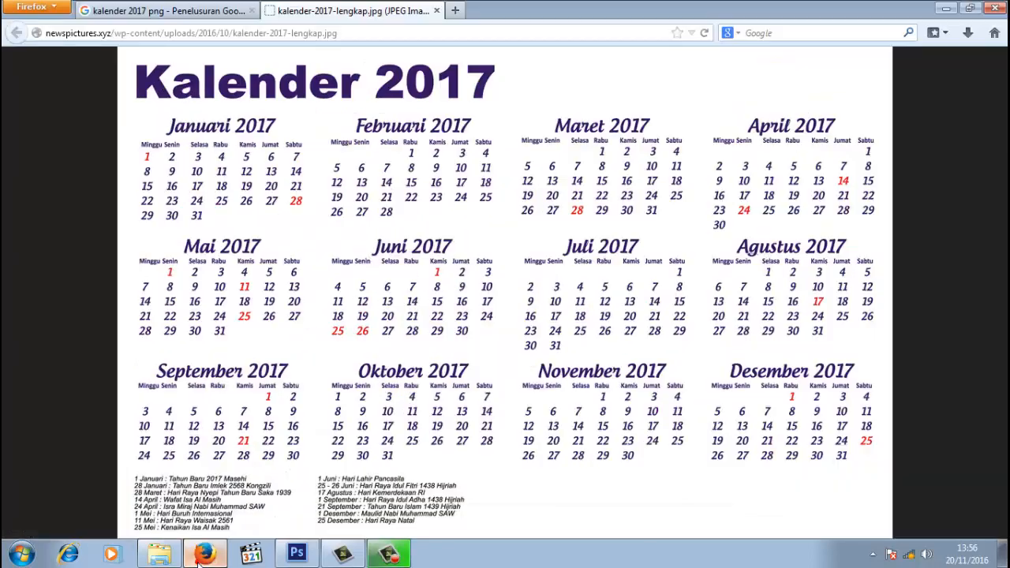
# Step: Look through the image search results for "kalender 2017 png" and examine the full-size kalender-2017-lengkap.jpg calendar picture
pyautogui.click(205, 554)
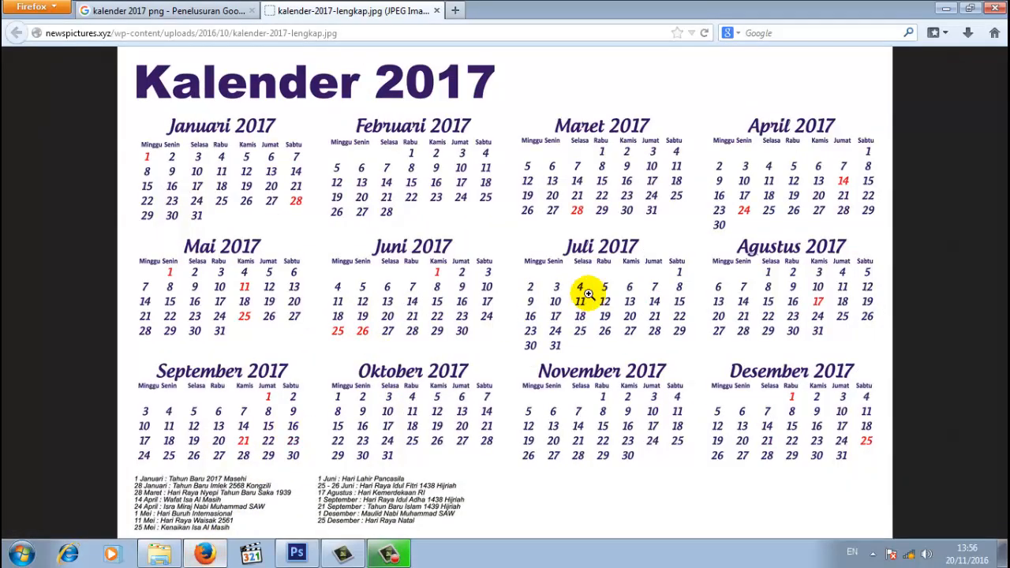
pyautogui.click(216, 11)
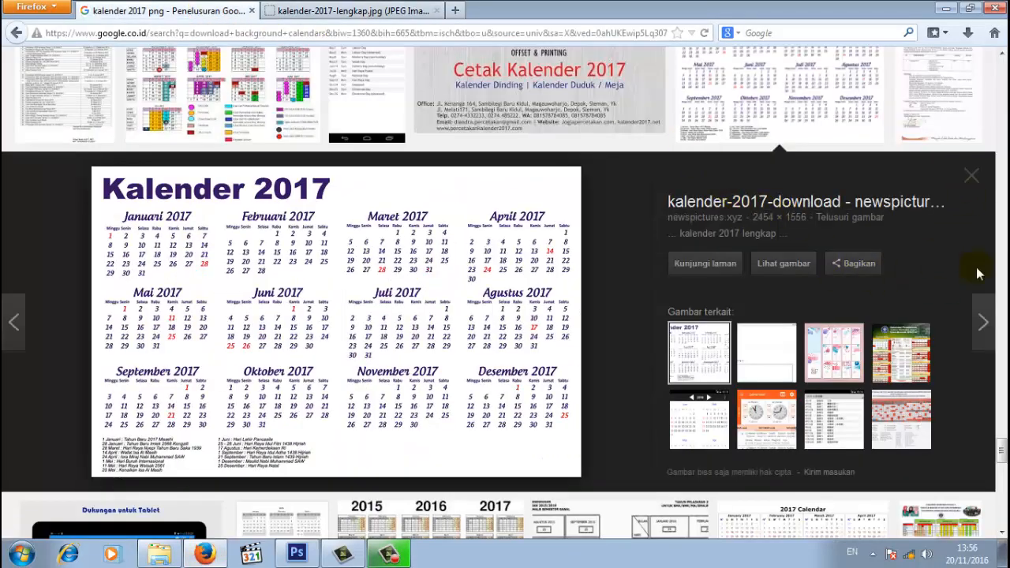
pyautogui.moveTo(1001, 451); pyautogui.dragTo(1001, 59)
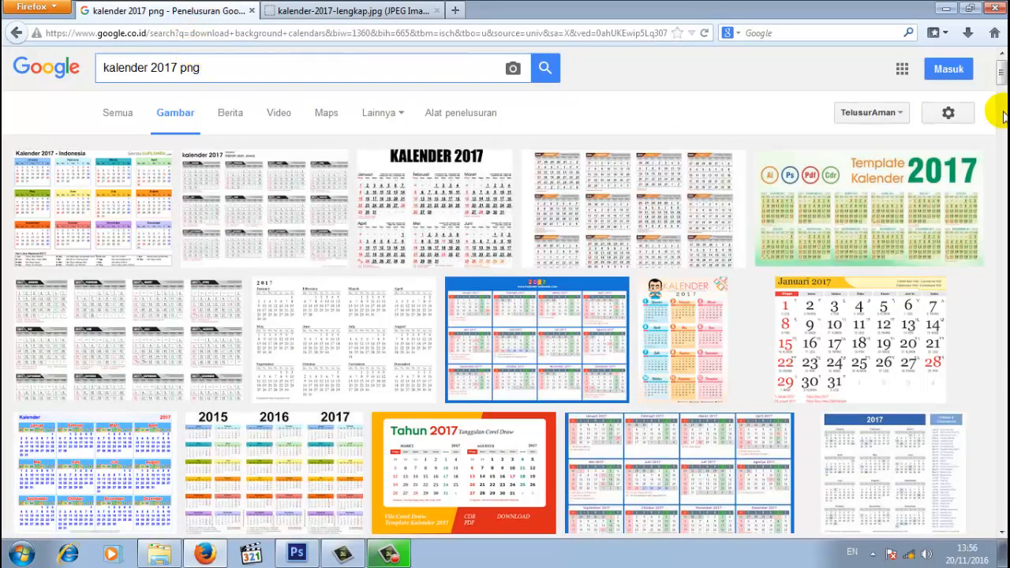
pyautogui.moveTo(1000, 95); pyautogui.dragTo(1000, 461)
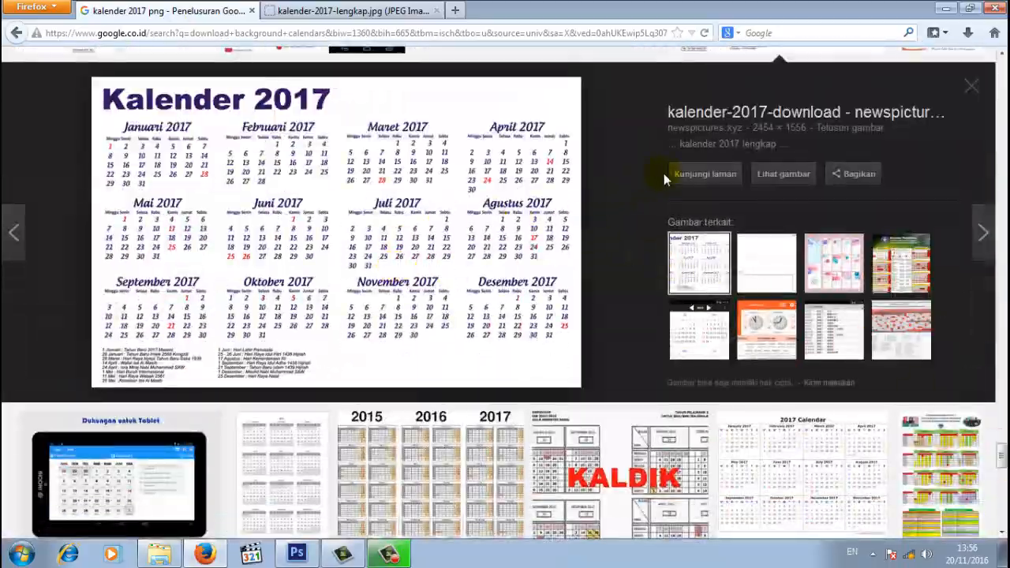
pyautogui.scroll(3, 664, 211)
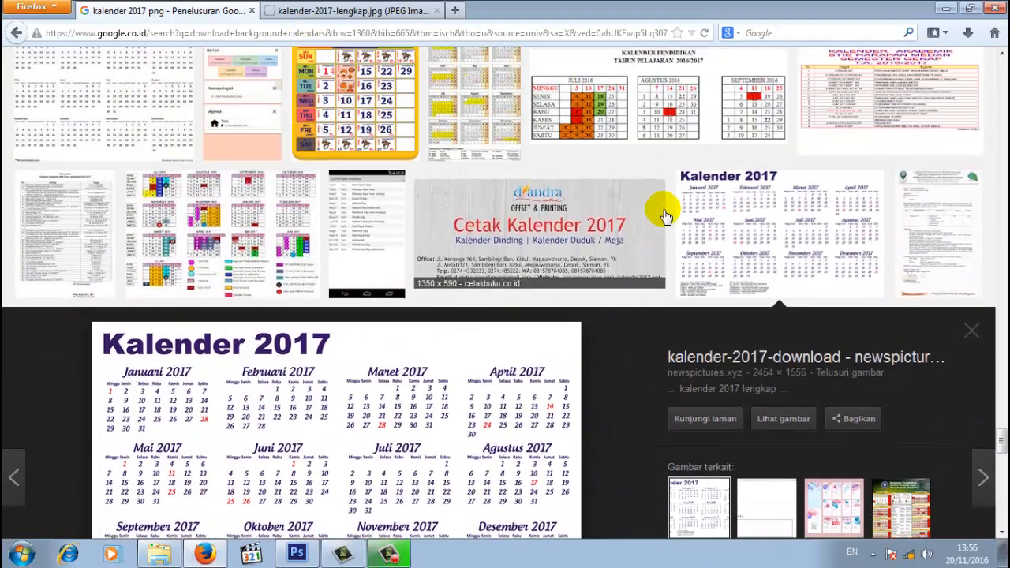
pyautogui.scroll(-3, 751, 240)
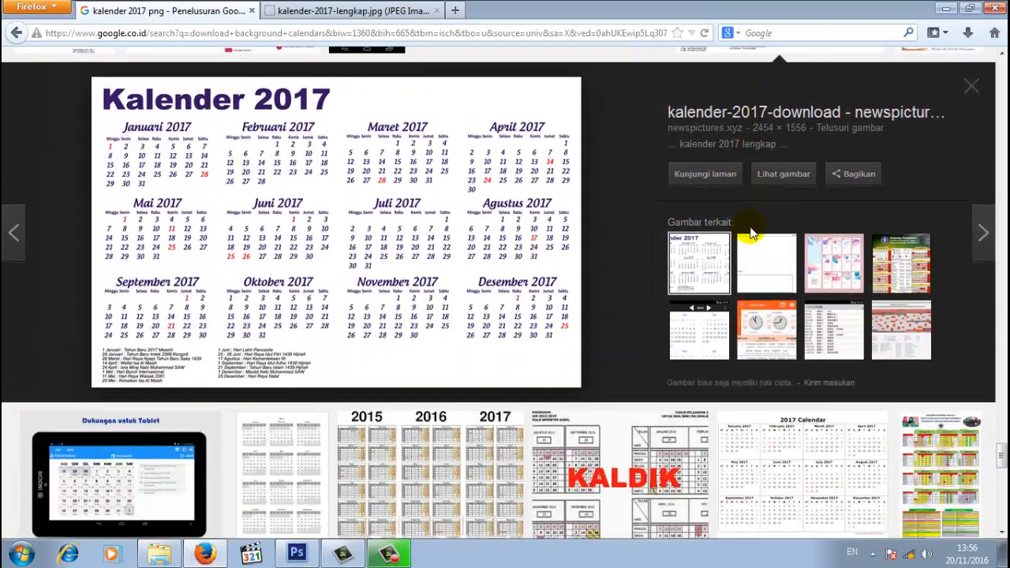
pyautogui.scroll(3, 537, 204)
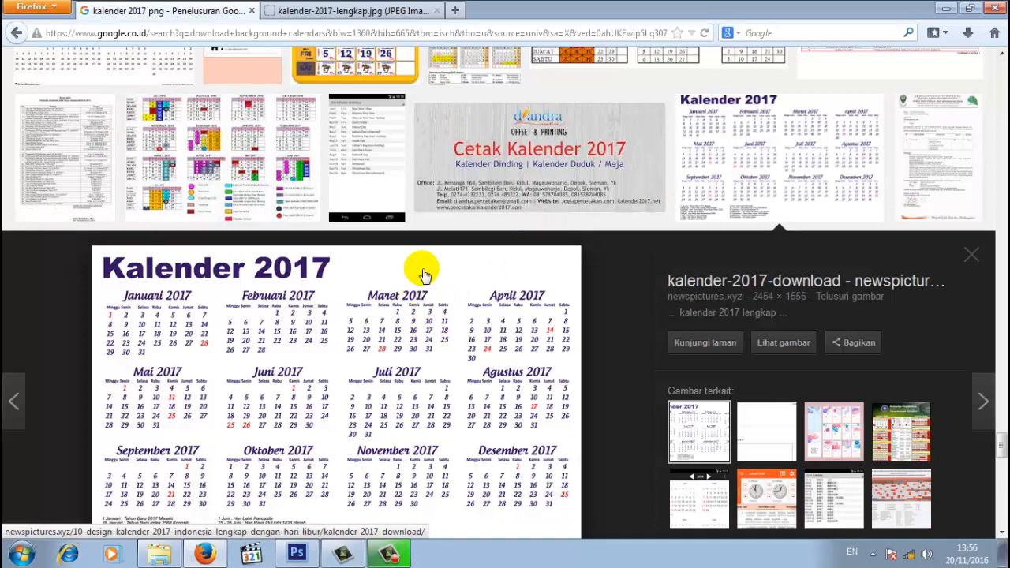
pyautogui.click(353, 11)
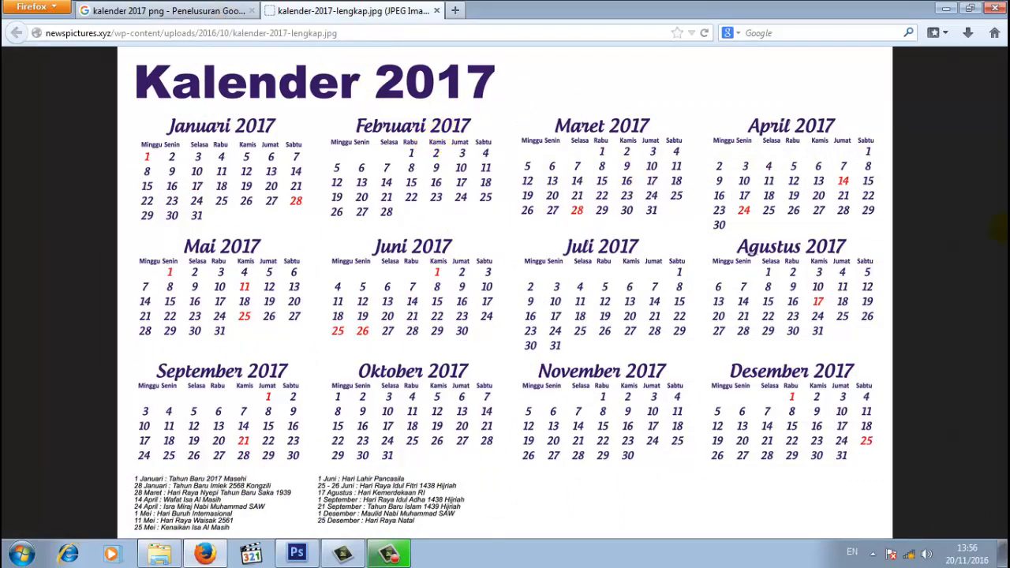
pyautogui.click(213, 10)
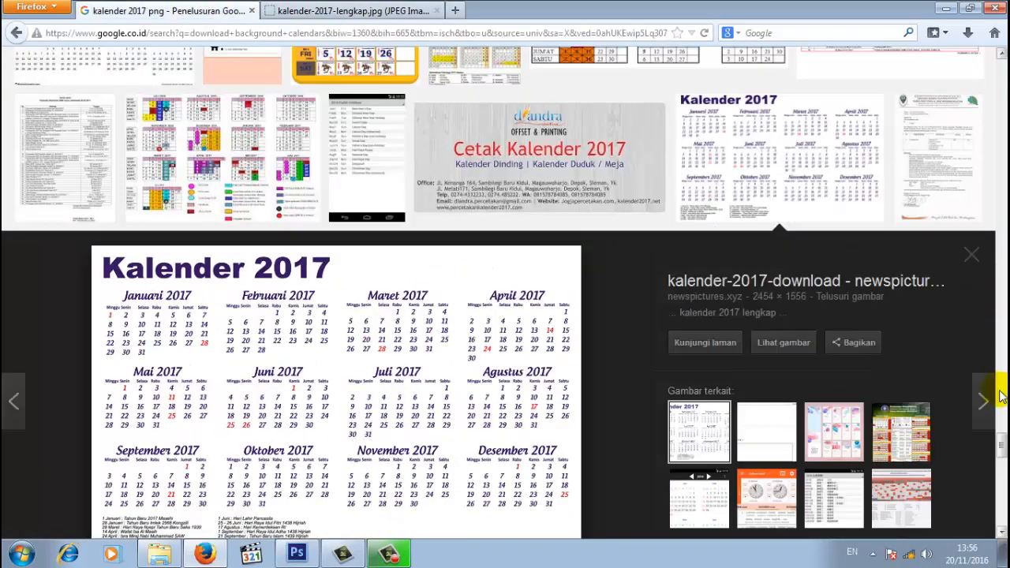
pyautogui.moveTo(1001, 448)
pyautogui.mouseDown()
pyautogui.moveTo(999, 83)
pyautogui.moveTo(1001, 449)
pyautogui.mouseUp()
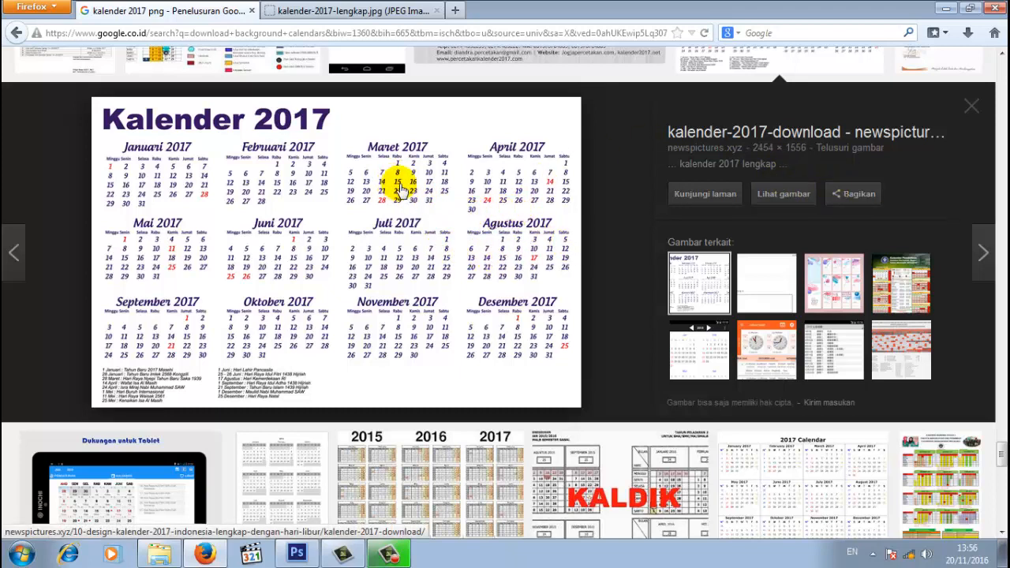
# Step: Switch to Photoshop and create a new International Paper A3 document, 297 x 420 mm, 300 pixels/inch, RGB Color, white background
pyautogui.click(297, 555)
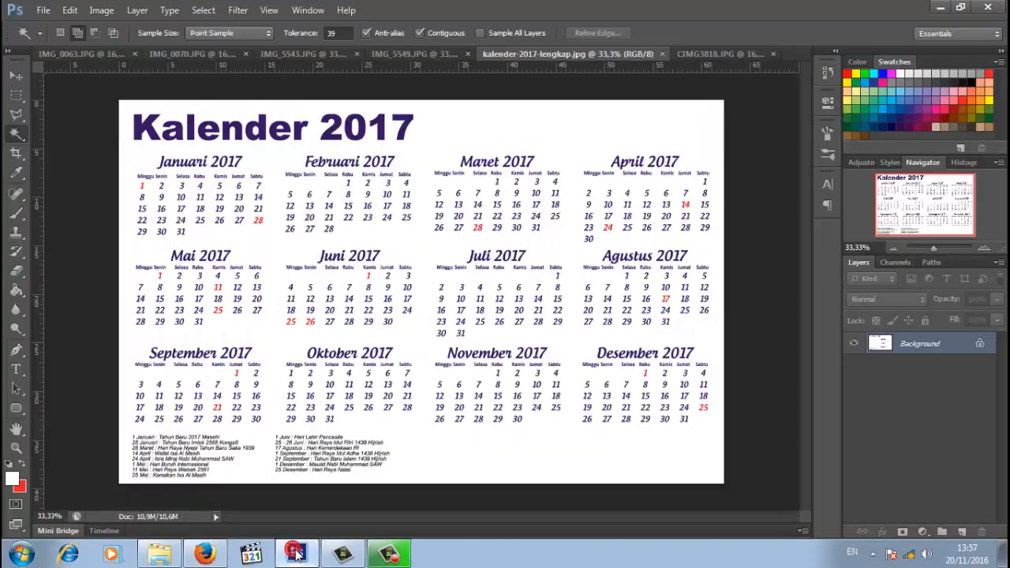
pyautogui.click(45, 10)
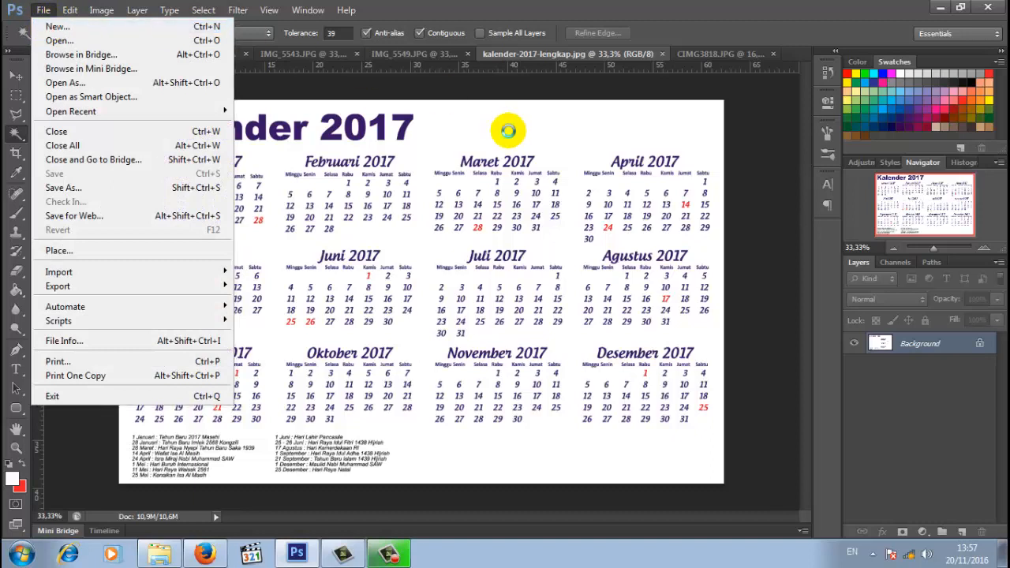
pyautogui.hotkey('ctrl', 'n')
pyautogui.click(491, 197)
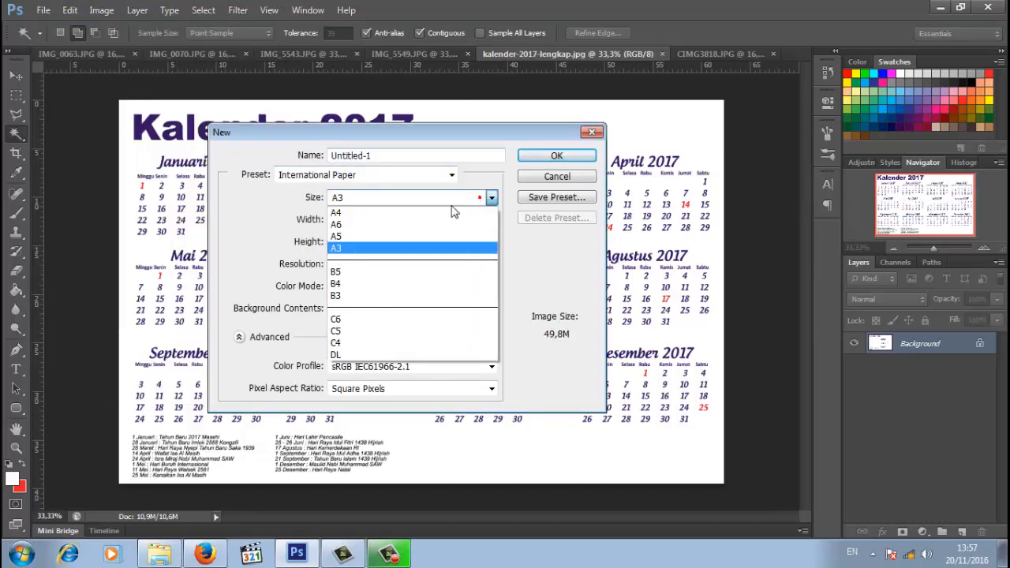
pyautogui.click(405, 247)
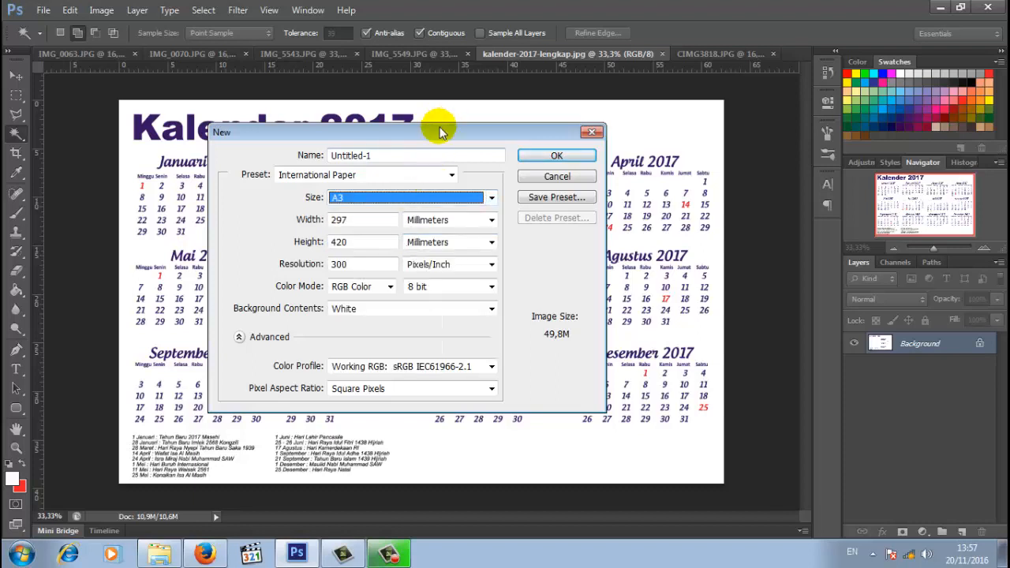
pyautogui.moveTo(441, 136); pyautogui.dragTo(421, 117)
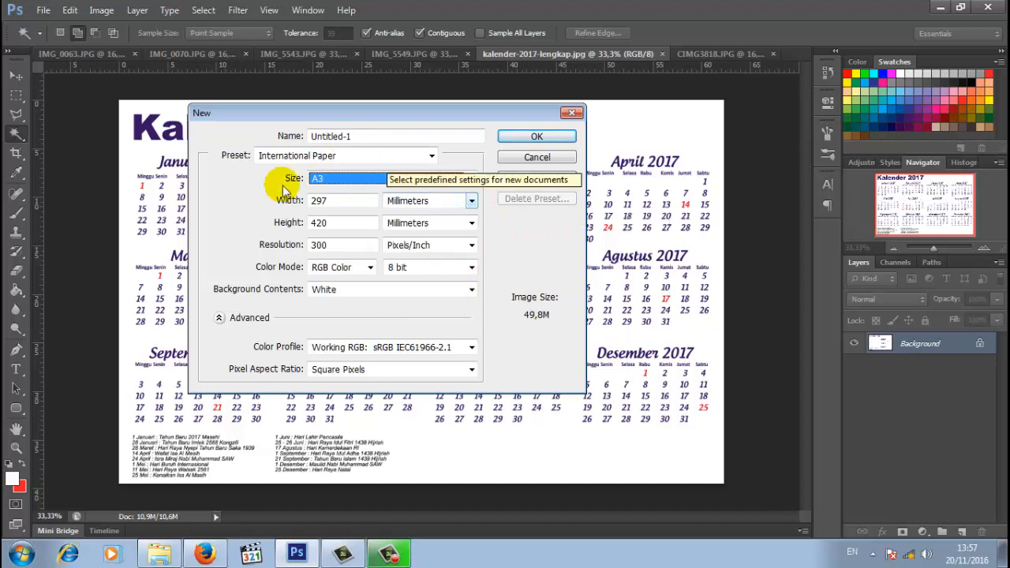
pyautogui.click(513, 134)
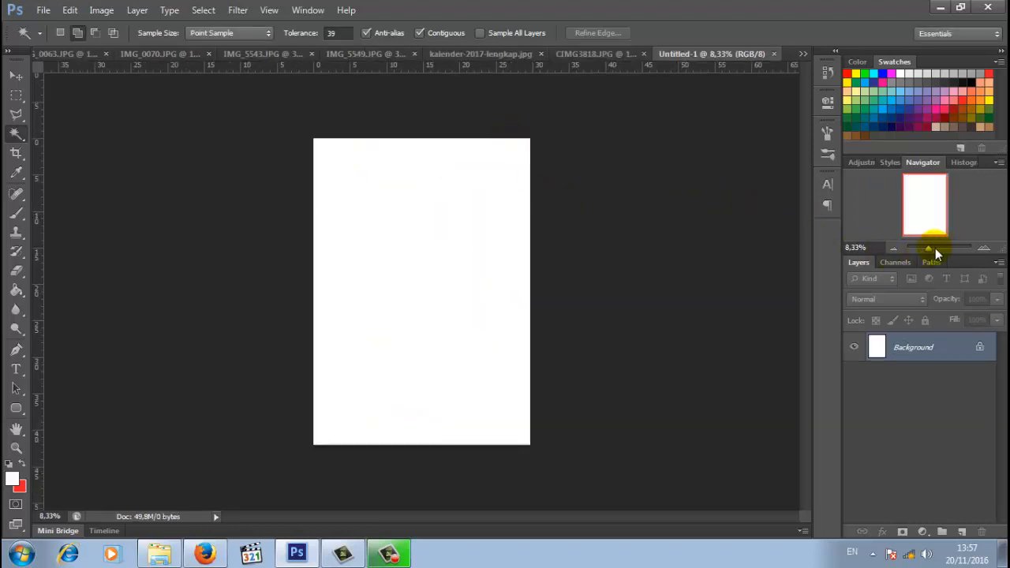
# Step: Add a new layer and select a full-width rectangle about 14.5 cm tall along the page's upper edge
pyautogui.moveTo(929, 248); pyautogui.dragTo(929, 250)
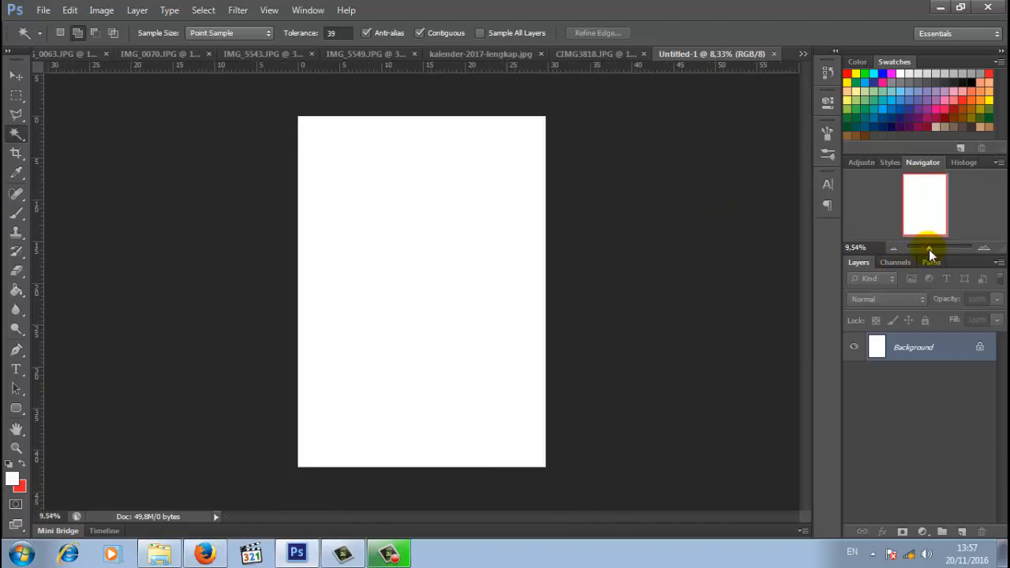
pyautogui.click(961, 532)
pyautogui.click(17, 95)
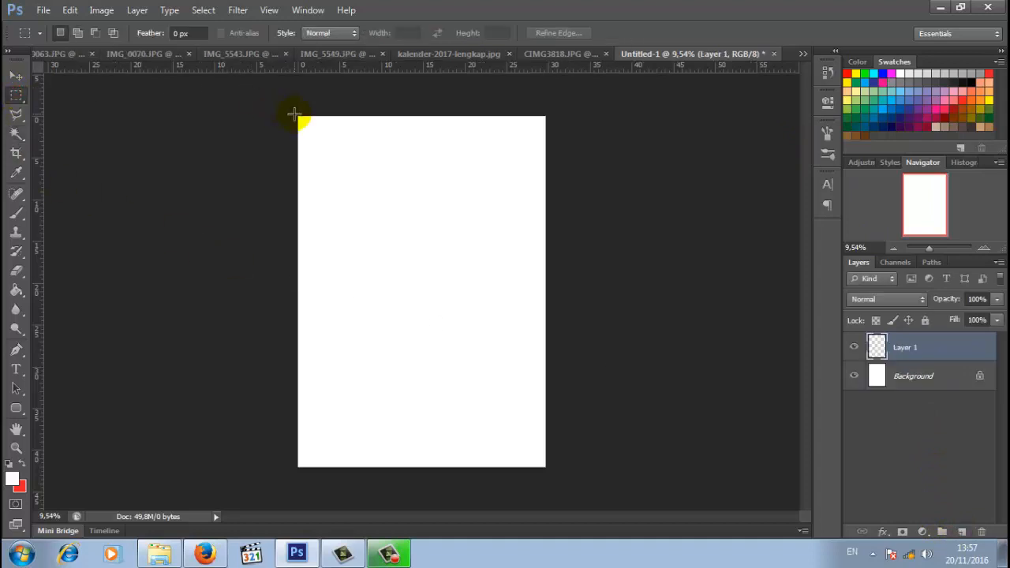
pyautogui.moveTo(293, 115); pyautogui.dragTo(536, 214)
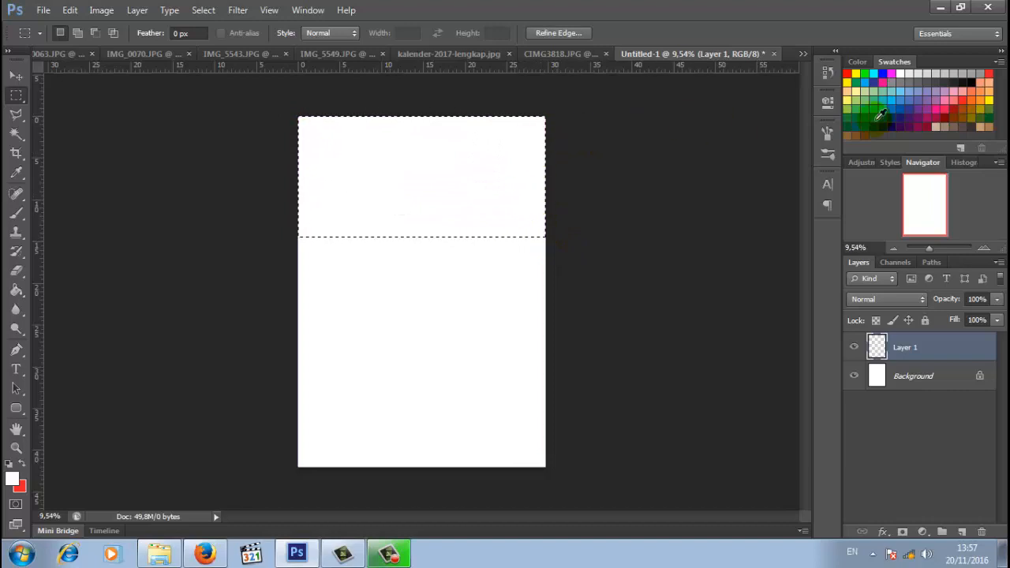
# Step: Fill the rectangular selection with light blue using the Paint Bucket, and deselect it
pyautogui.click(902, 91)
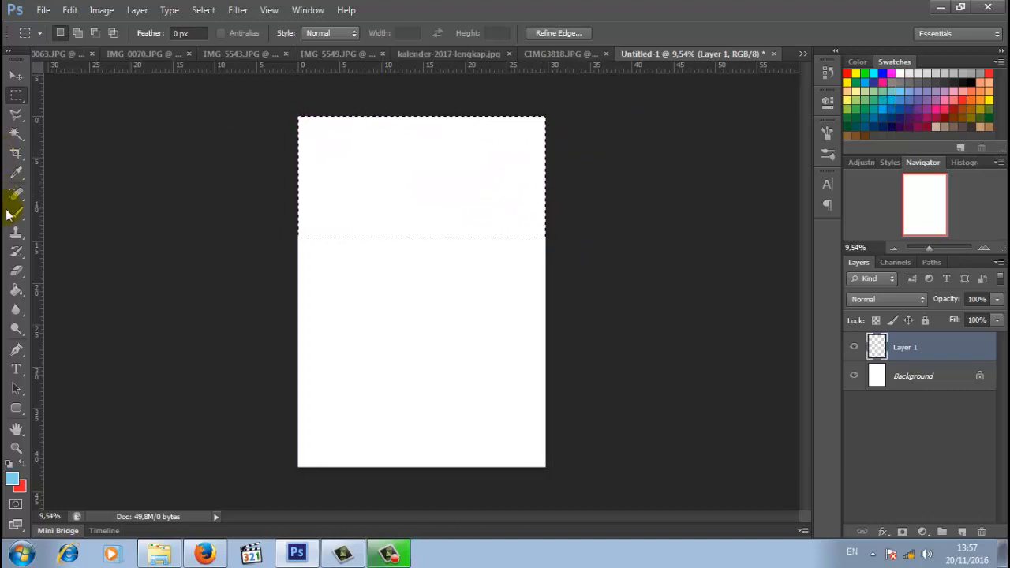
pyautogui.click(16, 289)
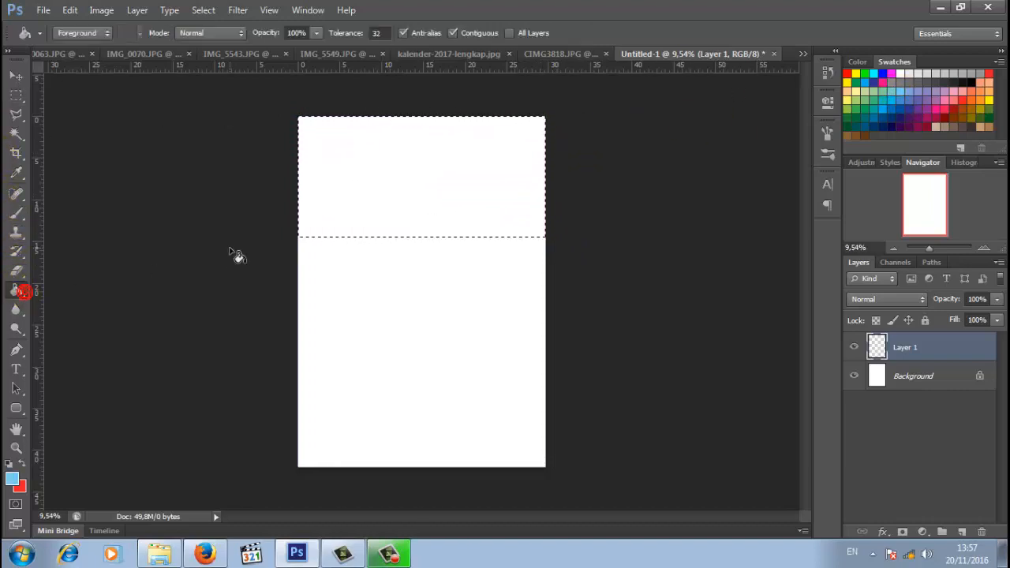
pyautogui.click(420, 186)
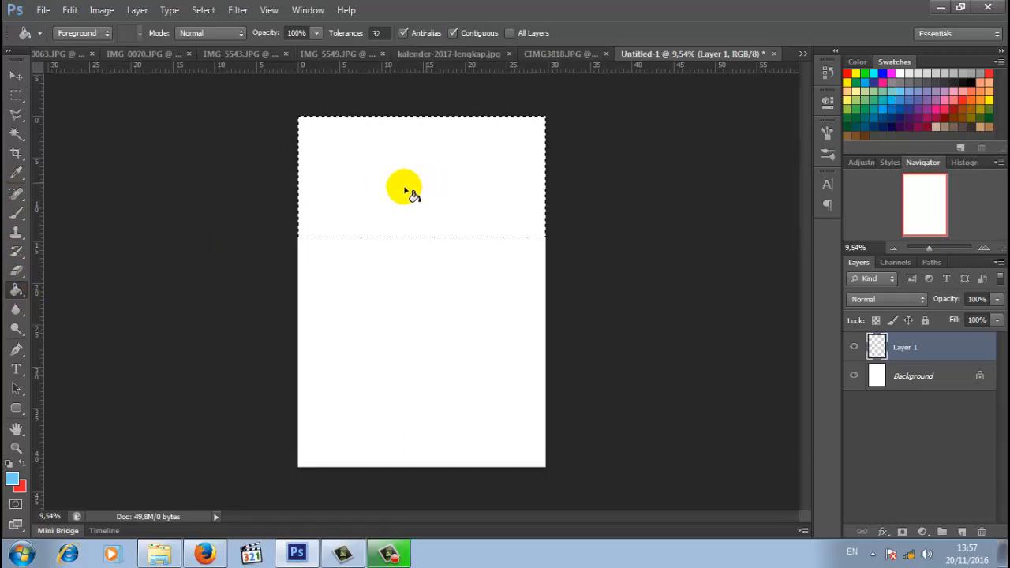
pyautogui.click(394, 190)
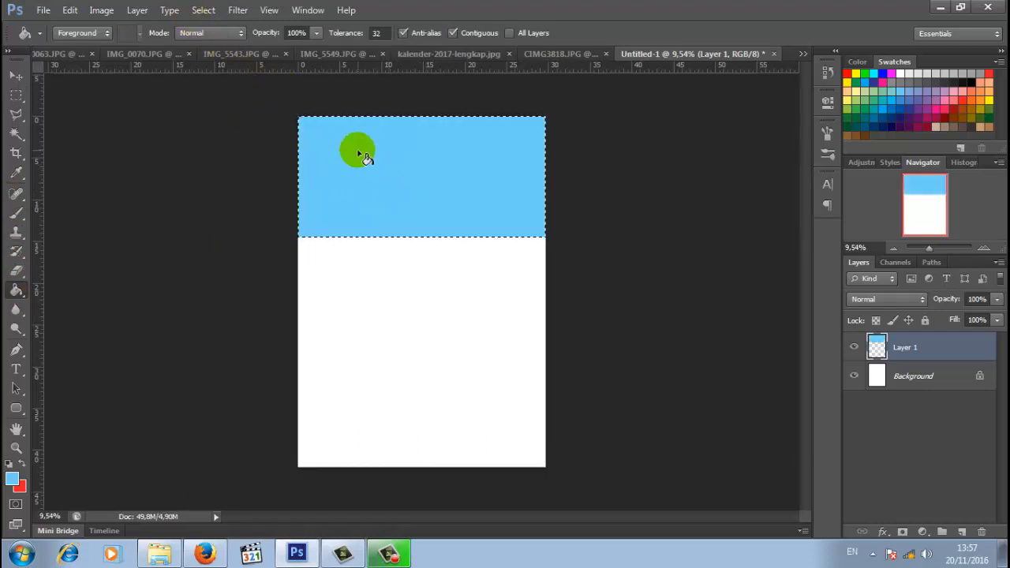
pyautogui.click(203, 10)
pyautogui.click(219, 41)
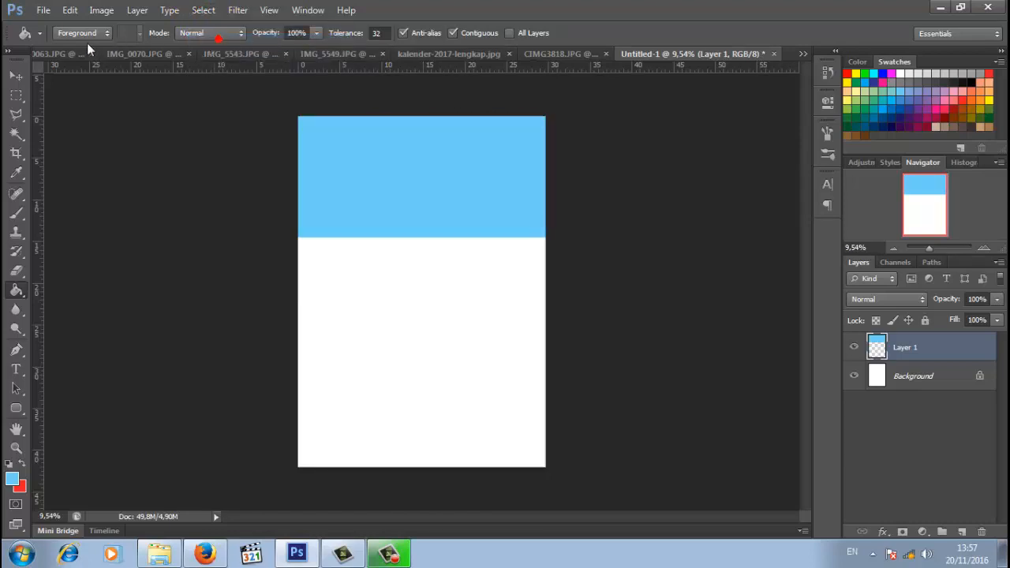
# Step: Start a custom Warp on the blue block through Free Transform and pull its lower edge's left control point upward
pyautogui.click(70, 10)
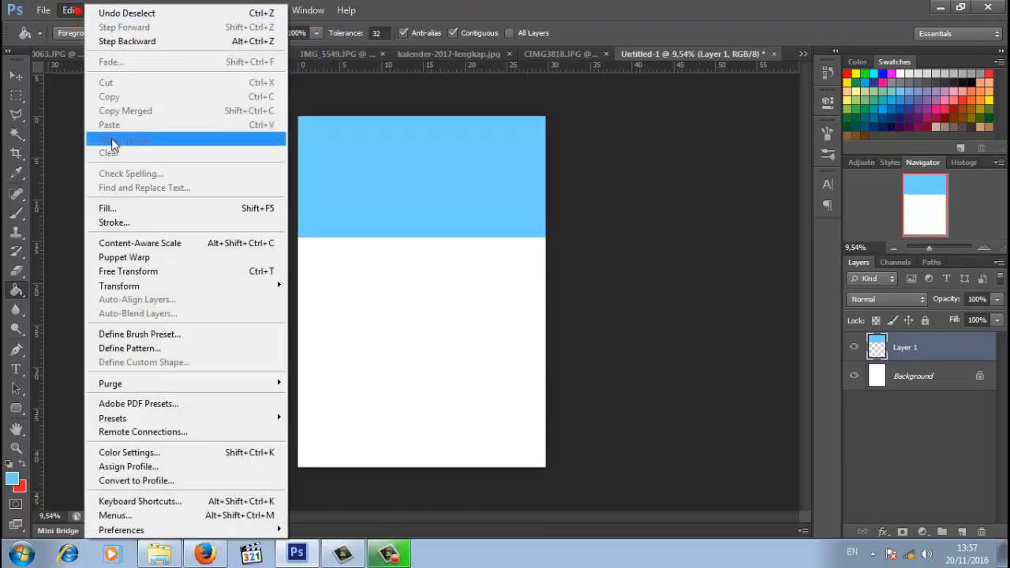
pyautogui.click(187, 271)
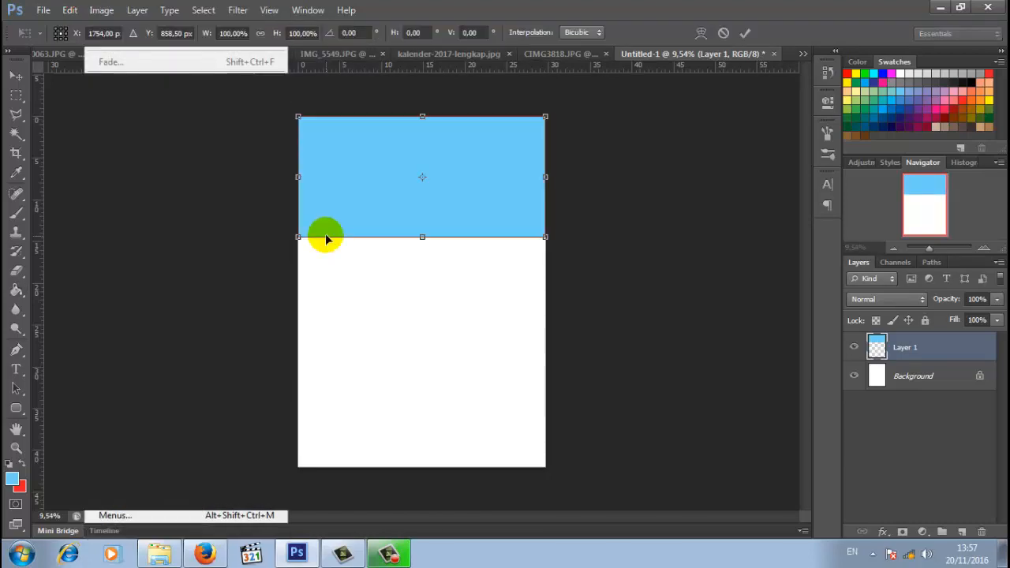
pyautogui.click(705, 31)
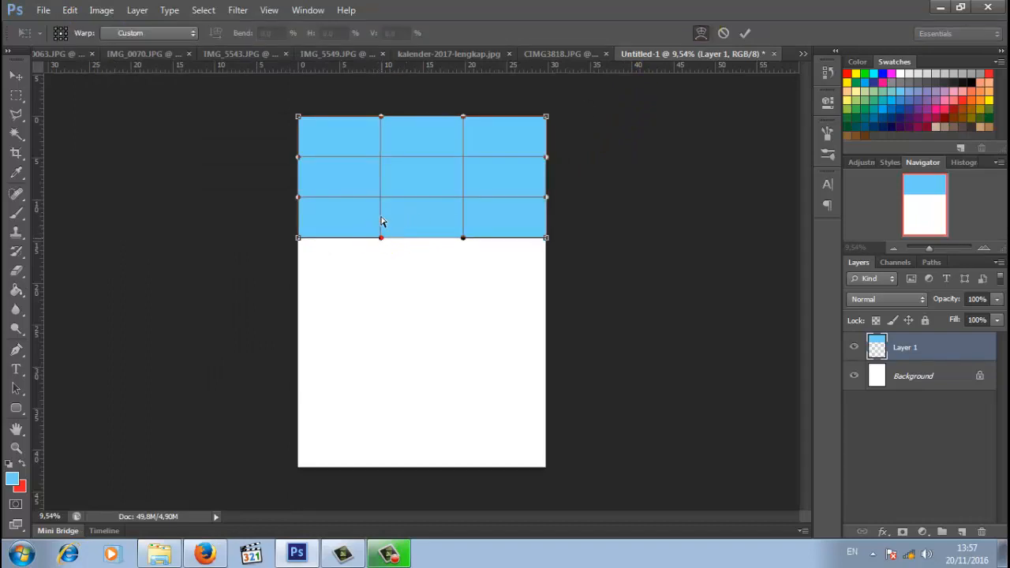
pyautogui.click(381, 210)
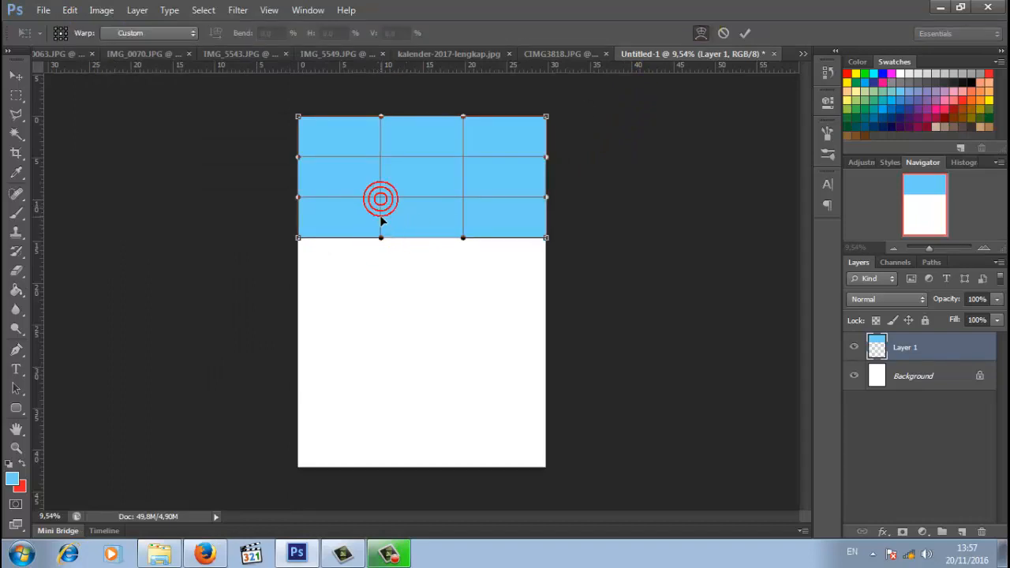
pyautogui.click(384, 236)
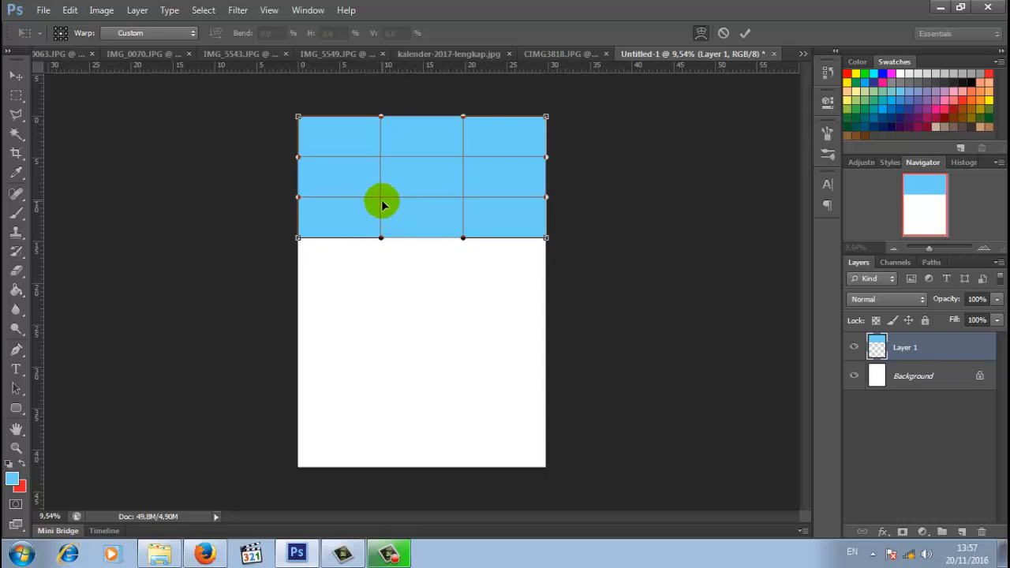
# Step: Bend the blue block's lower edge into an S-shaped wave, rising on the left and dipping on the right, and apply the warp
pyautogui.moveTo(931, 251); pyautogui.dragTo(933, 249)
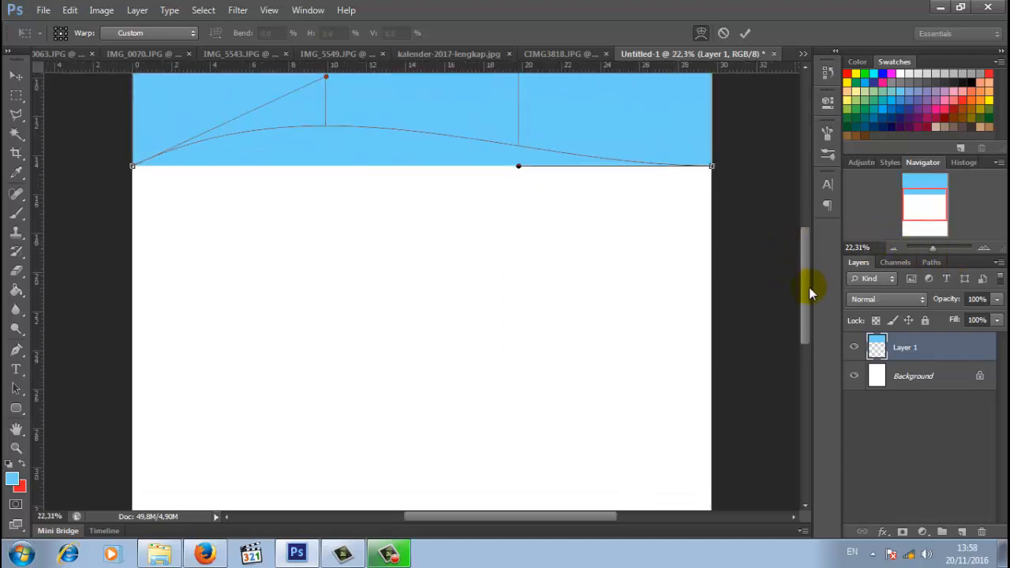
pyautogui.scroll(5, 808, 287)
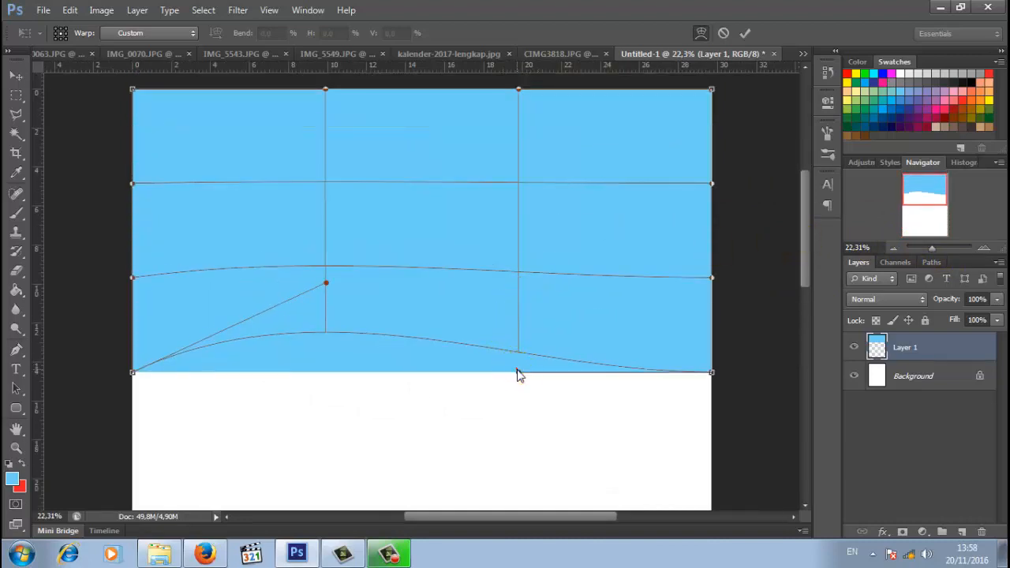
pyautogui.moveTo(518, 344); pyautogui.dragTo(521, 429)
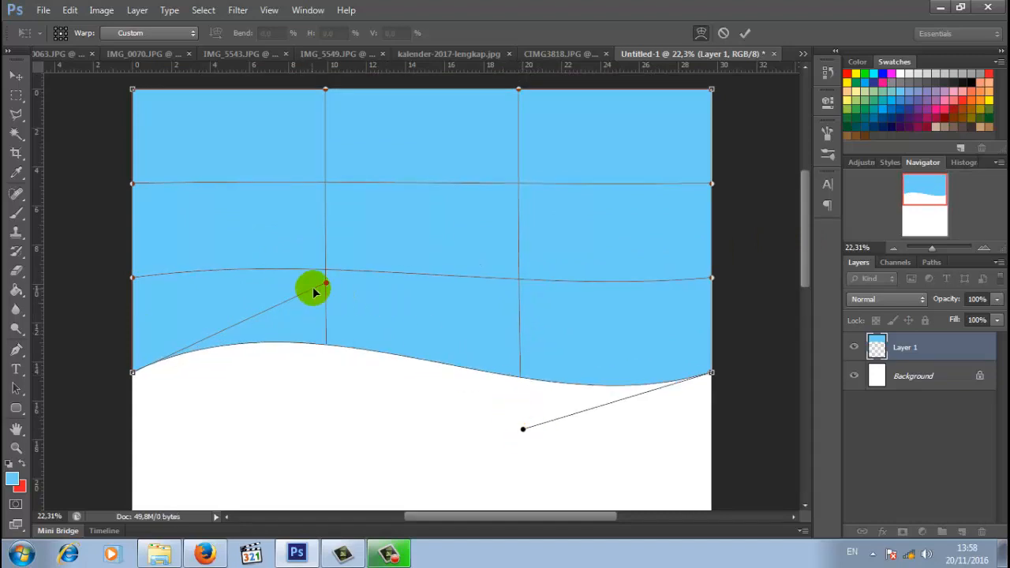
pyautogui.moveTo(324, 271); pyautogui.dragTo(322, 254)
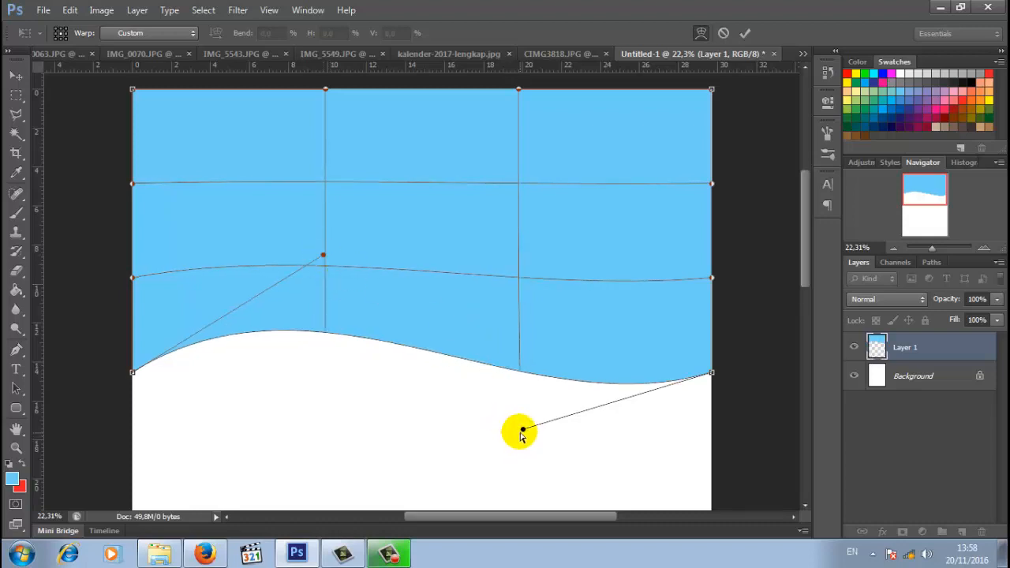
pyautogui.moveTo(520, 417)
pyautogui.mouseDown()
pyautogui.moveTo(515, 397)
pyautogui.moveTo(514, 429)
pyautogui.mouseUp()
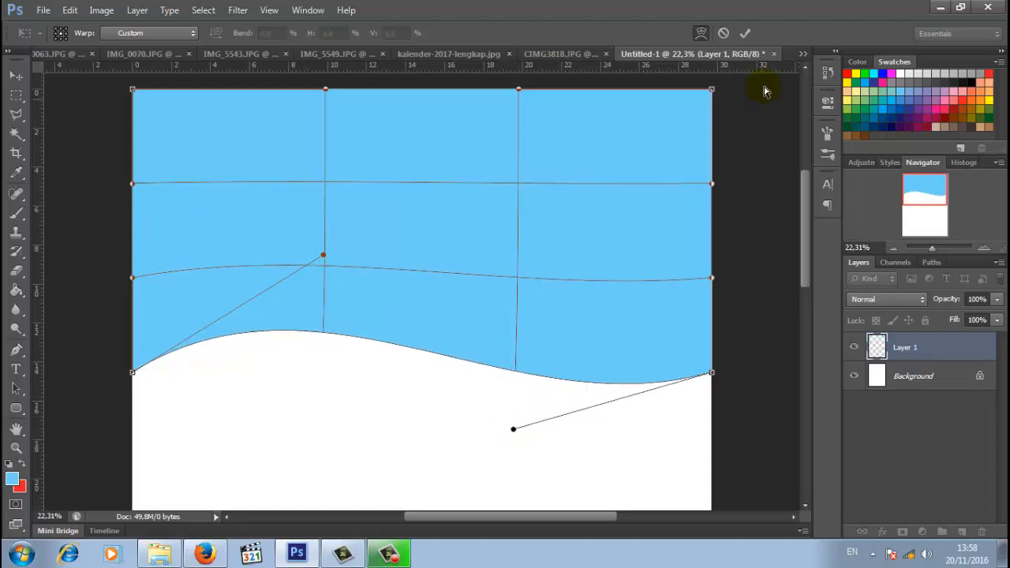
pyautogui.click(747, 34)
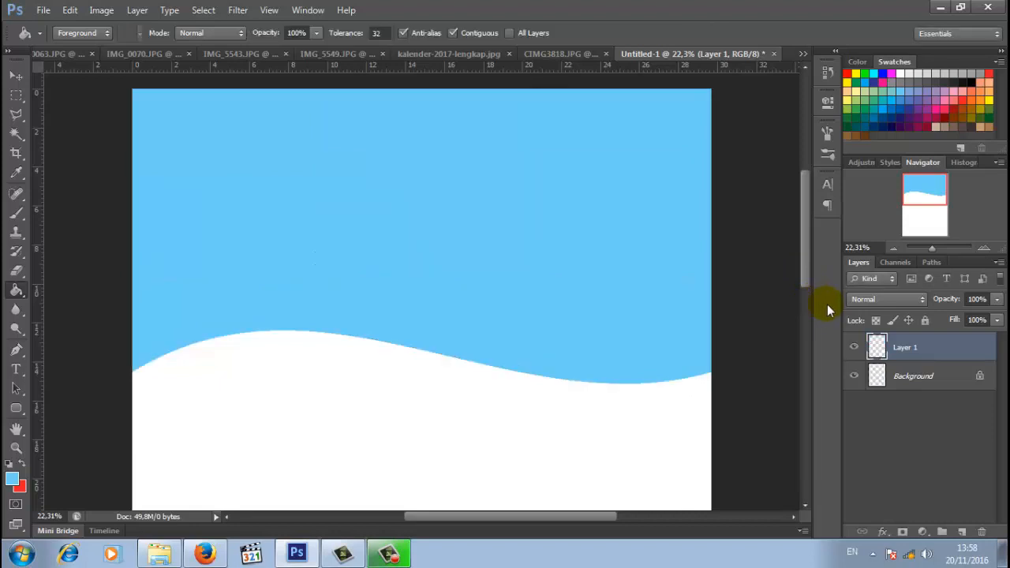
# Step: Duplicate the wavy light blue layer within the same document, keeping the suggested layer name
pyautogui.rightClick(901, 347)
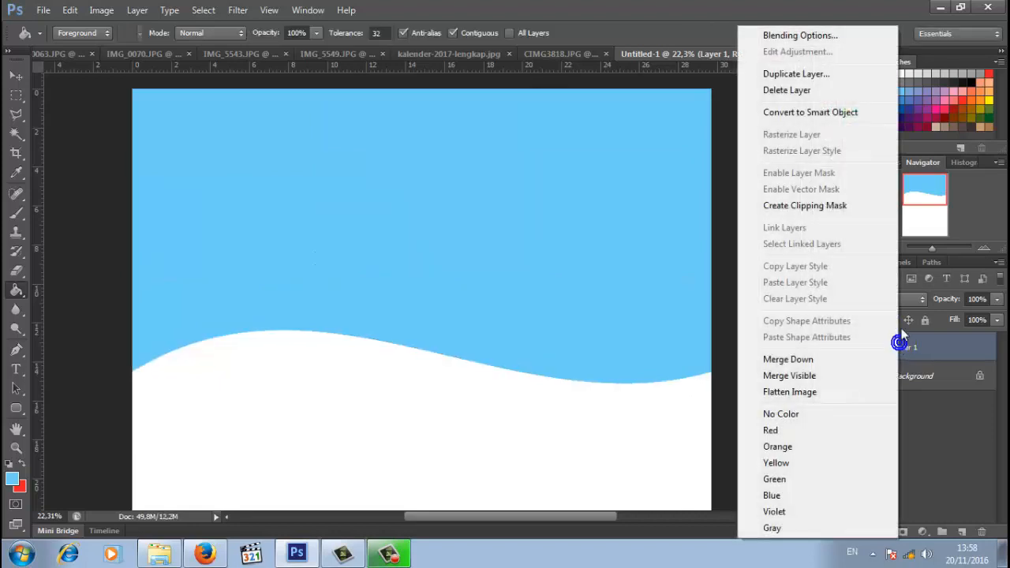
pyautogui.click(812, 72)
pyautogui.click(639, 165)
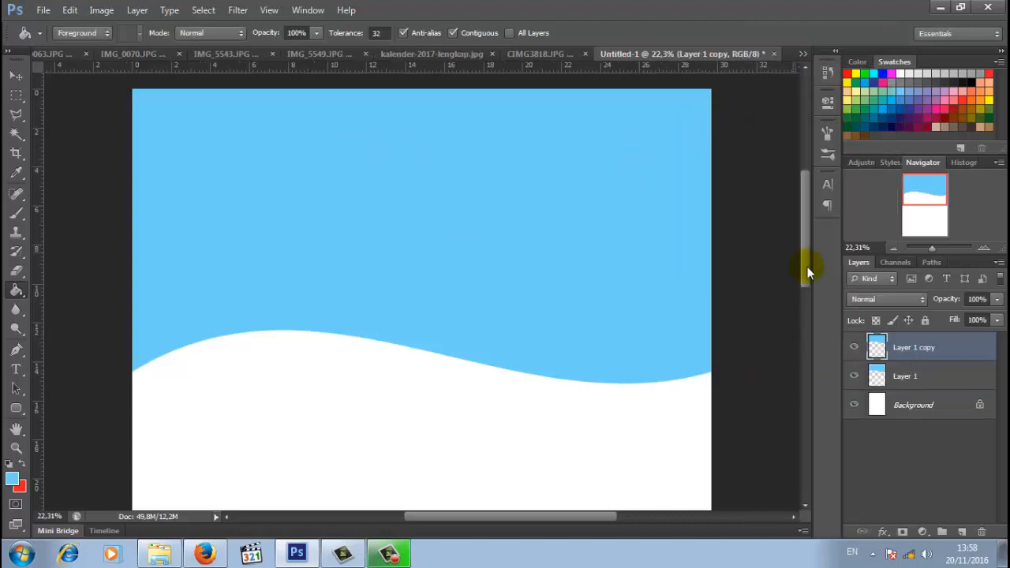
# Step: Add a Gradient Overlay to Layer 1, beneath the blue copy, using a striped gold-and-brown gradient preset
pyautogui.click(913, 386)
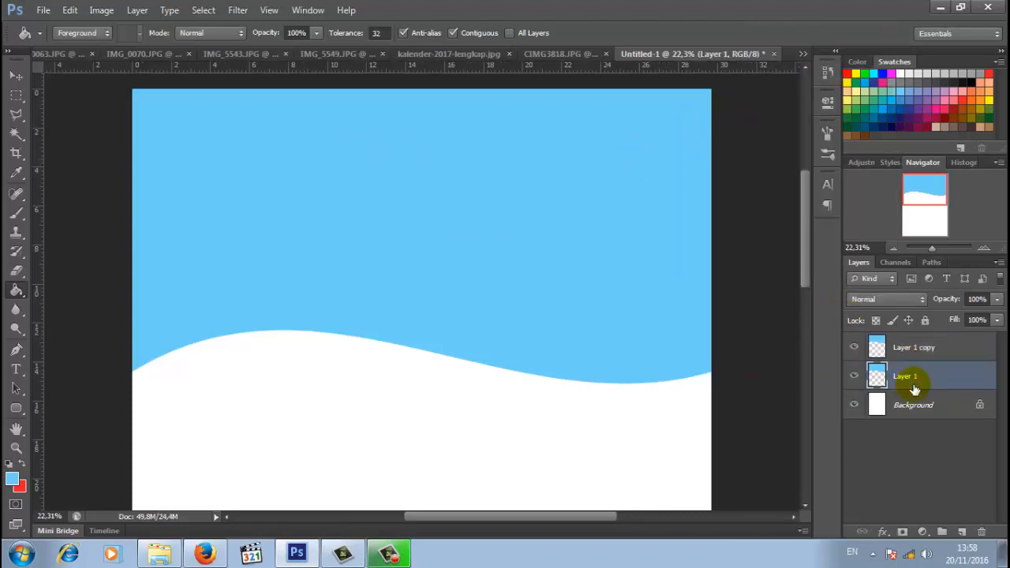
pyautogui.rightClick(913, 387)
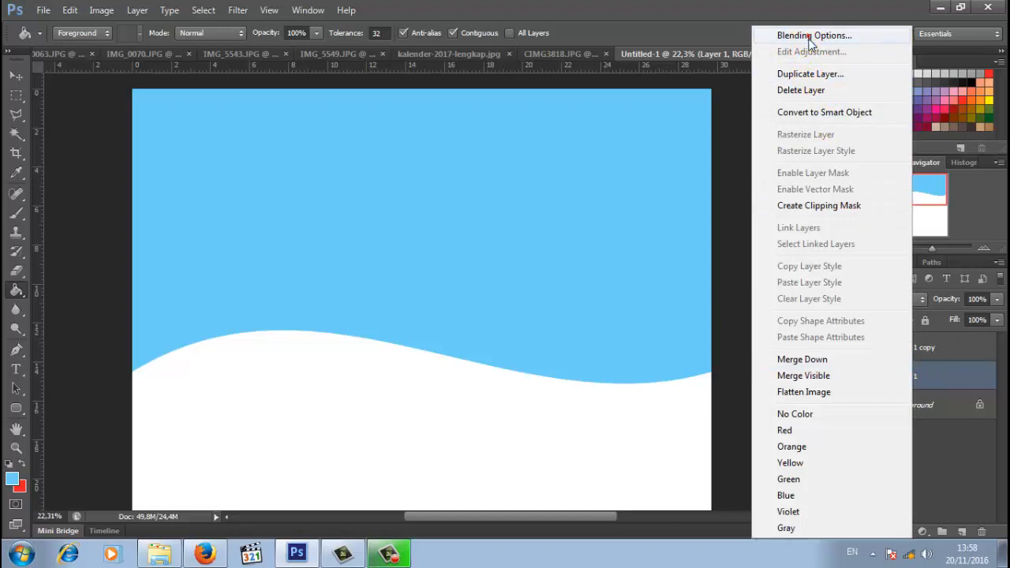
pyautogui.click(781, 35)
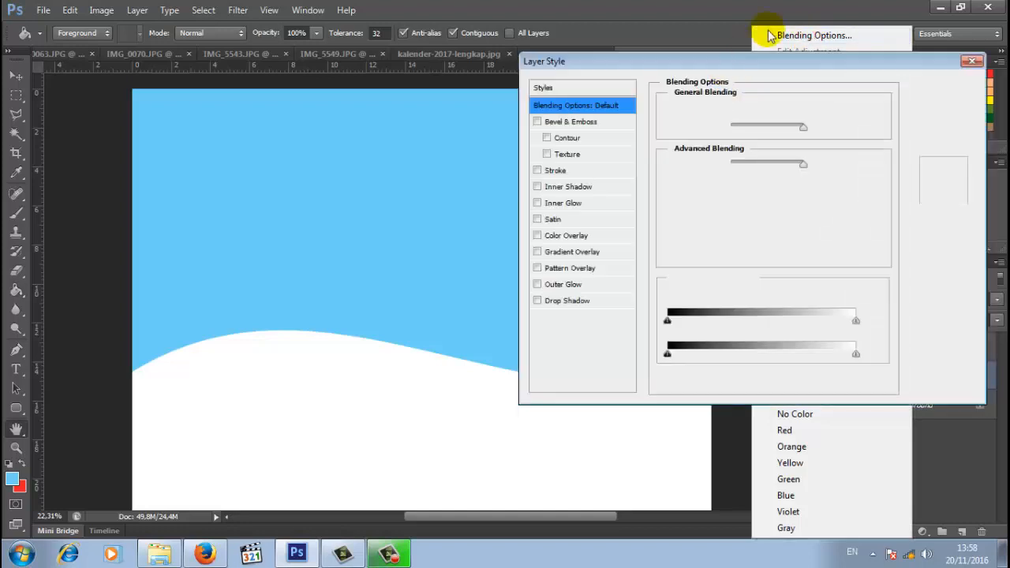
pyautogui.click(584, 253)
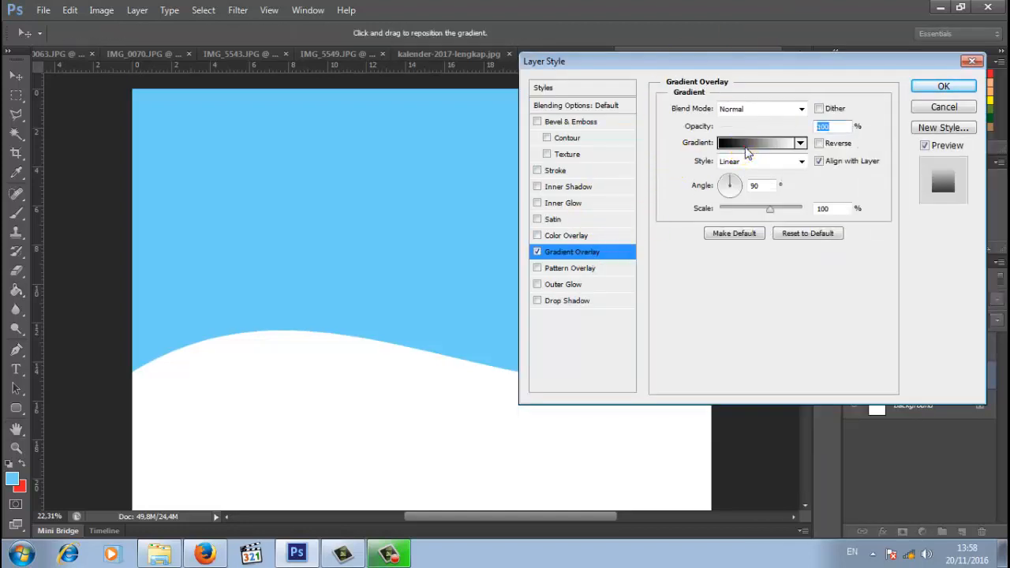
pyautogui.click(746, 142)
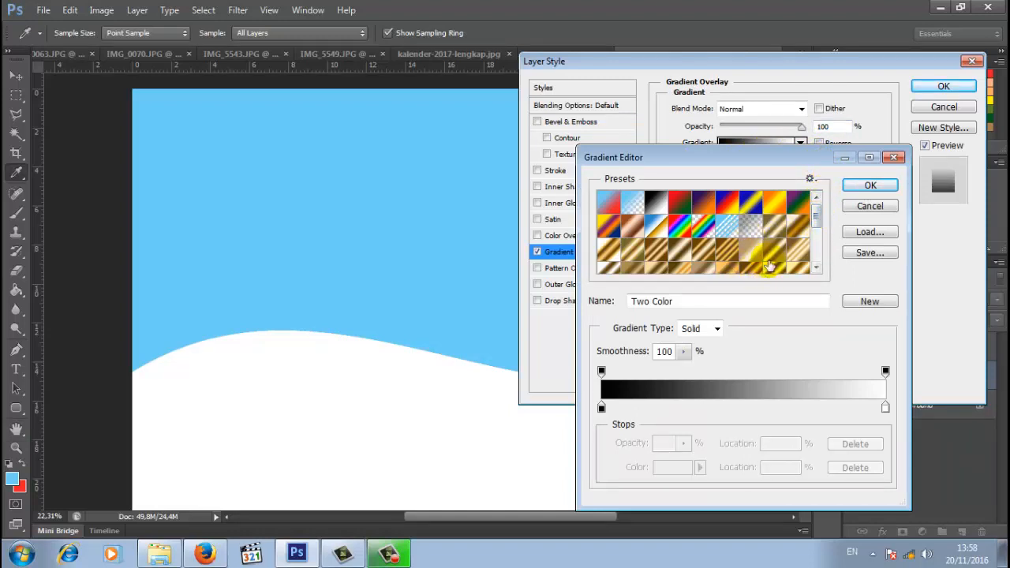
pyautogui.moveTo(815, 221); pyautogui.dragTo(816, 239)
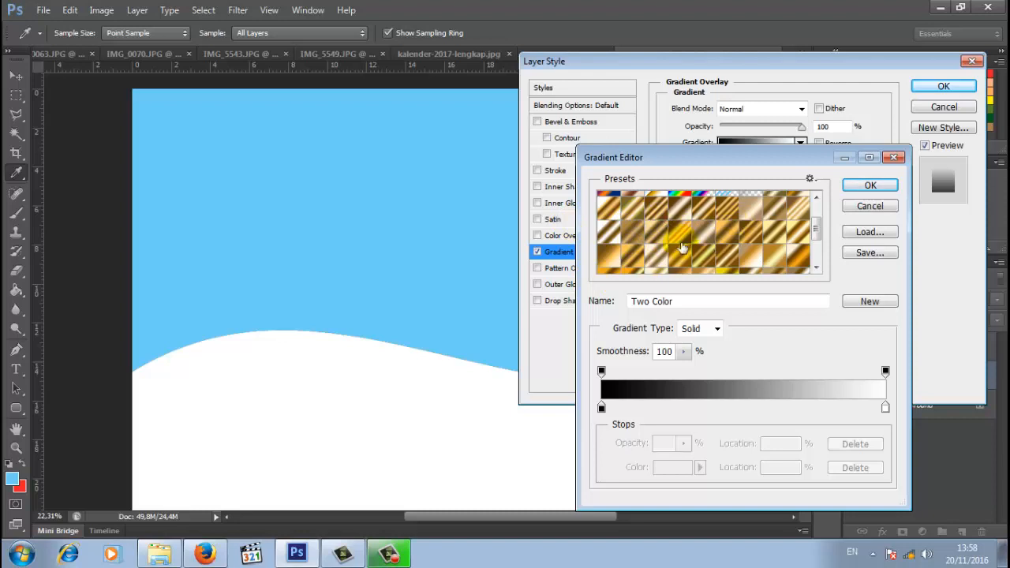
pyautogui.click(738, 203)
pyautogui.click(868, 186)
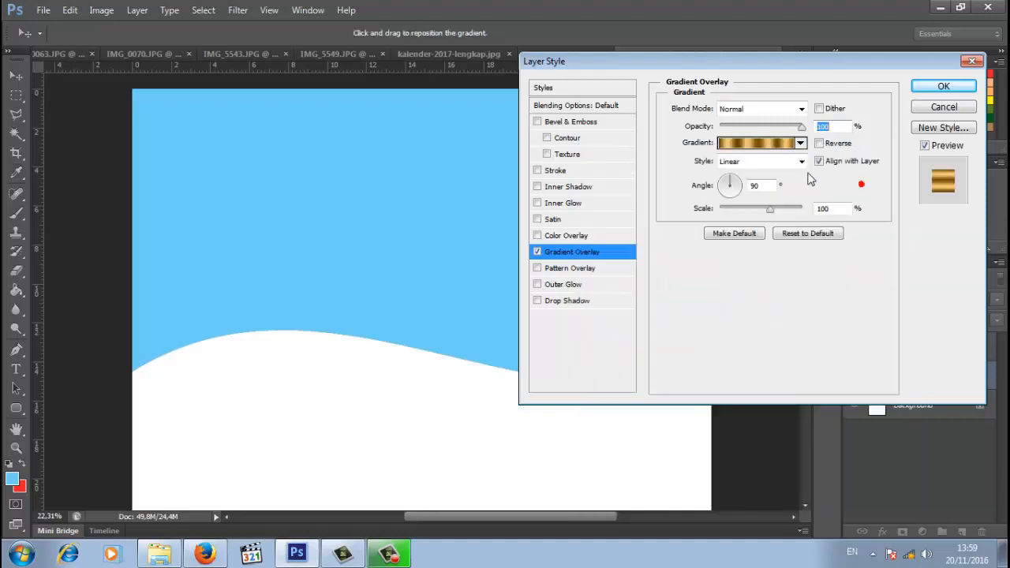
# Step: Set the gold Gradient Overlay's angle to 0° and its scale to 150%, and apply the layer style
pyautogui.click(750, 188)
pyautogui.write('0')
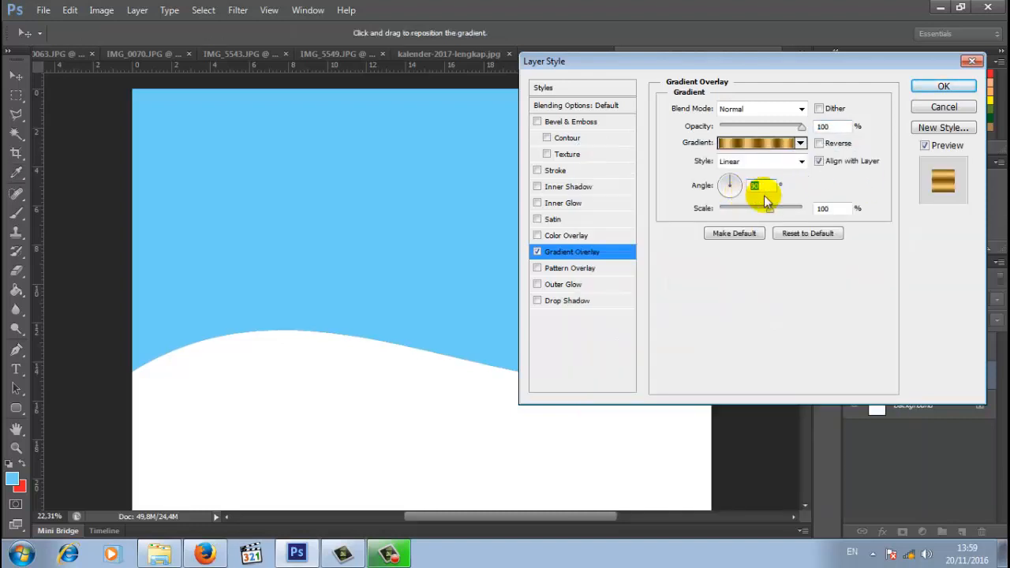
pyautogui.moveTo(770, 209); pyautogui.dragTo(801, 208)
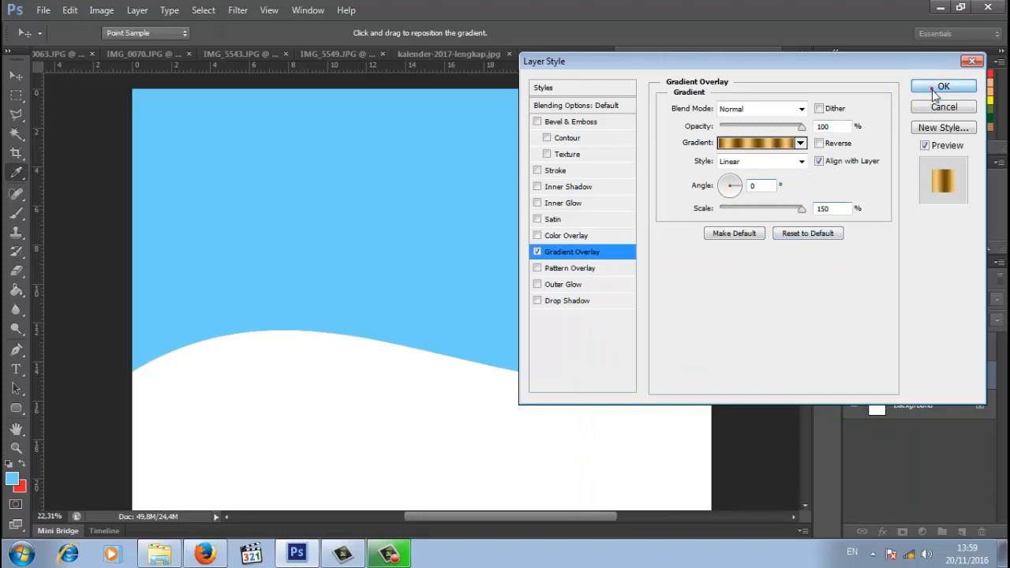
pyautogui.click(937, 87)
# Step: Move the Layer 1 copy straight up about 1.29 cm to expose a gold band, and toggle its visibility to compare
pyautogui.click(896, 344)
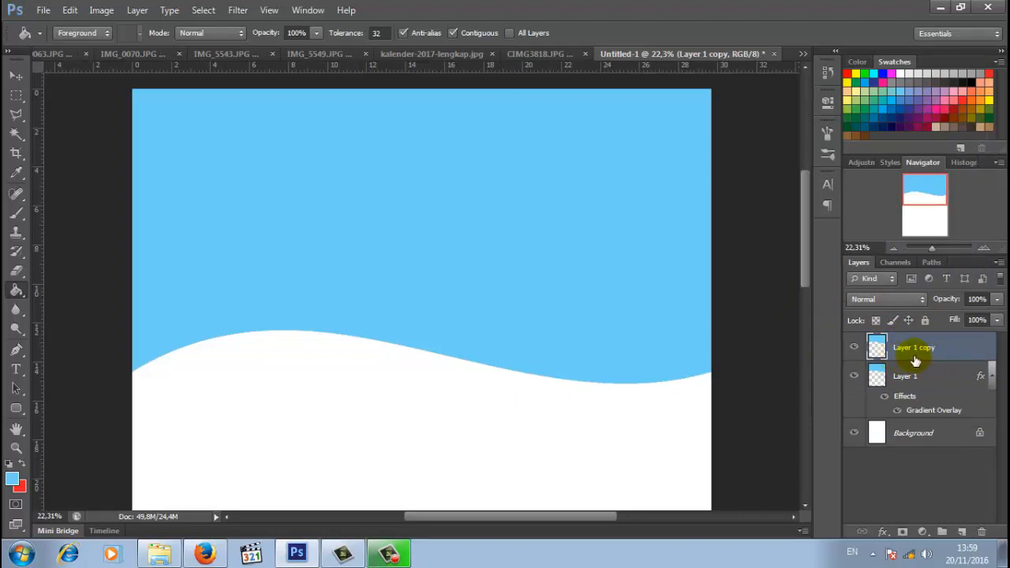
pyautogui.click(17, 76)
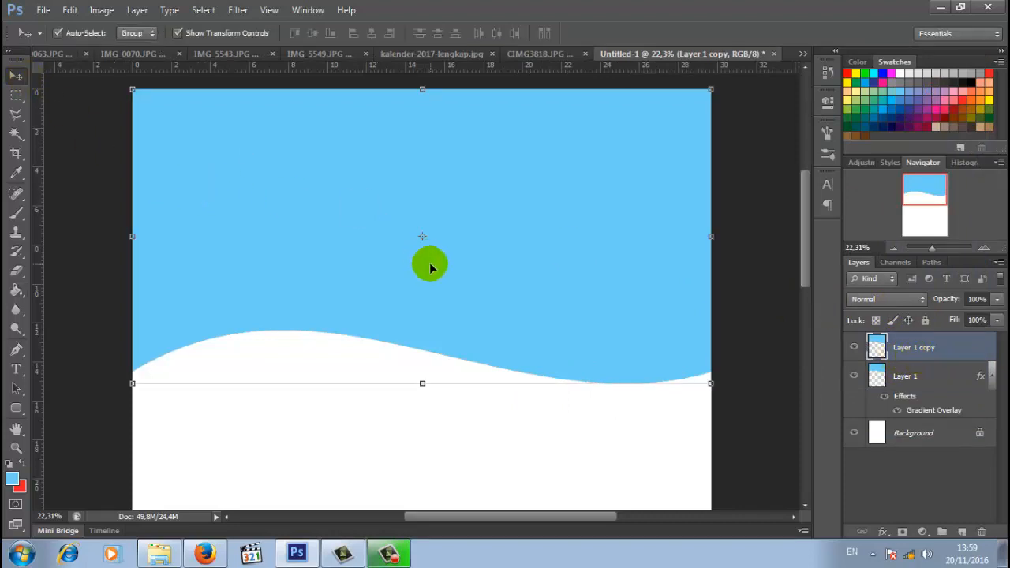
pyautogui.click(440, 277)
pyautogui.moveTo(441, 271); pyautogui.dragTo(440, 258)
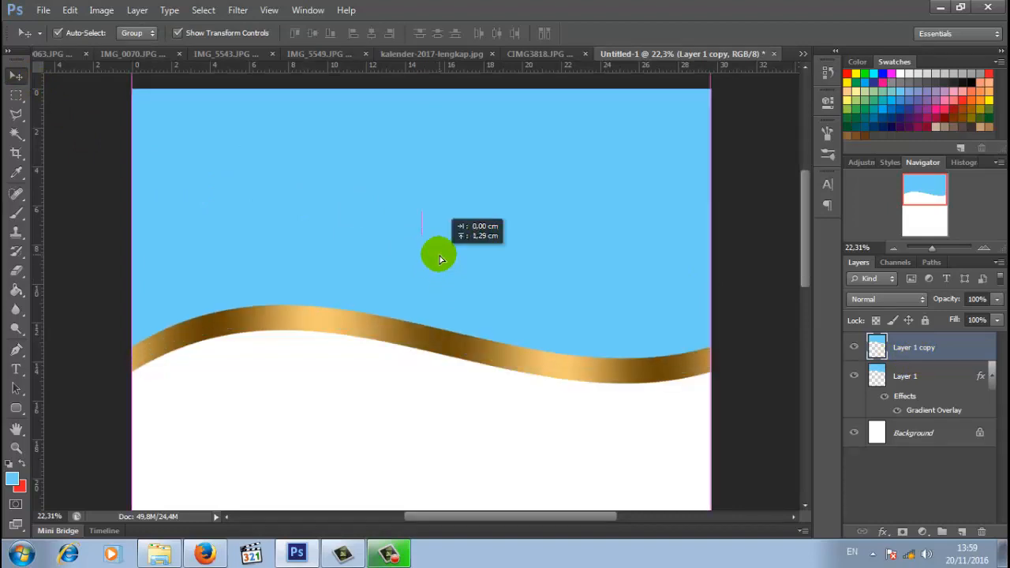
pyautogui.moveTo(440, 259); pyautogui.dragTo(440, 259)
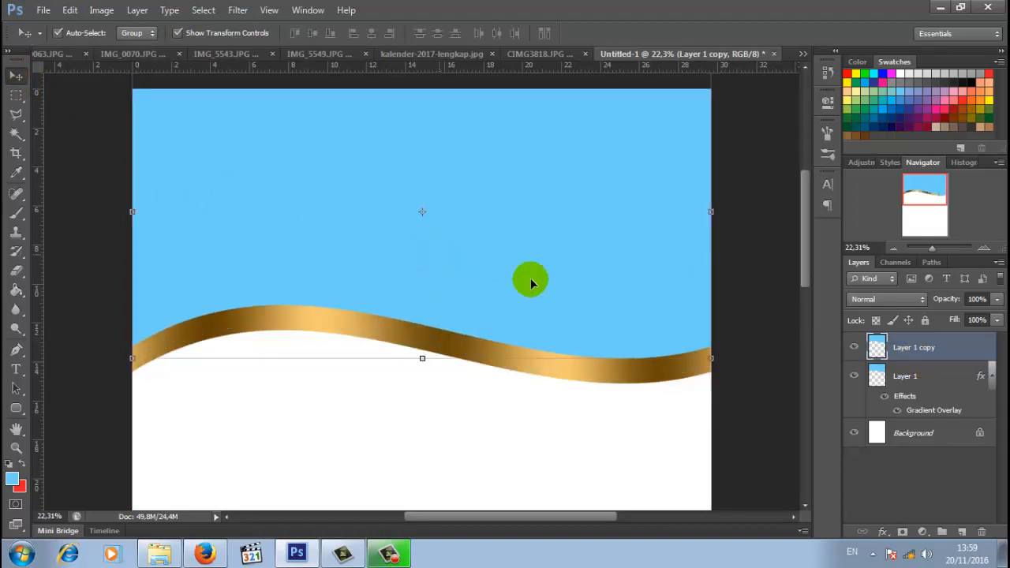
pyautogui.click(853, 349)
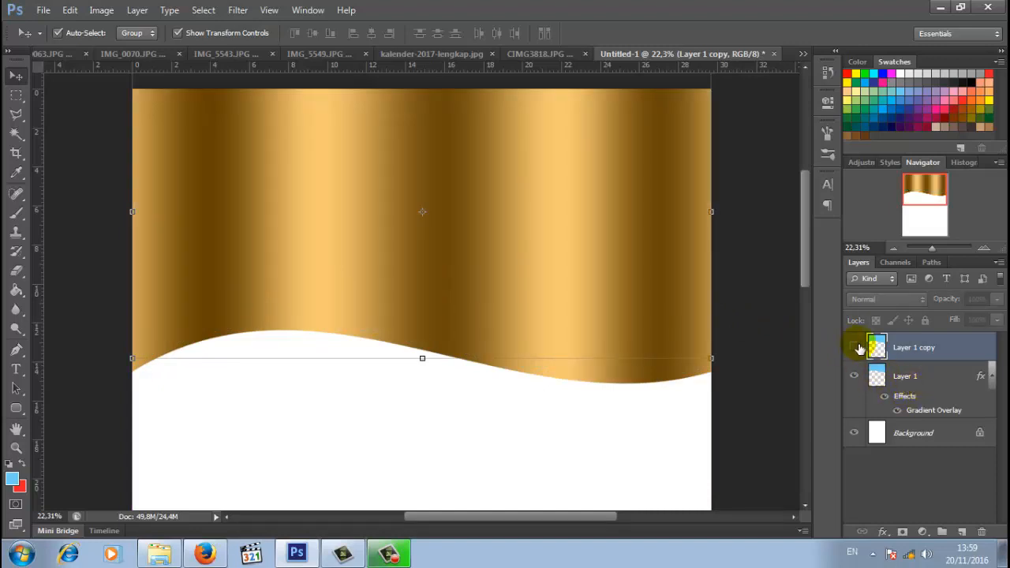
pyautogui.click(854, 348)
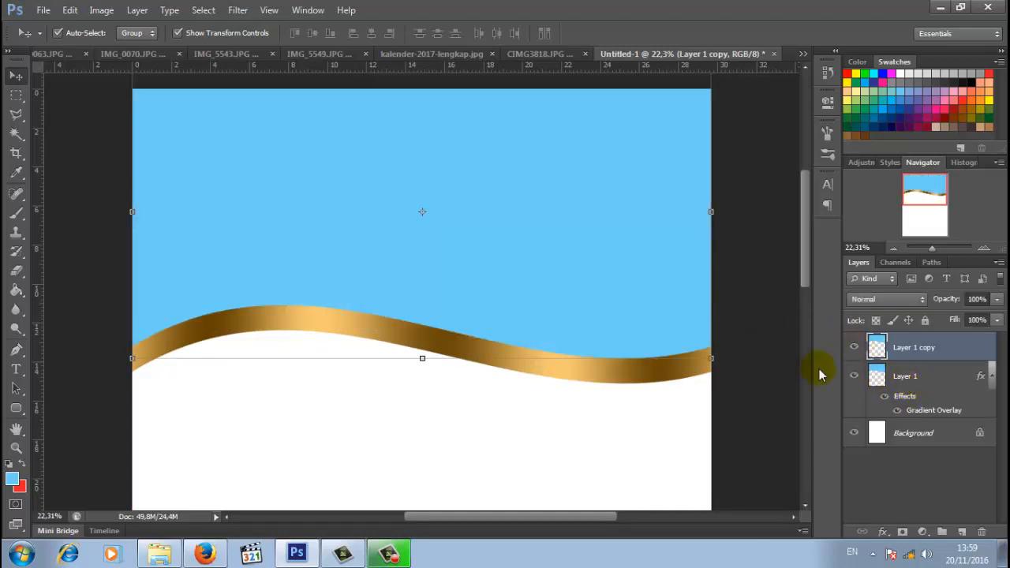
# Step: Warp gold Layer 1, raising its lower-left corner and adjacent control point so the band tapers toward the left, and apply the warp
pyautogui.click(906, 377)
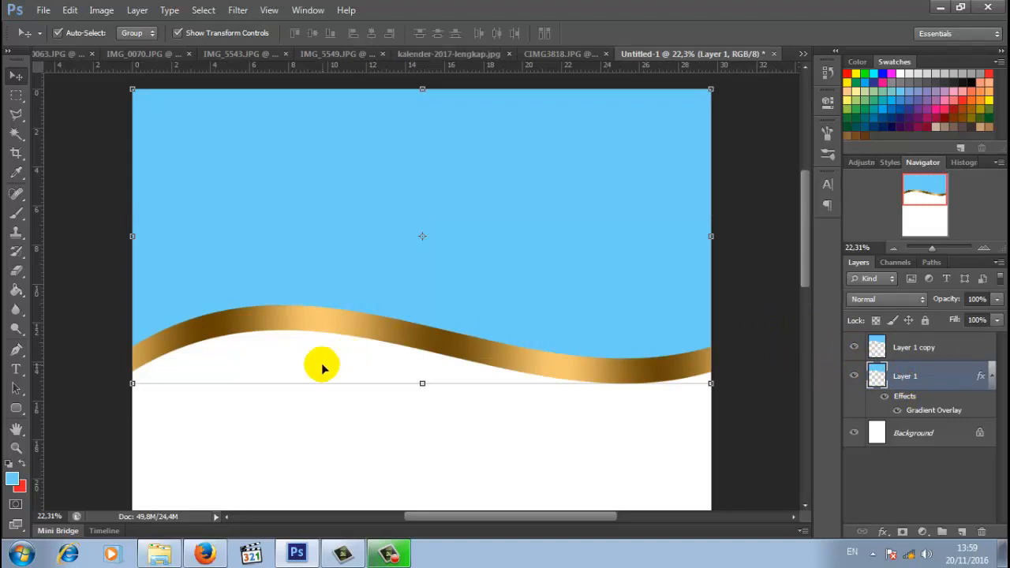
pyautogui.click(70, 10)
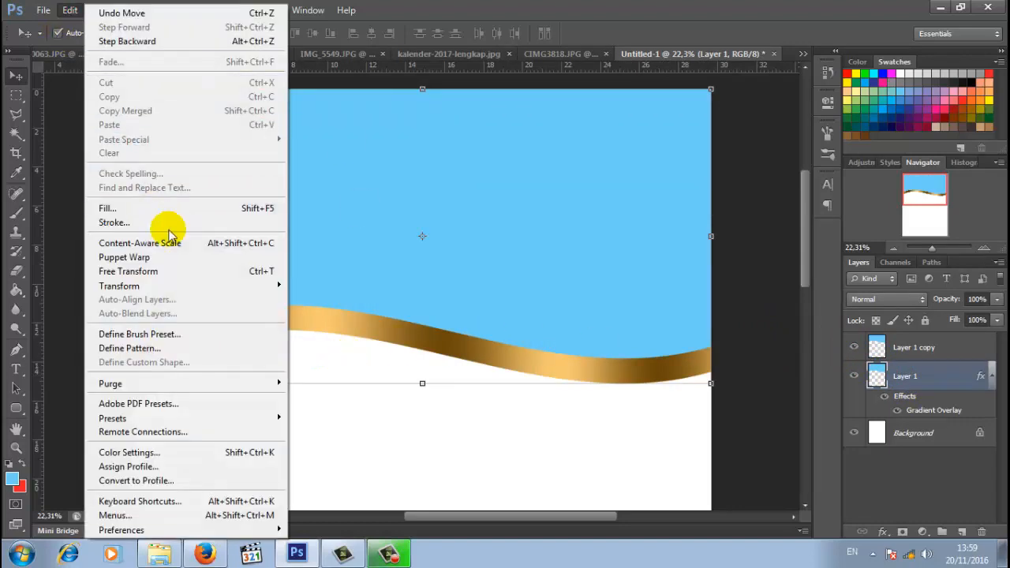
pyautogui.click(184, 268)
pyautogui.click(701, 33)
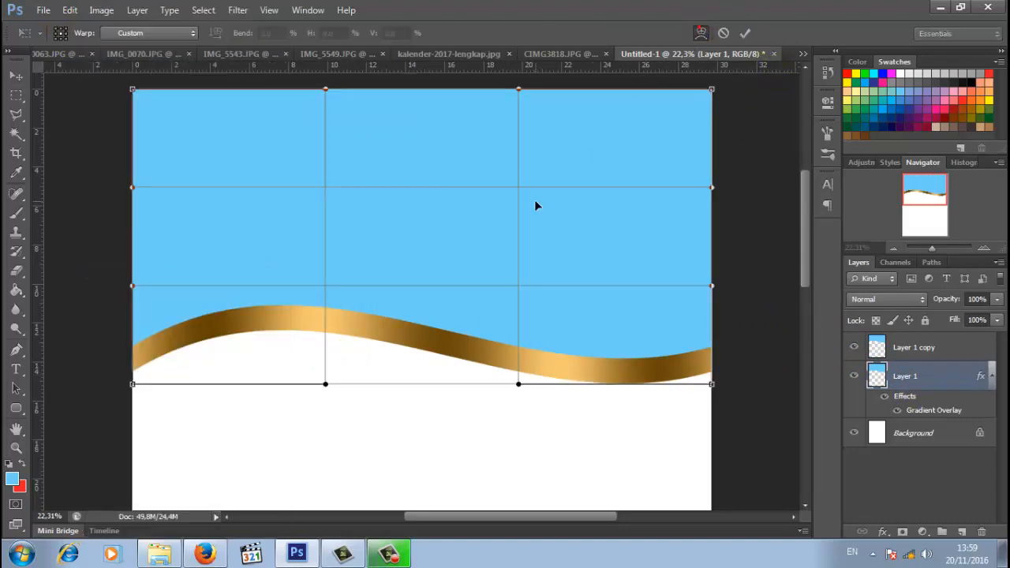
pyautogui.click(325, 385)
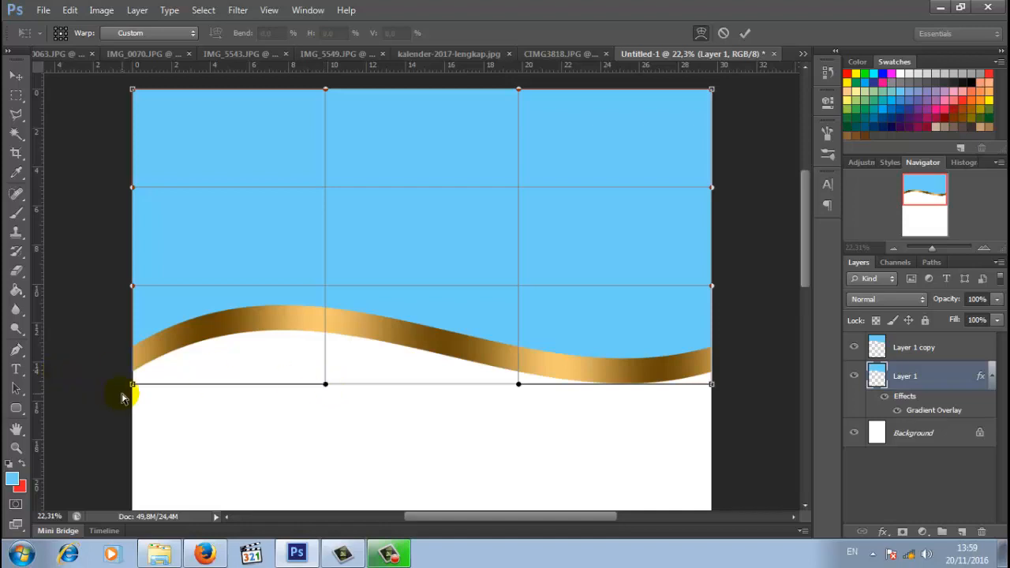
pyautogui.moveTo(135, 380)
pyautogui.mouseDown()
pyautogui.moveTo(135, 343)
pyautogui.moveTo(137, 404)
pyautogui.moveTo(133, 377)
pyautogui.mouseUp()
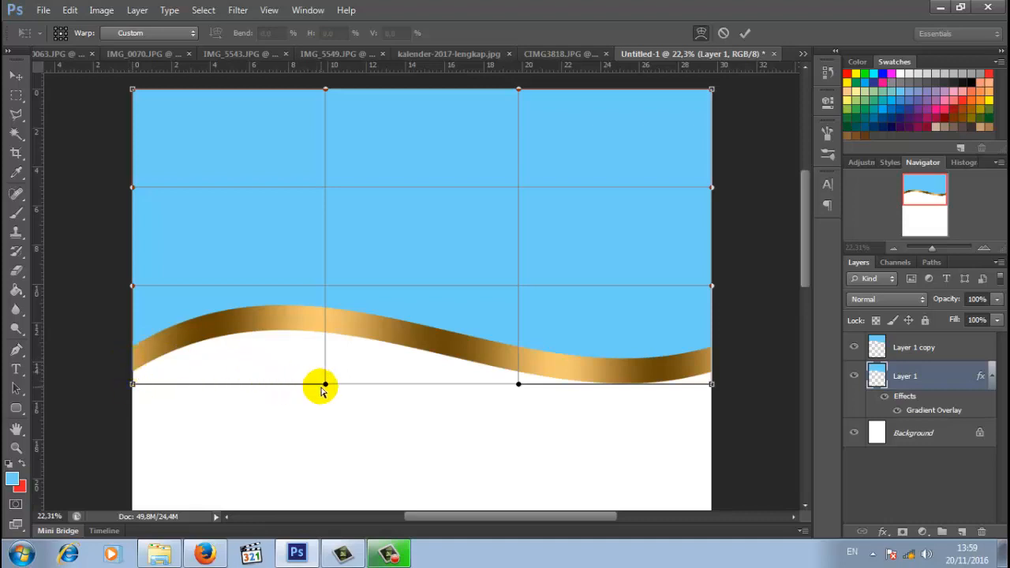
pyautogui.hotkey('ctrl', 'z')
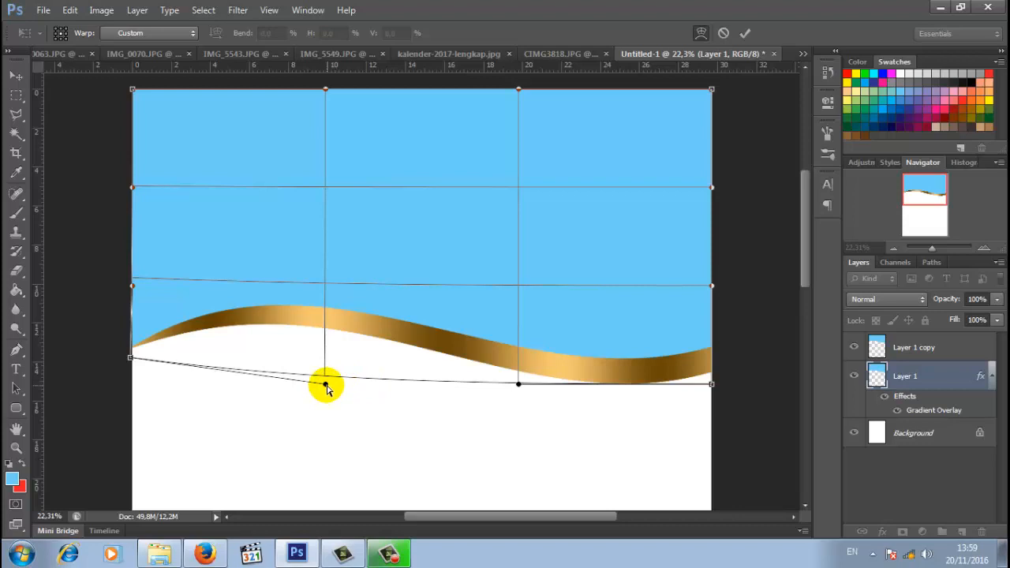
pyautogui.moveTo(326, 384); pyautogui.dragTo(347, 348)
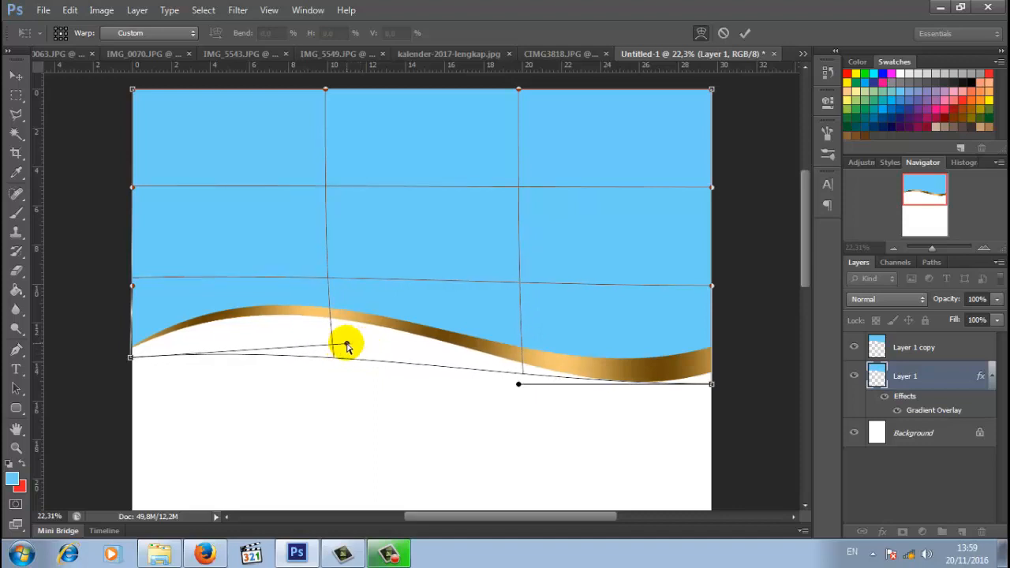
pyautogui.click(745, 33)
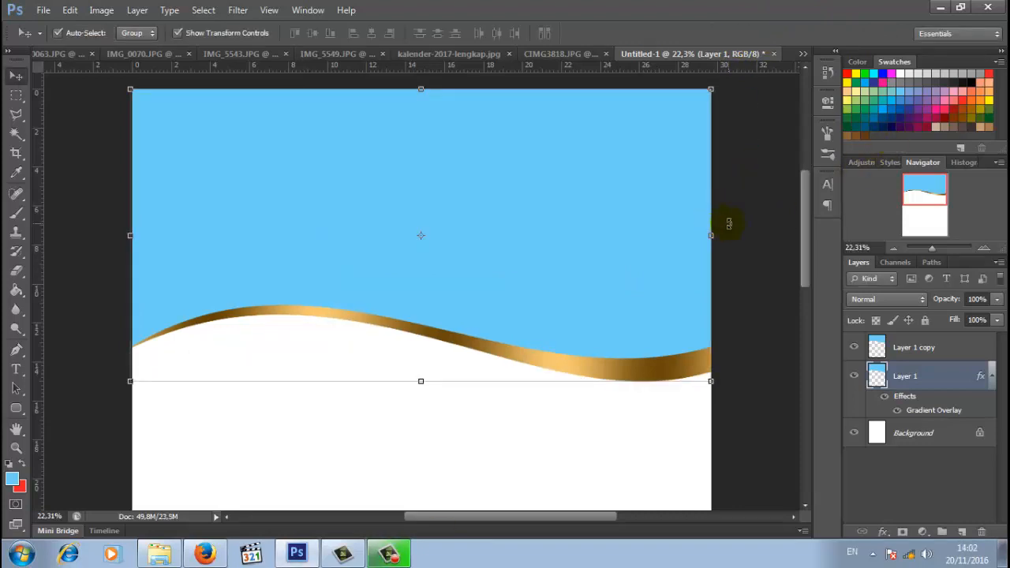
pyautogui.click(770, 196)
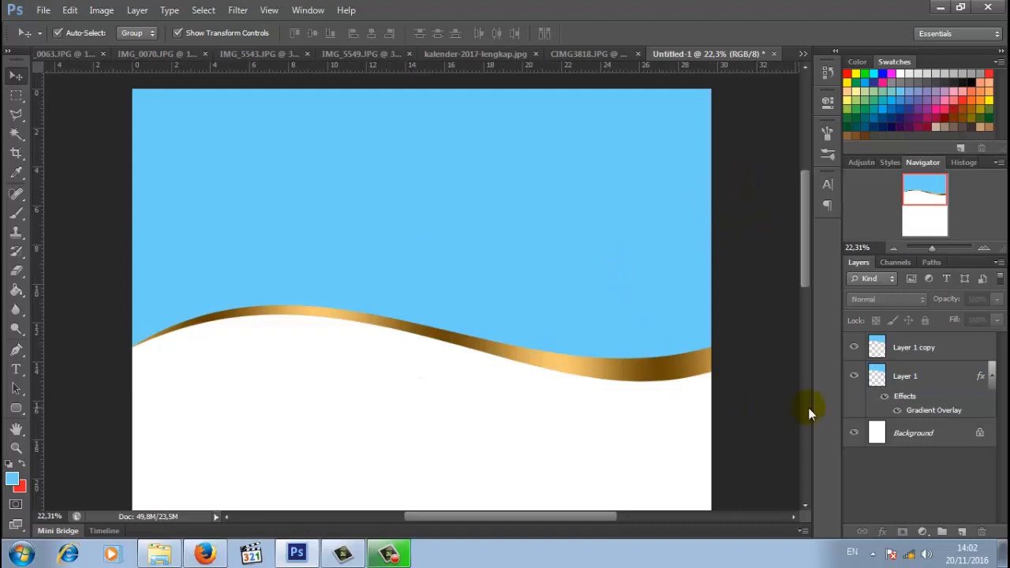
# Step: Duplicate the warped gold Layer 1 within the same document, keeping the suggested name
pyautogui.click(911, 380)
pyautogui.rightClick(912, 380)
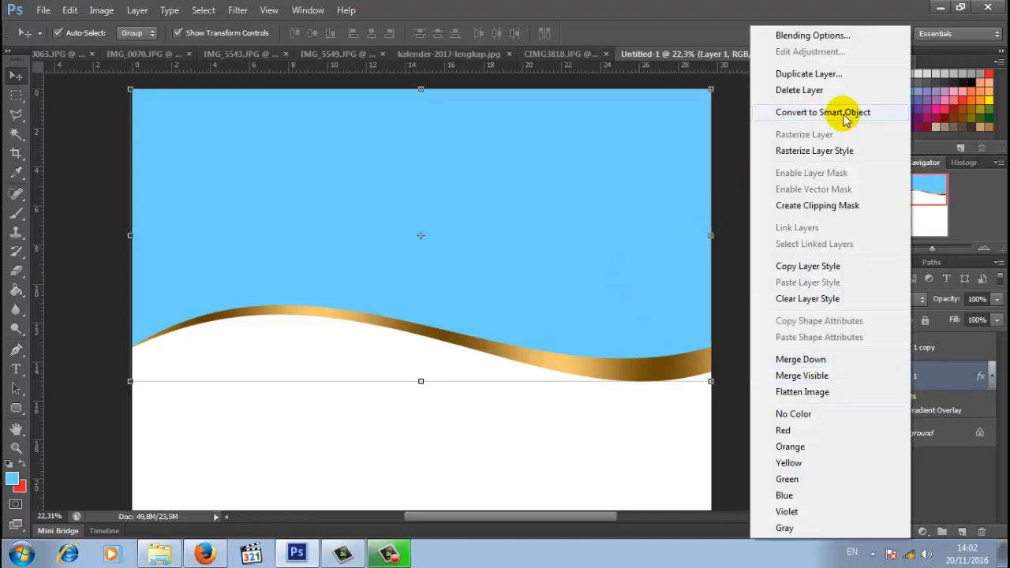
pyautogui.click(808, 74)
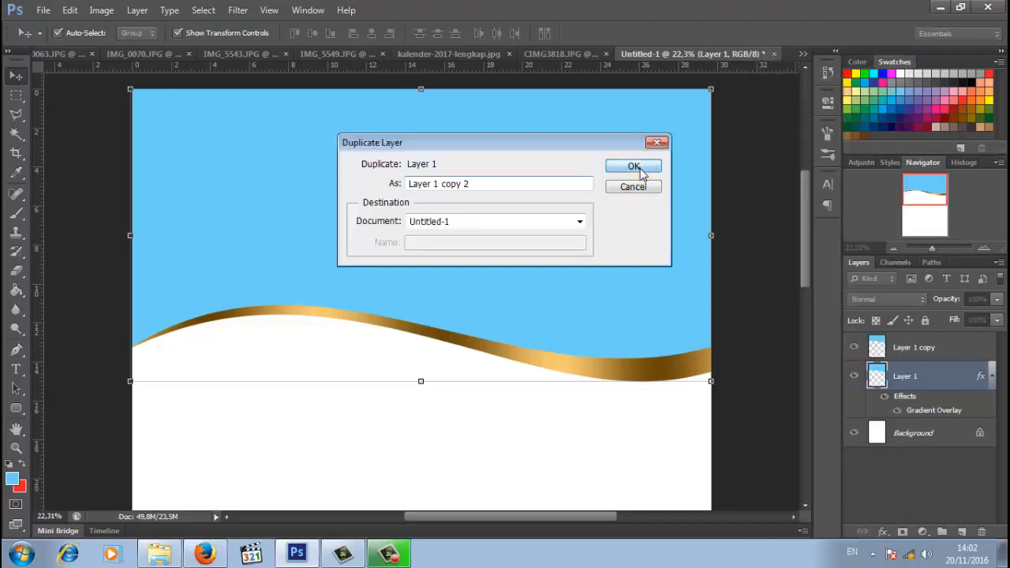
pyautogui.click(637, 165)
# Step: Move the original gold Layer 1 down to a Y position of about 1036 px to widen the band, and apply the transform
pyautogui.click(892, 433)
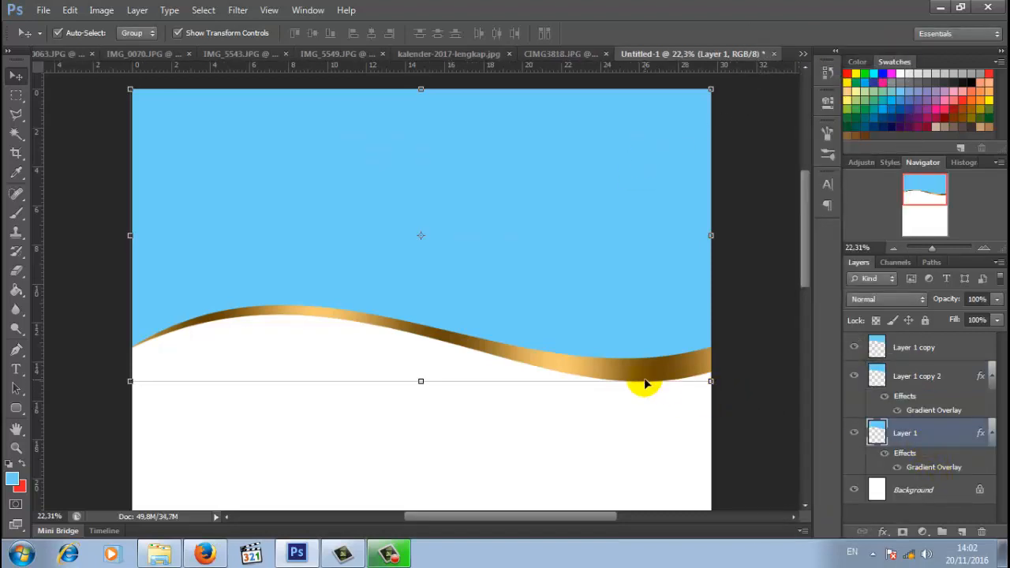
pyautogui.click(691, 381)
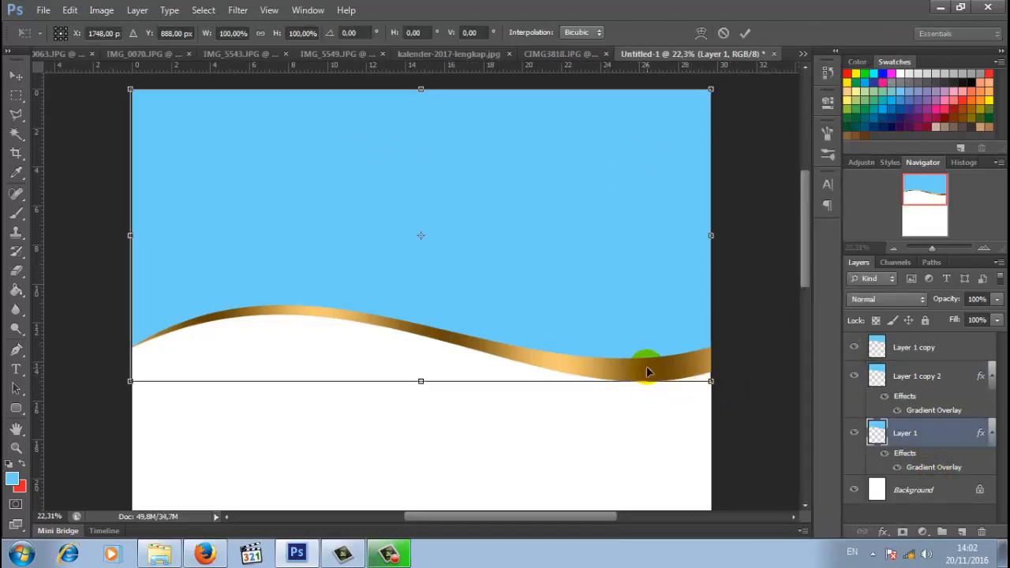
pyautogui.moveTo(647, 379); pyautogui.dragTo(648, 392)
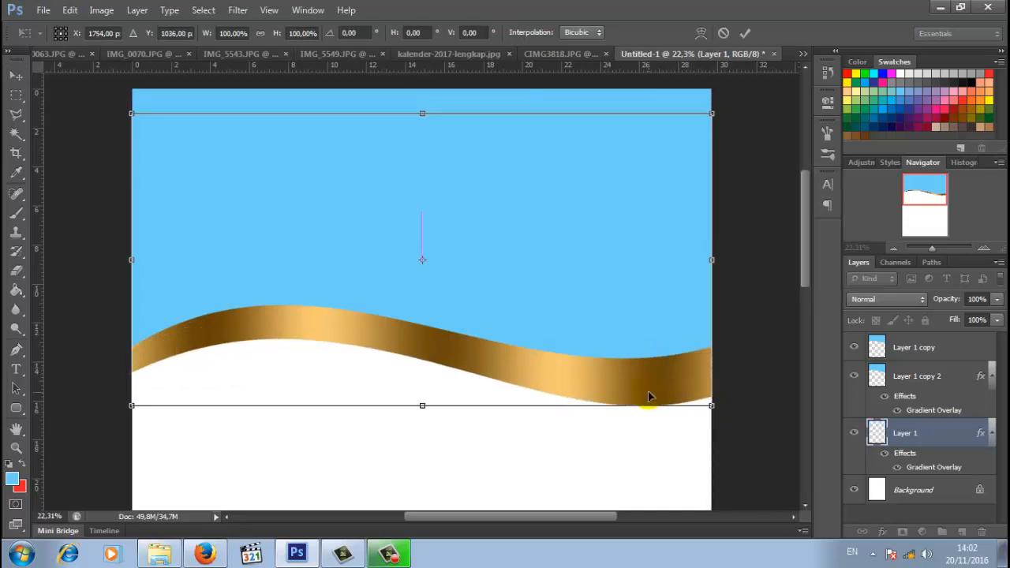
pyautogui.click(745, 33)
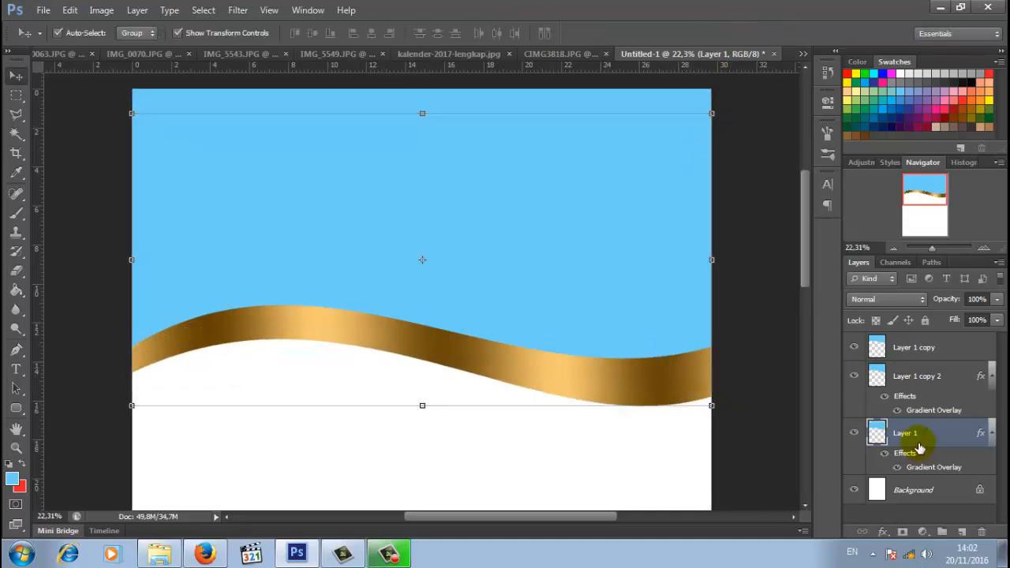
# Step: Change the Gradient Overlay of gold Layer 1 to a different gold preset that alternates dark brown and light gold, and apply the layer style
pyautogui.rightClick(919, 431)
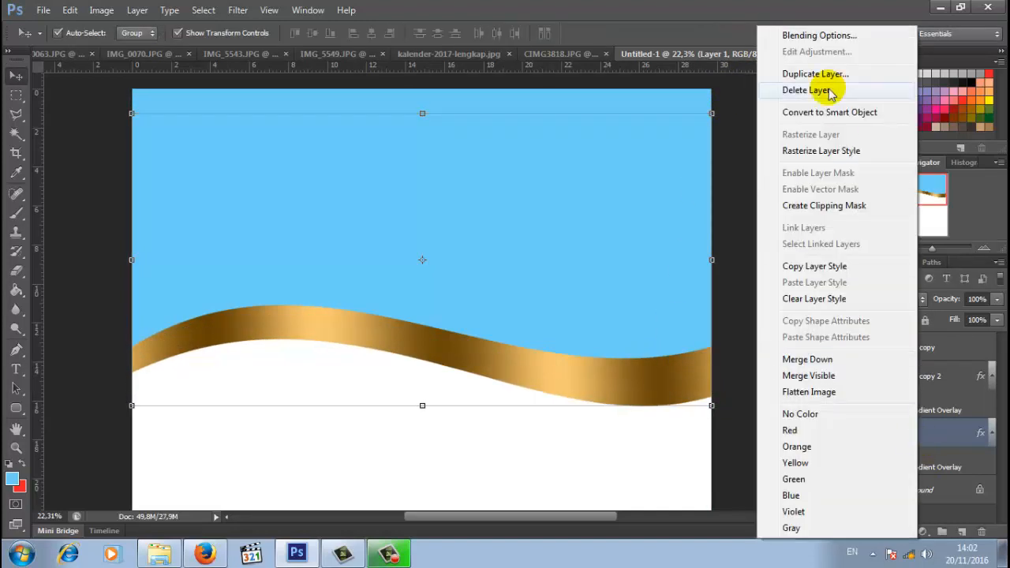
pyautogui.click(824, 36)
pyautogui.click(591, 252)
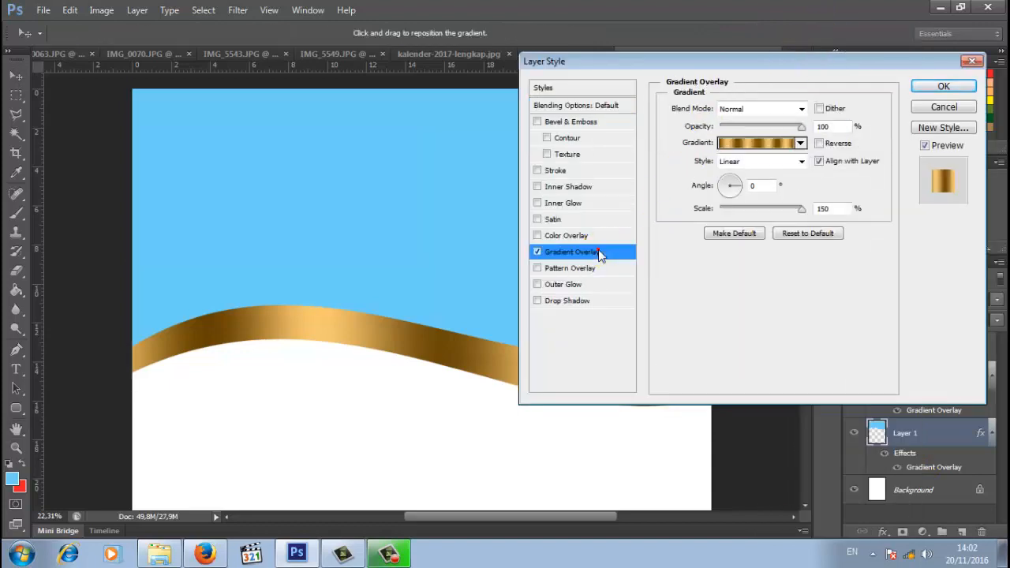
pyautogui.click(750, 143)
pyautogui.click(754, 267)
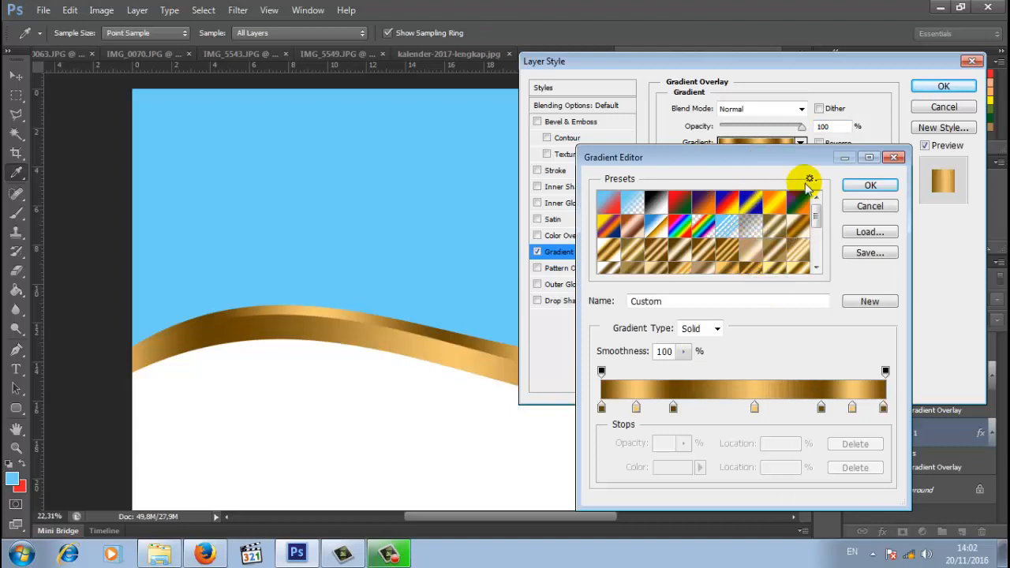
pyautogui.click(868, 185)
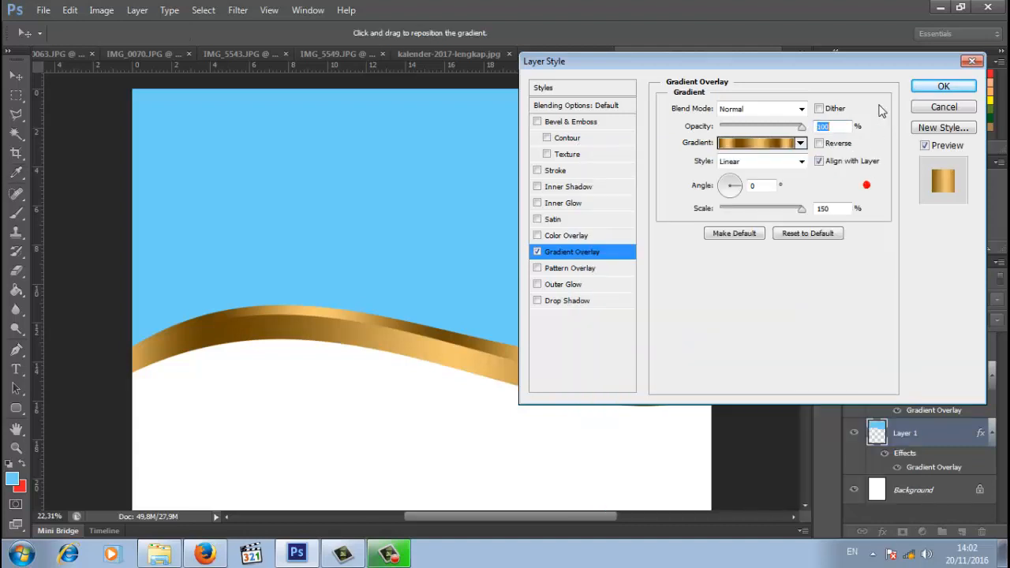
pyautogui.click(936, 86)
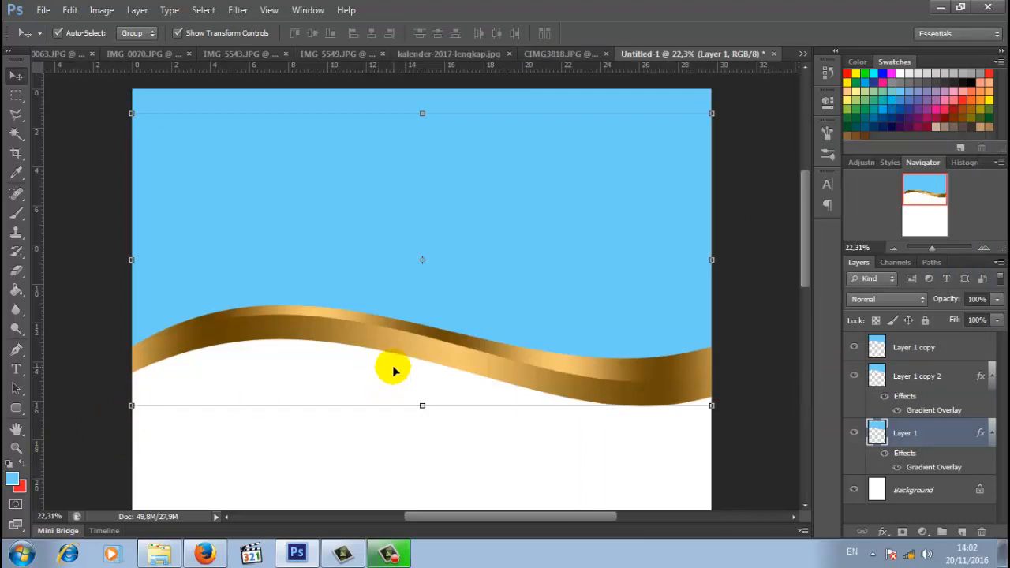
# Step: Move gold Layer 1 up slightly, distort its lower-left corner upward and outward and its lower-right corner slightly downward, and apply the transform
pyautogui.moveTo(405, 355); pyautogui.dragTo(405, 347)
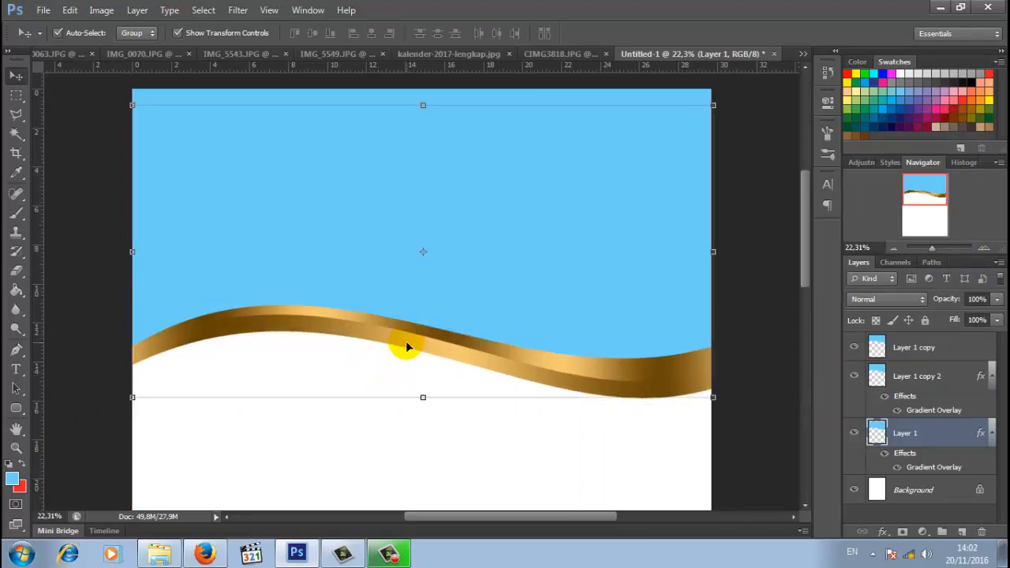
pyautogui.moveTo(132, 398)
pyautogui.mouseDown()
pyautogui.moveTo(137, 386)
pyautogui.moveTo(124, 386)
pyautogui.mouseUp()
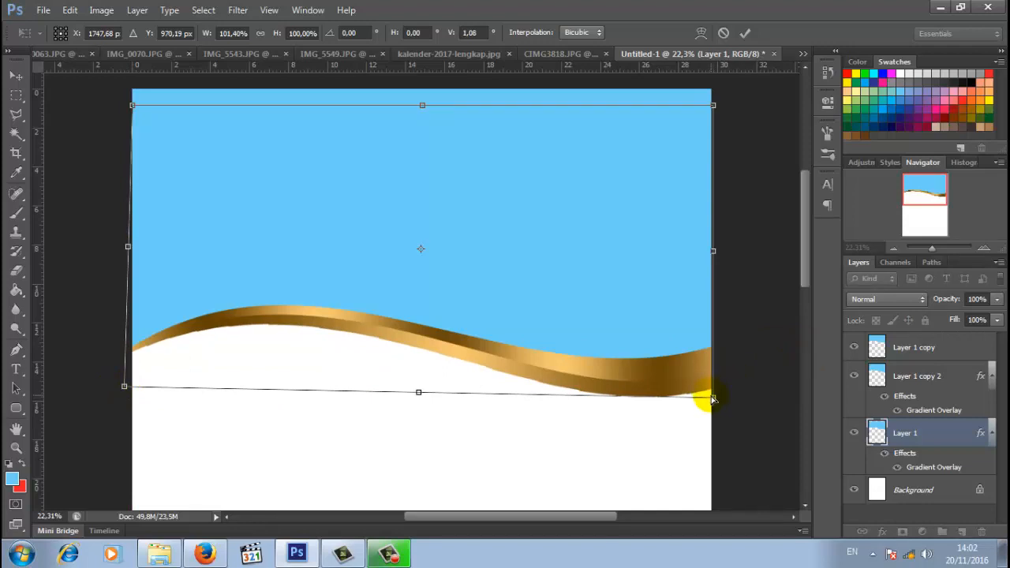
pyautogui.moveTo(712, 399); pyautogui.dragTo(713, 404)
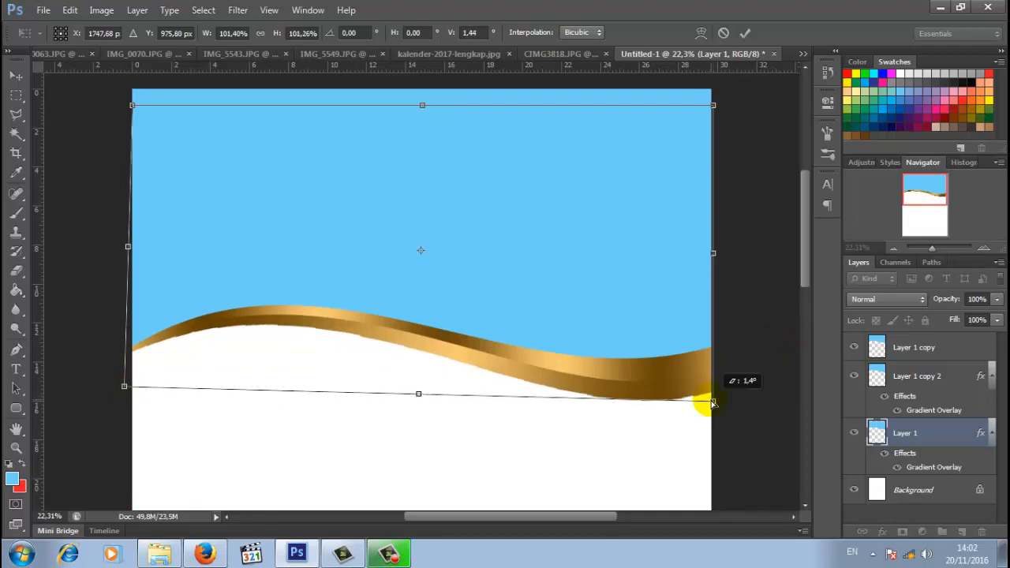
pyautogui.moveTo(713, 403); pyautogui.dragTo(716, 406)
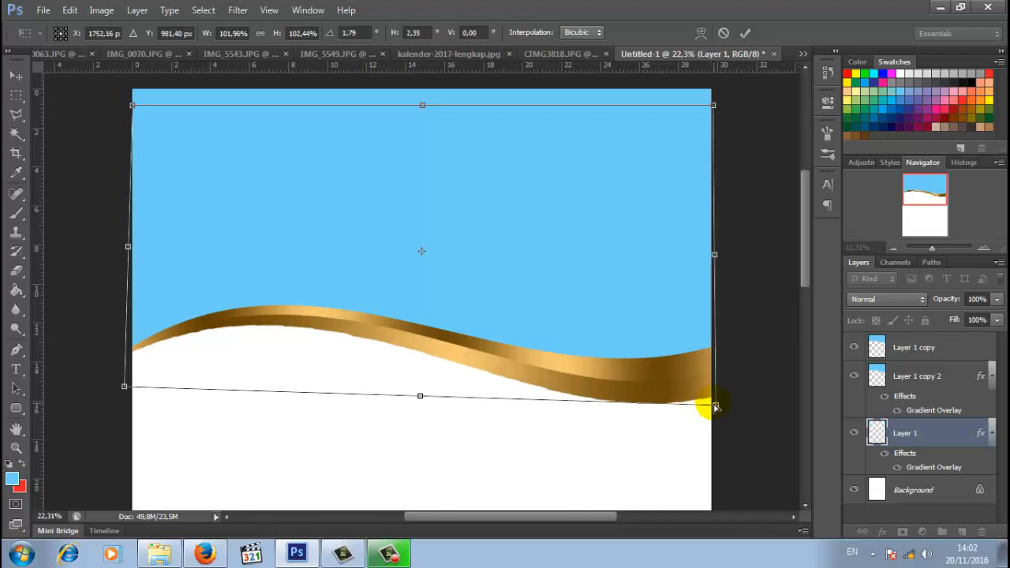
pyautogui.click(744, 33)
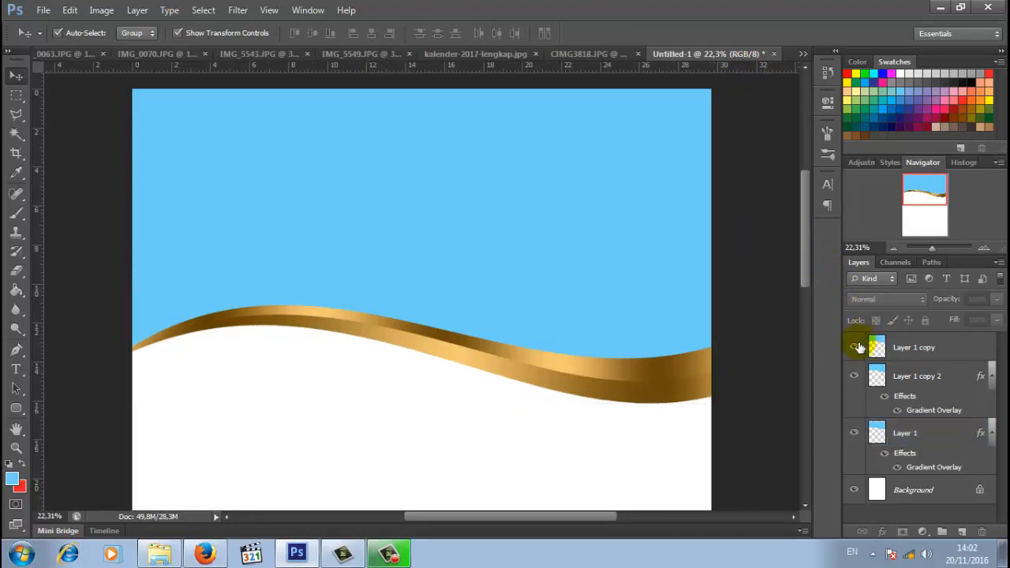
# Step: Select the Background layer and set the Gradient tool to the Foreground to Transparent preset with the light blue foreground colour
pyautogui.moveTo(805, 268); pyautogui.dragTo(803, 336)
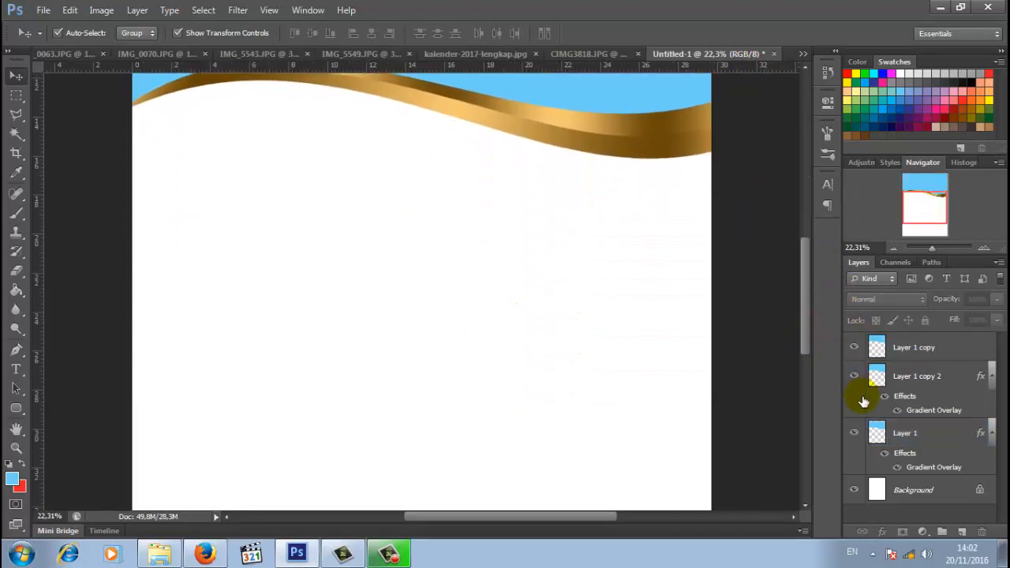
pyautogui.click(902, 489)
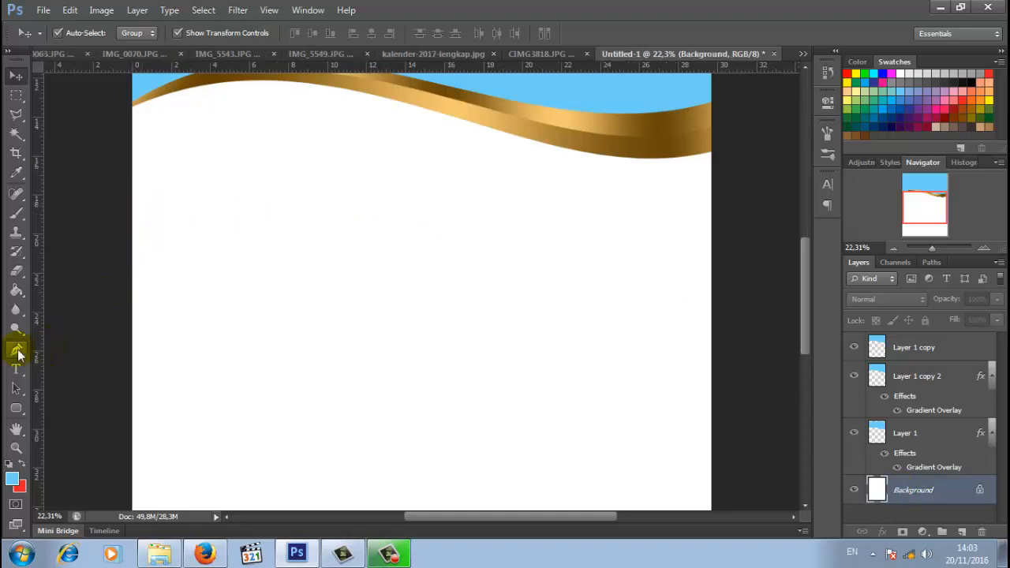
pyautogui.click(17, 290)
pyautogui.click(87, 288)
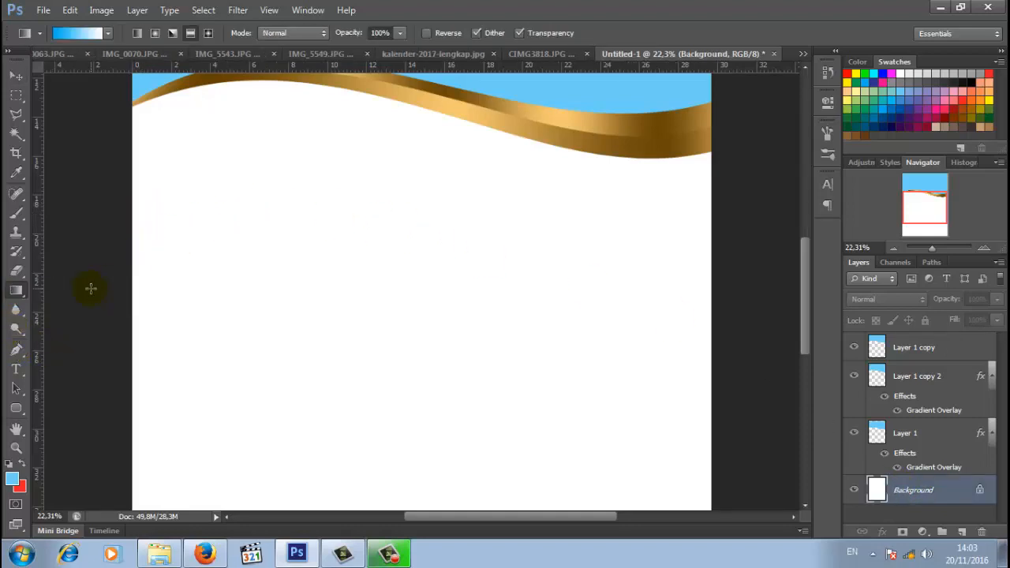
pyautogui.click(79, 33)
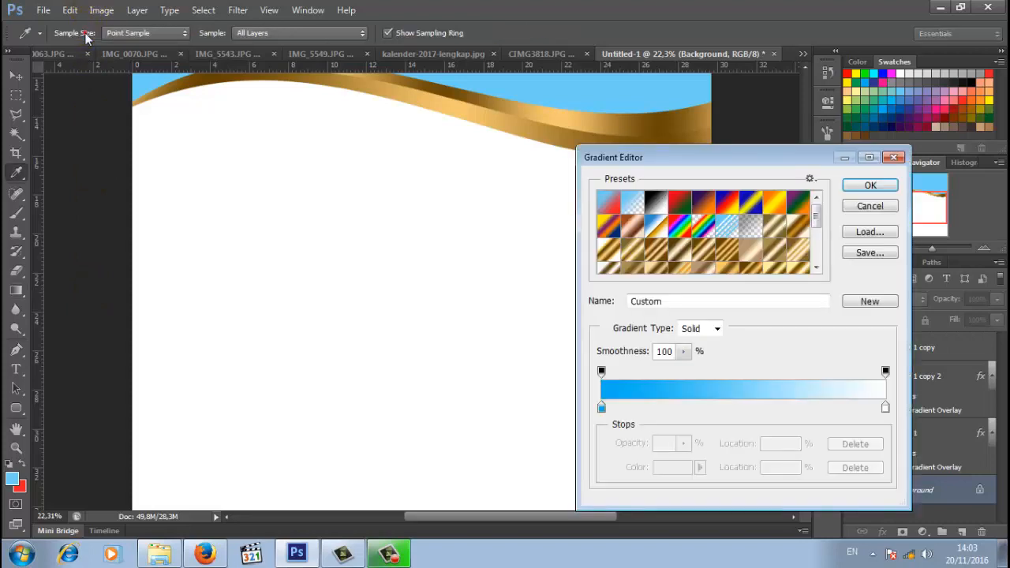
pyautogui.click(632, 204)
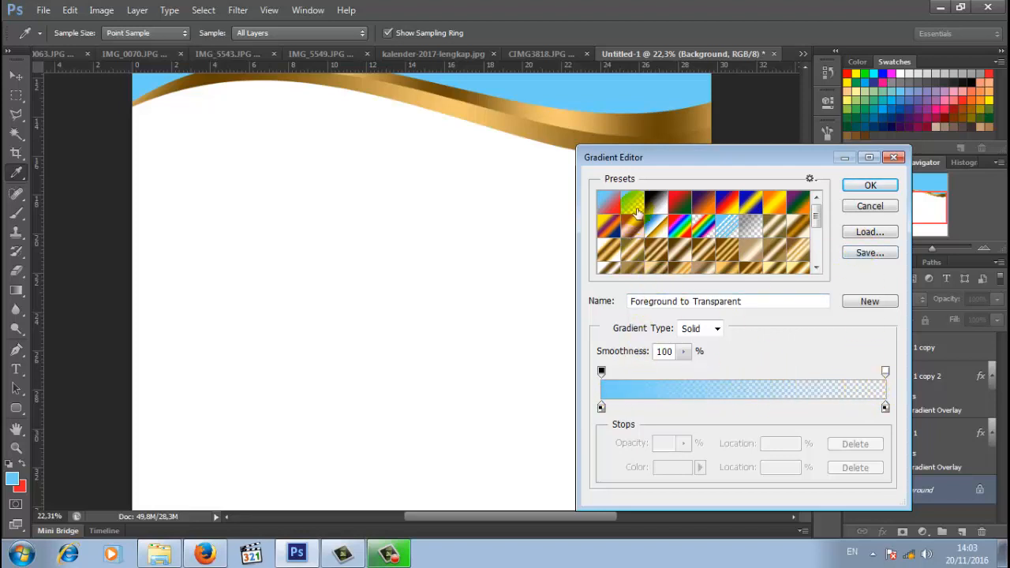
pyautogui.click(602, 409)
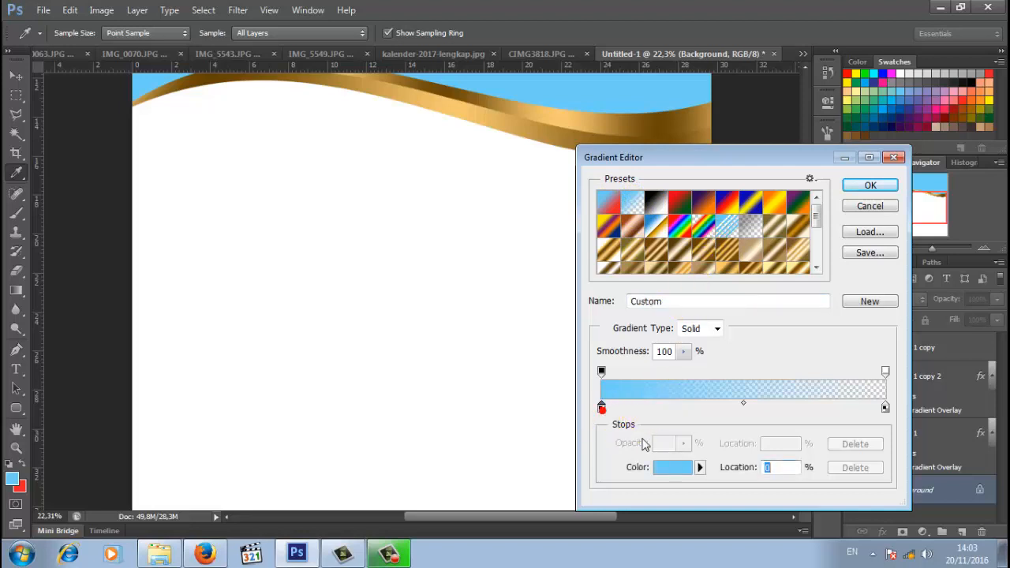
pyautogui.click(869, 186)
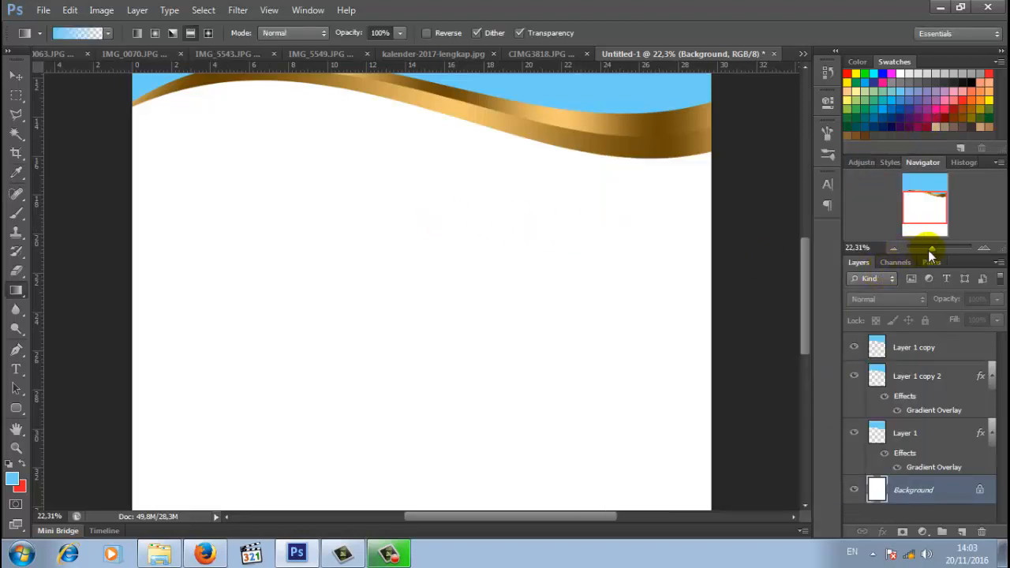
# Step: Try a light blue gradient running down the Background from the gold wave and another running up from the page bottom, and undo both
pyautogui.moveTo(930, 248); pyautogui.dragTo(930, 247)
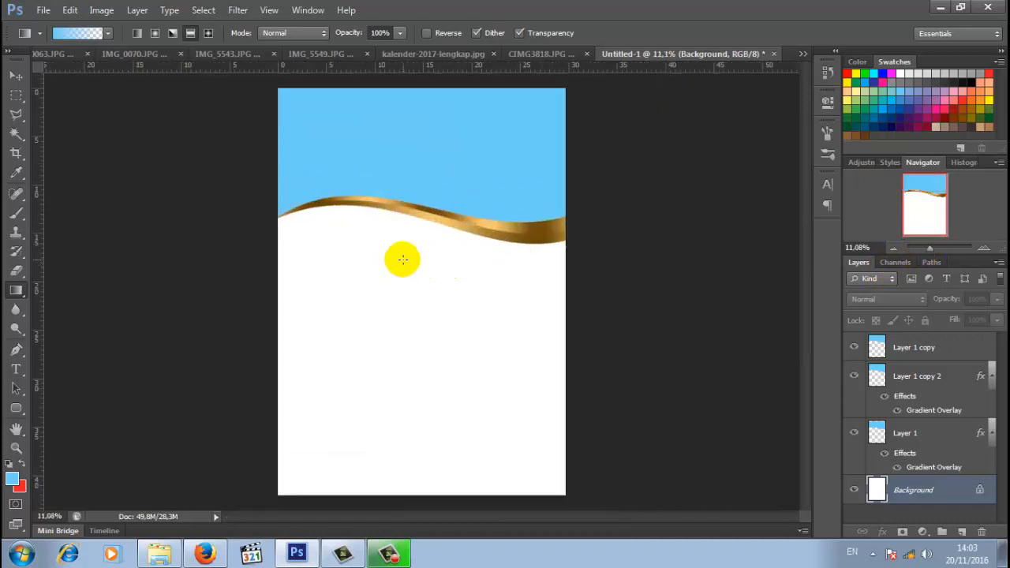
pyautogui.moveTo(411, 237); pyautogui.dragTo(418, 449)
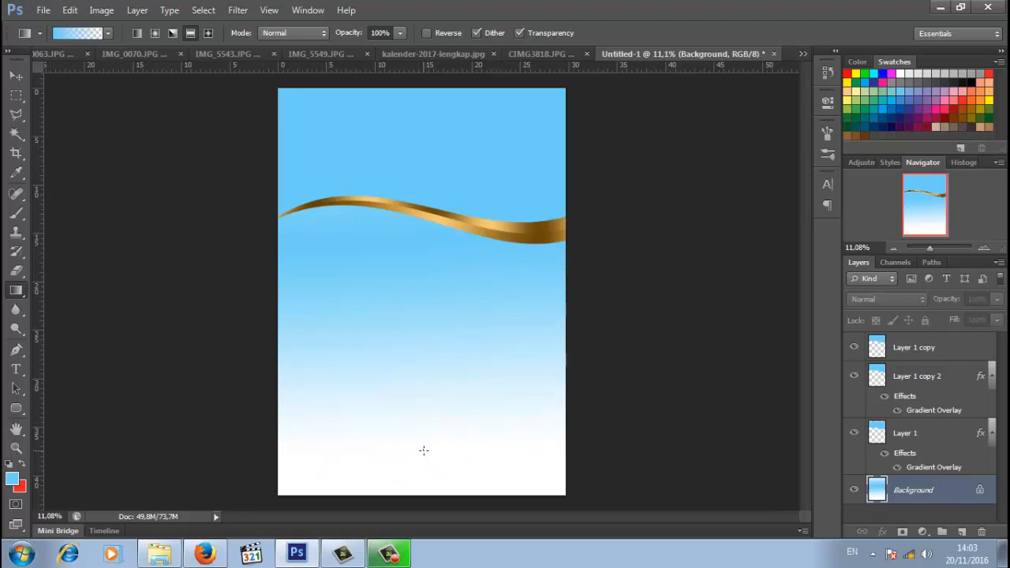
pyautogui.moveTo(422, 450); pyautogui.dragTo(417, 240)
pyautogui.click(70, 9)
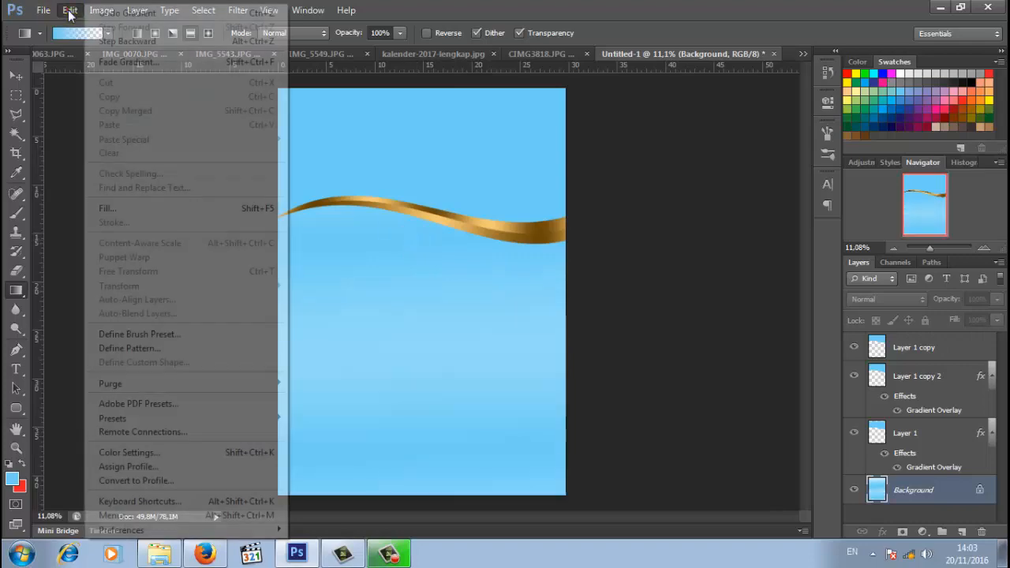
pyautogui.click(103, 41)
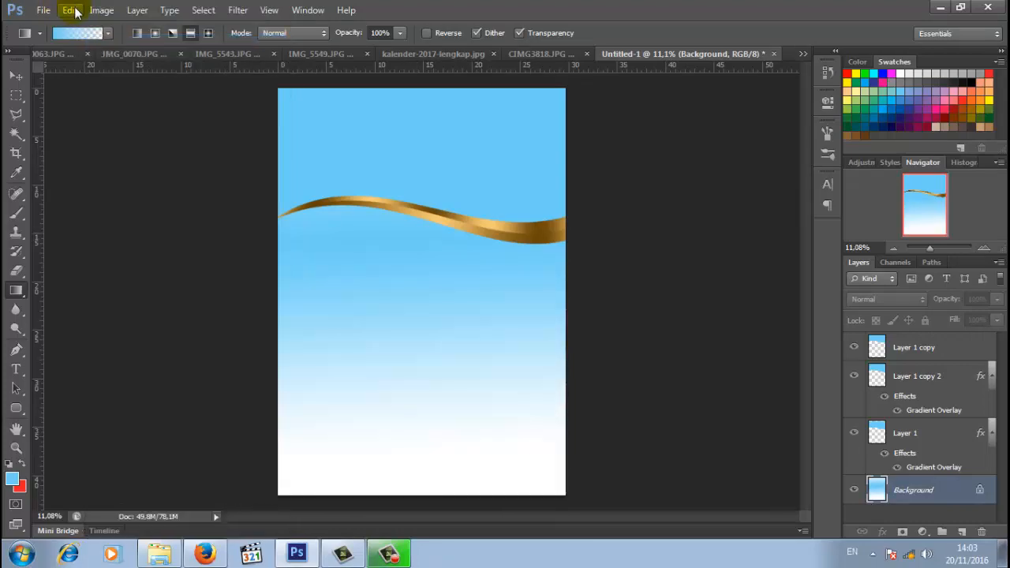
pyautogui.click(73, 10)
pyautogui.click(103, 41)
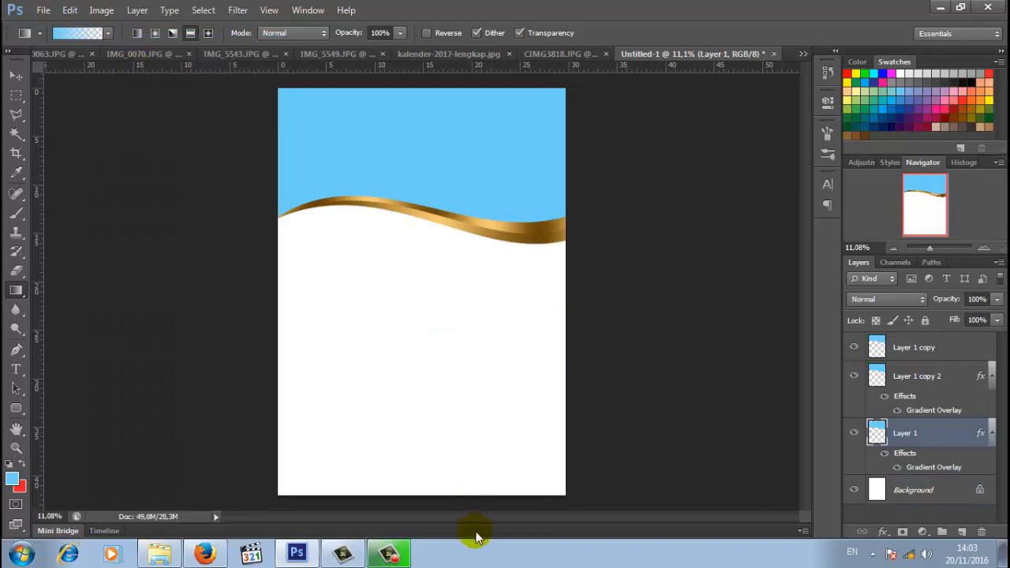
# Step: Try the gradient on Layer 1 from near the page bottom up to the gold wave, and undo it
pyautogui.moveTo(436, 466); pyautogui.dragTo(435, 237)
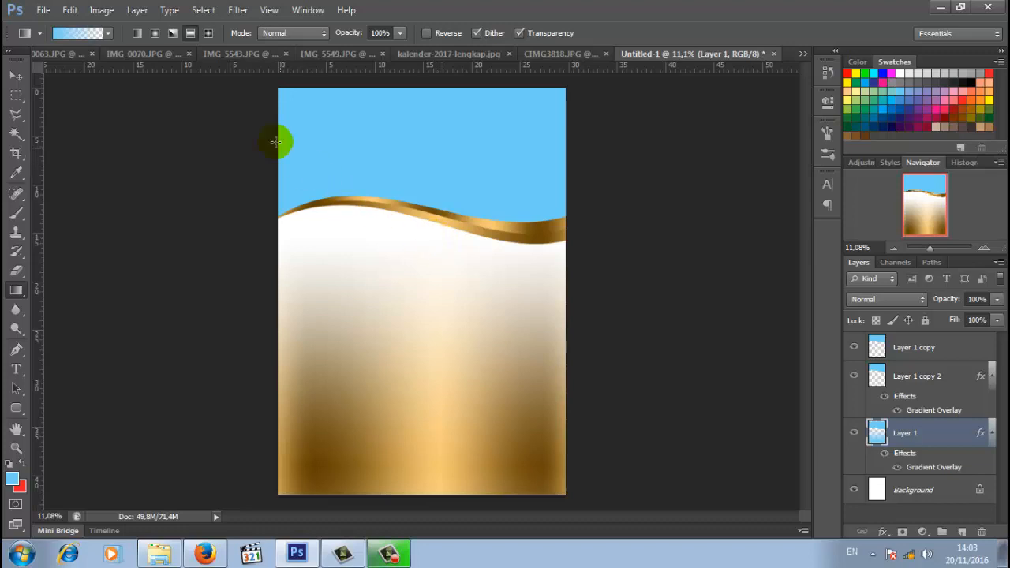
pyautogui.click(70, 11)
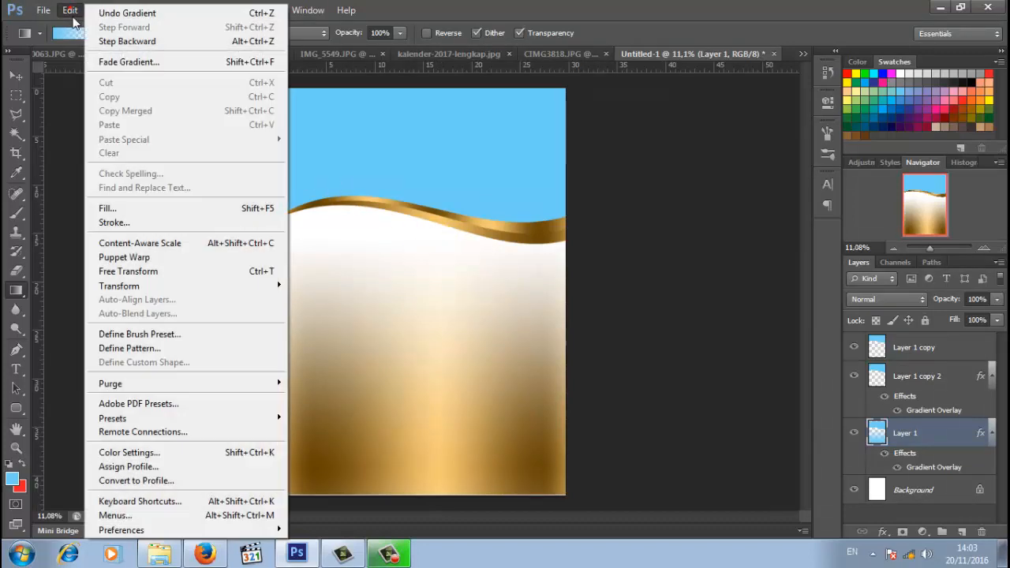
pyautogui.click(127, 43)
# Step: Fill the Background layer with the light blue-to-transparent gradient, running from near the page bottom up to about mid-page
pyautogui.click(927, 491)
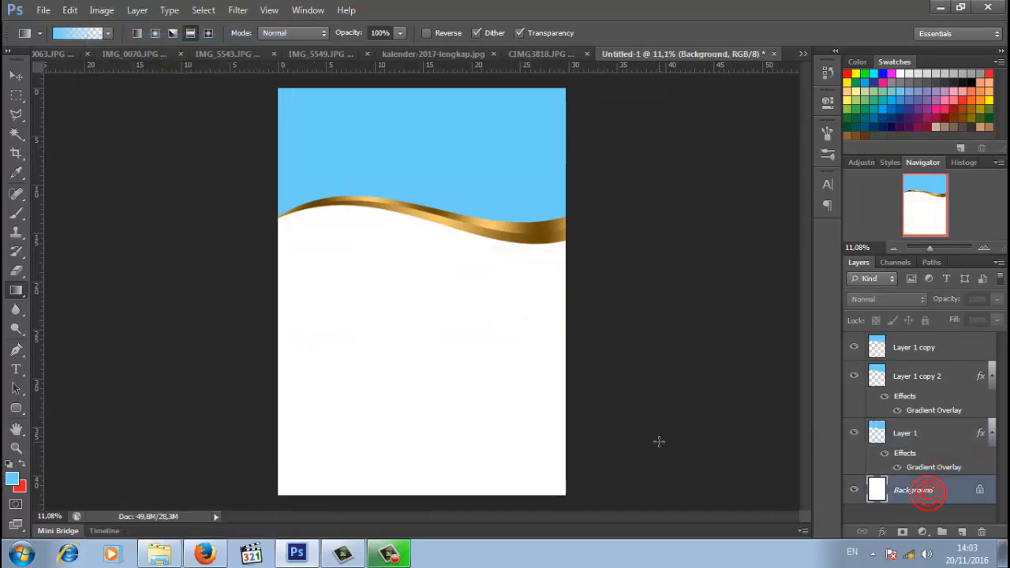
pyautogui.moveTo(404, 464); pyautogui.dragTo(406, 276)
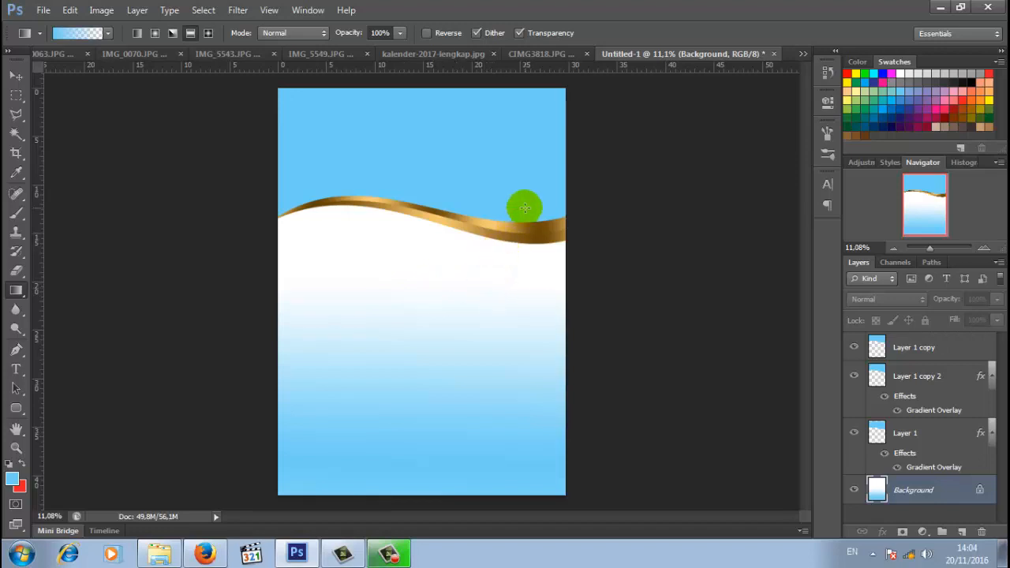
# Step: In kalender-2017-lengkap.jpg, select the white background with Color Range, sampling the blank area beside the title at a fuzziness of 200
pyautogui.click(430, 55)
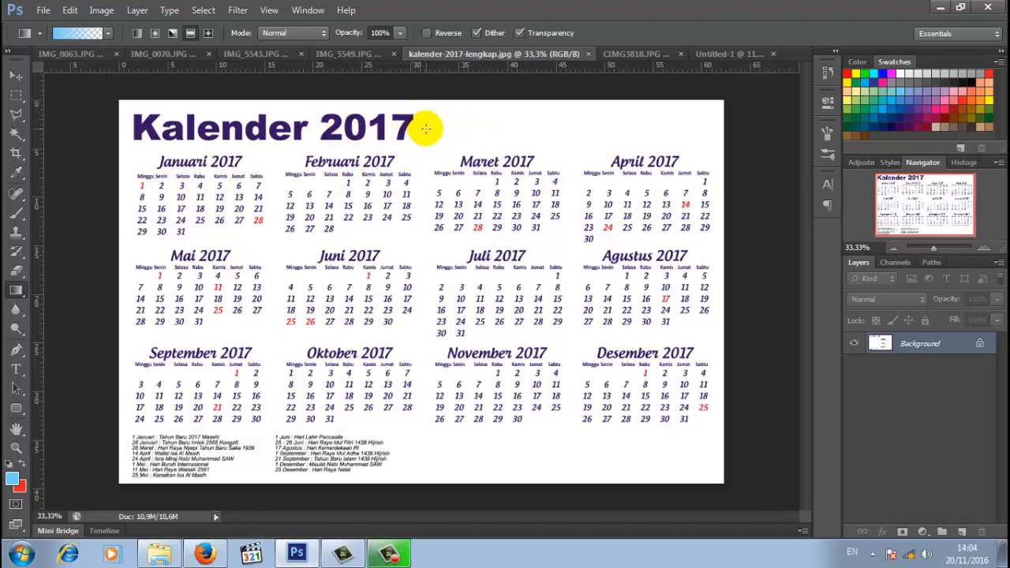
pyautogui.click(205, 11)
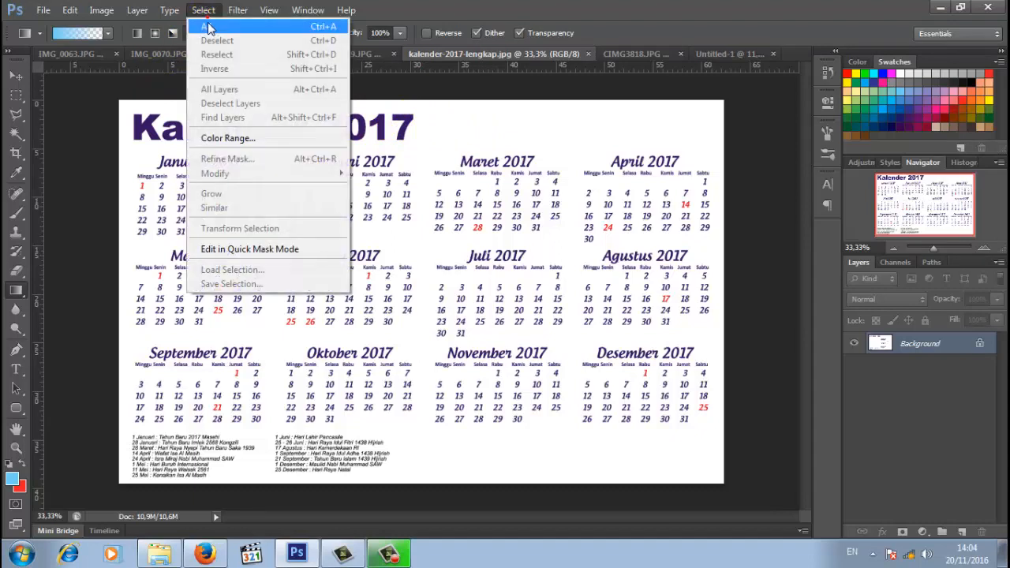
pyautogui.click(245, 136)
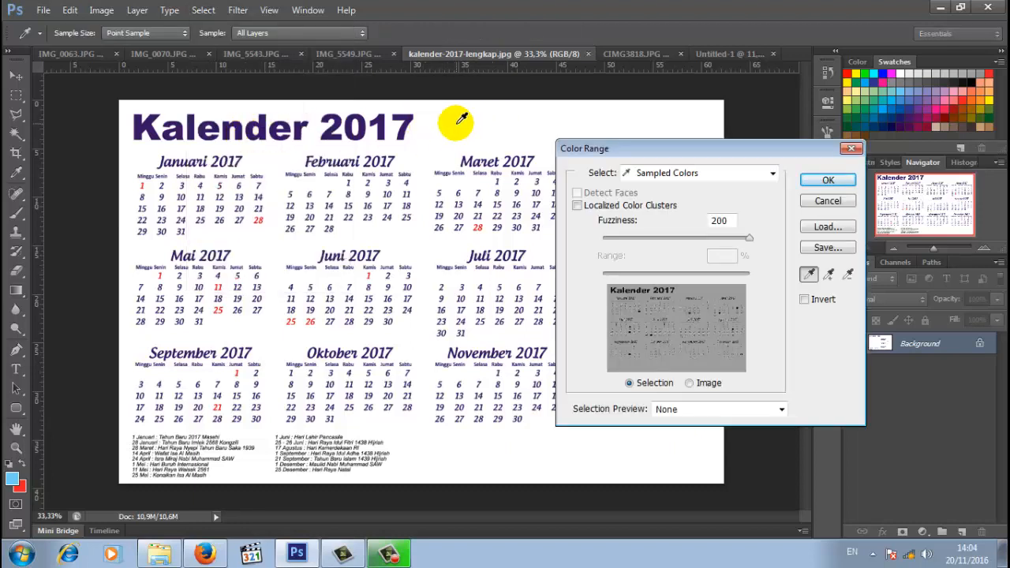
pyautogui.click(461, 119)
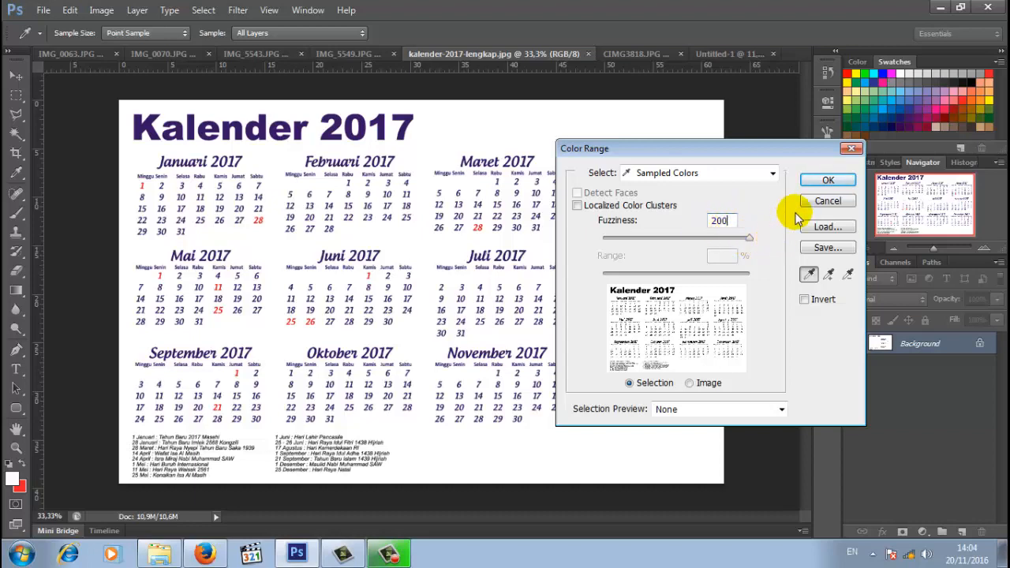
pyautogui.click(826, 182)
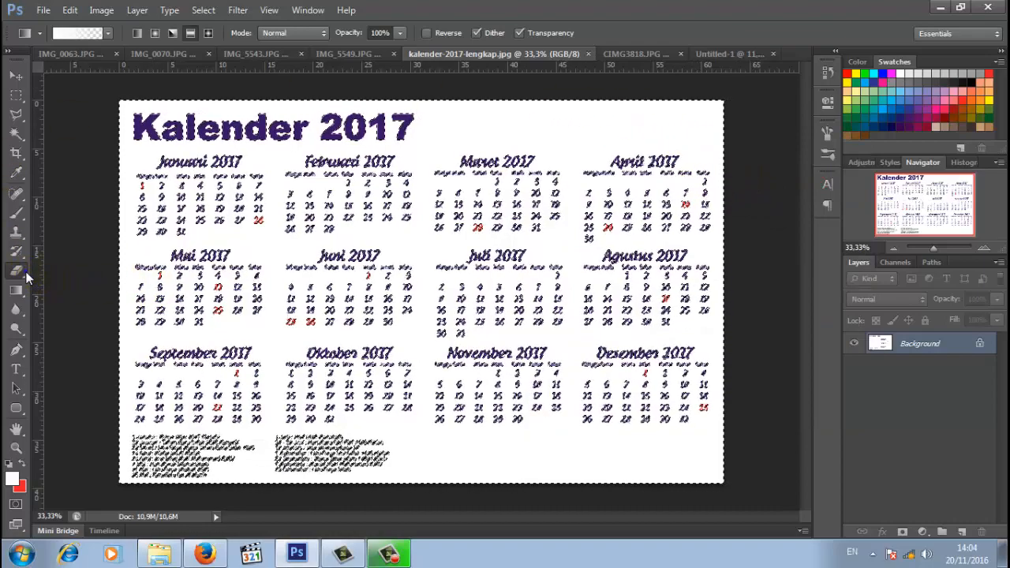
# Step: Erase the selected white background of the calendar picture to transparency with the Background Eraser, and remove the selection
pyautogui.click(18, 271)
pyautogui.click(67, 275)
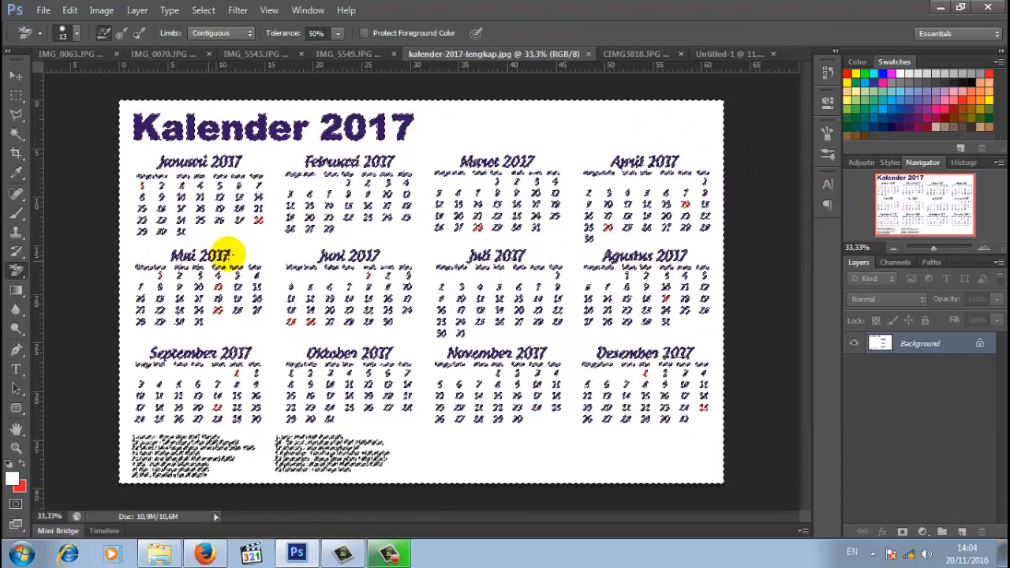
pyautogui.click(436, 156)
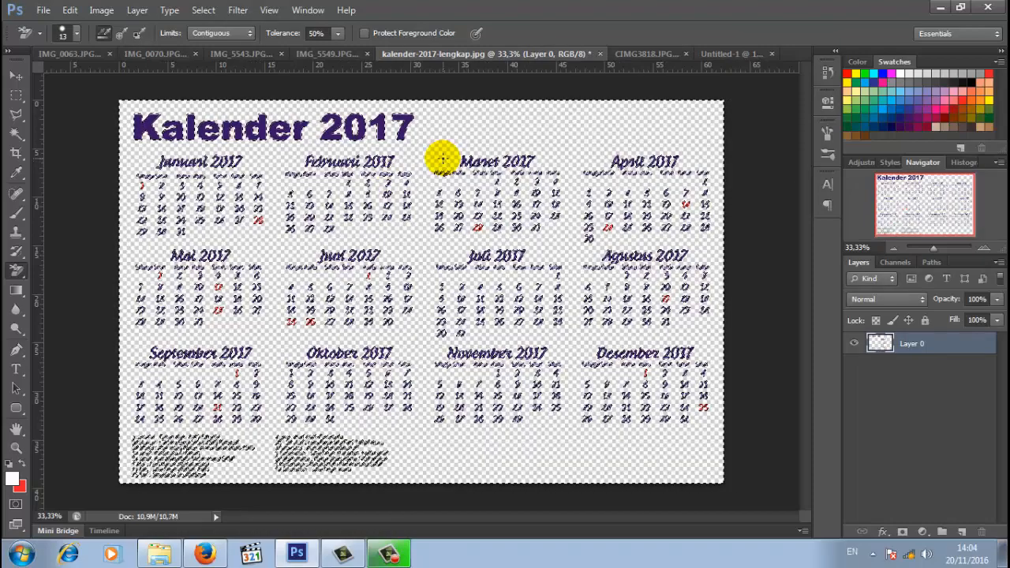
pyautogui.click(203, 10)
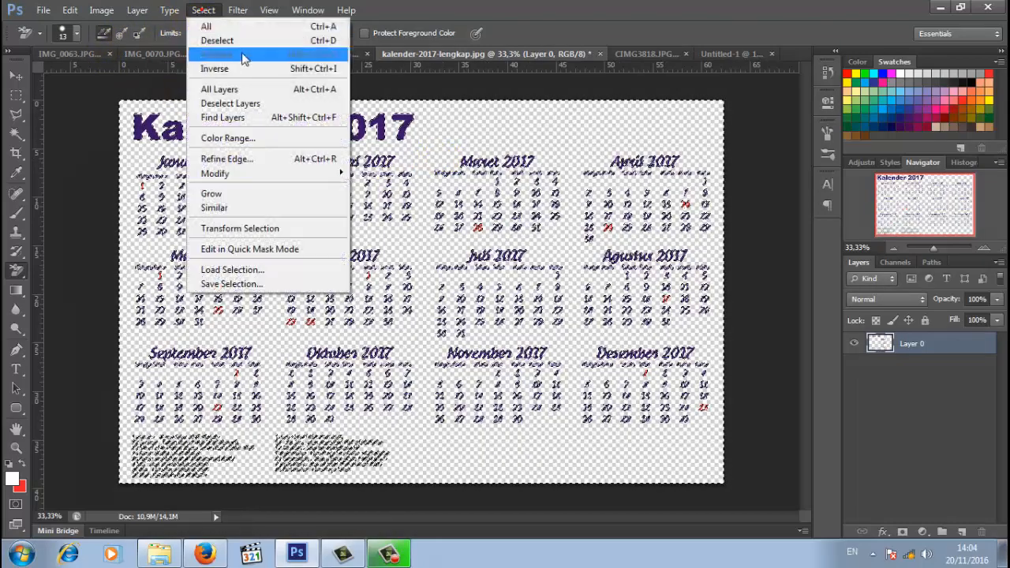
pyautogui.click(228, 41)
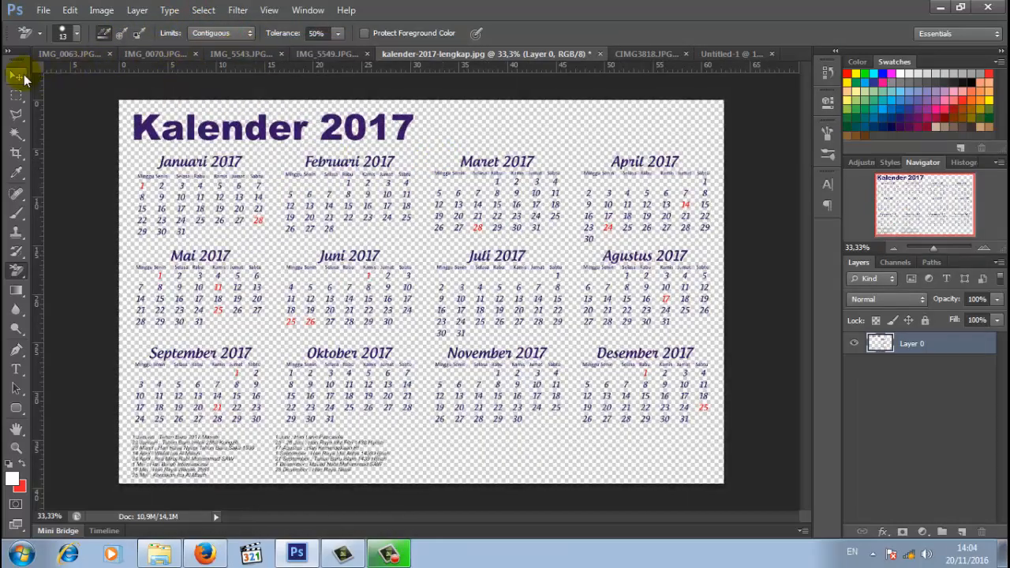
# Step: Move the transparent calendar picture into the Untitled-1 document, scale it to about 137%, and place it below the gold wave
pyautogui.click(24, 79)
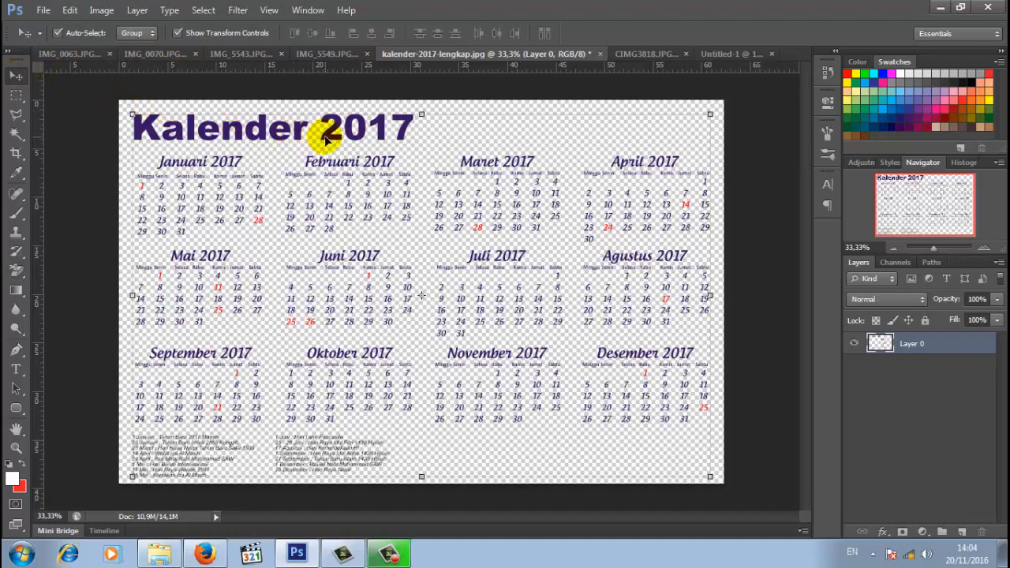
pyautogui.moveTo(330, 139); pyautogui.dragTo(366, 286)
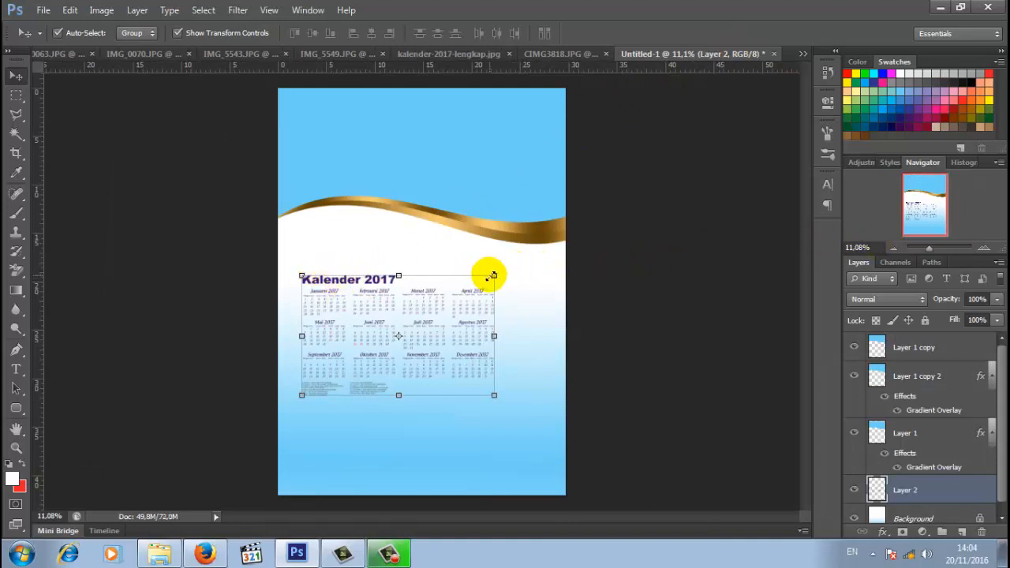
pyautogui.moveTo(492, 275); pyautogui.dragTo(538, 258)
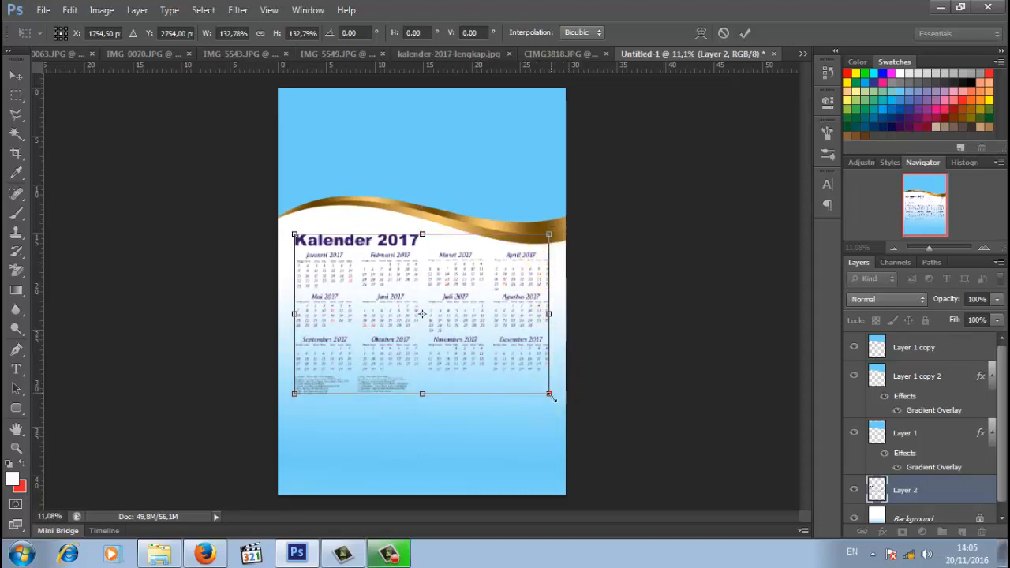
pyautogui.moveTo(551, 395); pyautogui.dragTo(552, 402)
pyautogui.moveTo(538, 362); pyautogui.dragTo(532, 364)
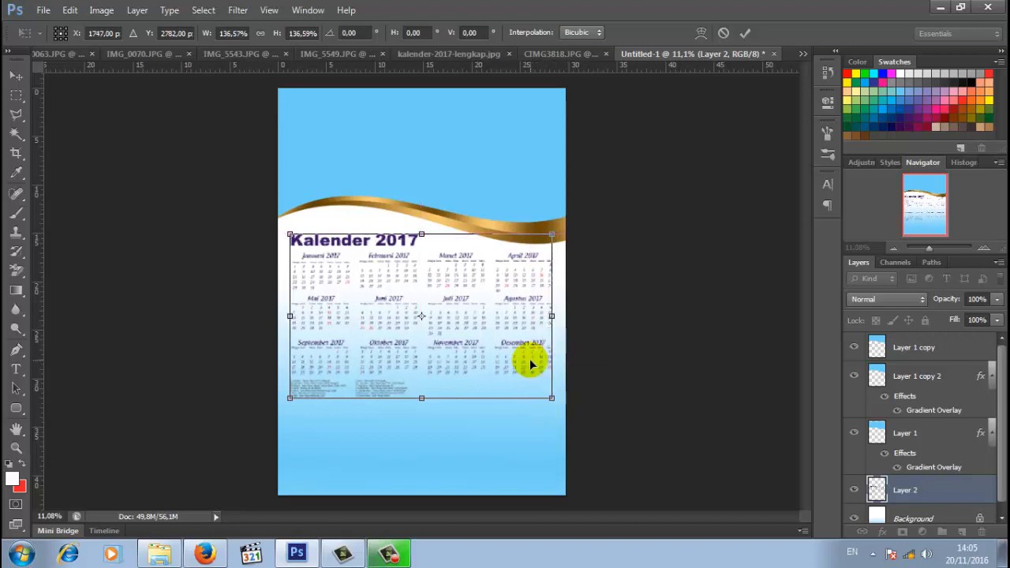
pyautogui.click(743, 35)
# Step: Add a new empty layer directly above the Background layer, beneath the calendar picture
pyautogui.moveTo(930, 251); pyautogui.dragTo(933, 250)
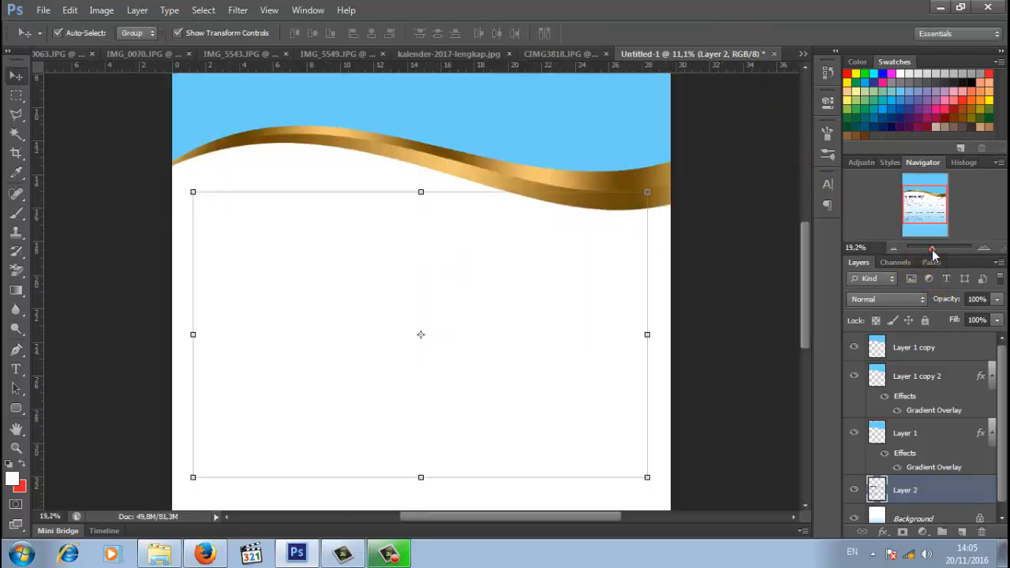
pyautogui.click(755, 254)
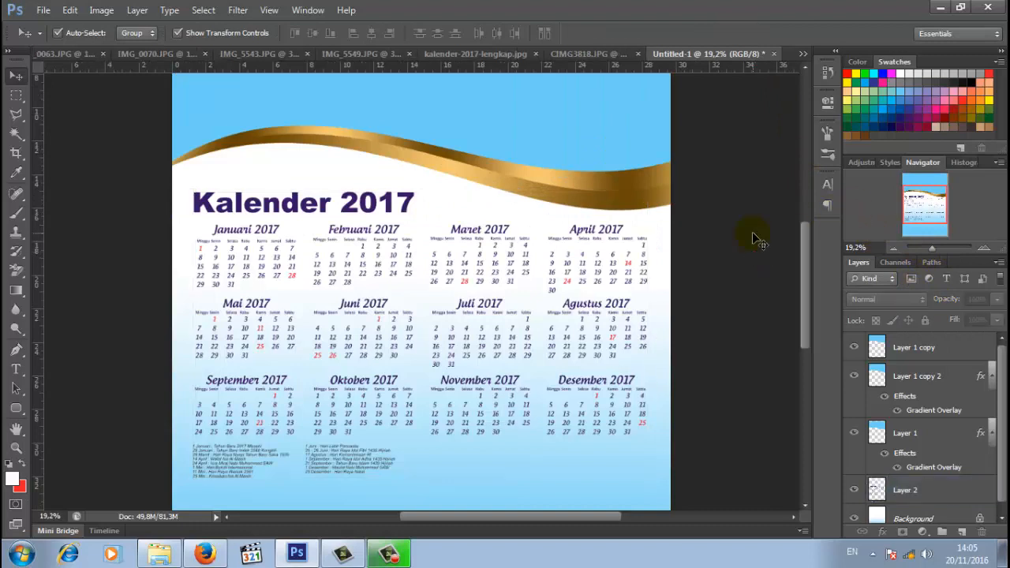
pyautogui.scroll(-3, 753, 229)
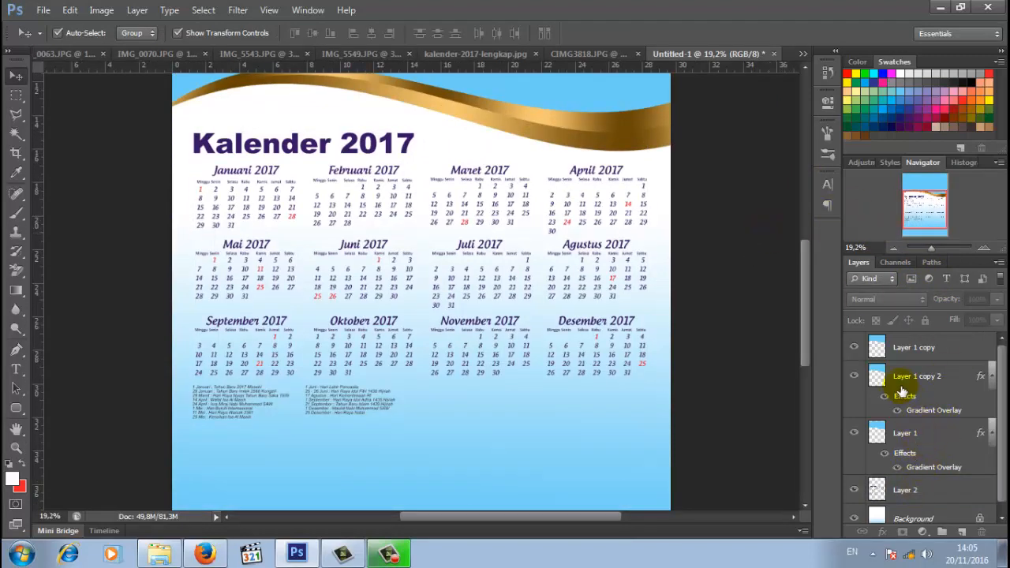
pyautogui.click(917, 513)
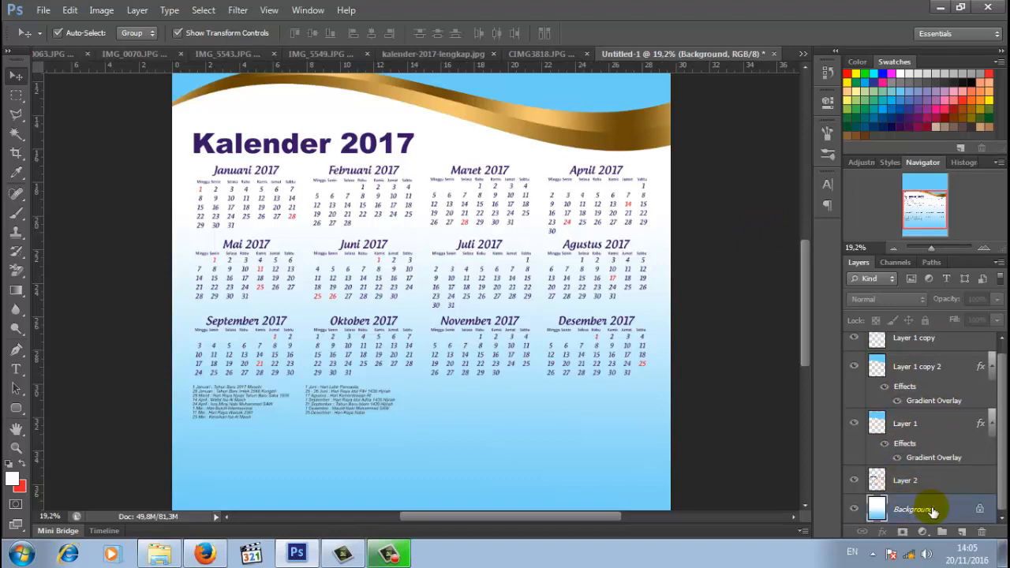
pyautogui.click(963, 534)
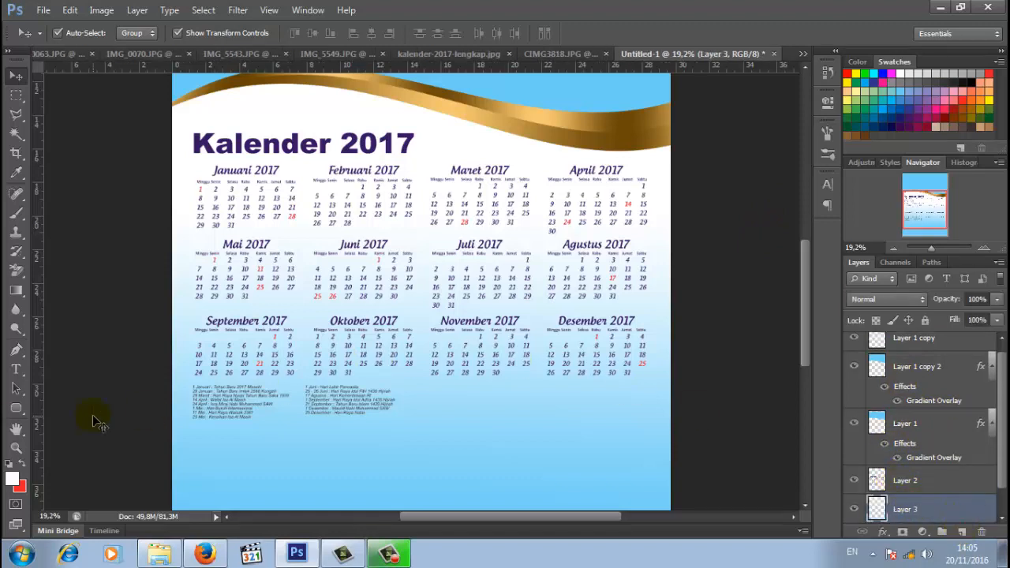
# Step: Draw a rounded rectangle path with a 45 px radius around the month tables and holiday notes, and convert it to a selection with 0 px feather
pyautogui.click(16, 409)
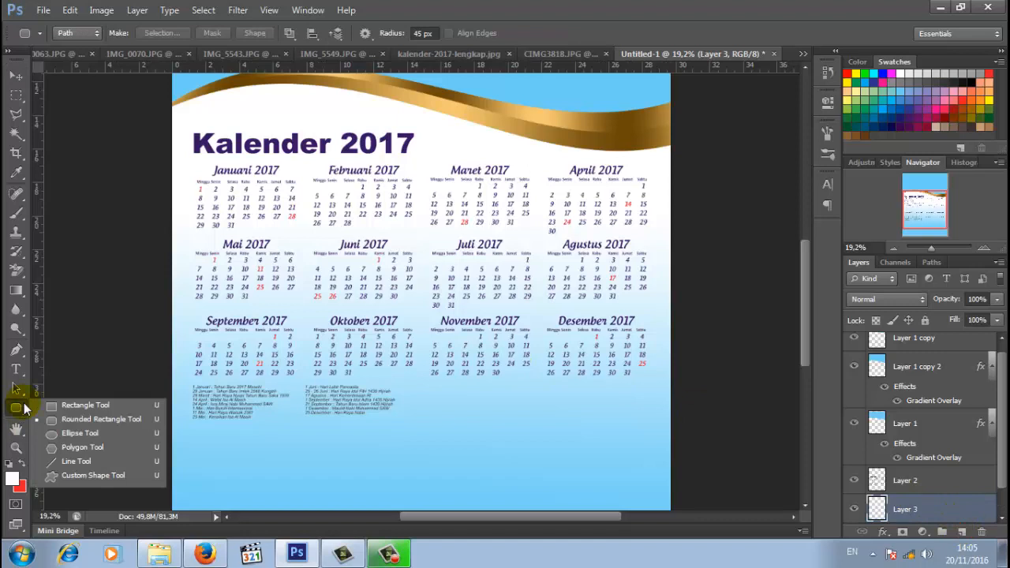
pyautogui.click(91, 421)
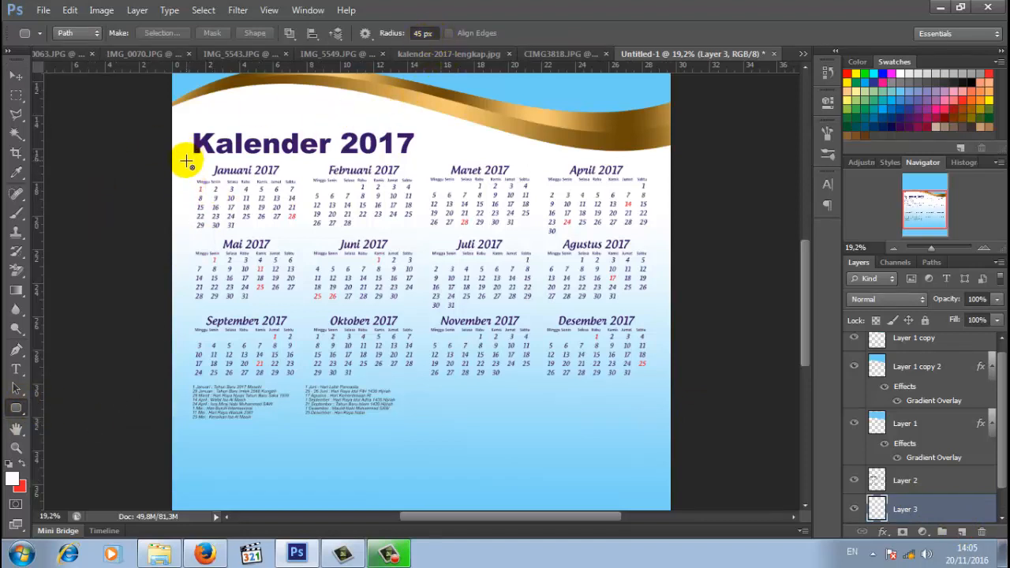
pyautogui.moveTo(187, 161); pyautogui.dragTo(654, 431)
pyautogui.click(157, 34)
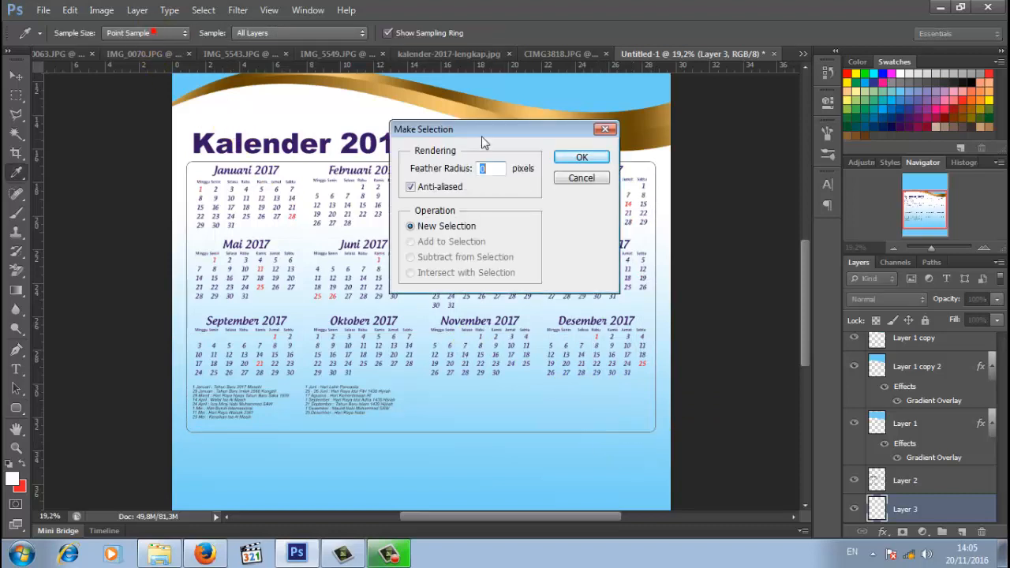
pyautogui.click(582, 157)
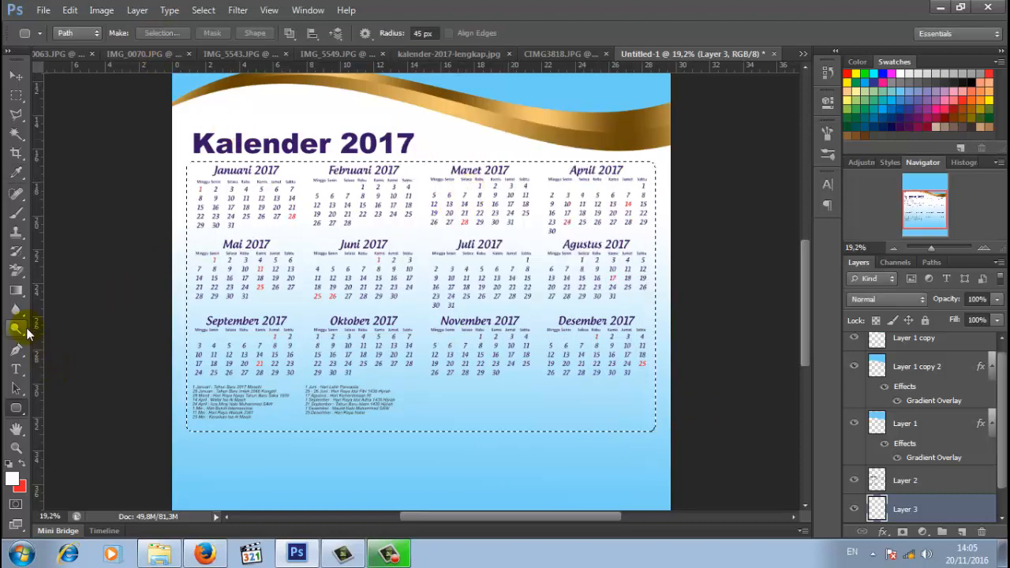
# Step: Fill the rounded selection on Layer 3 with white using the Paint Bucket, and deselect it
pyautogui.click(16, 289)
pyautogui.click(77, 303)
pyautogui.click(438, 354)
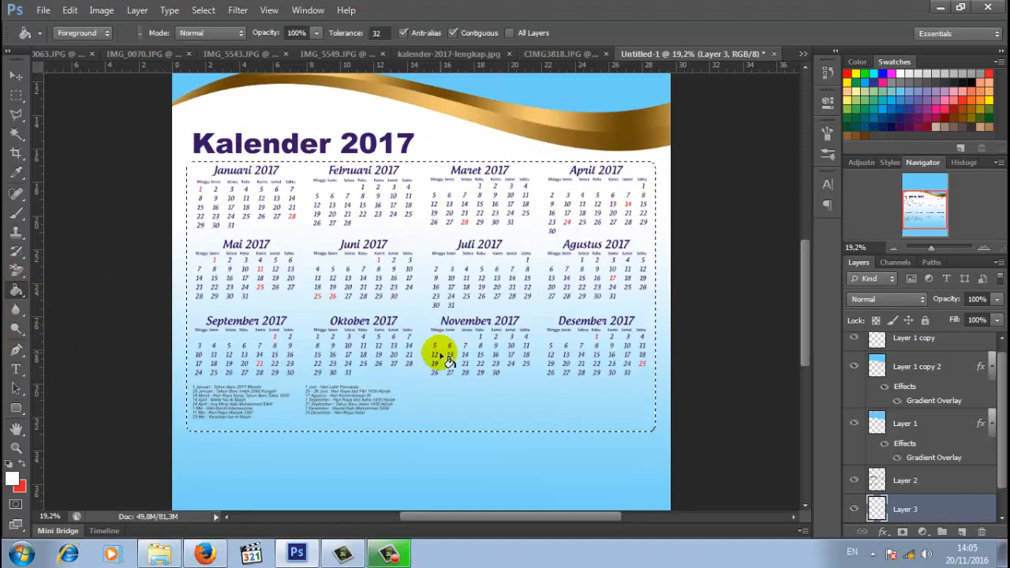
pyautogui.click(438, 354)
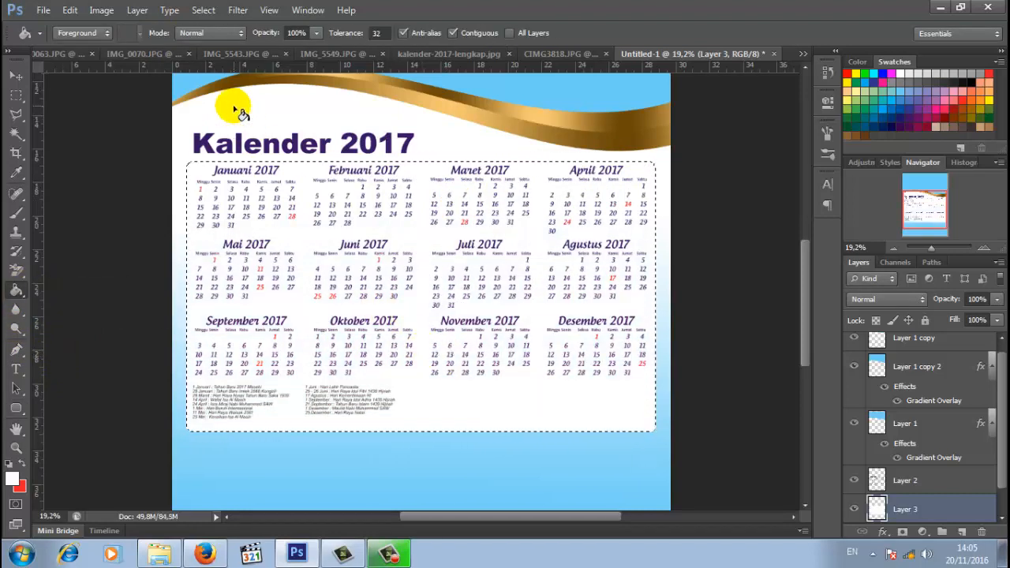
pyautogui.click(202, 10)
pyautogui.click(217, 40)
# Step: Set the opacity of the white panel on Layer 3 to 80%
pyautogui.click(856, 244)
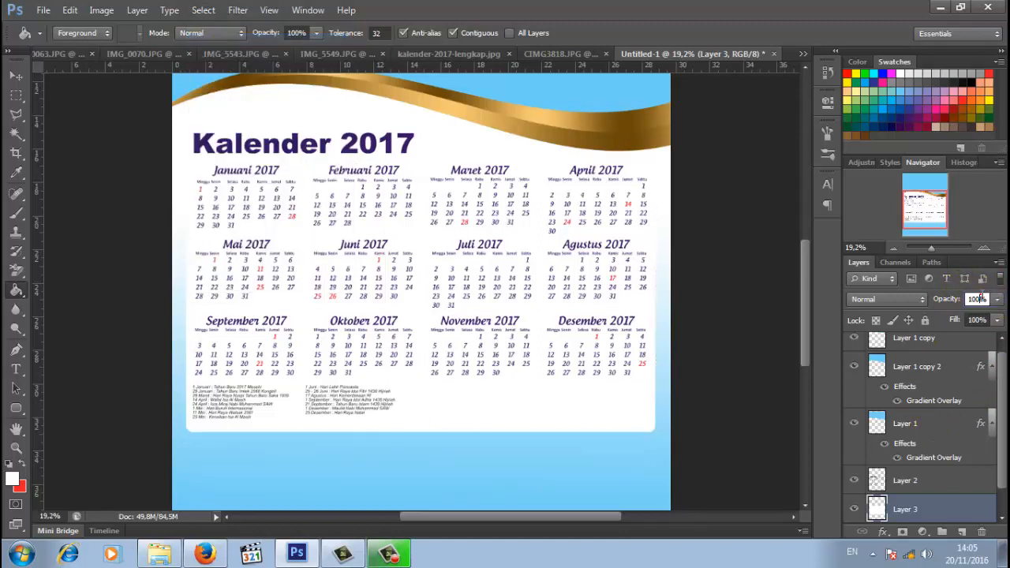
pyautogui.write('80')
pyautogui.press('Return')
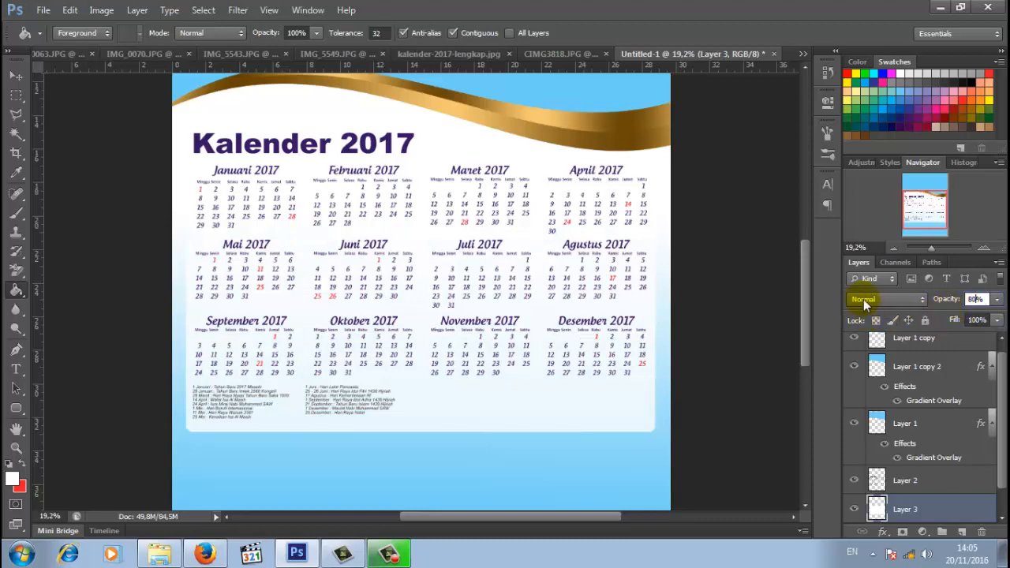
# Step: On Layer 2, select the Minggu column of Januari 2017 with the Rectangular Marquee in add-to-selection mode
pyautogui.moveTo(931, 248); pyautogui.dragTo(939, 253)
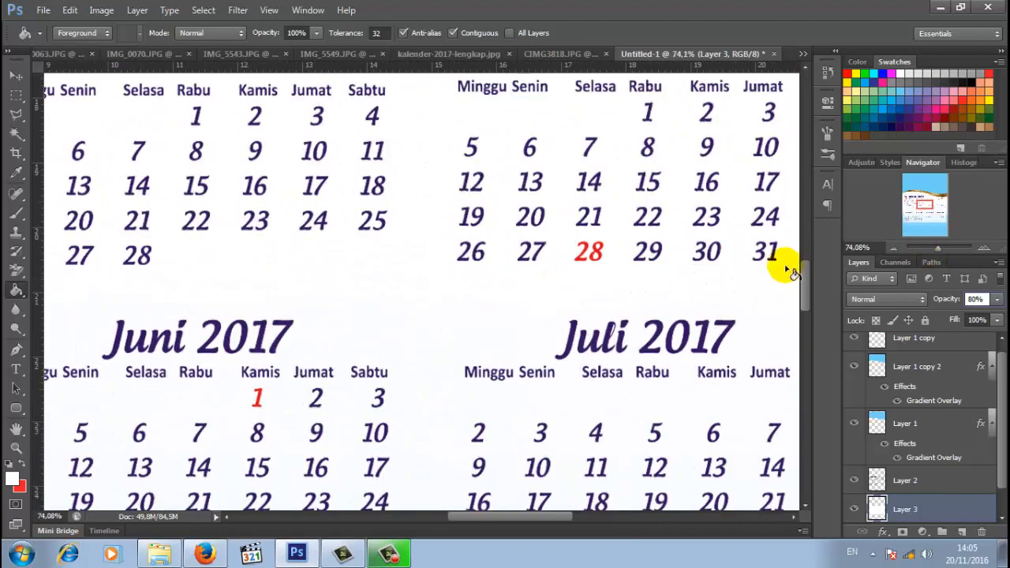
pyautogui.moveTo(807, 294); pyautogui.dragTo(806, 289)
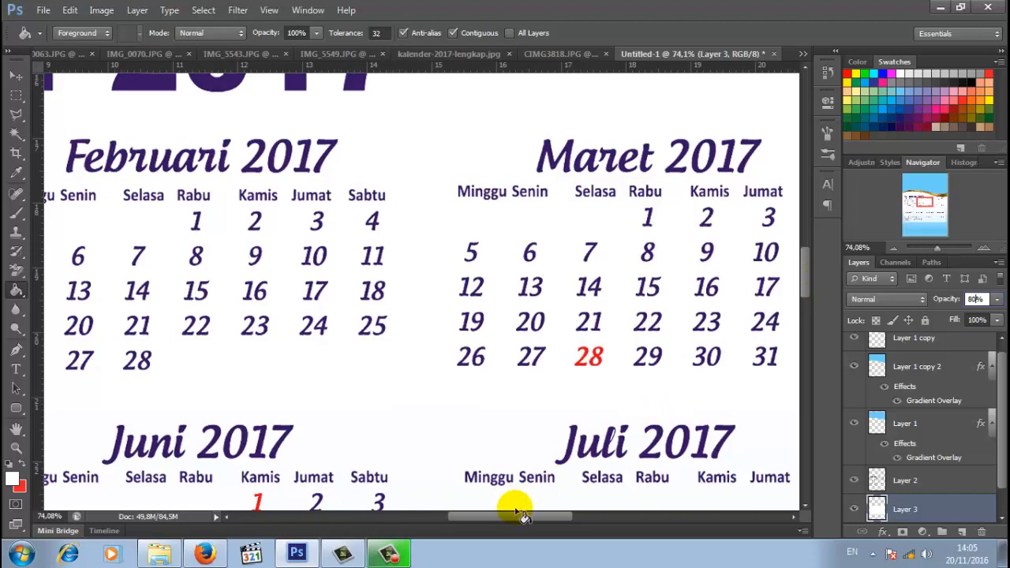
pyautogui.moveTo(484, 518); pyautogui.dragTo(387, 522)
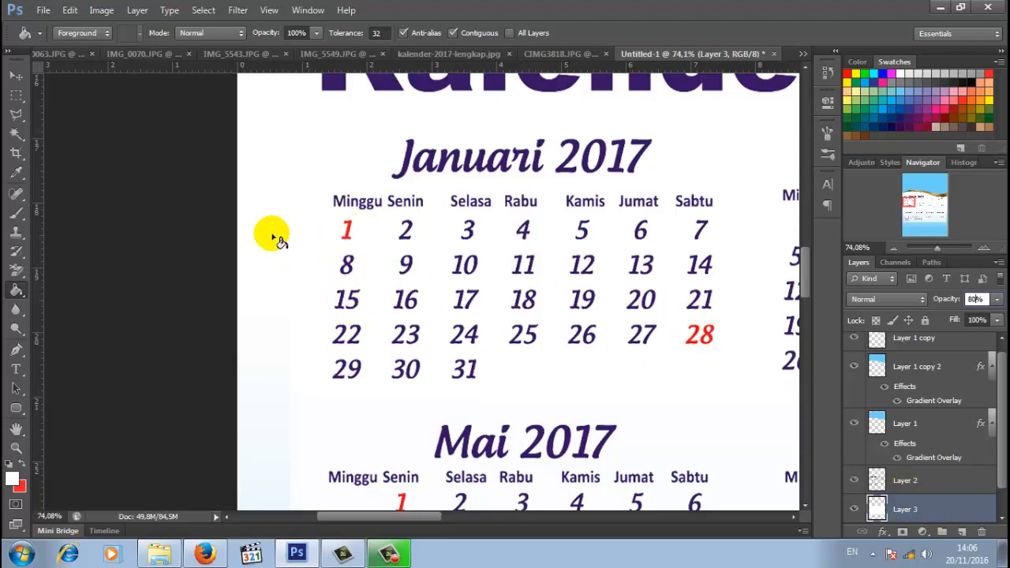
pyautogui.click(15, 75)
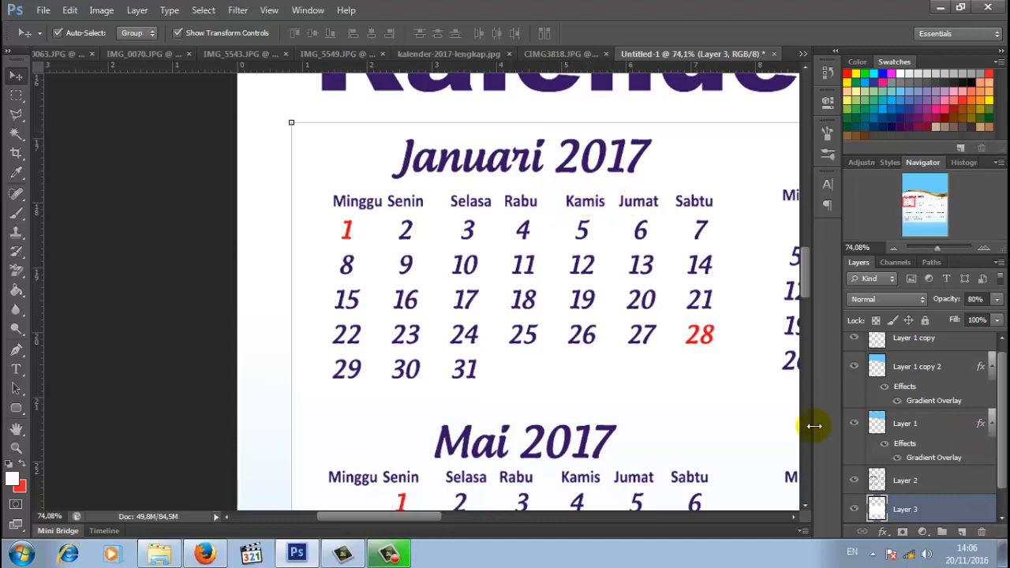
pyautogui.click(904, 486)
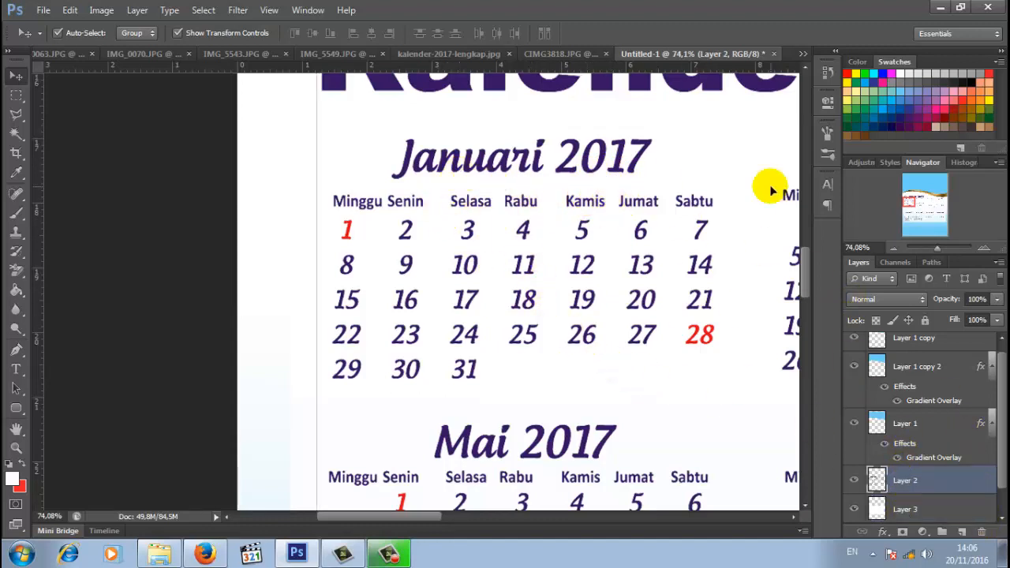
pyautogui.moveTo(935, 253); pyautogui.dragTo(939, 246)
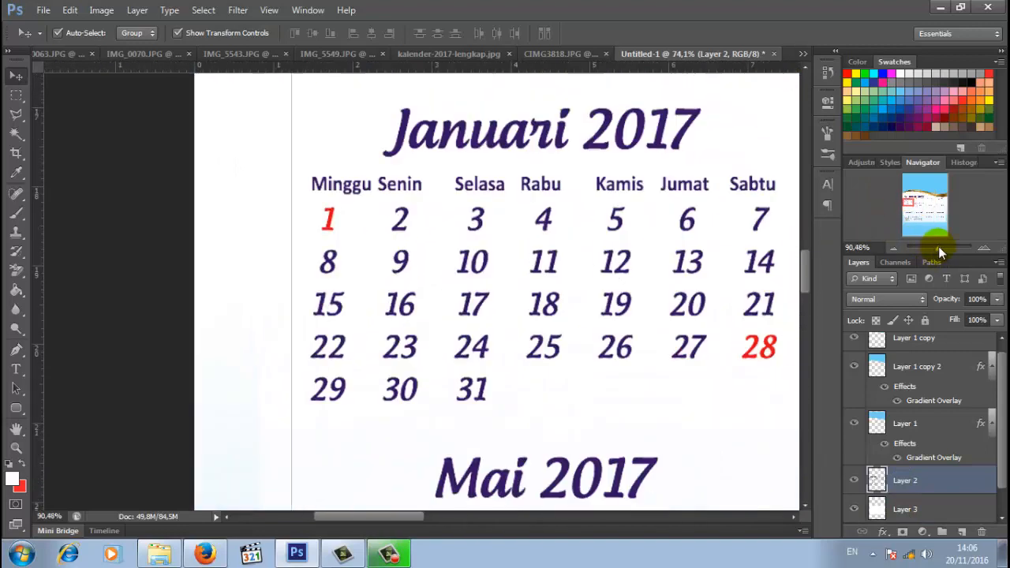
pyautogui.click(16, 97)
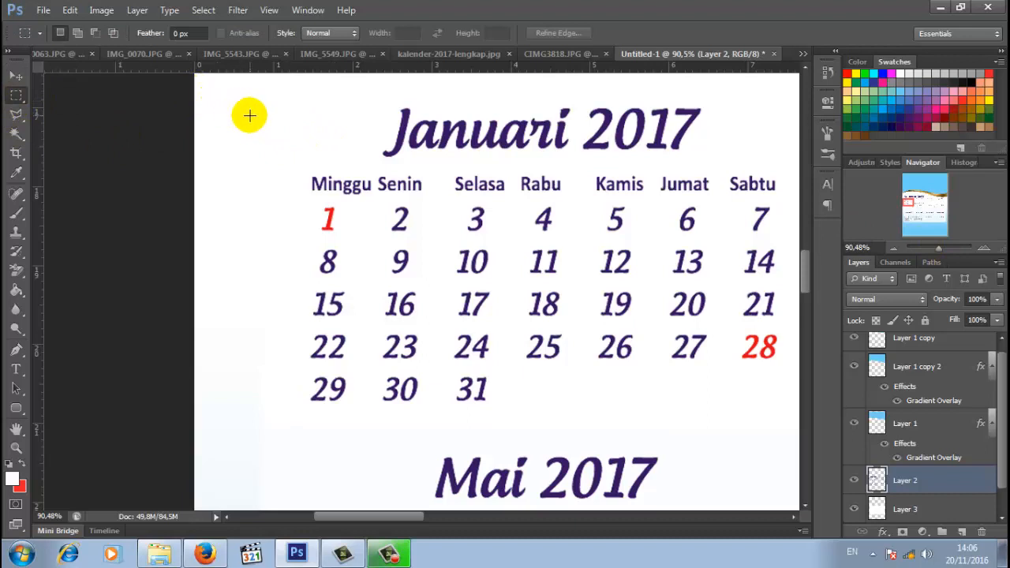
pyautogui.click(78, 35)
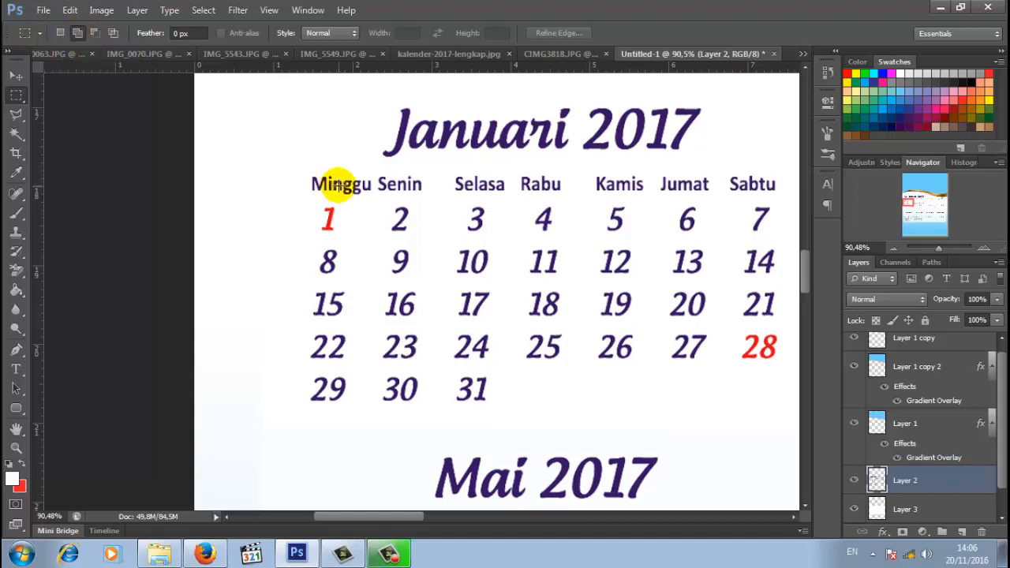
pyautogui.rightClick(12, 94)
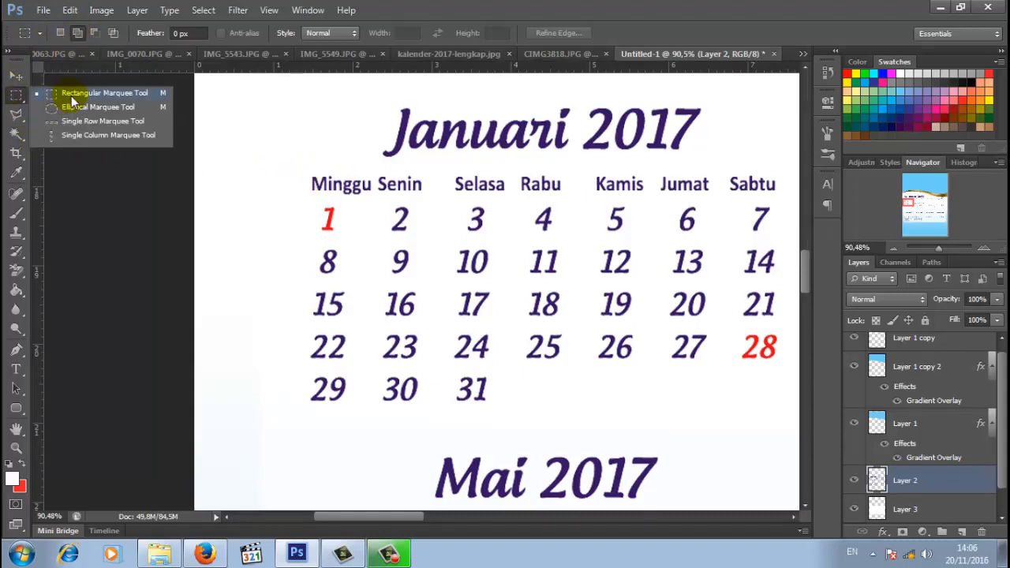
pyautogui.click(72, 96)
pyautogui.moveTo(296, 154); pyautogui.dragTo(369, 420)
# Step: Add the Minggu columns of Mai 2017 and September 2017 to the selection
pyautogui.scroll(-4, 377, 405)
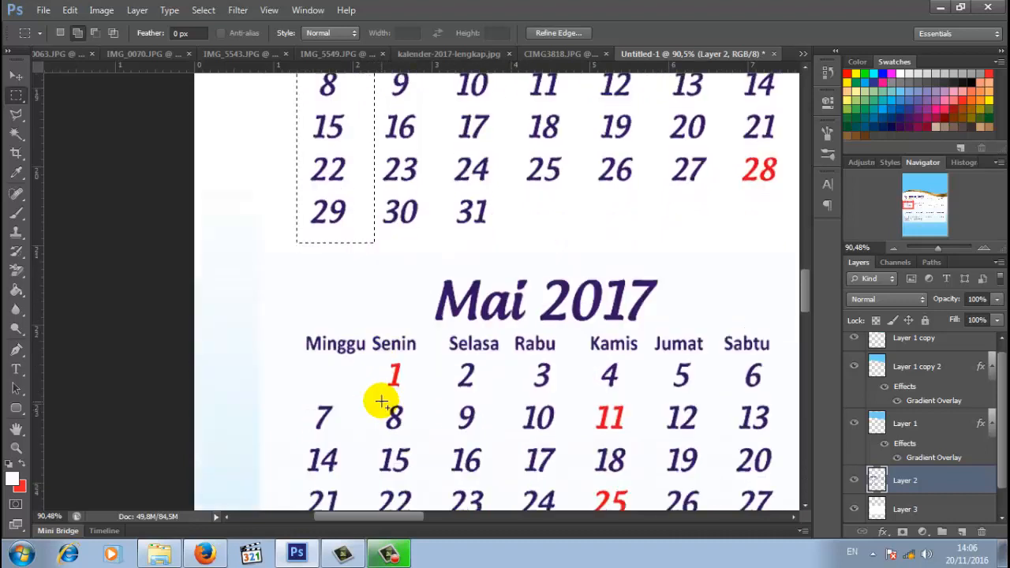
pyautogui.moveTo(283, 318); pyautogui.dragTo(368, 403)
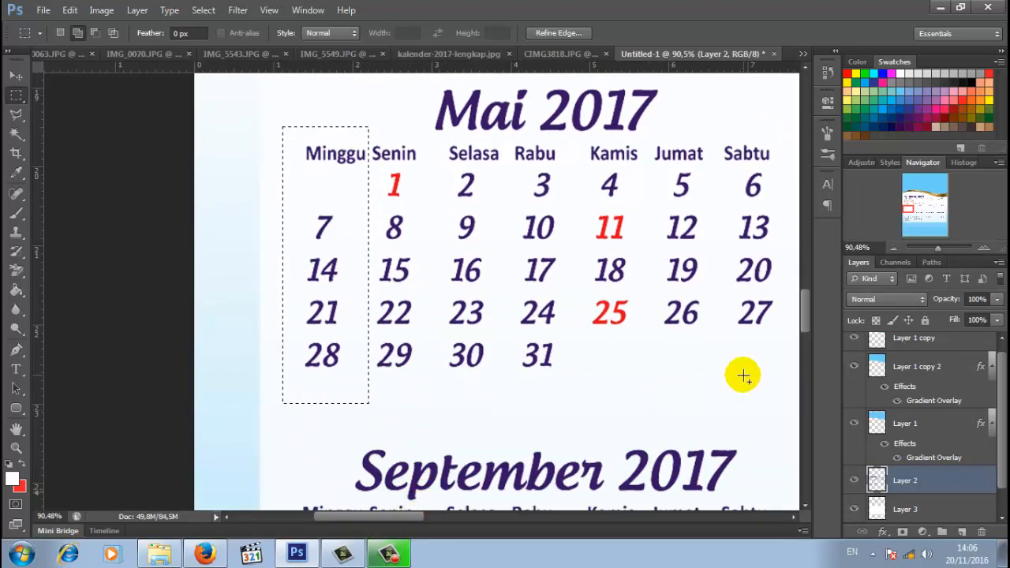
pyautogui.moveTo(807, 317); pyautogui.dragTo(804, 354)
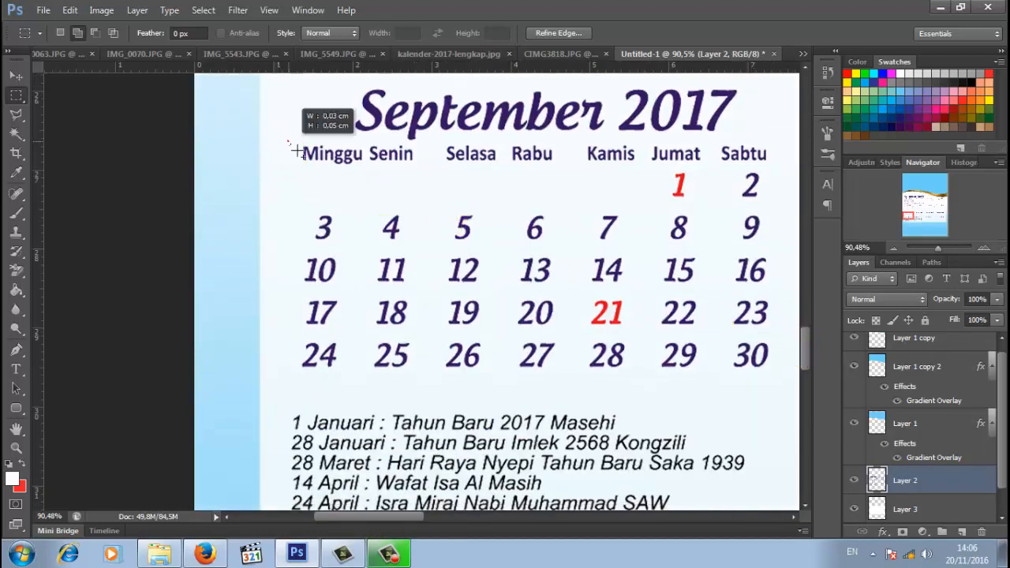
pyautogui.moveTo(367, 274); pyautogui.dragTo(357, 323)
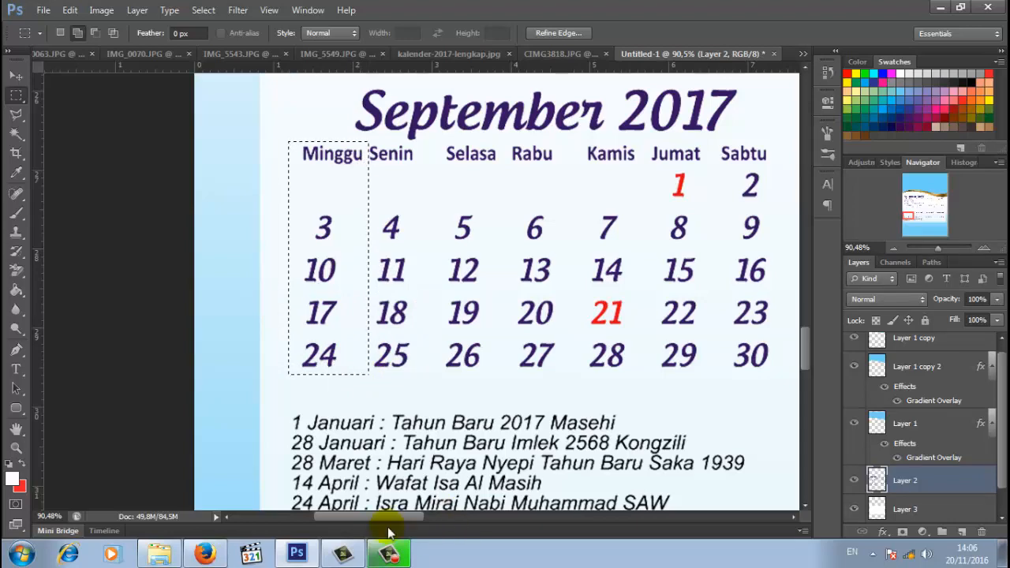
# Step: Add the Minggu columns of Oktober 2017 and Juni 2017 to the selection
pyautogui.moveTo(388, 519); pyautogui.dragTo(447, 520)
pyautogui.moveTo(442, 111); pyautogui.dragTo(534, 390)
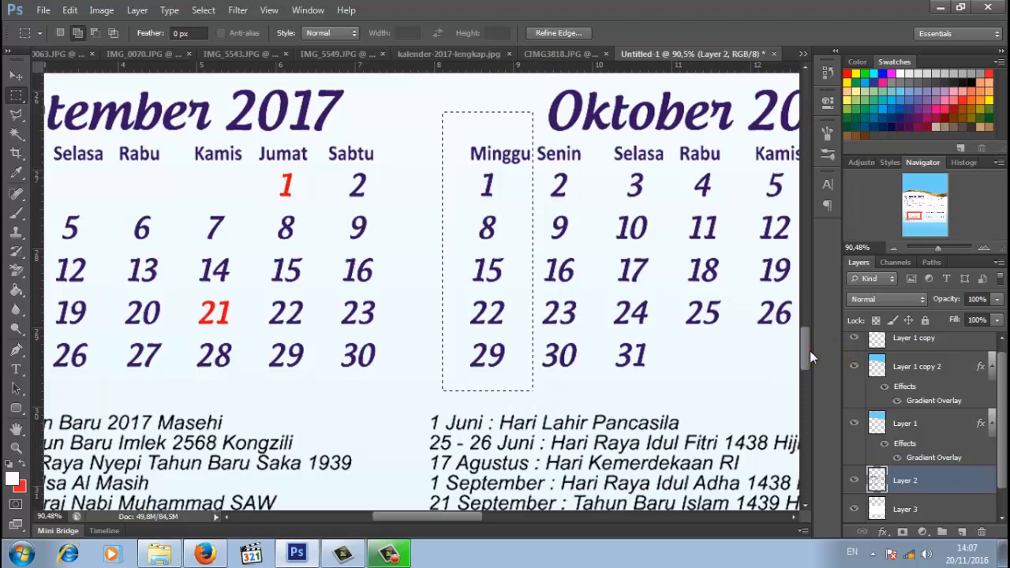
pyautogui.moveTo(810, 350); pyautogui.dragTo(809, 309)
pyautogui.moveTo(452, 158); pyautogui.dragTo(533, 437)
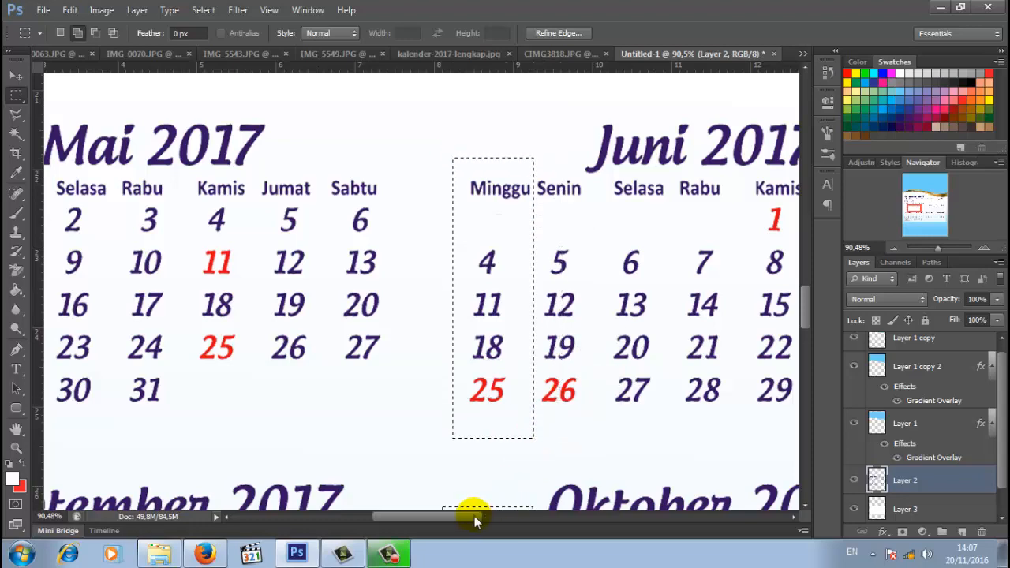
# Step: Add the Minggu columns of Juli 2017 and November 2017 to the selection
pyautogui.moveTo(474, 516); pyautogui.dragTo(539, 530)
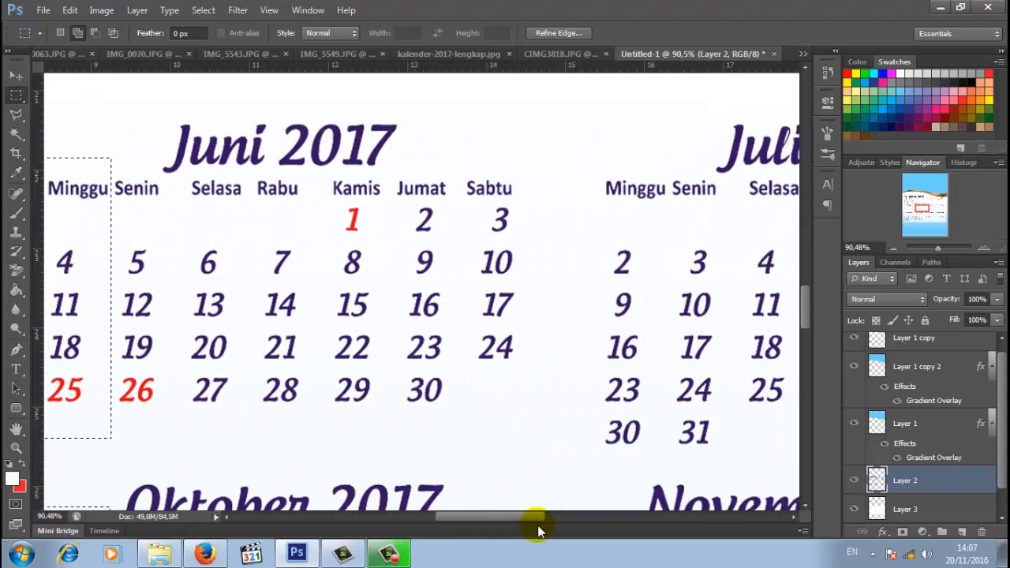
pyautogui.moveTo(565, 145); pyautogui.dragTo(668, 462)
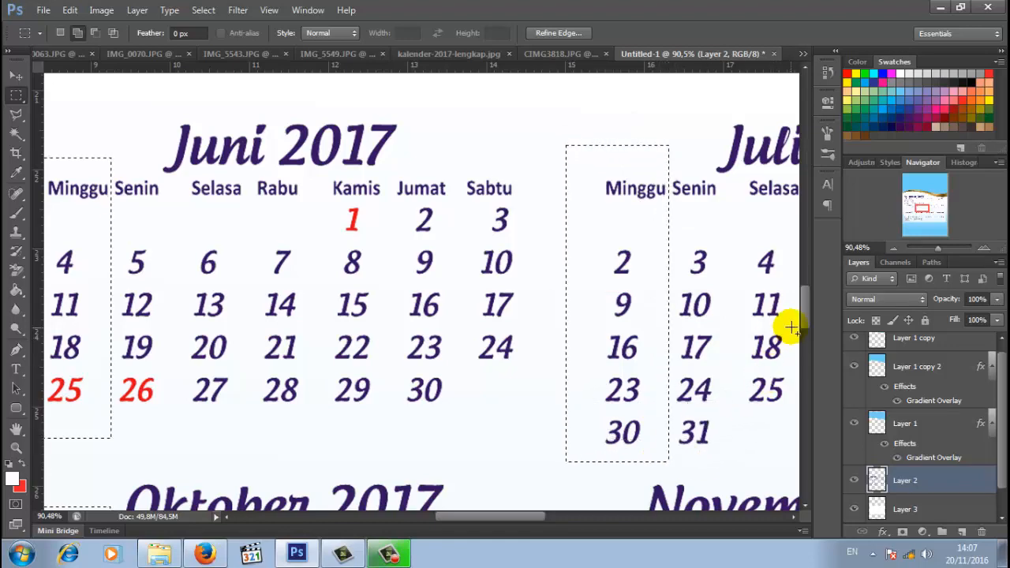
pyautogui.moveTo(805, 328); pyautogui.dragTo(809, 353)
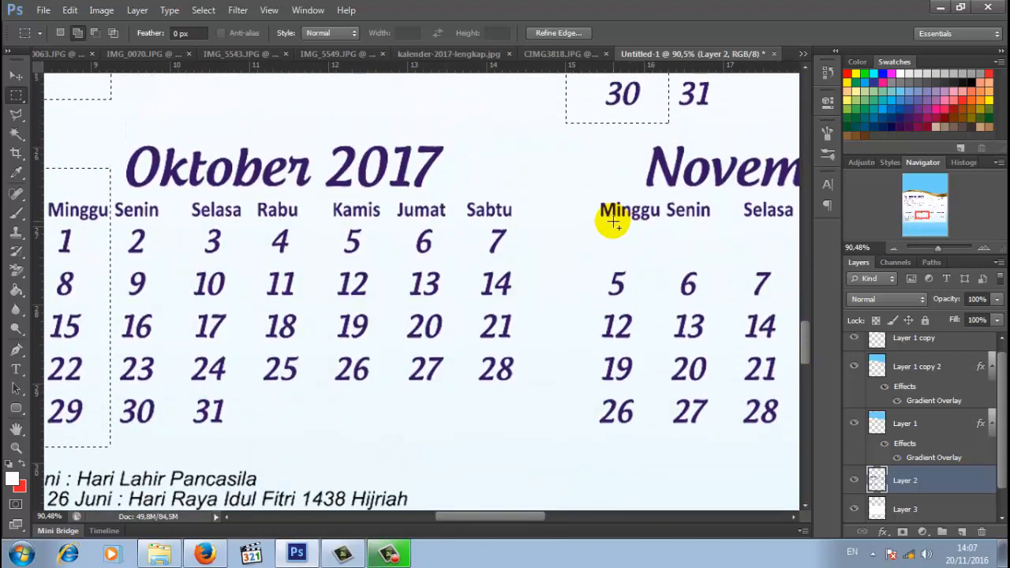
pyautogui.moveTo(584, 199); pyautogui.dragTo(665, 444)
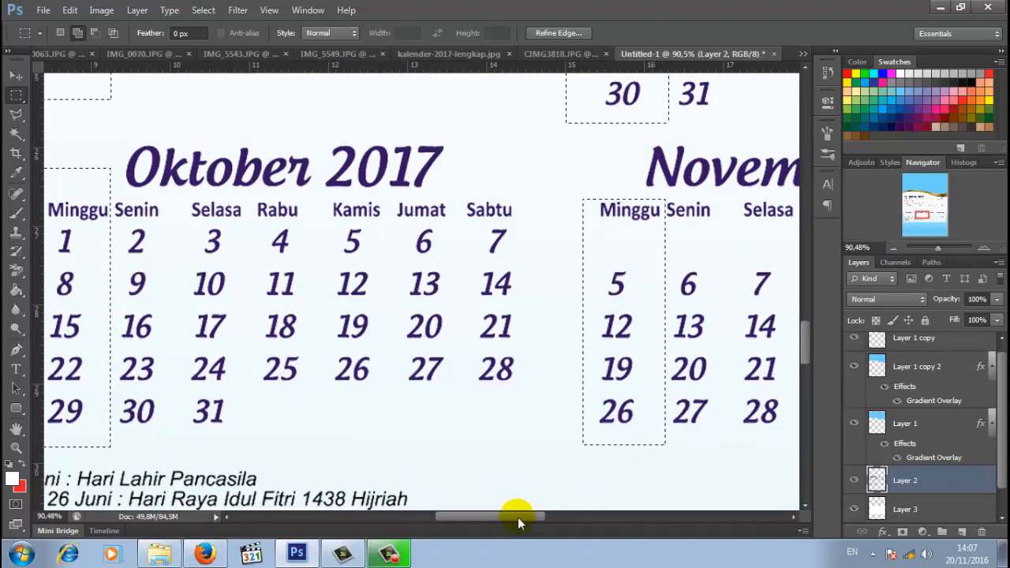
# Step: Add the Minggu columns of Desember 2017 and Agustus 2017 to the selection
pyautogui.moveTo(520, 519); pyautogui.dragTo(637, 516)
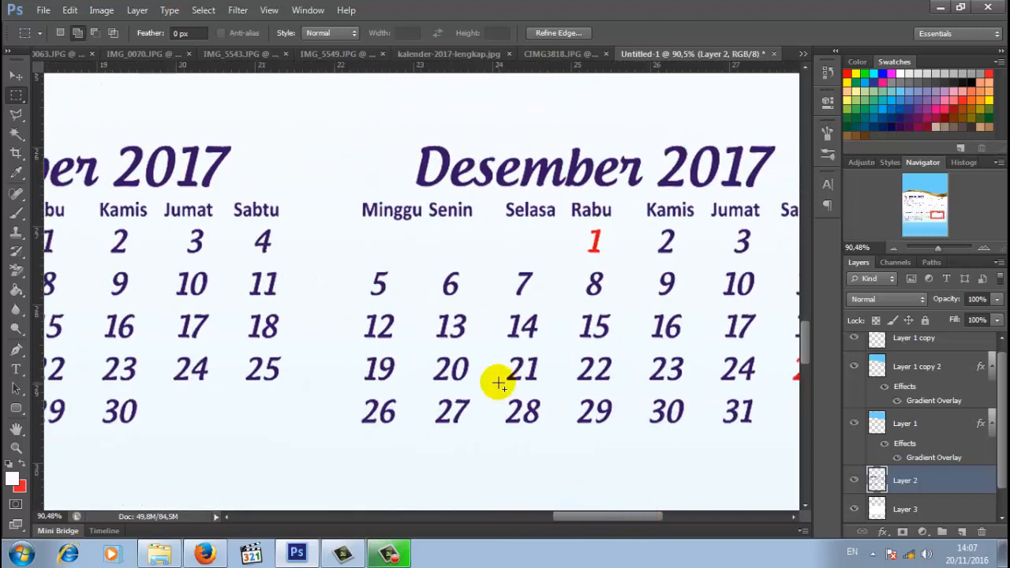
pyautogui.moveTo(343, 199); pyautogui.dragTo(429, 433)
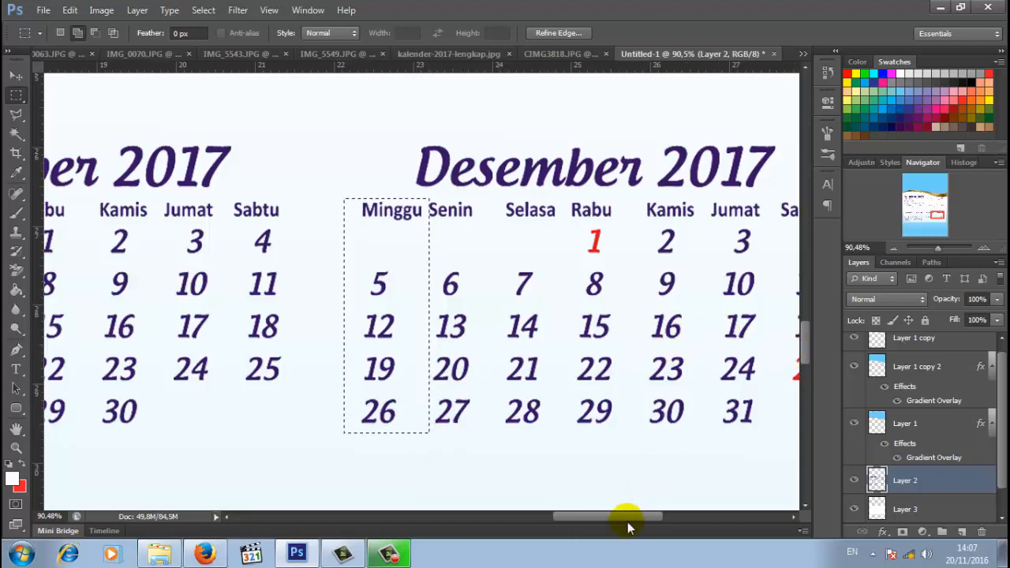
pyautogui.moveTo(629, 522); pyautogui.dragTo(655, 505)
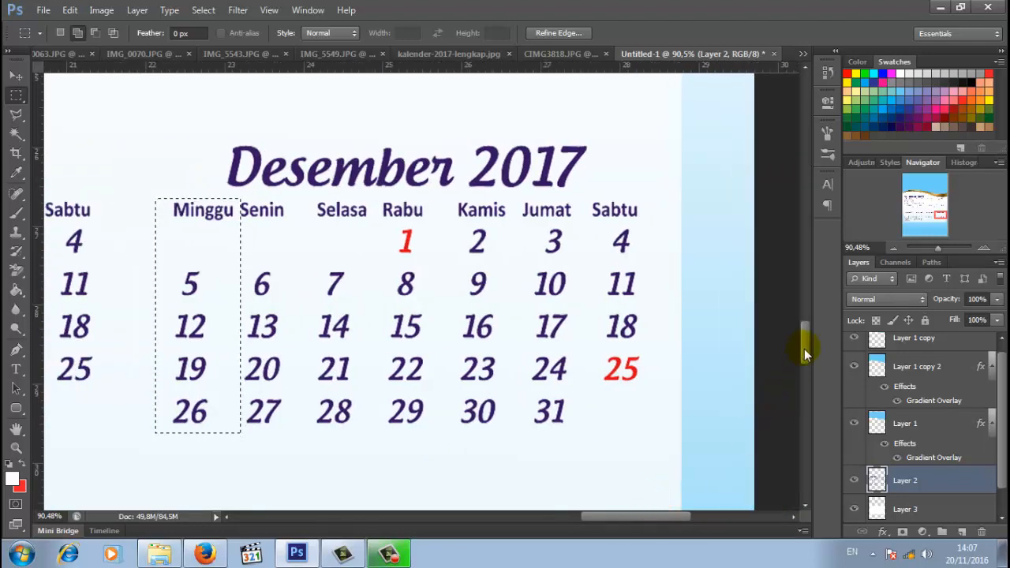
pyautogui.moveTo(804, 349); pyautogui.dragTo(803, 312)
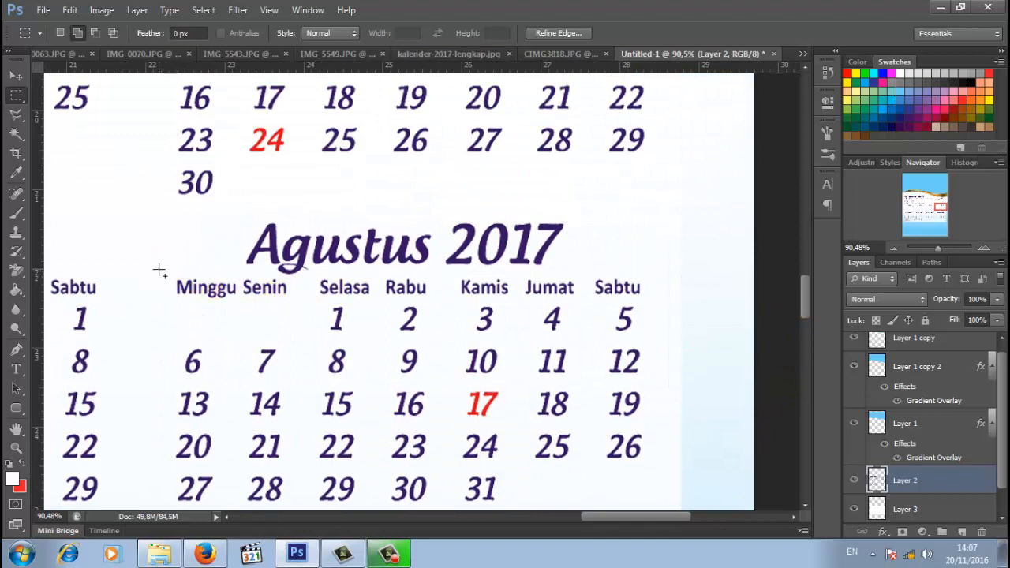
pyautogui.moveTo(158, 270); pyautogui.dragTo(237, 461)
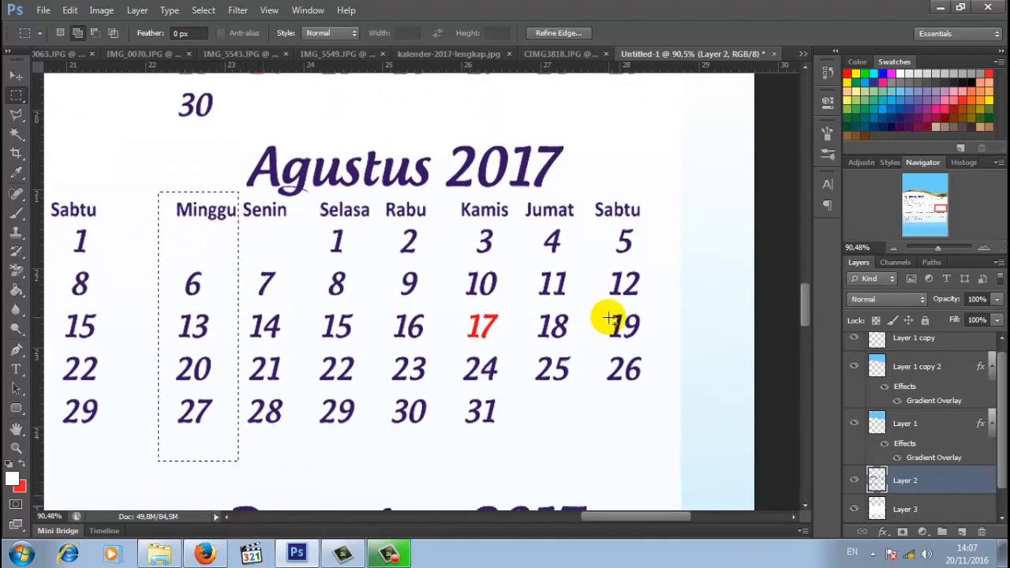
# Step: Add the Minggu columns of April, Maret and Februari 2017 to the selection
pyautogui.moveTo(806, 314); pyautogui.dragTo(803, 270)
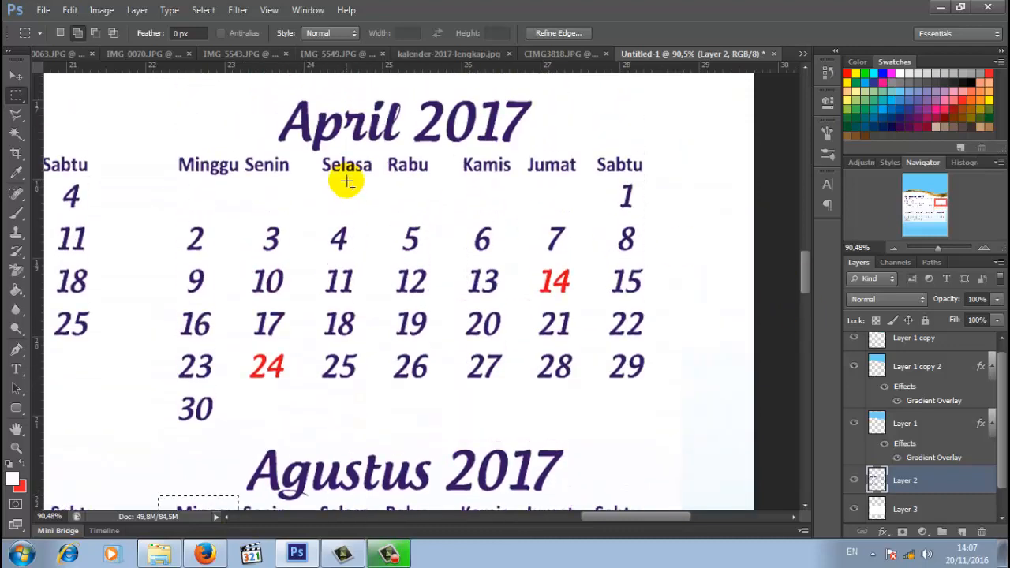
pyautogui.moveTo(148, 146); pyautogui.dragTo(243, 450)
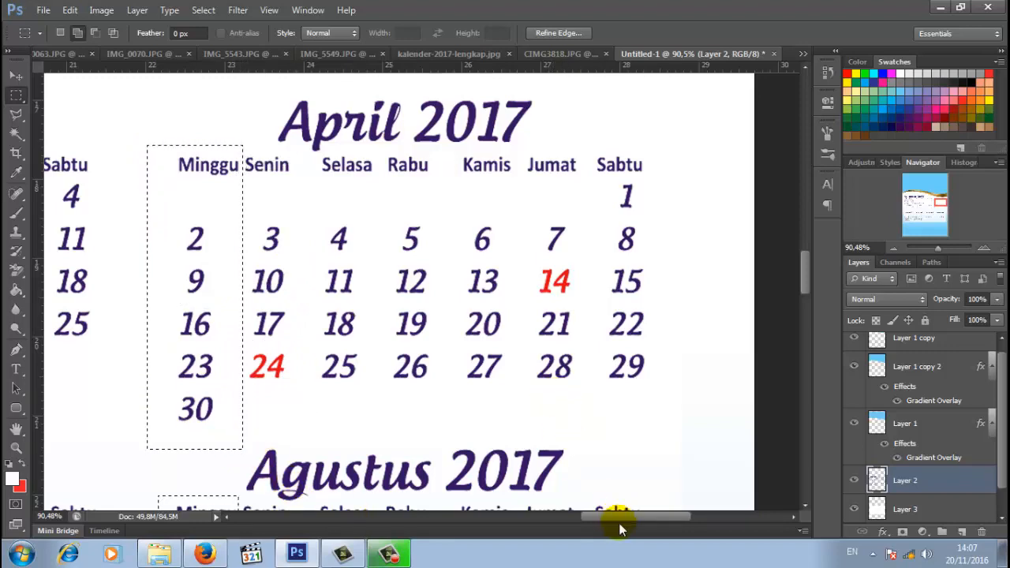
pyautogui.moveTo(620, 524); pyautogui.dragTo(530, 525)
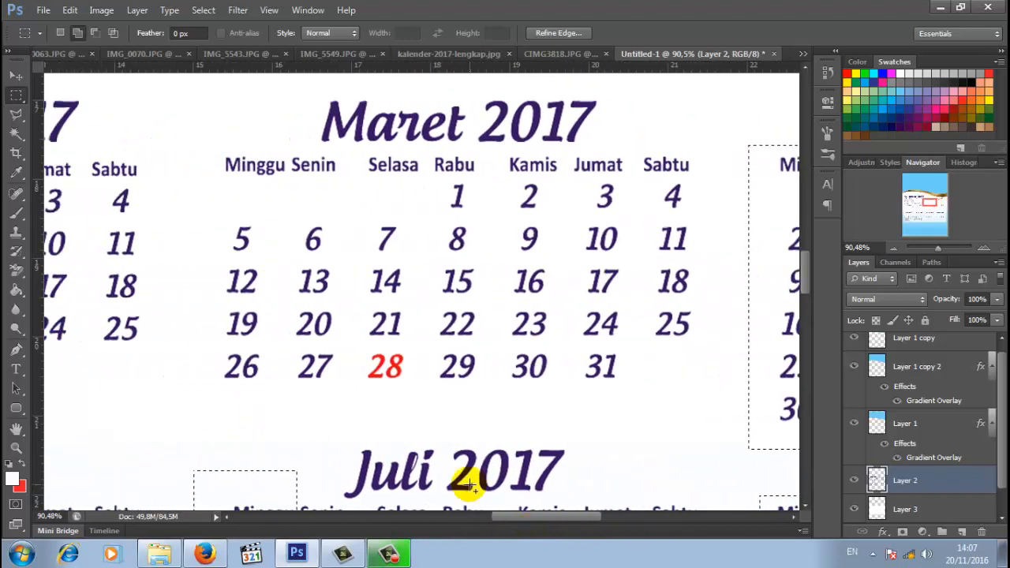
pyautogui.moveTo(205, 134); pyautogui.dragTo(288, 405)
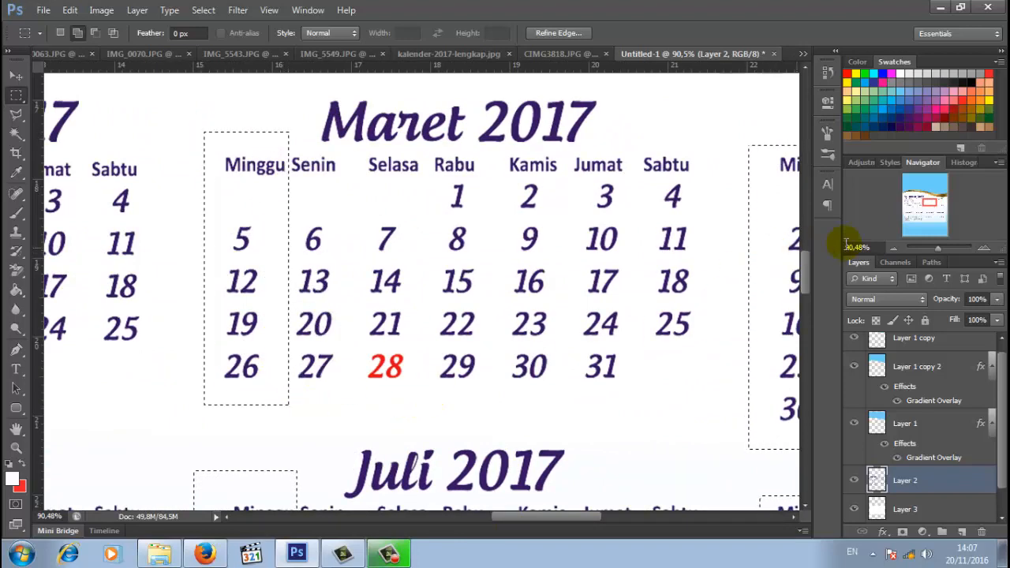
pyautogui.click(930, 247)
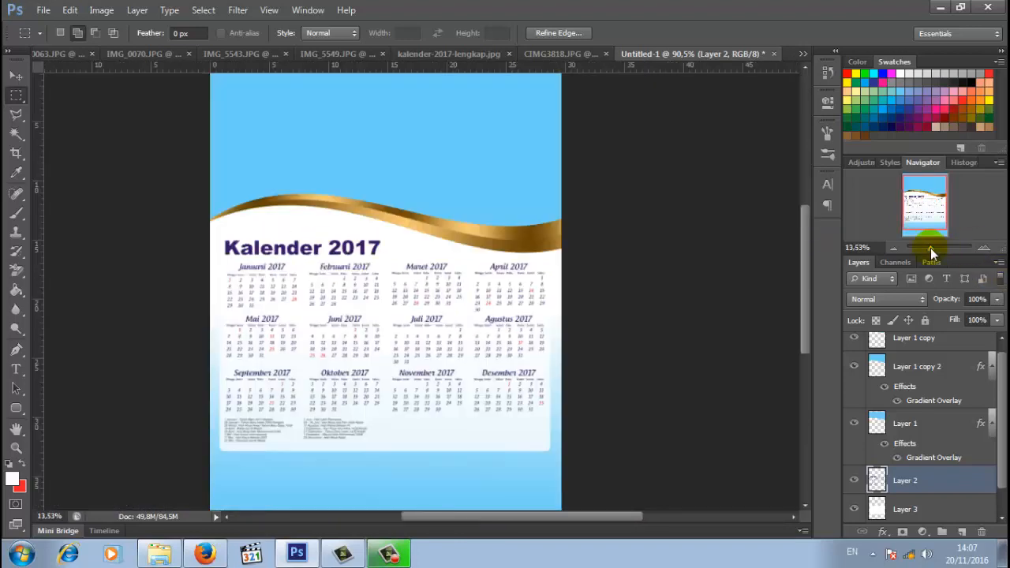
pyautogui.moveTo(930, 248); pyautogui.dragTo(933, 261)
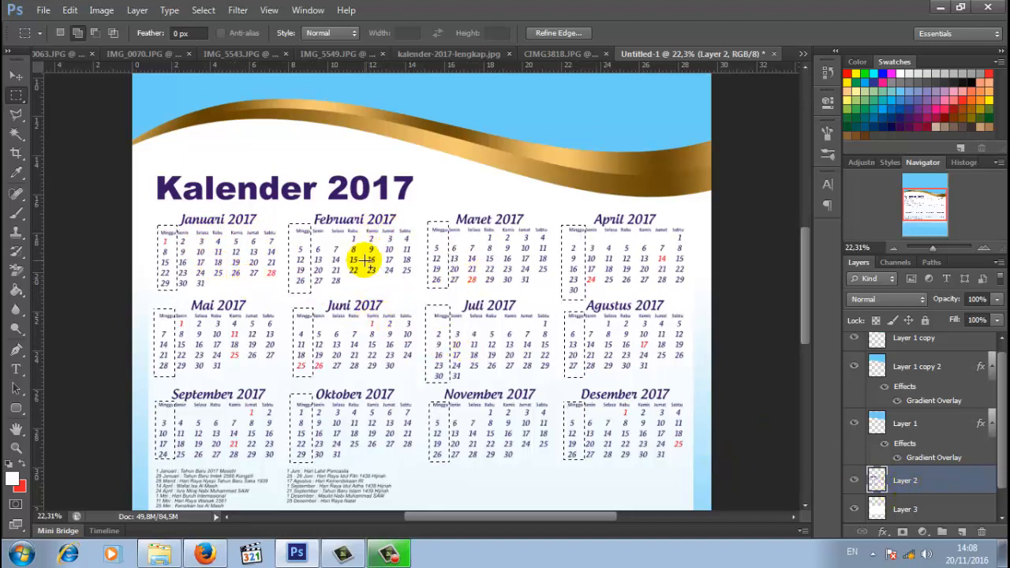
# Step: Cut the selected Minggu columns out of Layer 2 onto a new layer with Layer Via Cut
pyautogui.rightClick(908, 490)
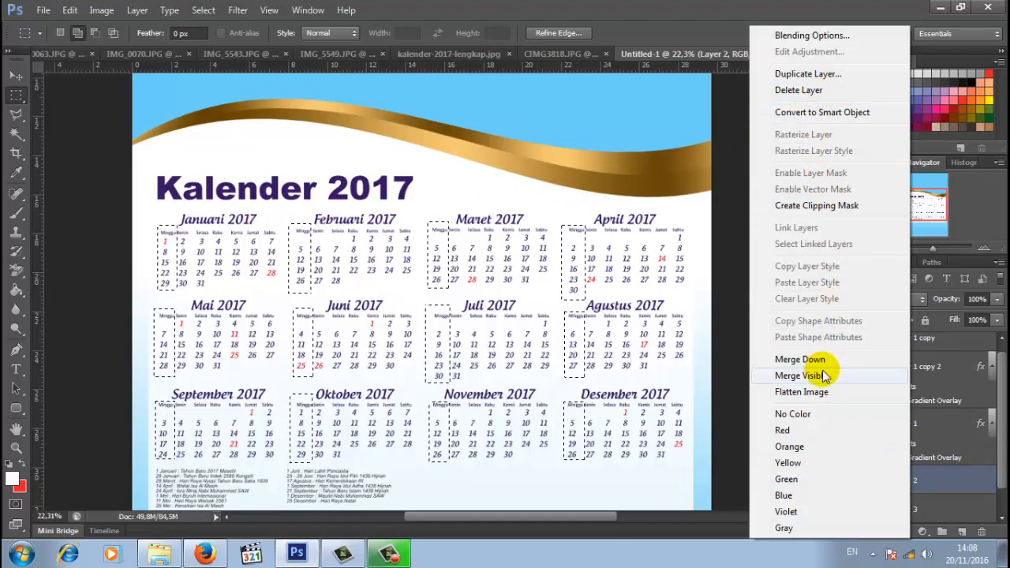
pyautogui.rightClick(925, 481)
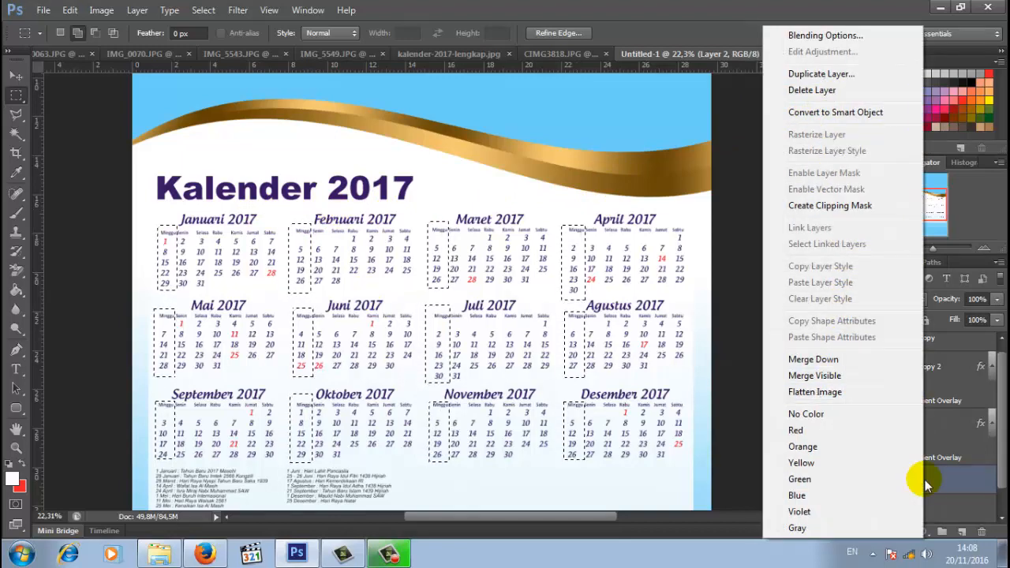
pyautogui.click(17, 136)
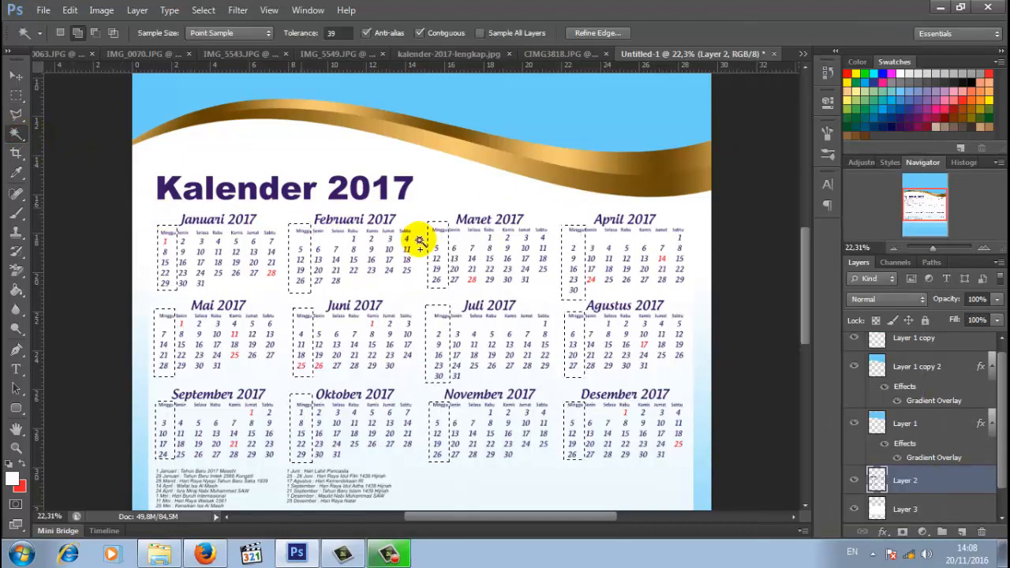
pyautogui.rightClick(902, 480)
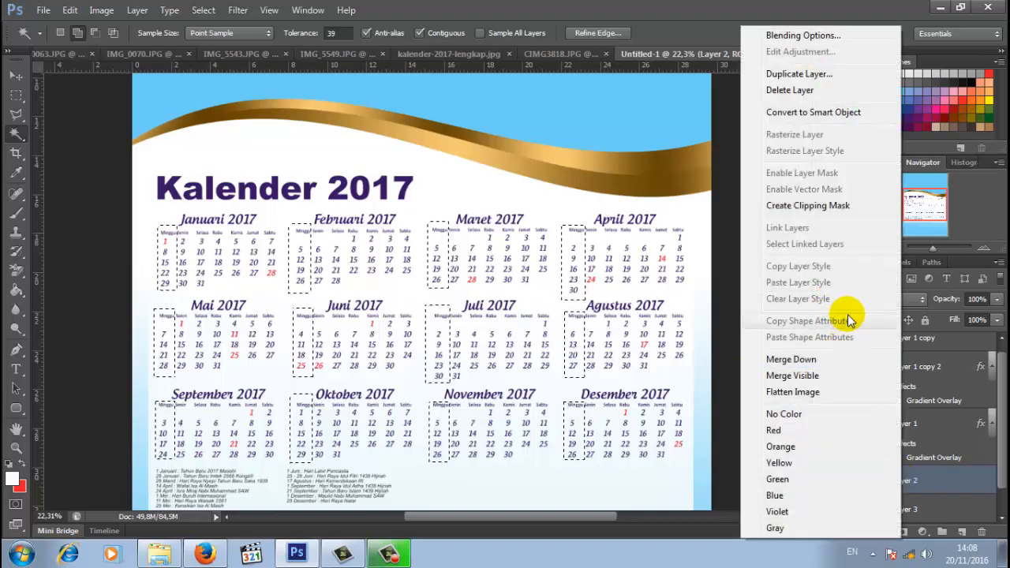
pyautogui.rightClick(591, 339)
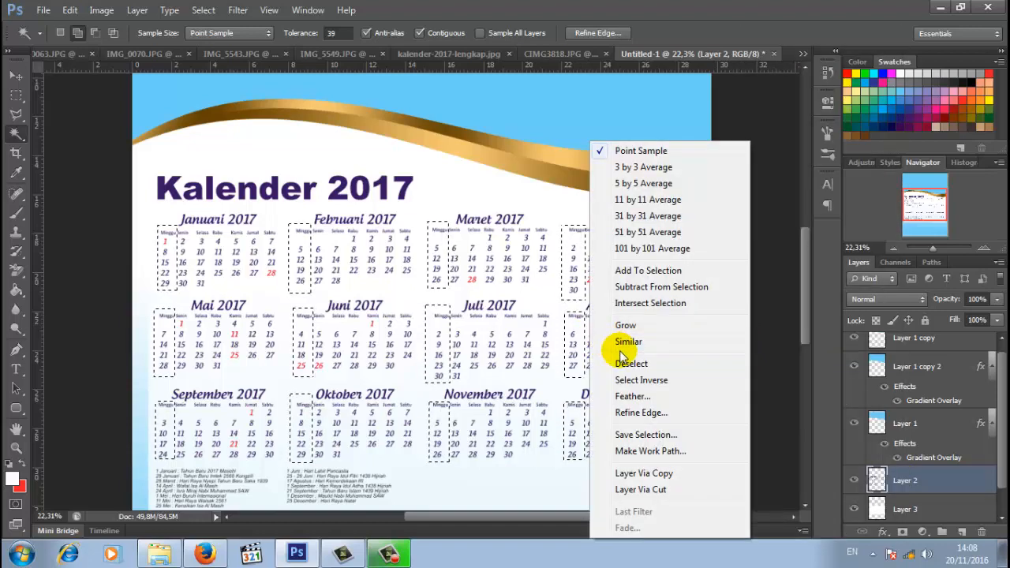
pyautogui.click(665, 490)
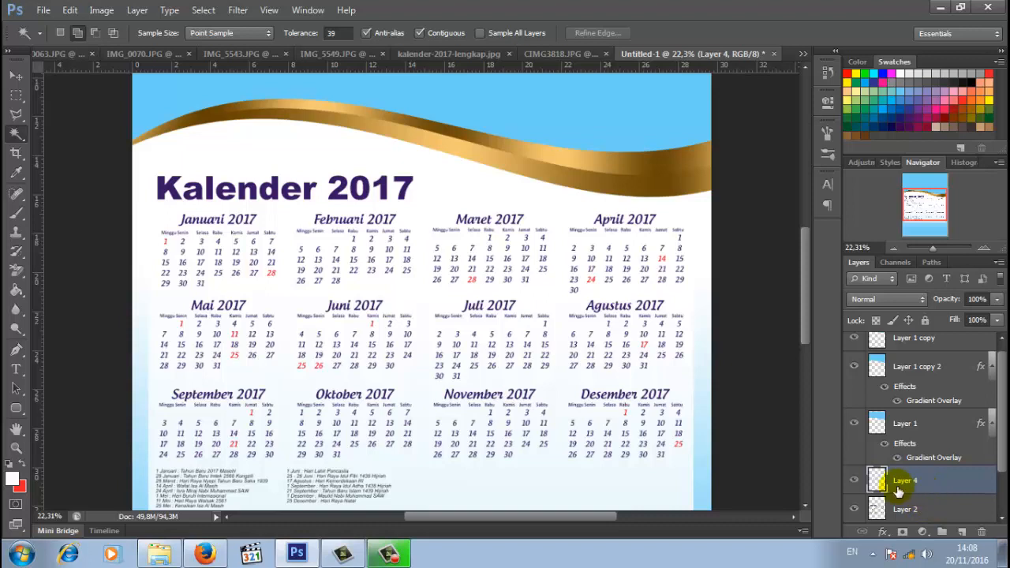
# Step: Toggle the visibility of Layer 4 and Layer 2 to check how the Minggu columns are separated from the month tables
pyautogui.click(853, 480)
pyautogui.click(854, 482)
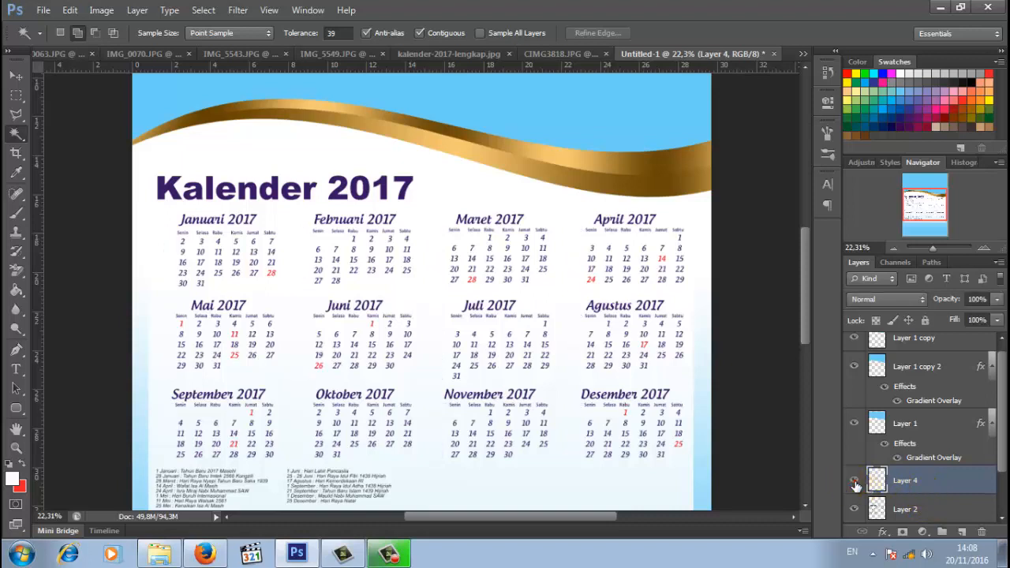
pyautogui.click(855, 482)
pyautogui.click(854, 483)
pyautogui.click(854, 482)
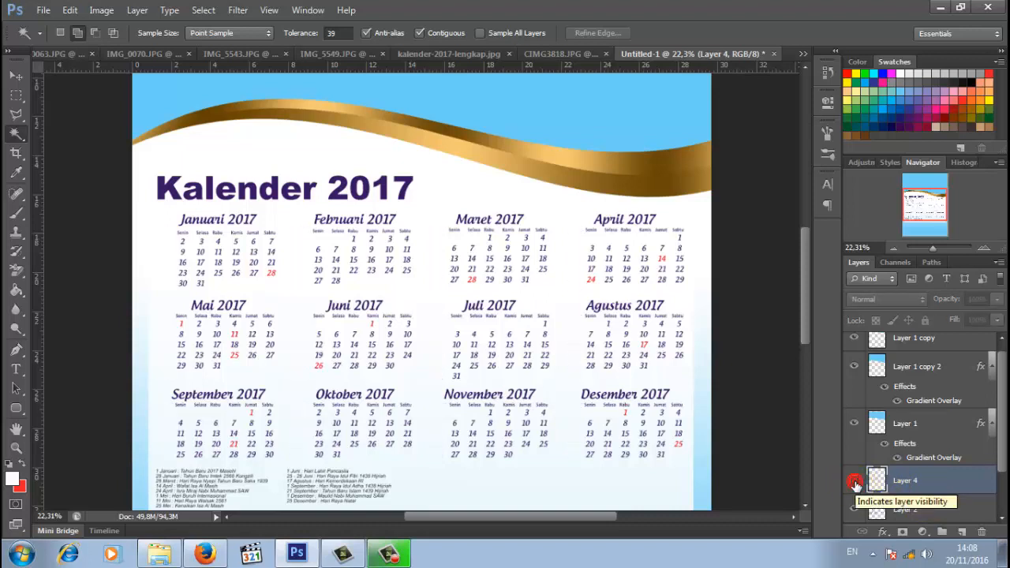
pyautogui.click(854, 482)
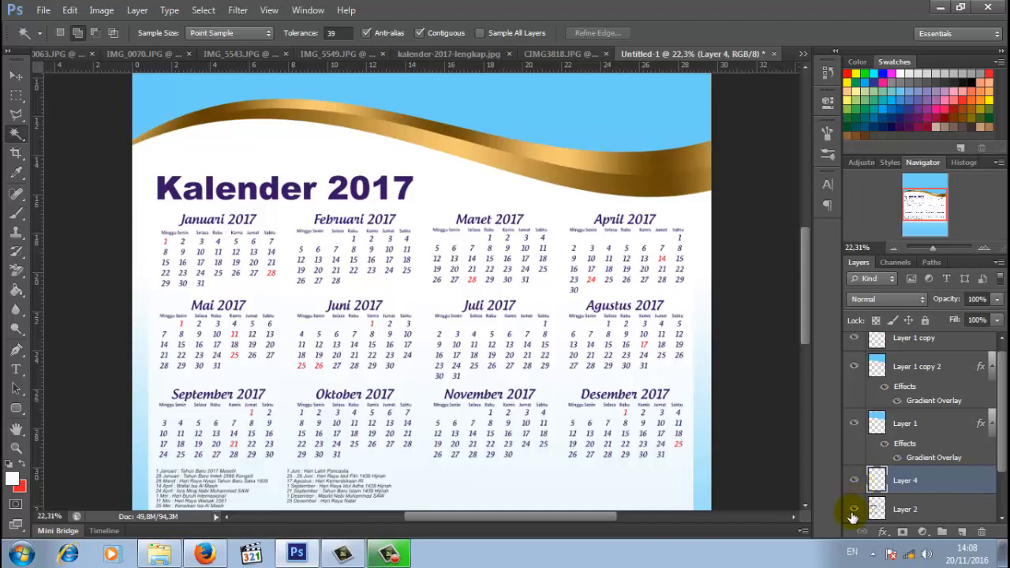
pyautogui.click(853, 510)
pyautogui.click(852, 509)
pyautogui.click(878, 480)
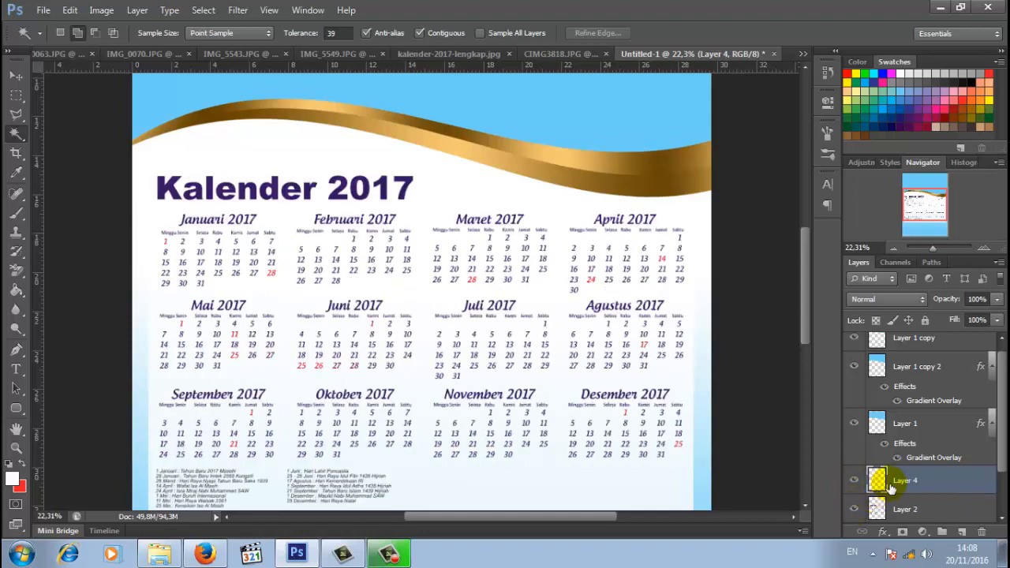
# Step: Hide Layer 2 and apply a red Color Overlay (RGB 237, 28, 36) at 100% opacity to the Minggu columns on Layer 4
pyautogui.click(855, 510)
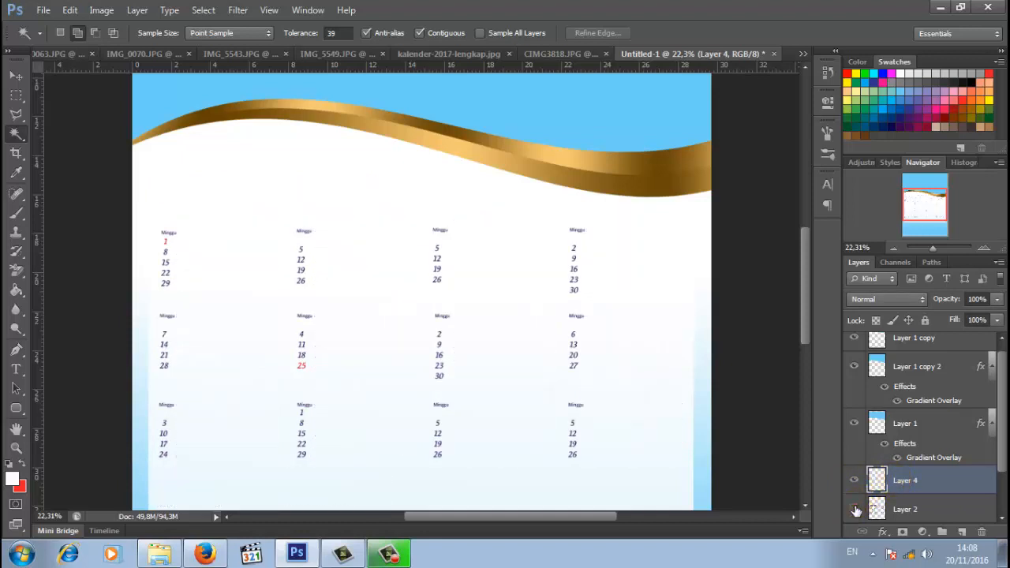
pyautogui.rightClick(921, 489)
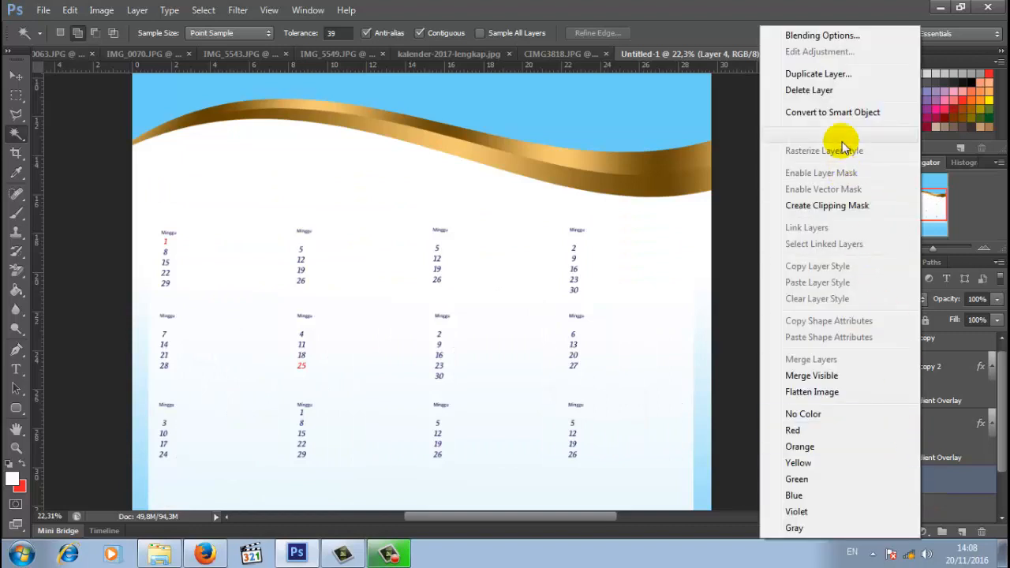
pyautogui.click(824, 38)
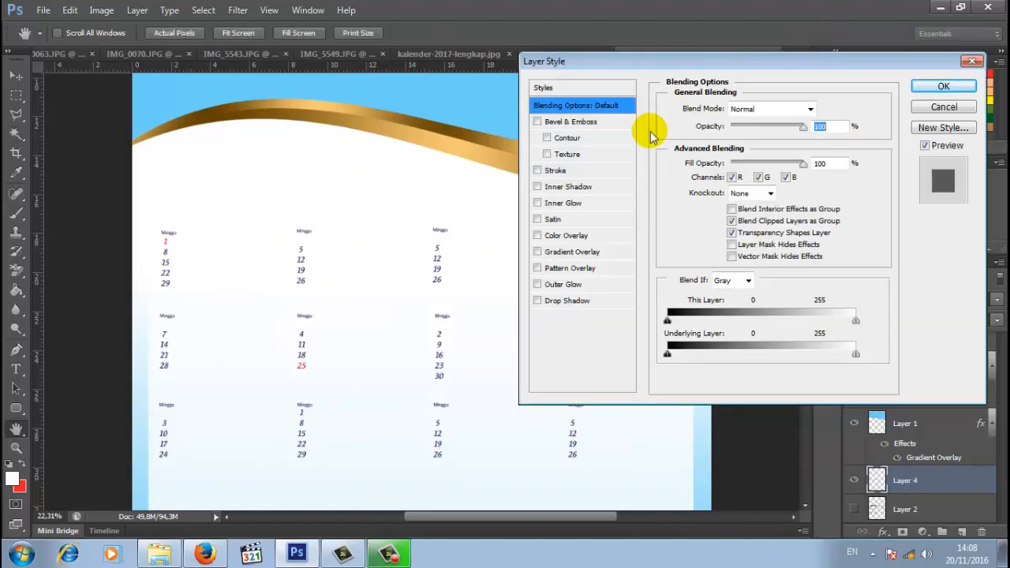
pyautogui.click(566, 236)
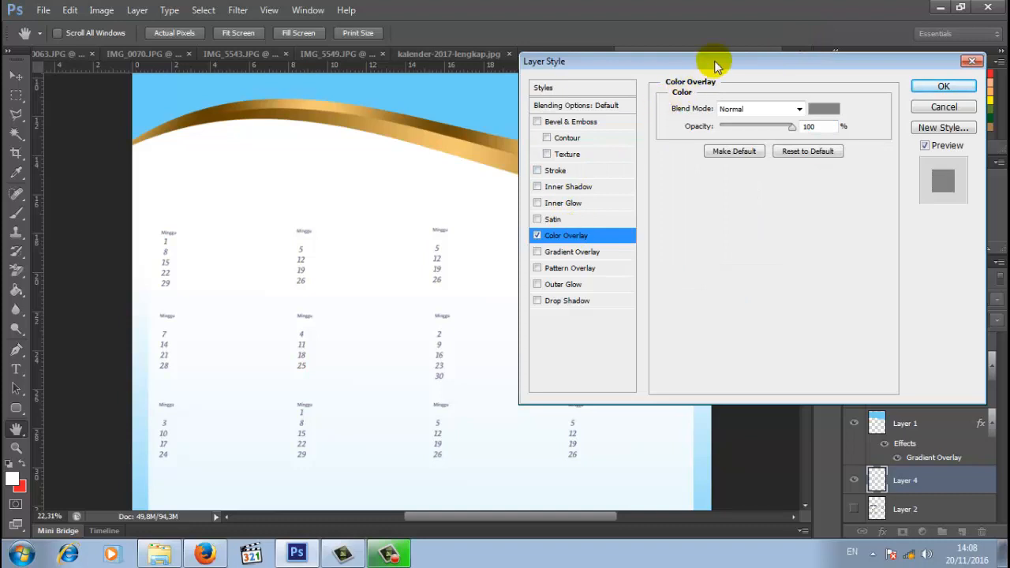
pyautogui.moveTo(708, 64); pyautogui.dragTo(483, 111)
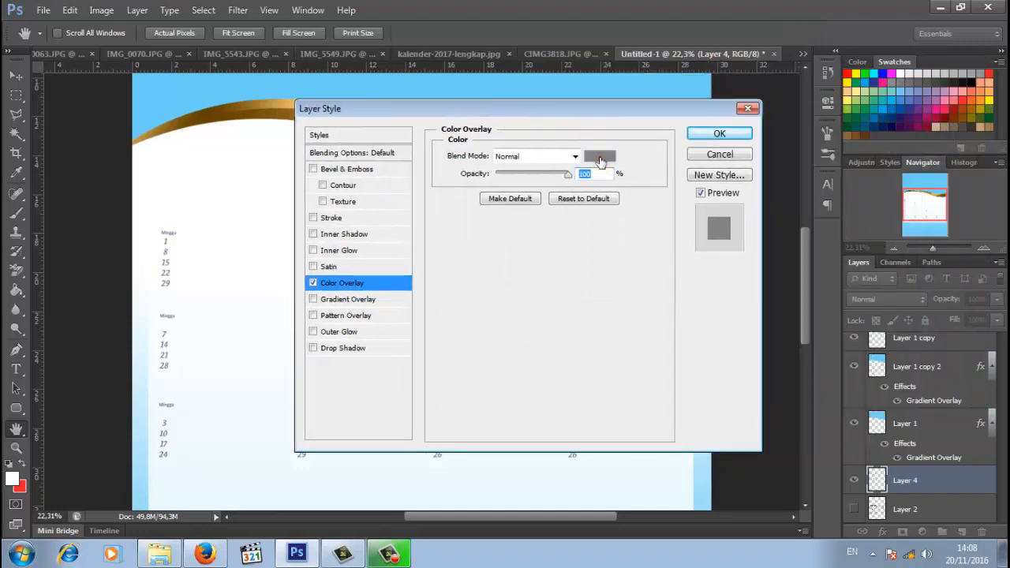
pyautogui.click(600, 155)
pyautogui.click(989, 73)
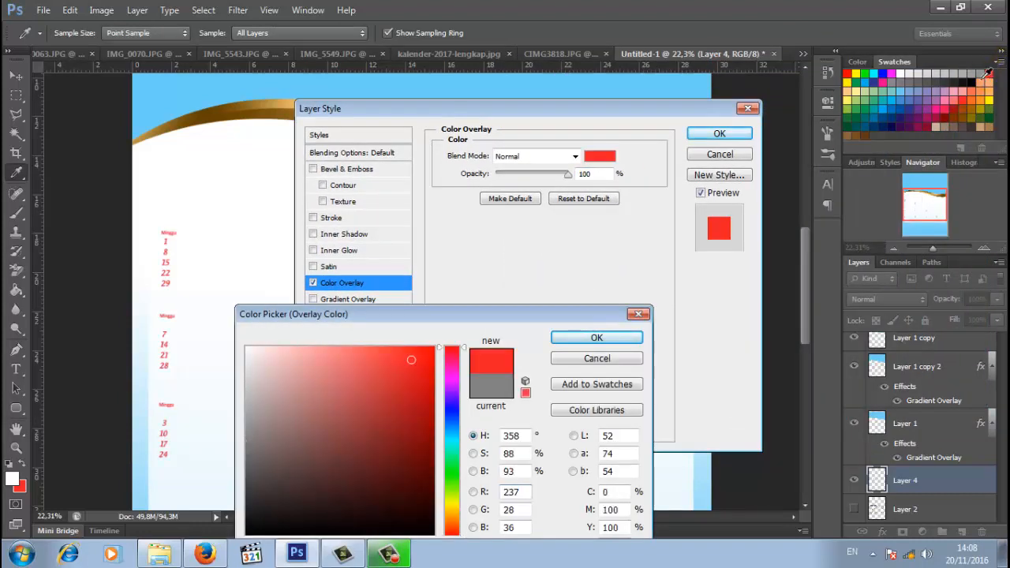
pyautogui.click(594, 335)
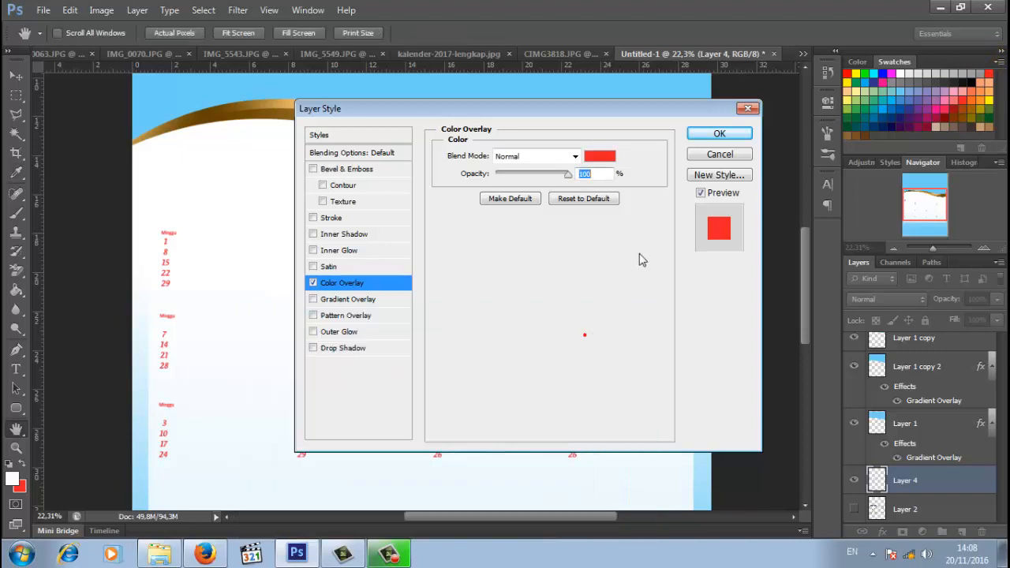
pyautogui.click(730, 133)
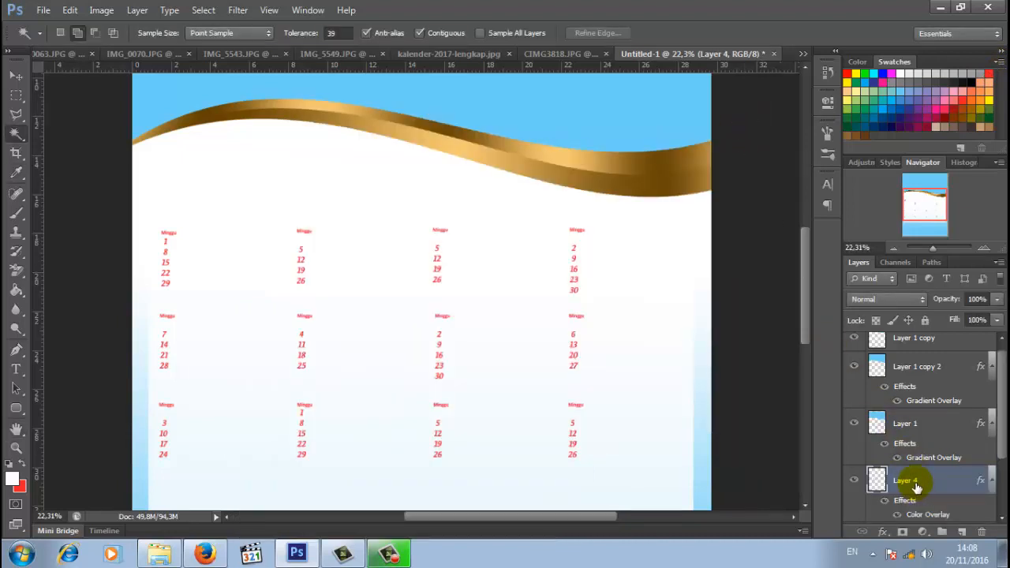
pyautogui.scroll(-1, 915, 488)
pyautogui.scroll(1, 918, 457)
pyautogui.rightClick(917, 419)
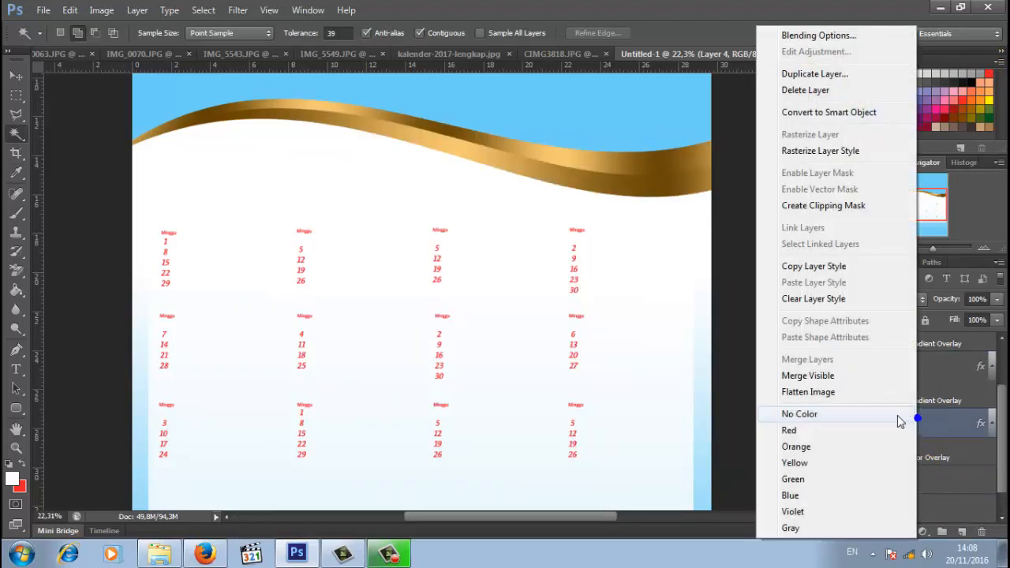
pyautogui.click(864, 434)
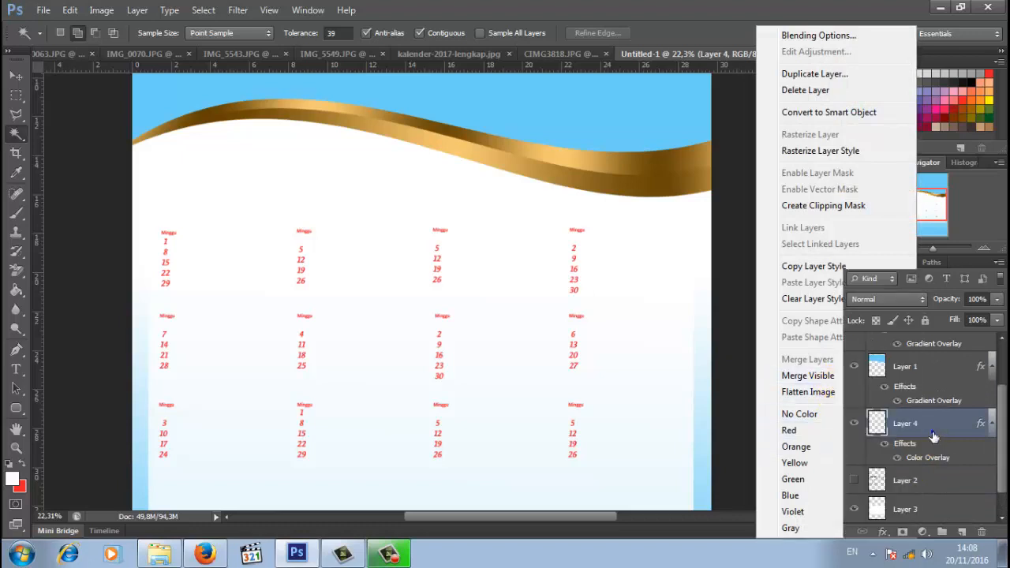
# Step: Show Layer 2 again and merge the red Minggu columns on Layer 4 down into it
pyautogui.rightClick(933, 436)
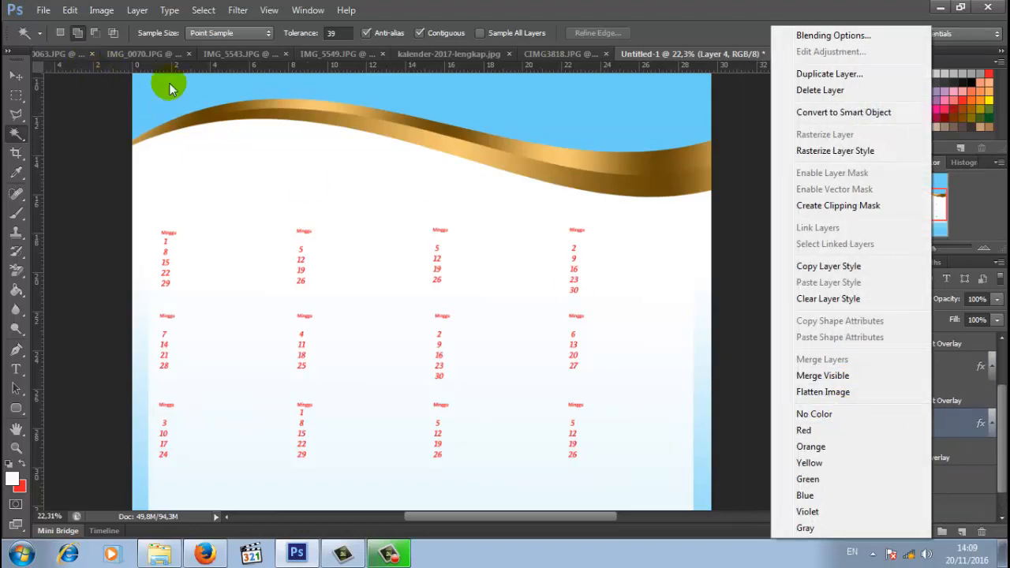
pyautogui.click(722, 303)
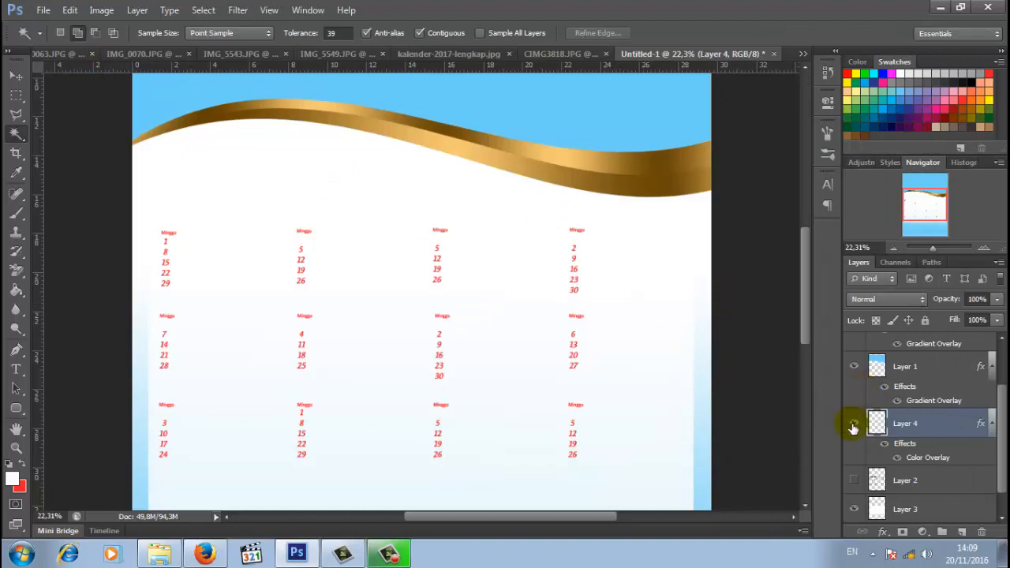
pyautogui.click(855, 481)
pyautogui.rightClick(907, 428)
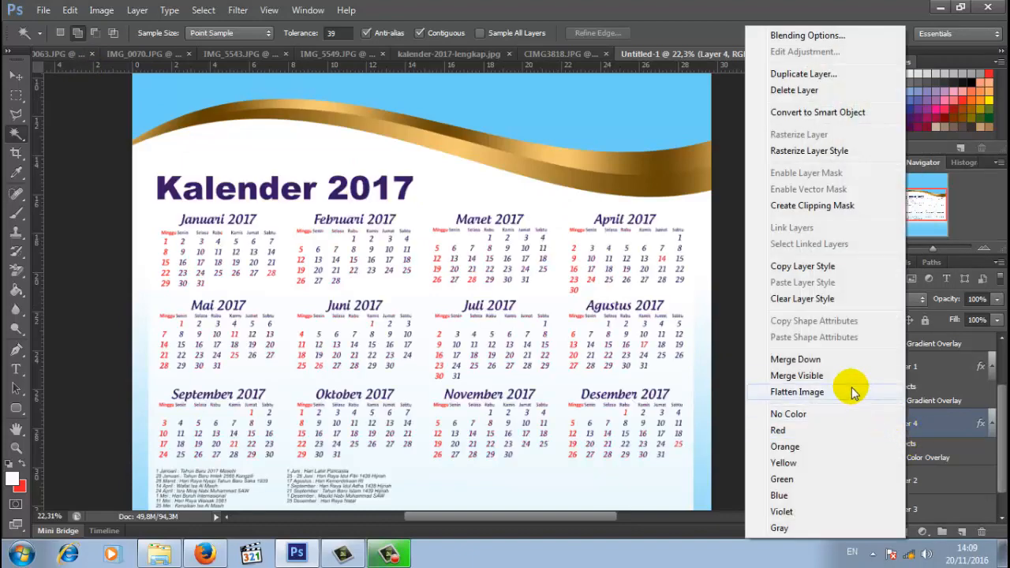
pyautogui.click(841, 361)
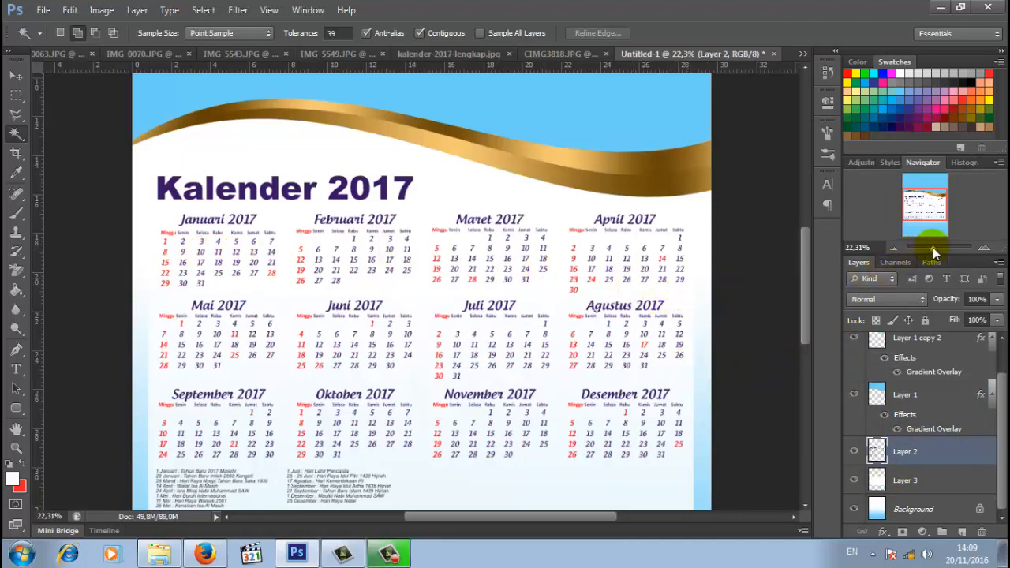
# Step: Select the number 31 in the Oktober 2017 table and copy it to a new layer with Layer Via Copy
pyautogui.moveTo(933, 247); pyautogui.dragTo(936, 247)
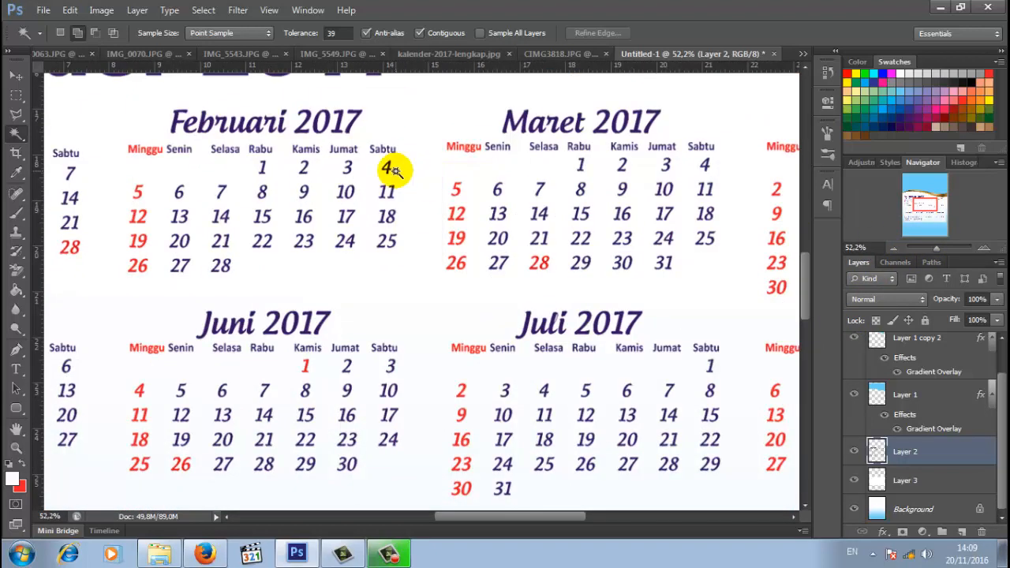
pyautogui.moveTo(807, 315); pyautogui.dragTo(805, 367)
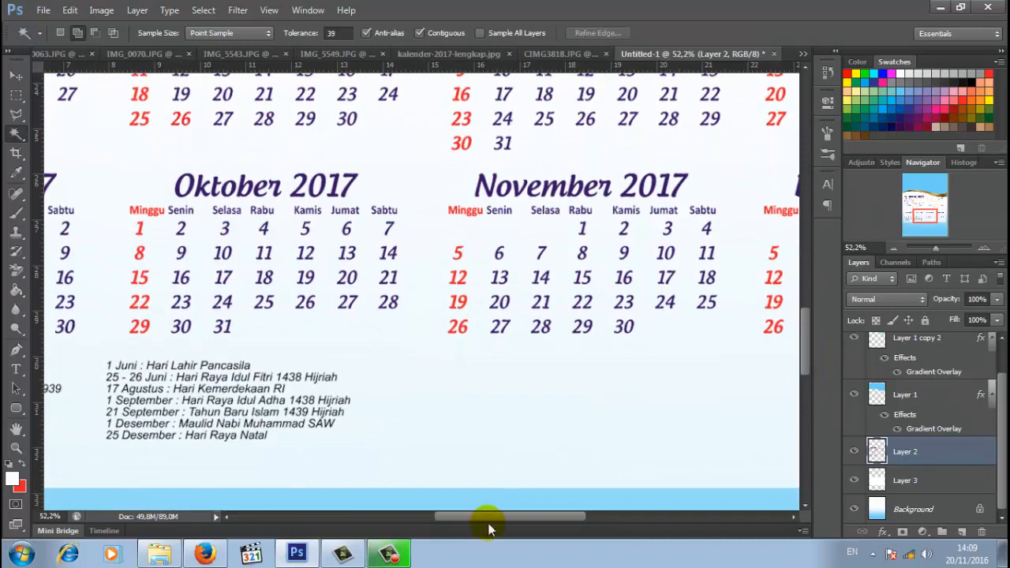
pyautogui.moveTo(487, 516); pyautogui.dragTo(421, 520)
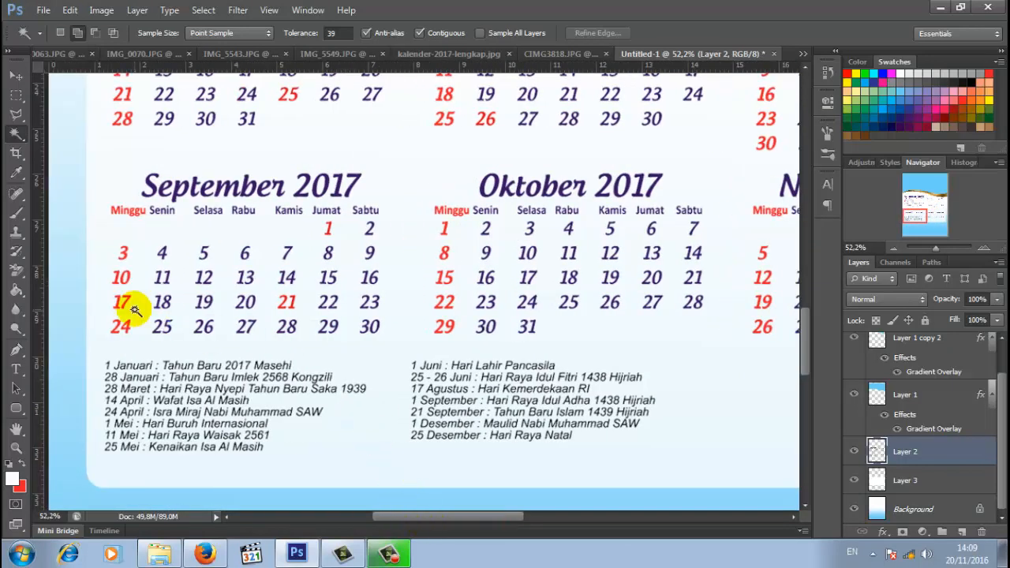
pyautogui.click(16, 96)
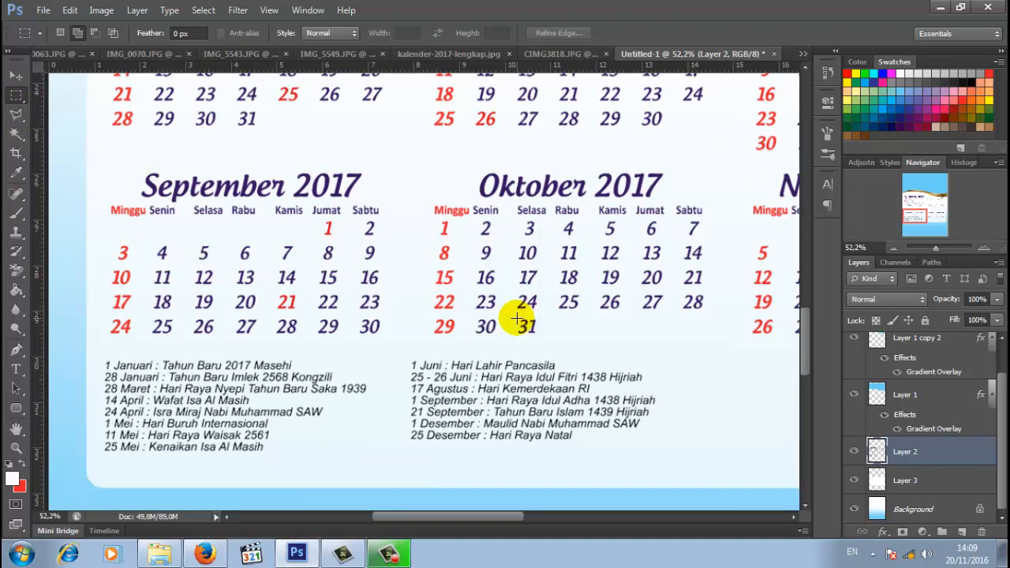
pyautogui.moveTo(517, 318); pyautogui.dragTo(547, 344)
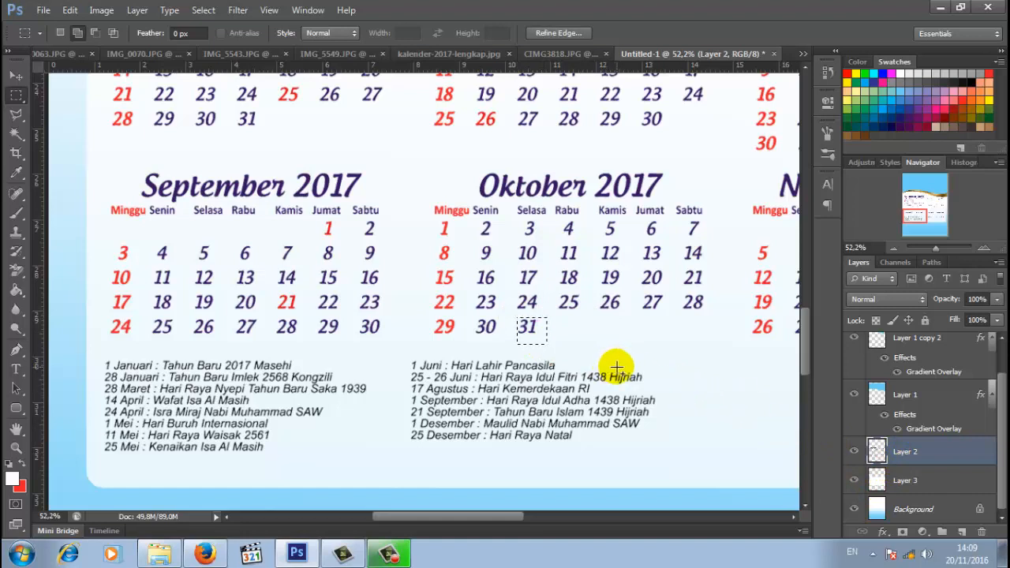
pyautogui.rightClick(552, 320)
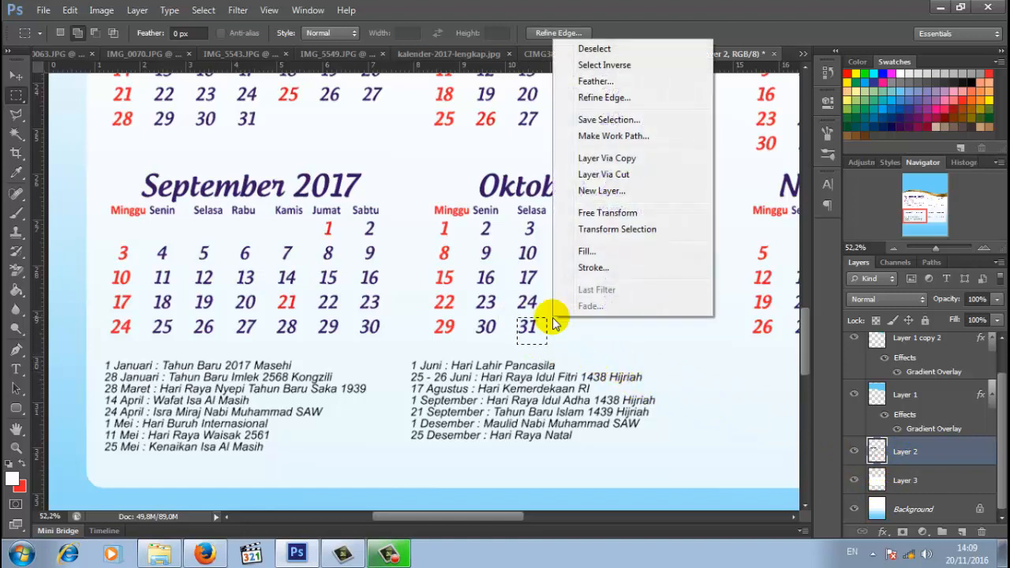
pyautogui.click(629, 160)
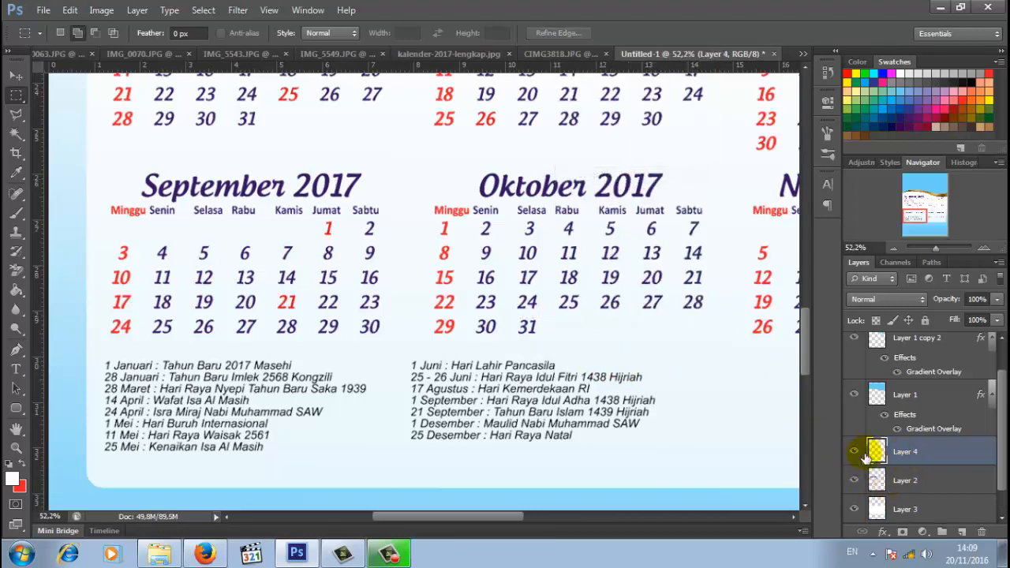
# Step: Apply a red Color Overlay at 100% opacity to the copied 31 on Layer 4 and merge it down into Layer 2
pyautogui.rightClick(905, 453)
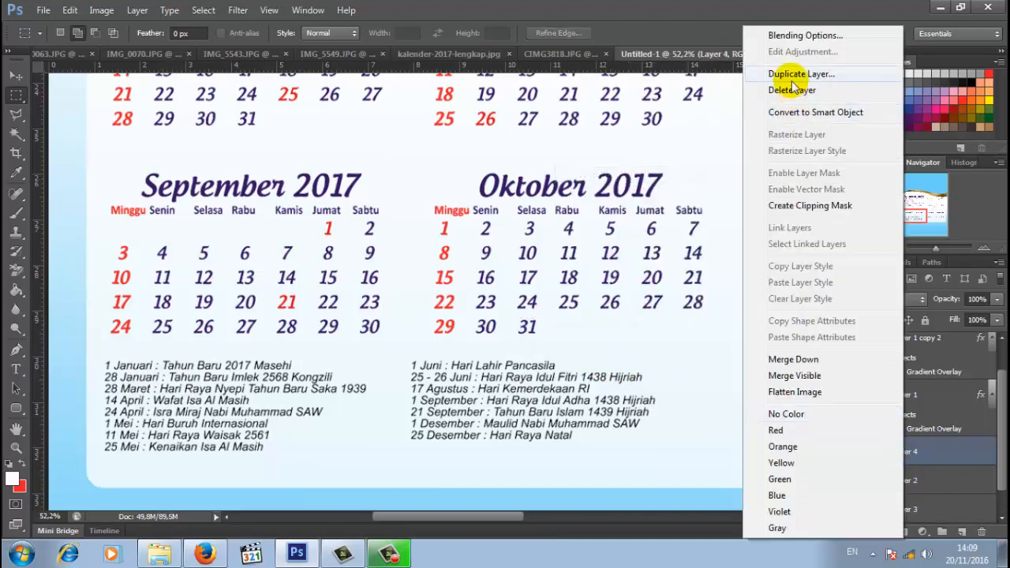
pyautogui.click(792, 32)
pyautogui.click(364, 281)
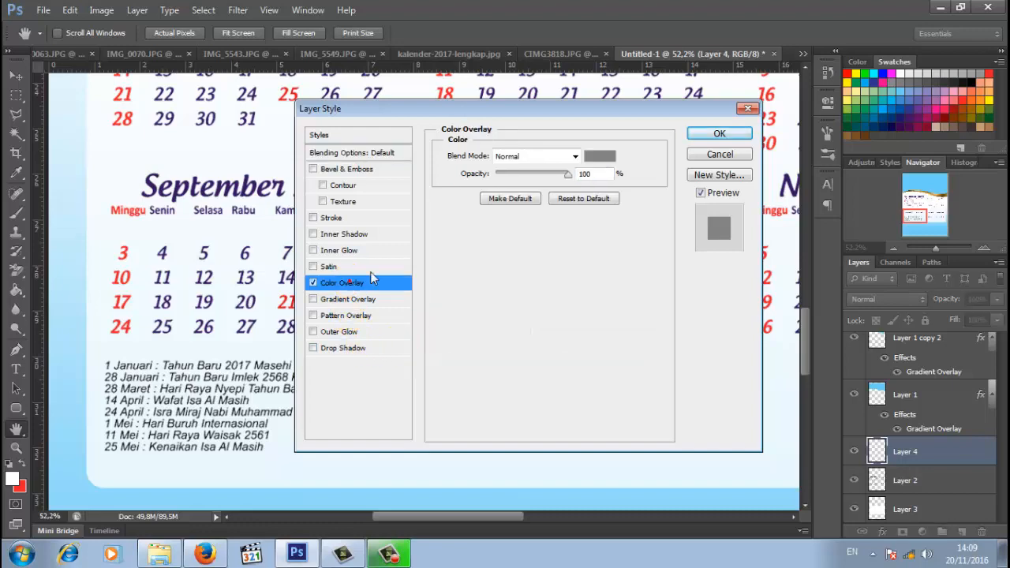
pyautogui.click(604, 157)
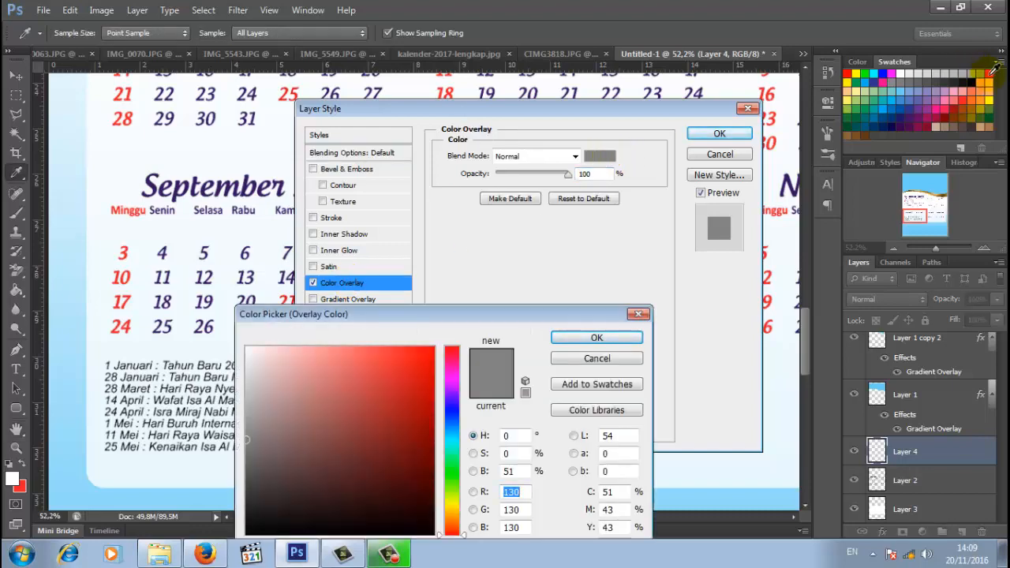
pyautogui.click(990, 72)
pyautogui.click(597, 336)
pyautogui.moveTo(604, 108); pyautogui.dragTo(553, 408)
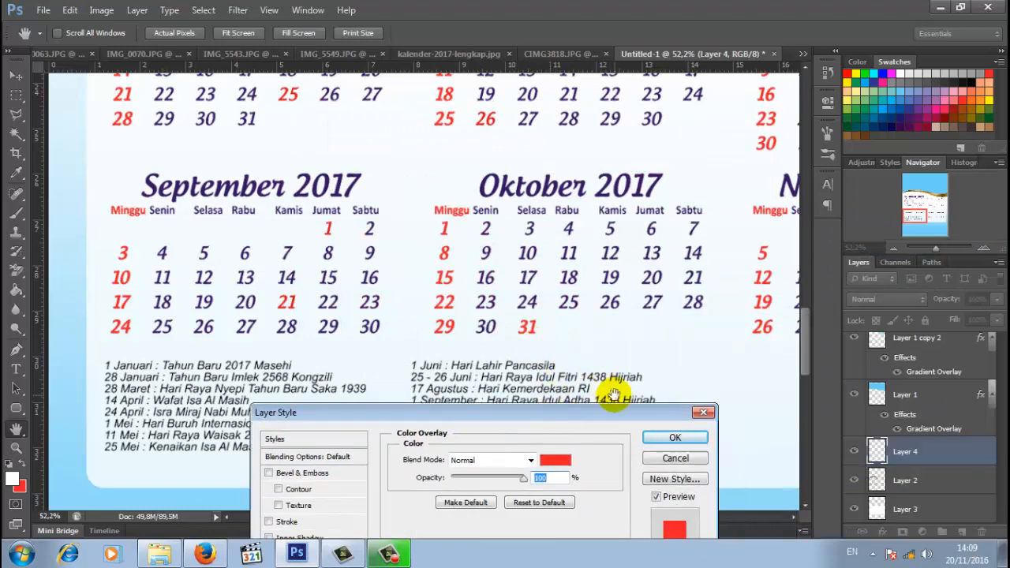
pyautogui.click(675, 438)
pyautogui.rightClick(906, 460)
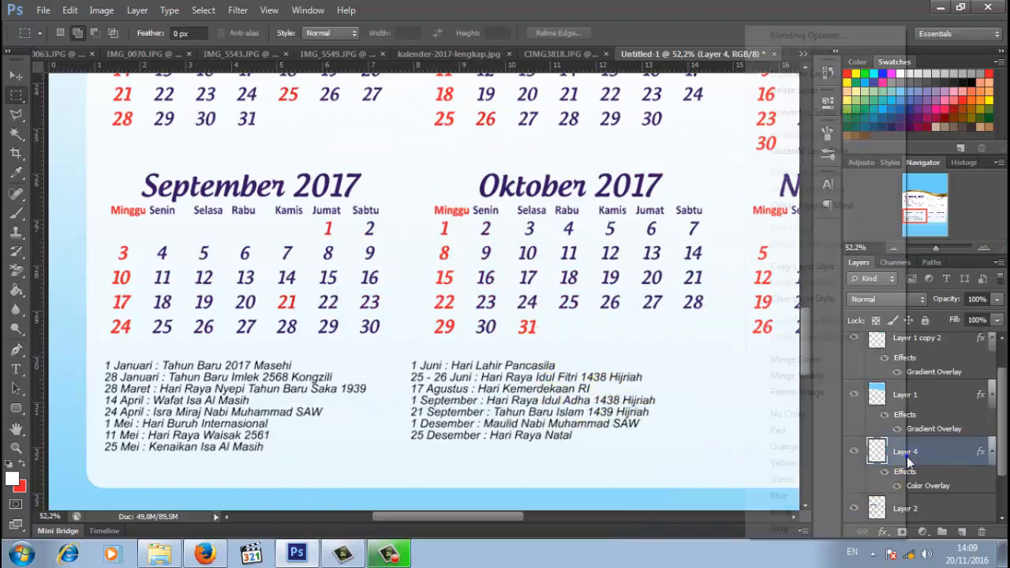
pyautogui.click(829, 358)
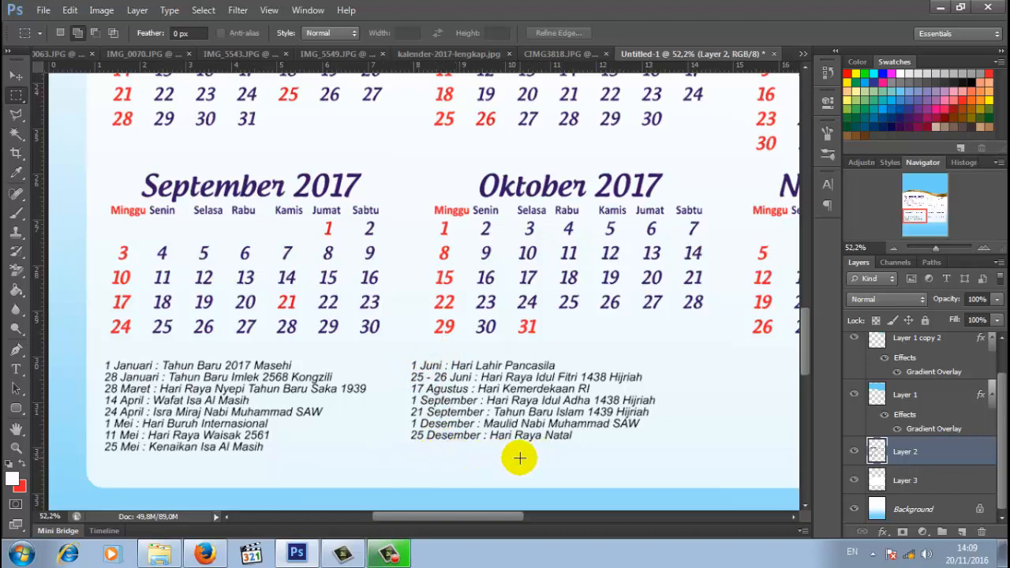
# Step: Bring the building photo from CIMG3818.JPG into the calendar document as a new layer and close the photo file
pyautogui.click(931, 244)
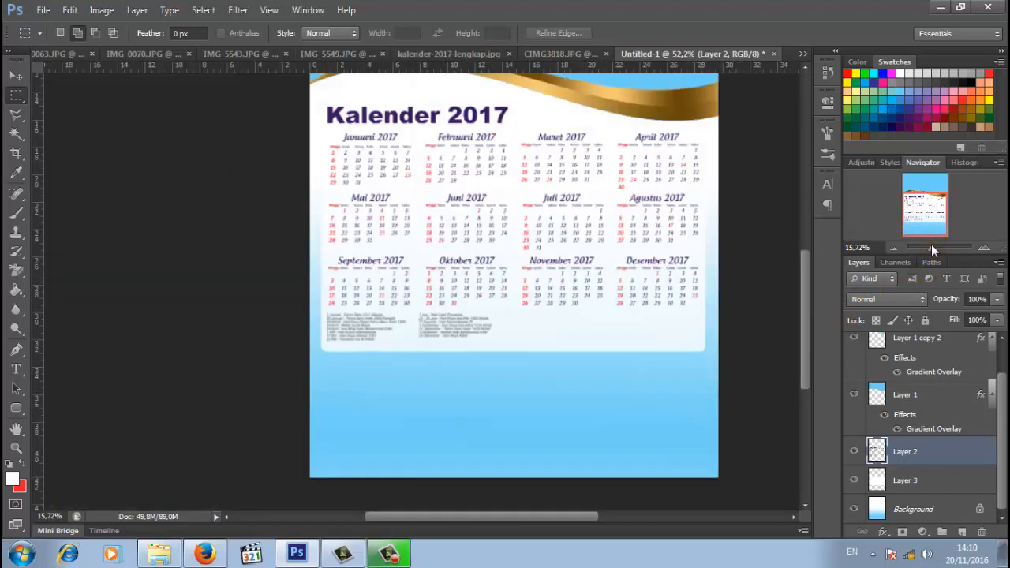
pyautogui.moveTo(929, 246); pyautogui.dragTo(931, 251)
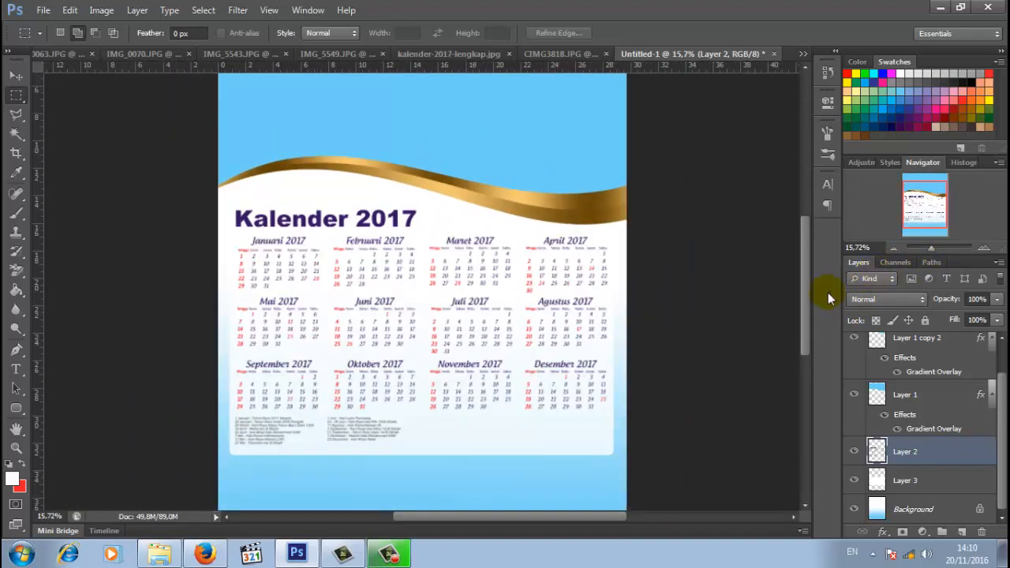
pyautogui.moveTo(806, 324); pyautogui.dragTo(812, 261)
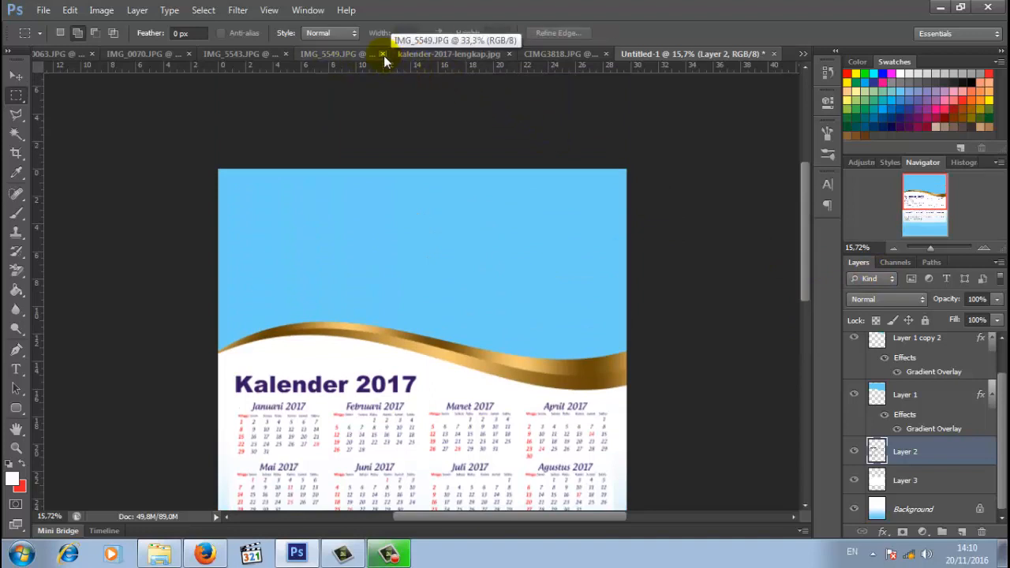
pyautogui.click(567, 56)
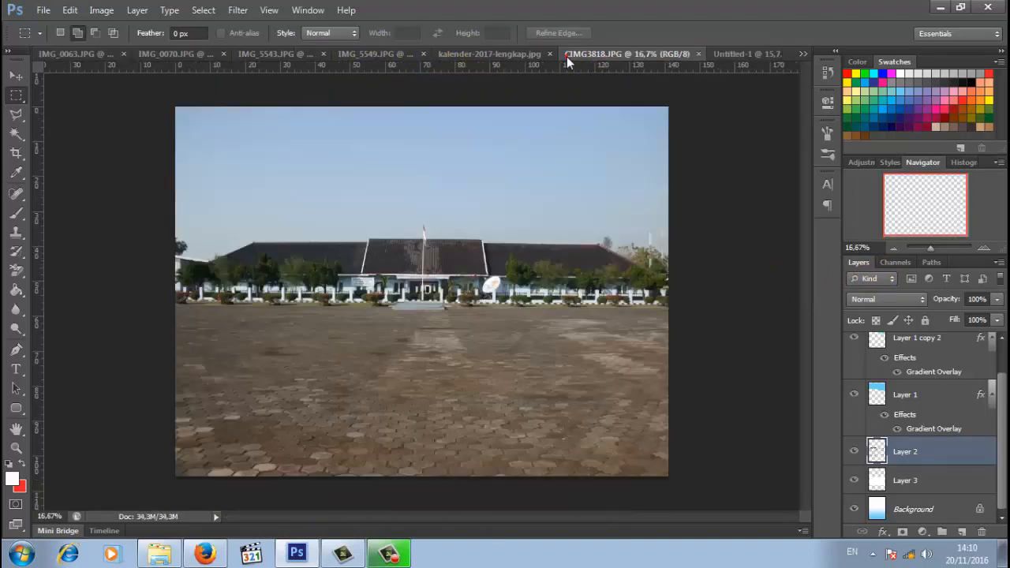
pyautogui.click(15, 77)
pyautogui.moveTo(447, 314); pyautogui.dragTo(473, 271)
pyautogui.click(607, 55)
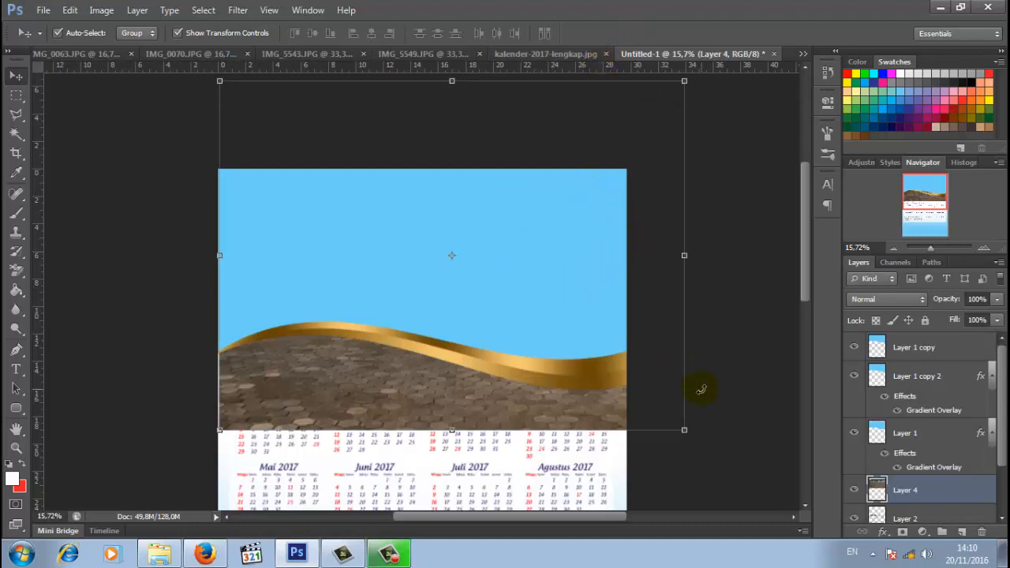
# Step: Raise the photo's Layer 4 to the top of the layer stack and center the photo over the blue header
pyautogui.moveTo(903, 487); pyautogui.dragTo(902, 338)
pyautogui.moveTo(550, 340); pyautogui.dragTo(533, 347)
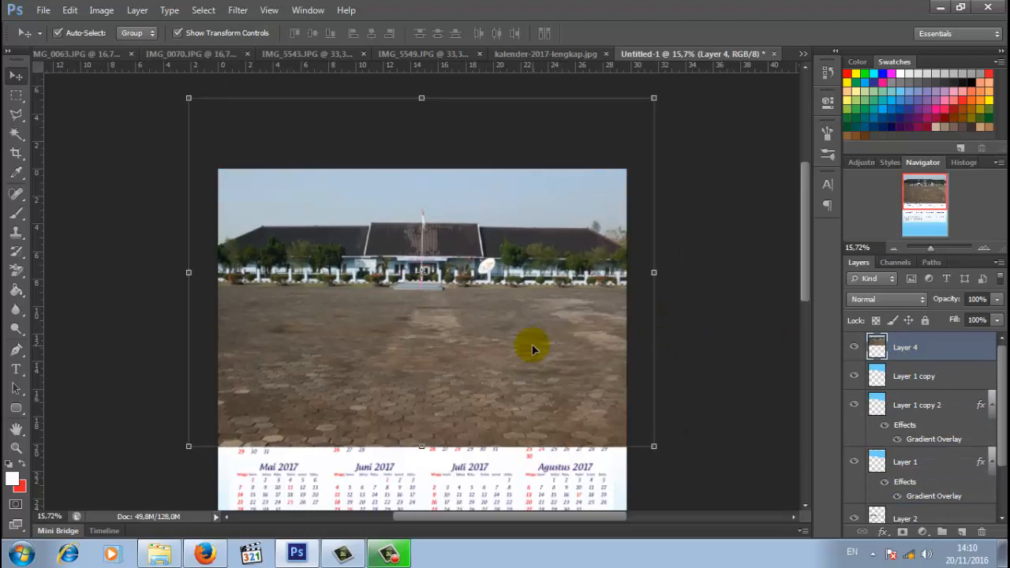
# Step: Trim the photo on Layer 4 to the wavy header shape by deleting an inverted Magic Wand selection of Layer 1 copy, and deselect
pyautogui.click(909, 380)
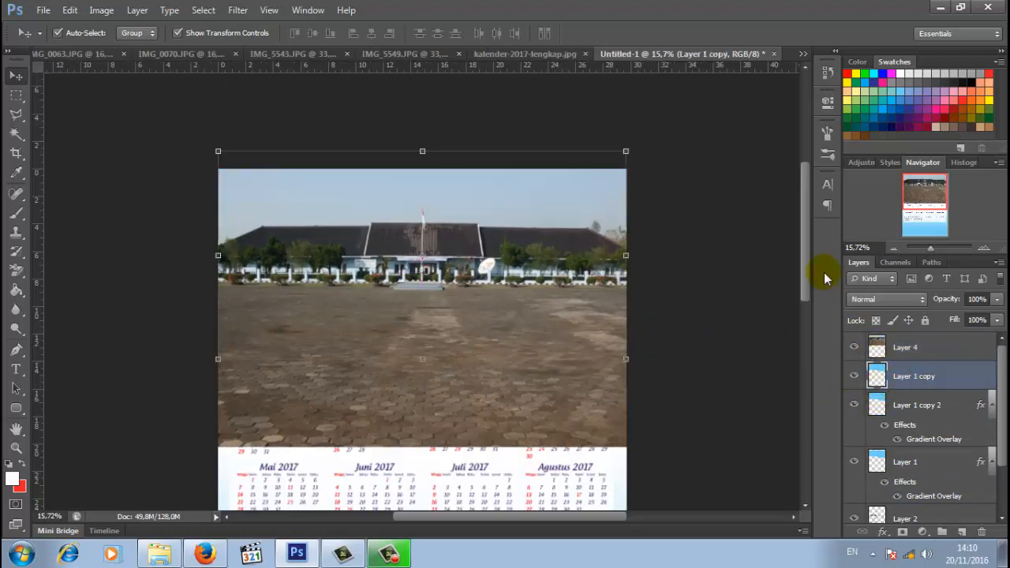
pyautogui.click(15, 139)
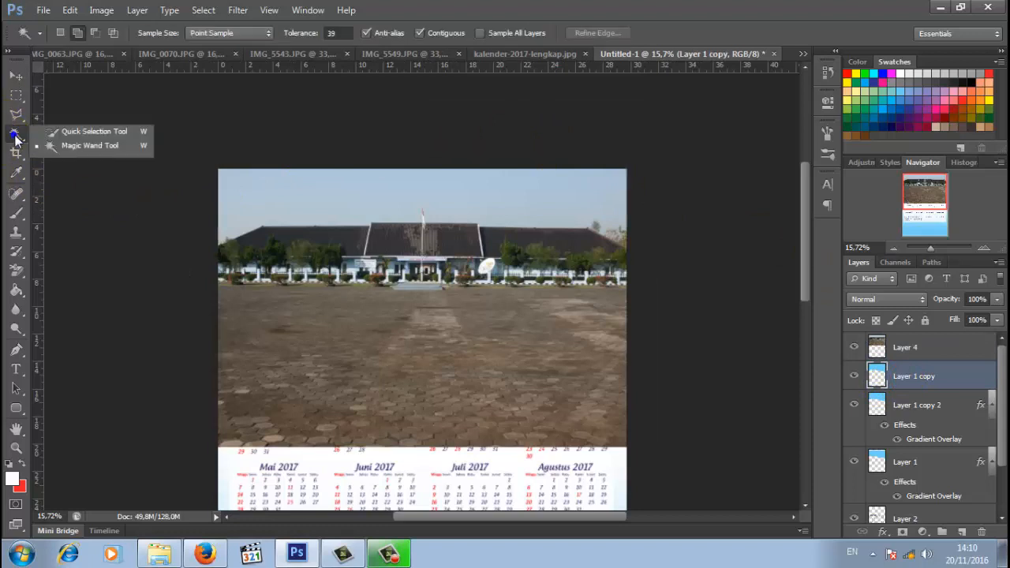
pyautogui.click(67, 148)
pyautogui.click(462, 274)
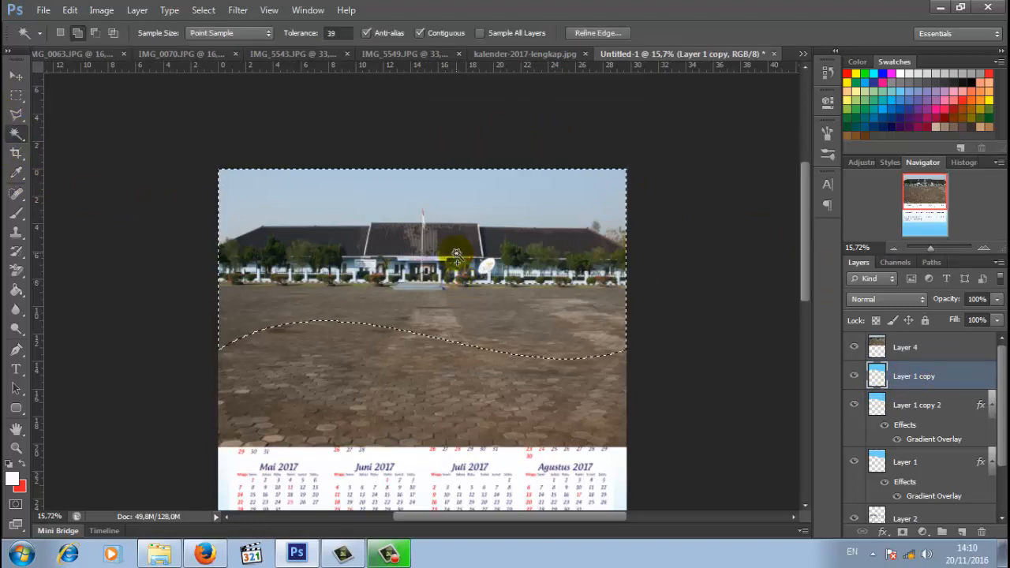
pyautogui.rightClick(456, 253)
pyautogui.click(509, 379)
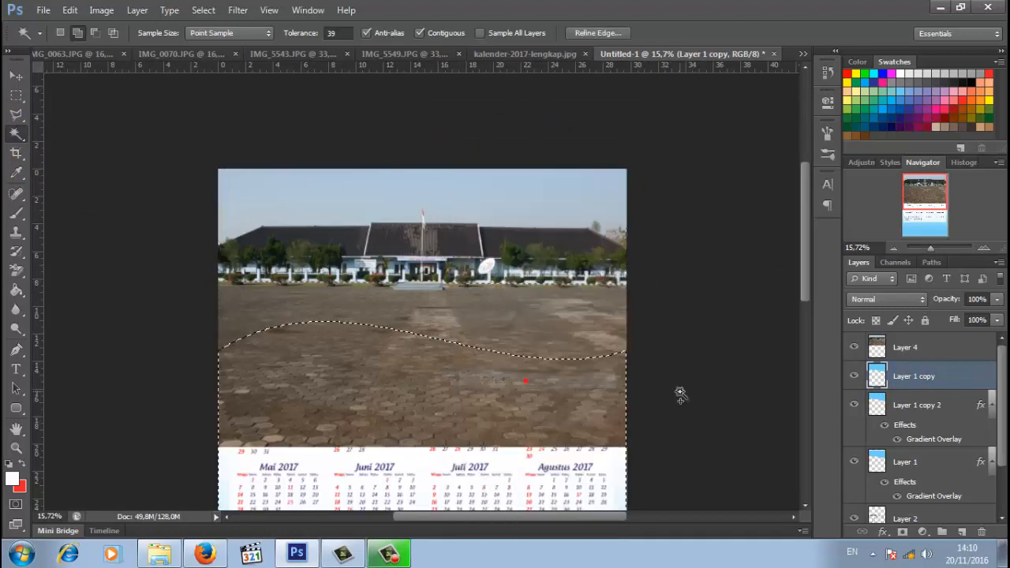
pyautogui.click(913, 351)
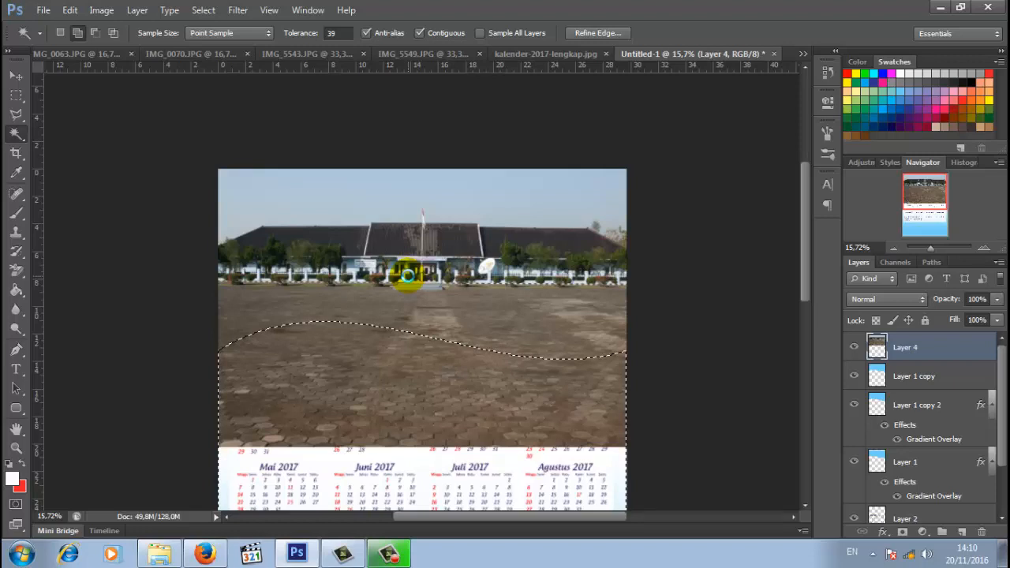
pyautogui.press('Delete')
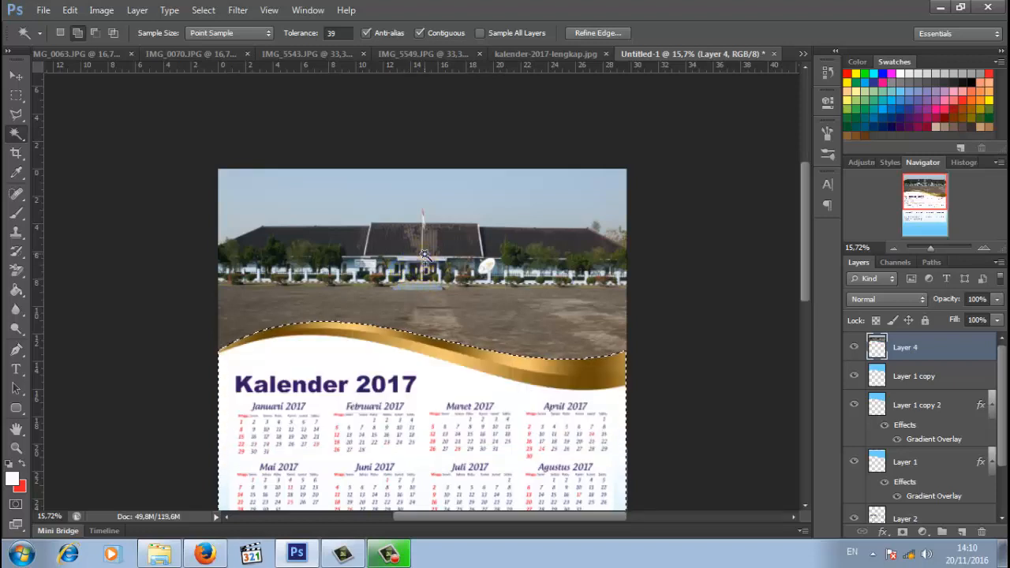
pyautogui.rightClick(425, 273)
pyautogui.click(483, 366)
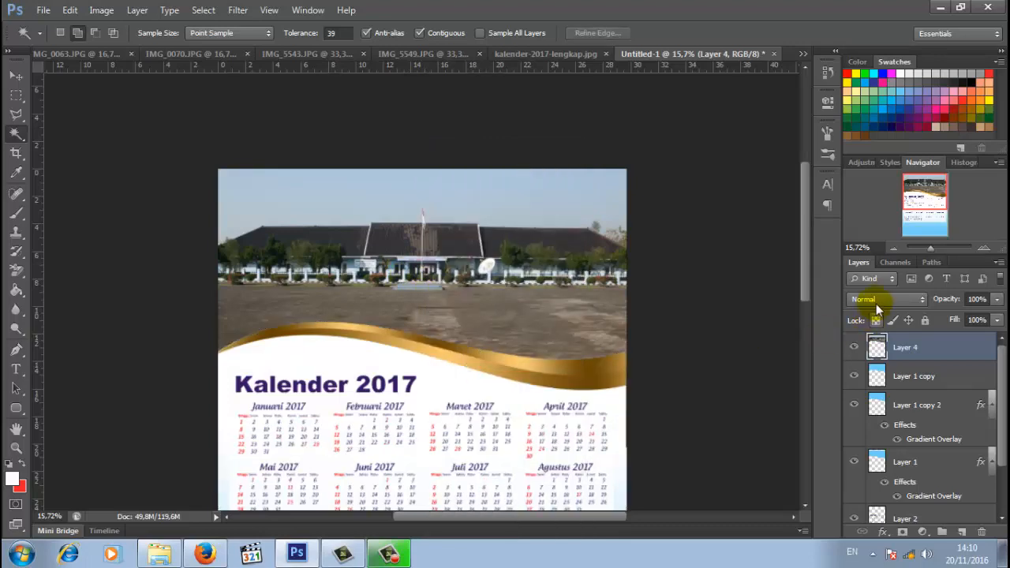
# Step: Create a new layer above Layer 4, fill a page-wide rectangular selection near the page's lower edge with white, and deselect
pyautogui.moveTo(926, 248); pyautogui.dragTo(930, 252)
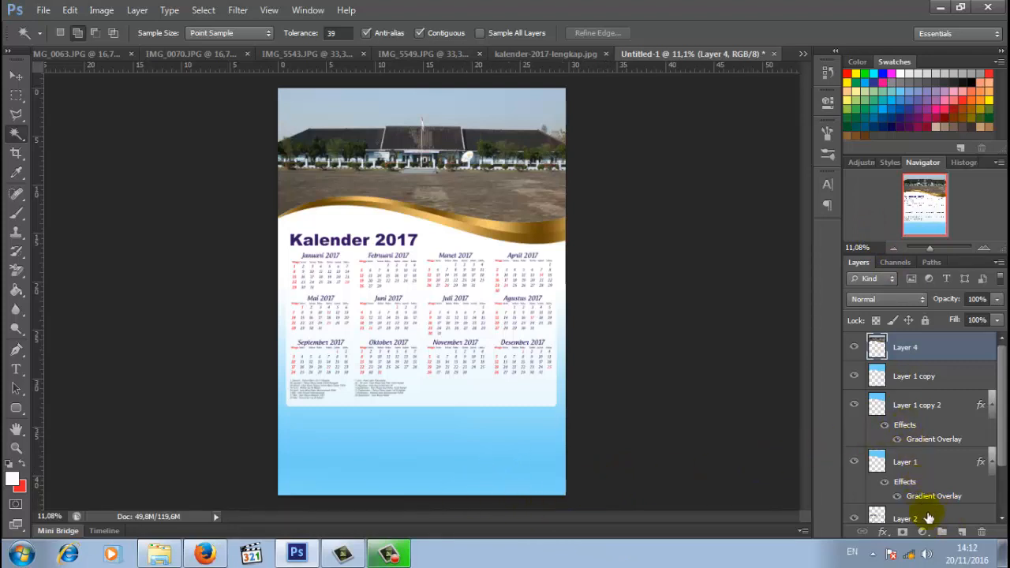
pyautogui.click(962, 532)
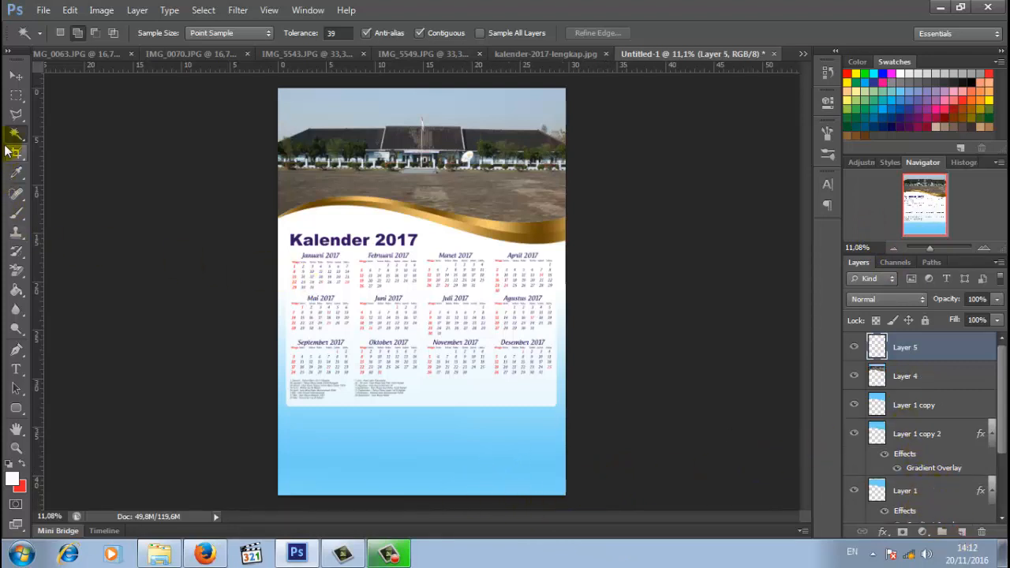
pyautogui.click(17, 102)
pyautogui.click(119, 94)
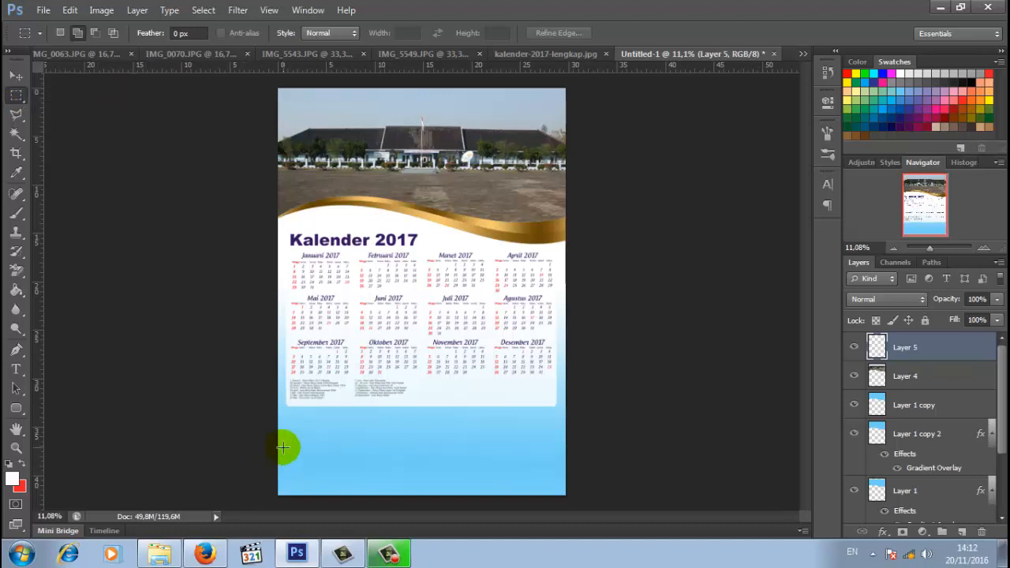
pyautogui.moveTo(271, 439); pyautogui.dragTo(580, 481)
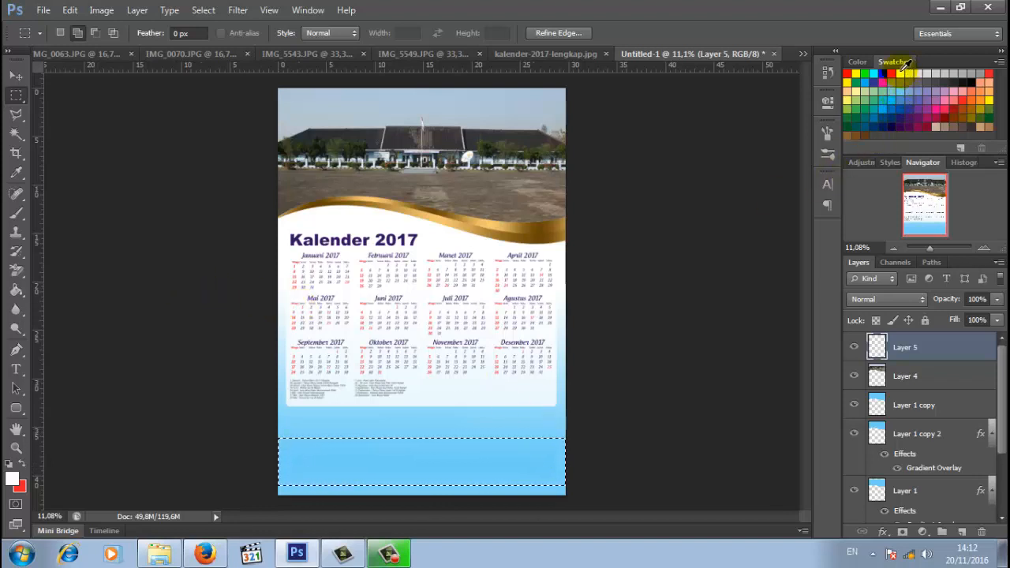
pyautogui.click(361, 446)
pyautogui.click(207, 11)
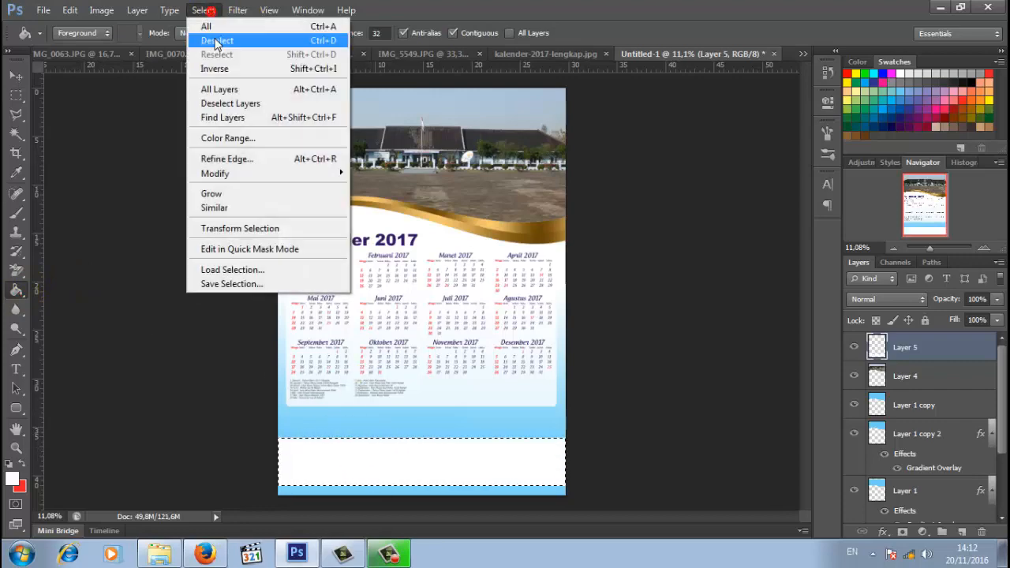
pyautogui.click(213, 36)
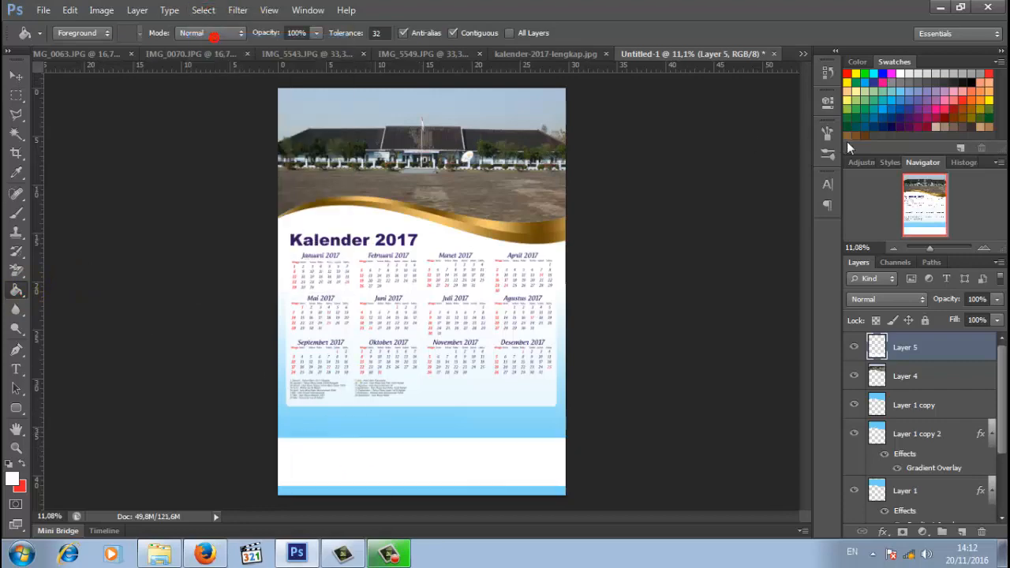
# Step: Move the white band on Layer 5 up a little within the blue area under the month tables
pyautogui.click(932, 248)
pyautogui.moveTo(806, 286); pyautogui.dragTo(799, 378)
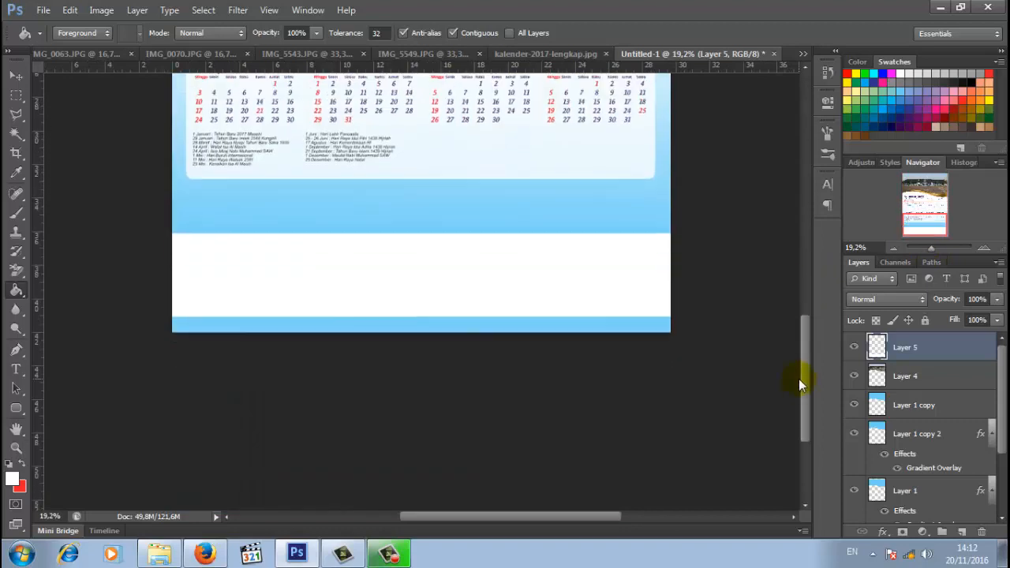
pyautogui.click(16, 76)
pyautogui.moveTo(346, 285)
pyautogui.mouseDown()
pyautogui.moveTo(354, 276)
pyautogui.moveTo(346, 272)
pyautogui.mouseUp()
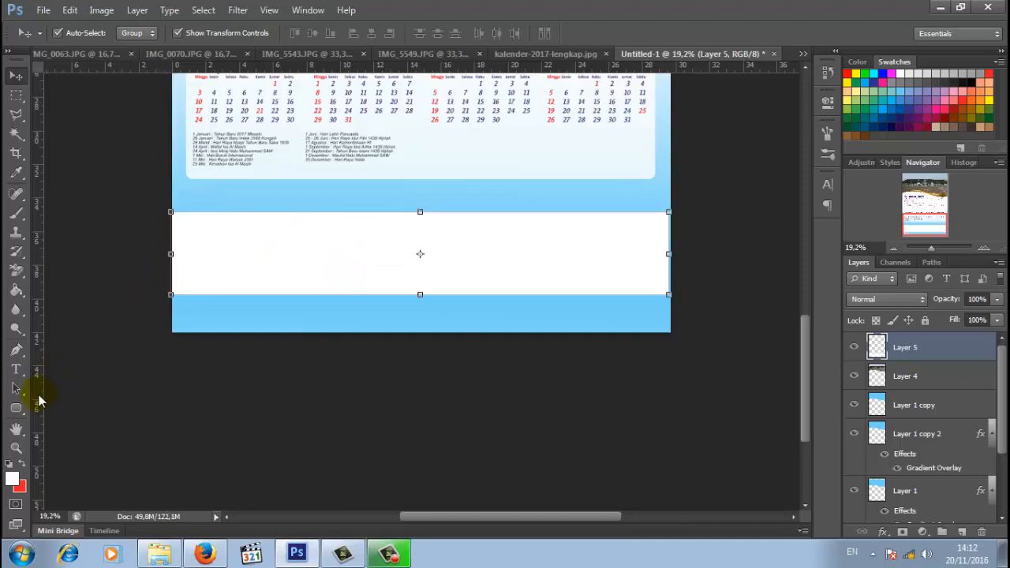
# Step: Cut a rounded rectangular window about 7 × 4 cm with 45 px corner radius and 0 px feather into the white band's left end
pyautogui.click(16, 410)
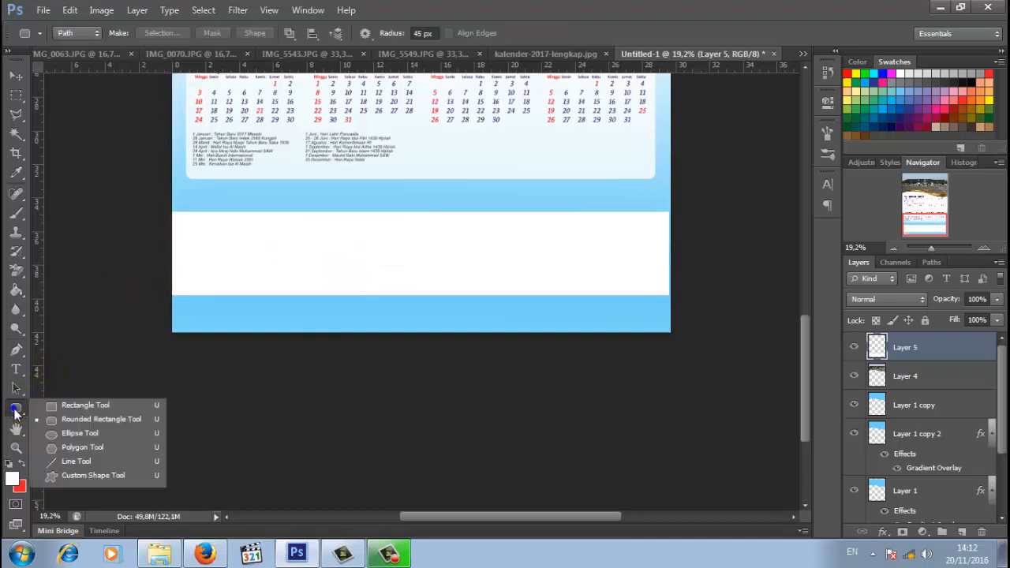
pyautogui.click(89, 420)
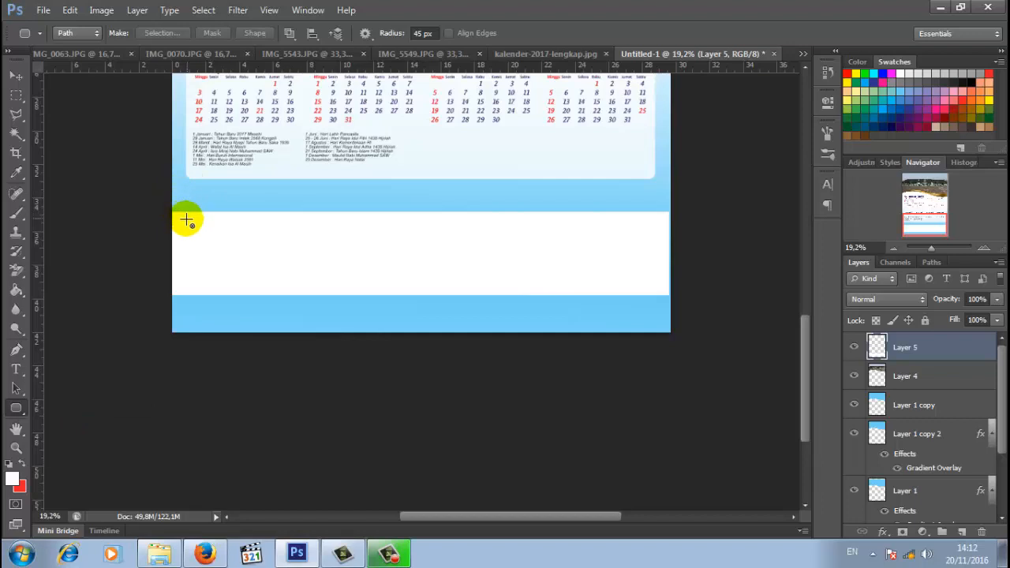
pyautogui.moveTo(186, 222); pyautogui.dragTo(304, 289)
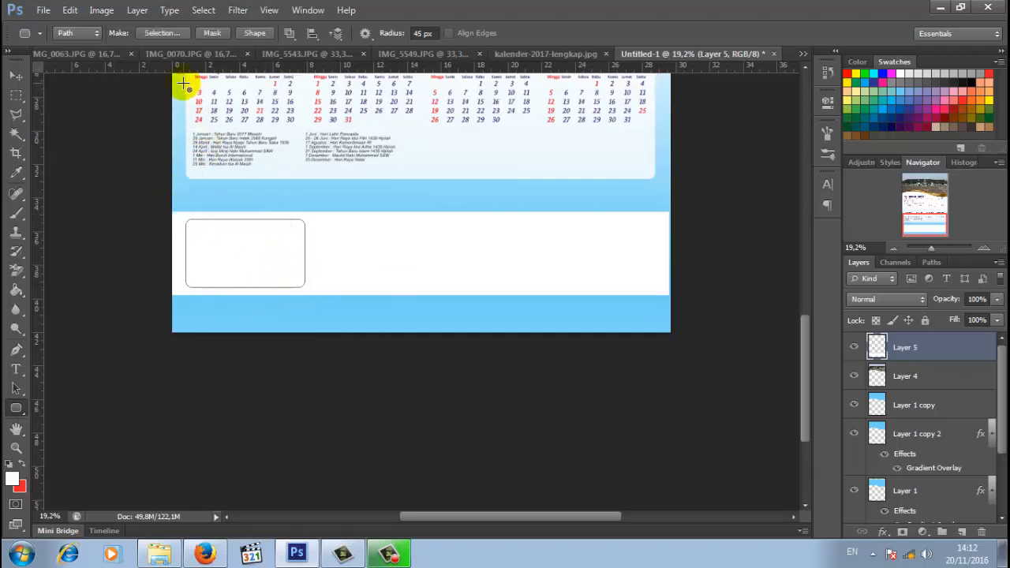
pyautogui.click(174, 33)
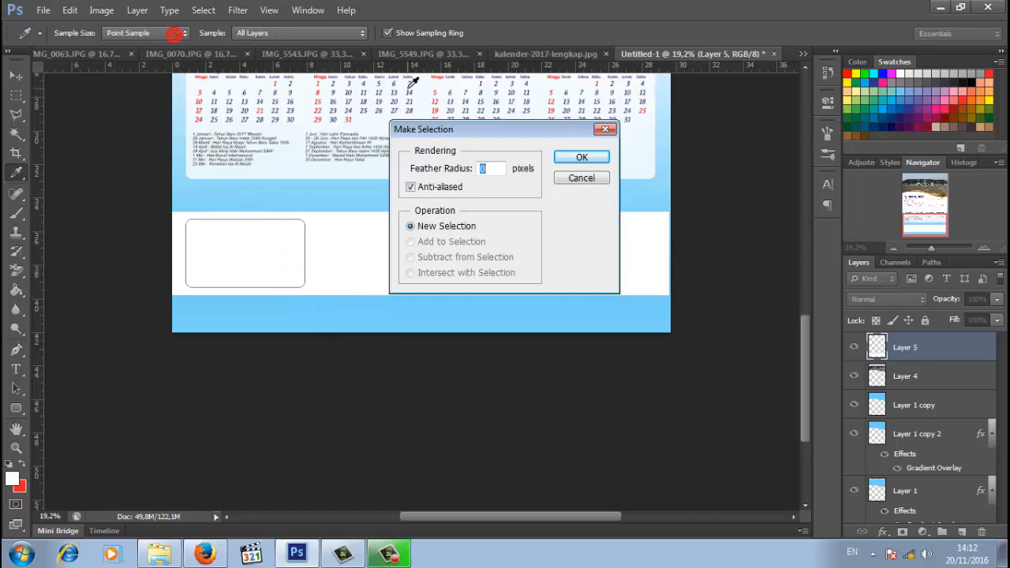
pyautogui.click(579, 160)
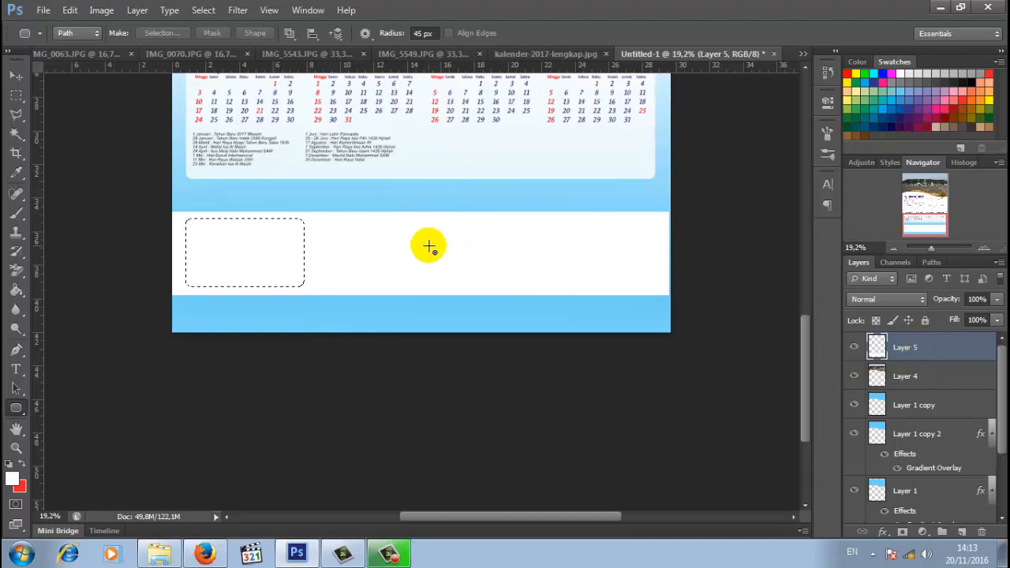
pyautogui.click(268, 253)
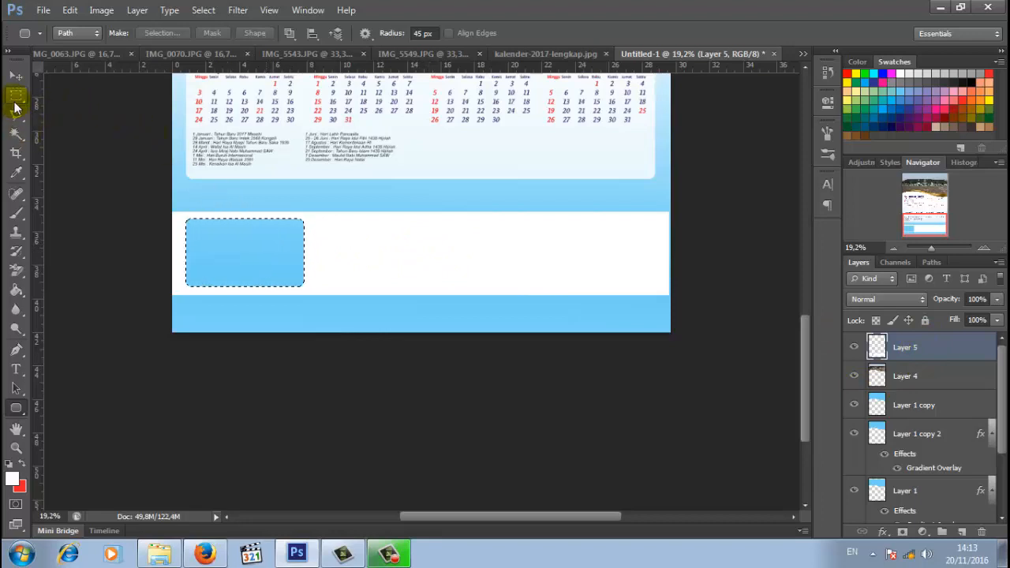
# Step: Cut two more identical windows in a row beside the first by shifting the selection outline along the white band, and deselect
pyautogui.click(15, 98)
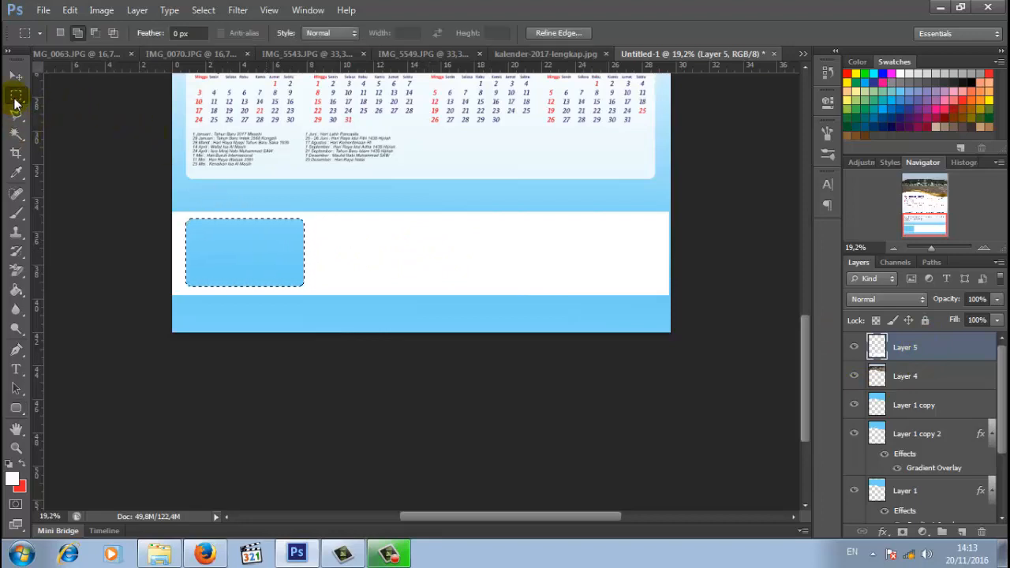
pyautogui.rightClick(15, 100)
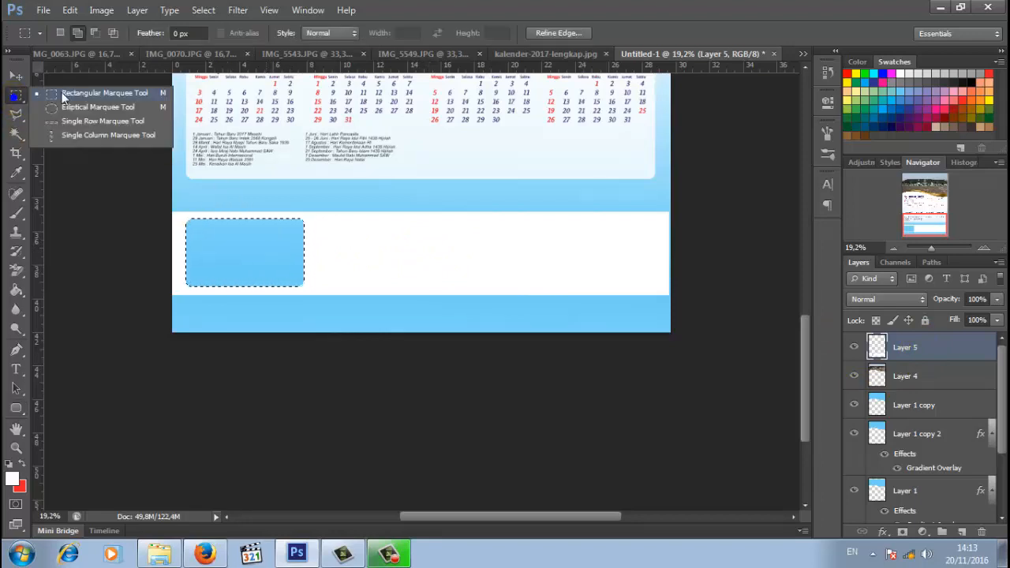
pyautogui.click(60, 33)
pyautogui.click(60, 34)
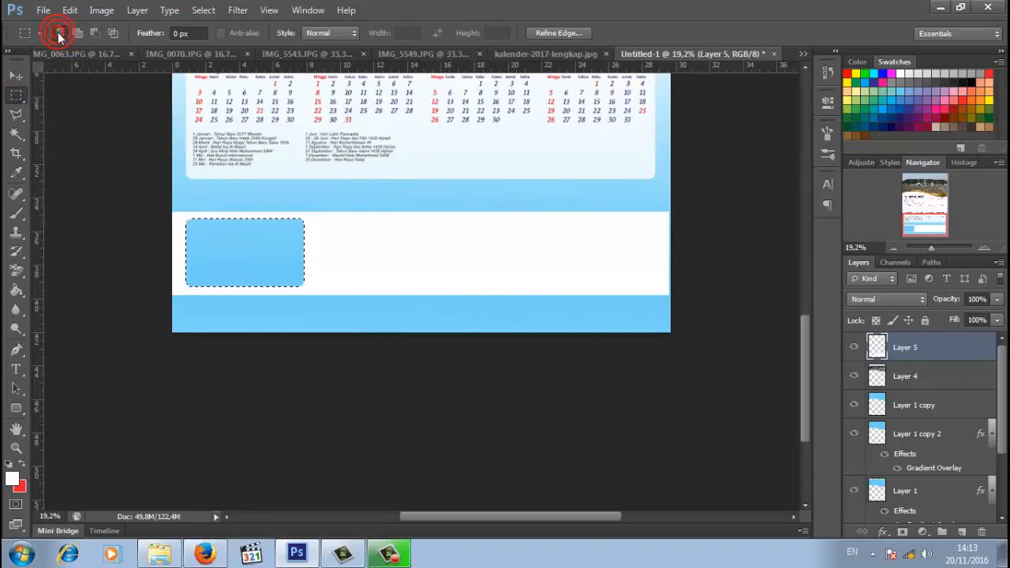
pyautogui.moveTo(241, 247); pyautogui.dragTo(491, 247)
pyautogui.press('Delete')
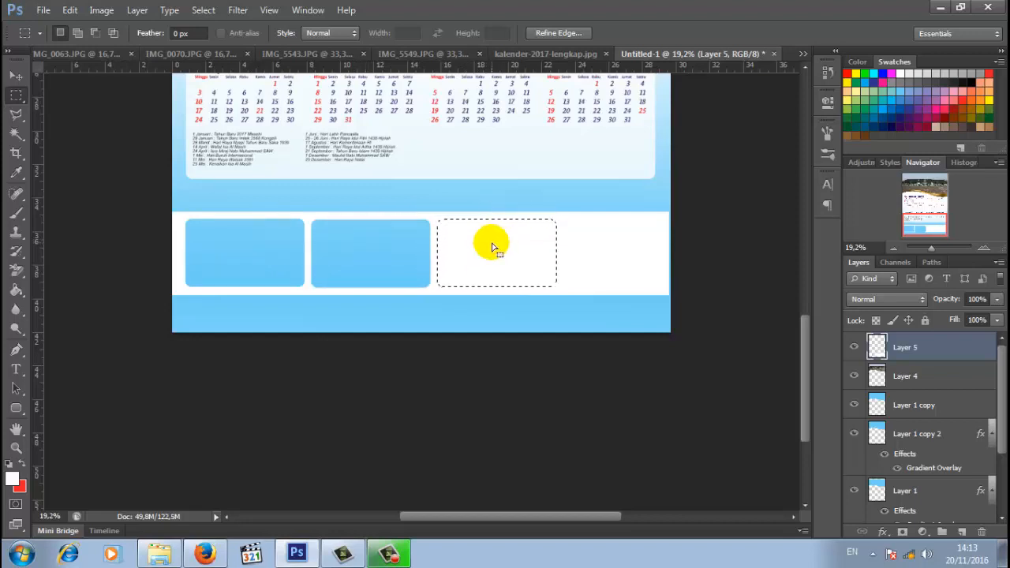
pyautogui.press('Delete')
pyautogui.moveTo(495, 252); pyautogui.dragTo(435, 271)
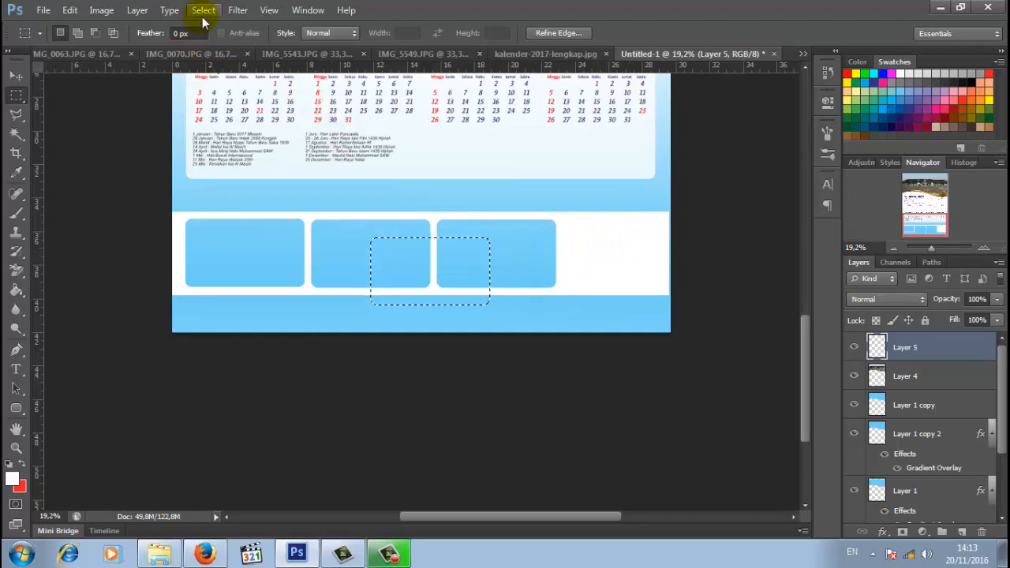
pyautogui.click(204, 10)
pyautogui.click(213, 39)
# Step: Stretch the white band on Layer 5 to 123.15% width and 117.72% height so its three windows span the page
pyautogui.click(25, 79)
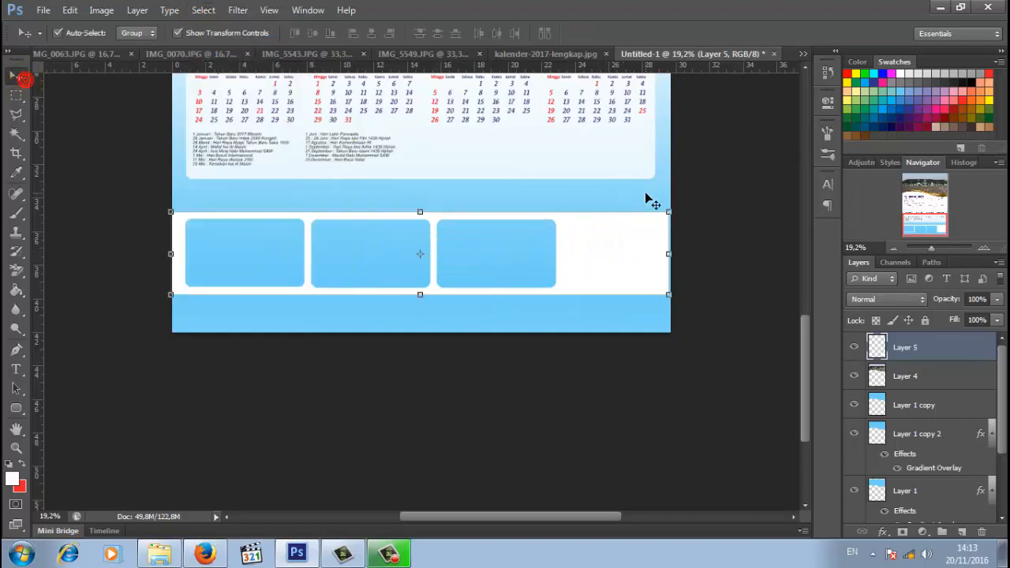
pyautogui.moveTo(668, 255); pyautogui.dragTo(769, 254)
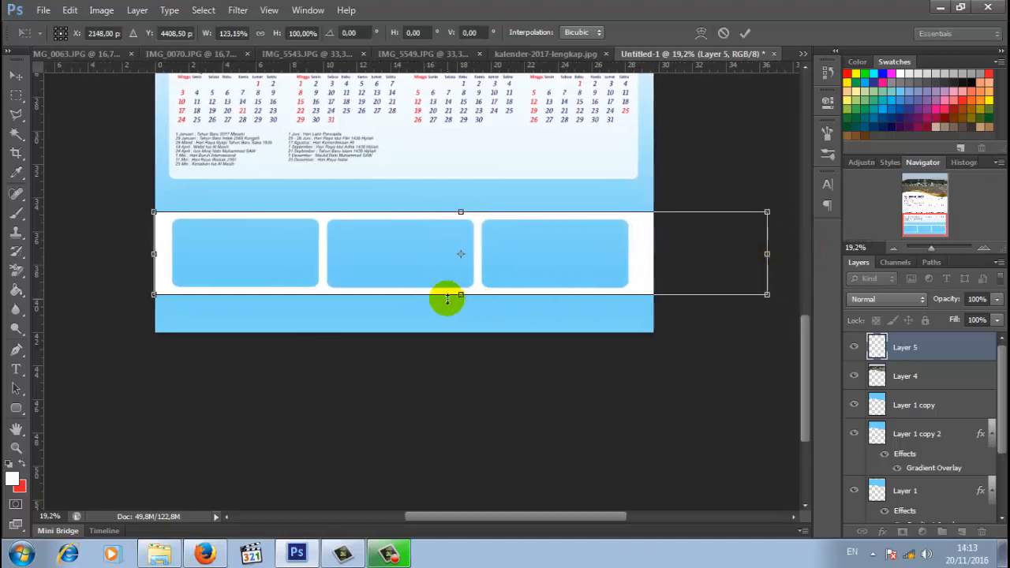
pyautogui.moveTo(461, 295); pyautogui.dragTo(462, 310)
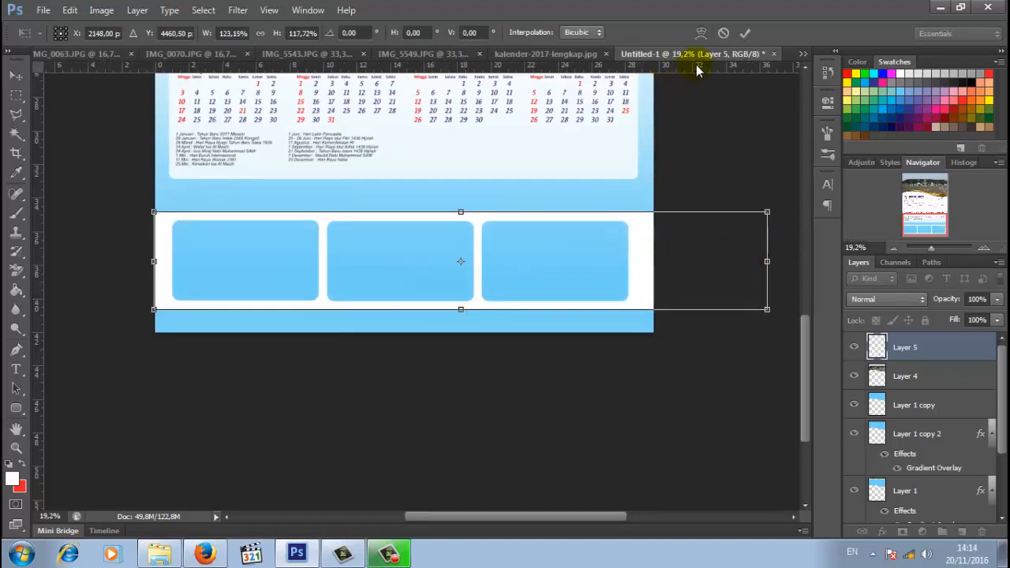
pyautogui.click(745, 33)
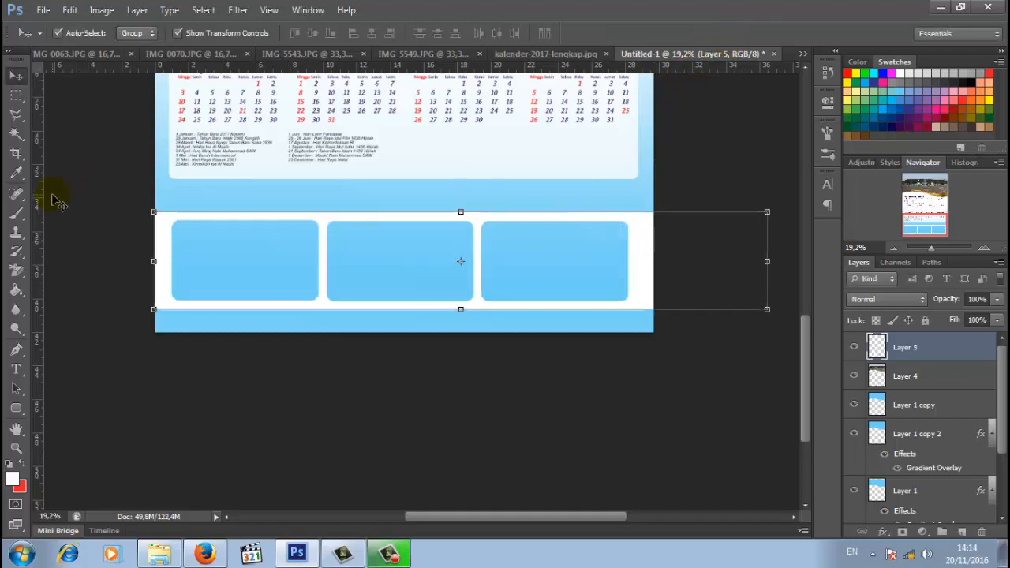
# Step: Crop the document to its existing page bounds to remove the part of the white band that overhangs the page
pyautogui.click(16, 152)
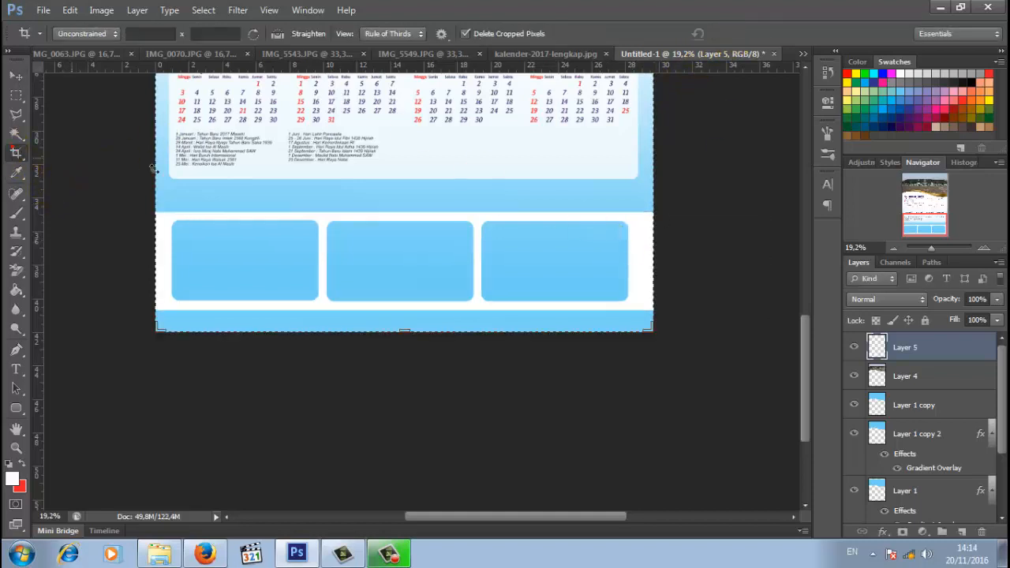
pyautogui.click(327, 192)
pyautogui.click(642, 228)
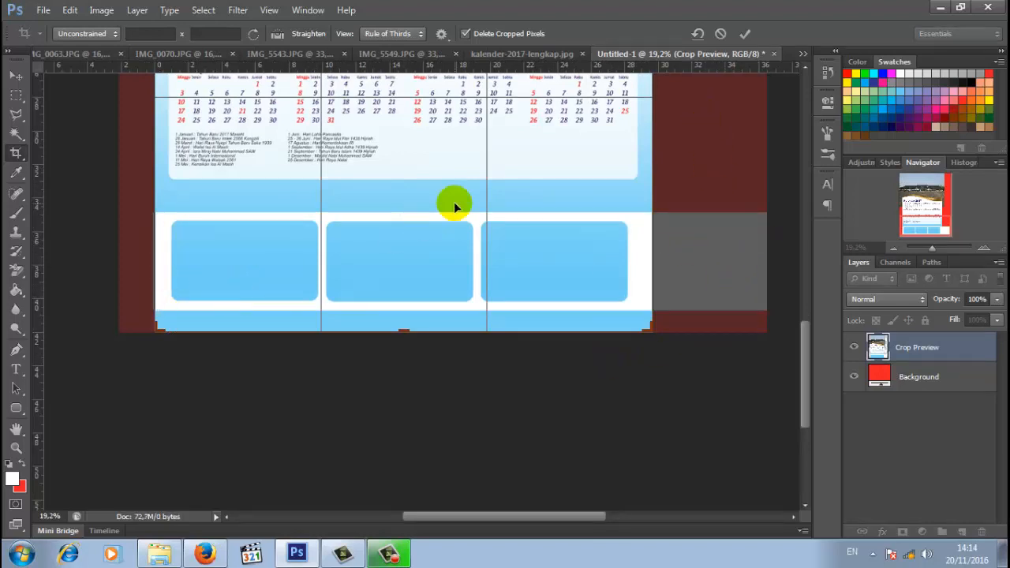
pyautogui.click(745, 33)
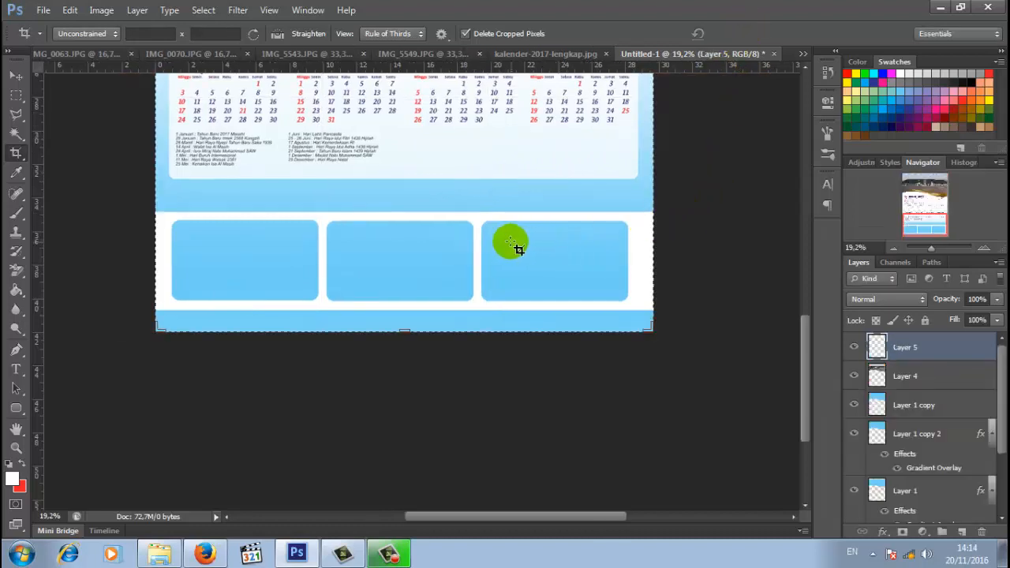
# Step: Warp the white band on Layer 5 with the Flag style at 25% bend and move it up slightly
pyautogui.click(16, 76)
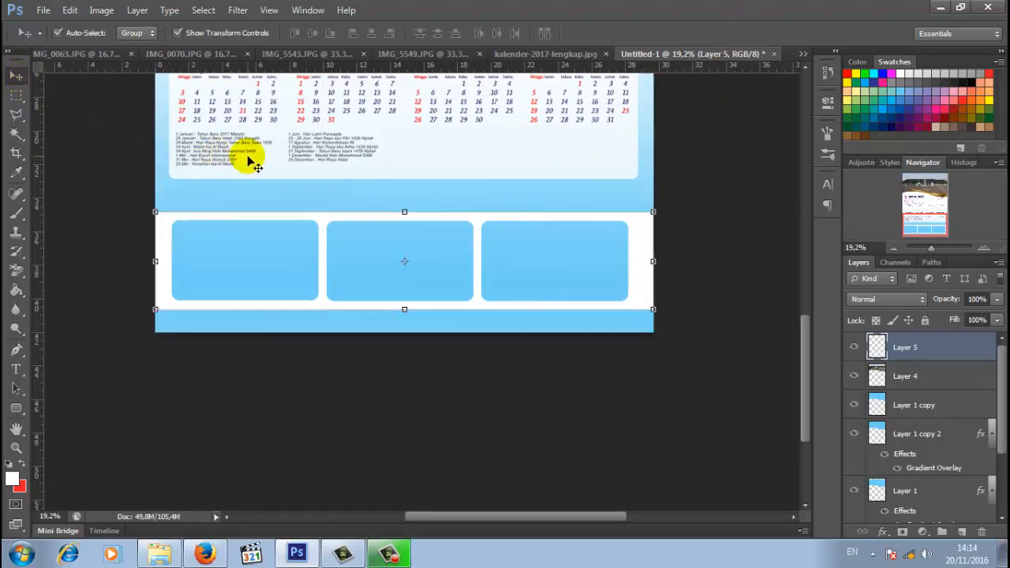
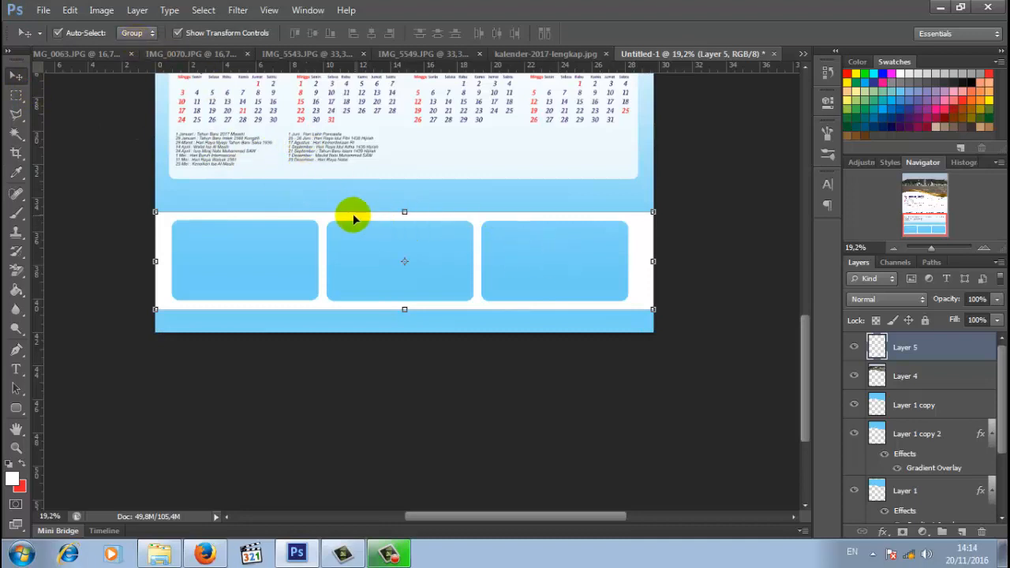
pyautogui.click(71, 10)
pyautogui.click(174, 270)
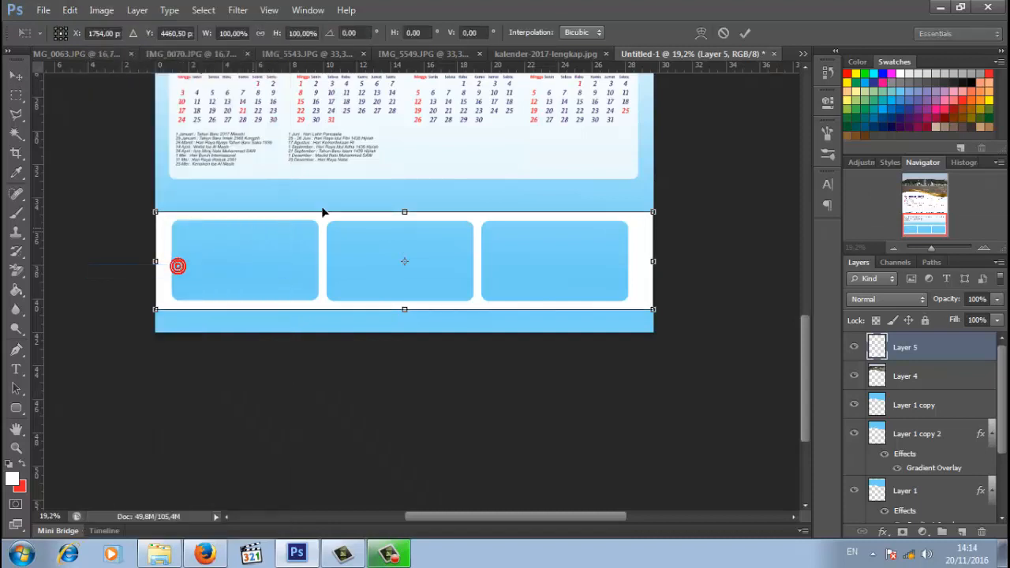
pyautogui.click(701, 33)
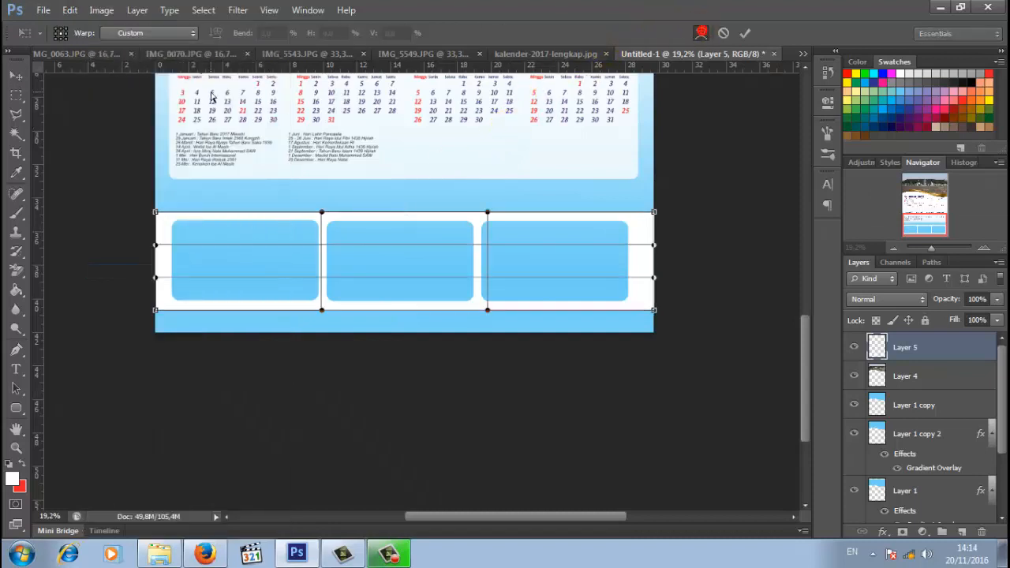
pyautogui.click(188, 33)
pyautogui.click(154, 202)
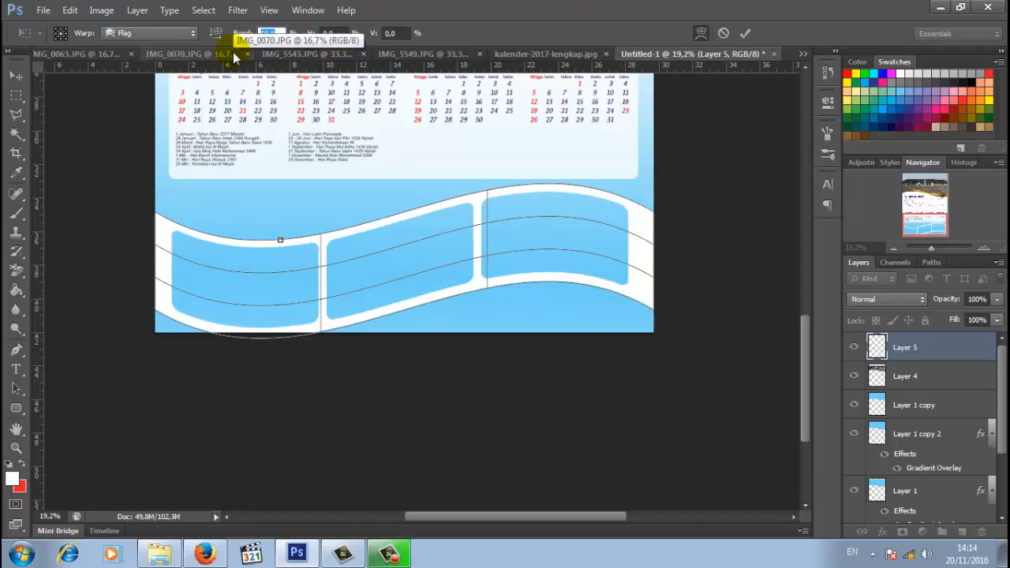
pyautogui.write('25')
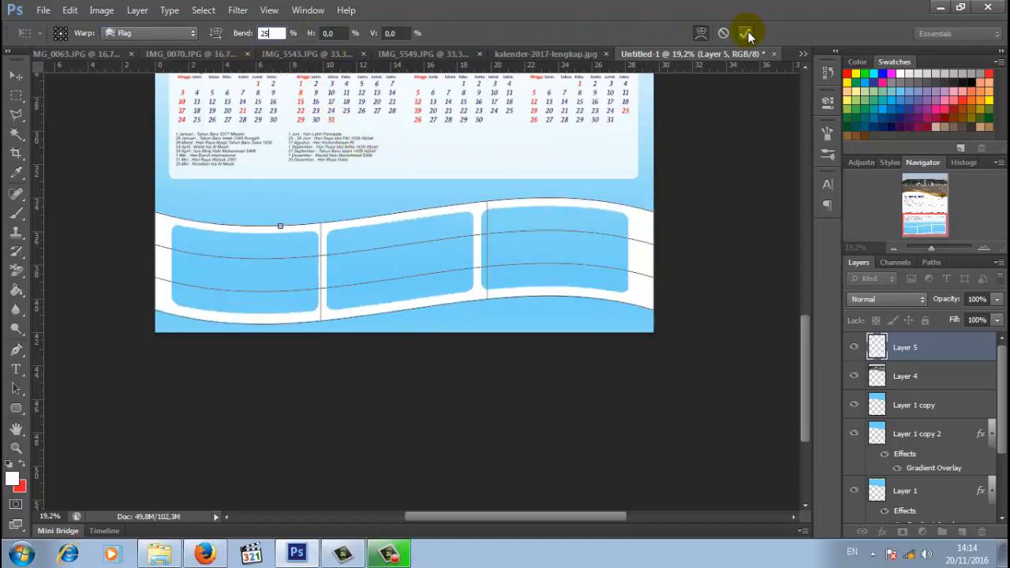
pyautogui.click(745, 33)
pyautogui.moveTo(627, 197); pyautogui.dragTo(640, 244)
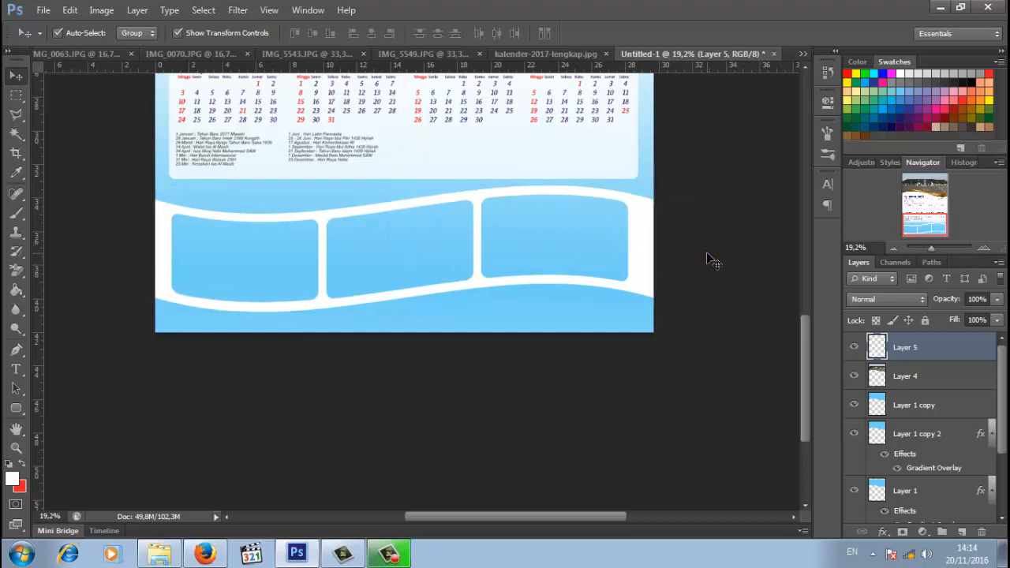
pyautogui.click(684, 212)
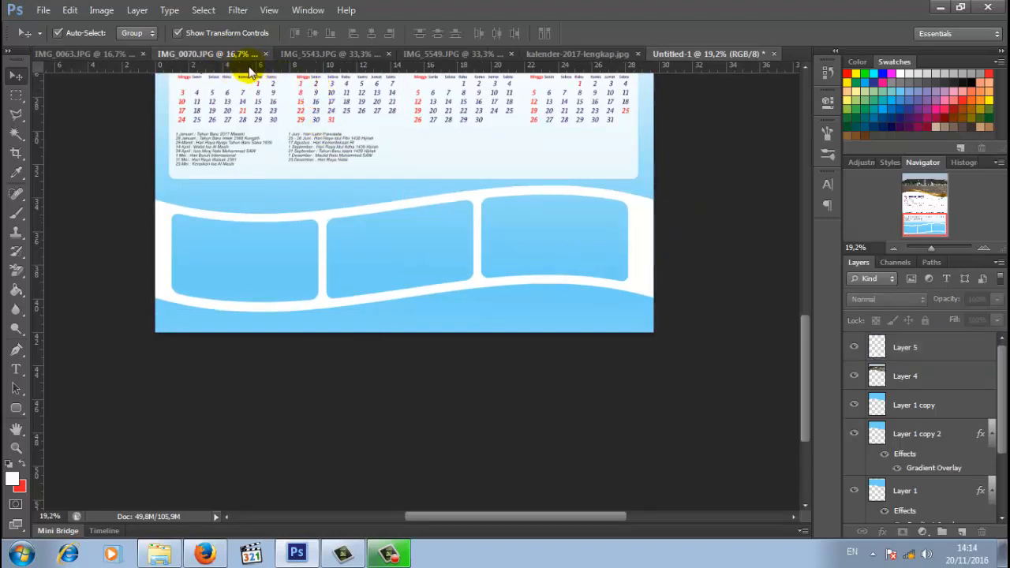
# Step: Bring the photo from IMG_0070.JPG into the calendar document as a new layer above Layer 5
pyautogui.click(206, 53)
pyautogui.moveTo(439, 300); pyautogui.dragTo(430, 241)
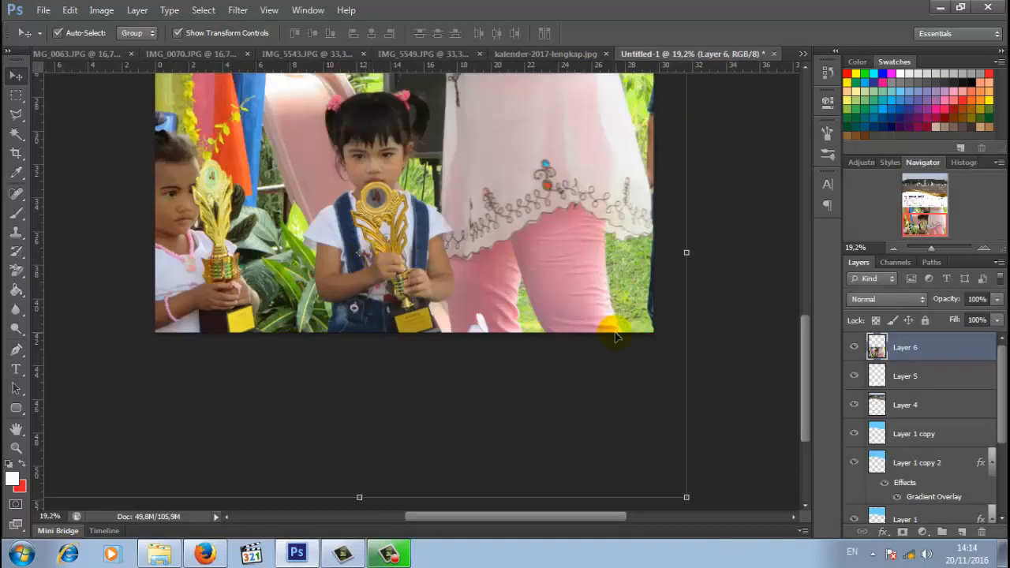
# Step: Scale the Layer 6 photo to about 31% and place it over the white band's first window at 58% opacity
pyautogui.moveTo(688, 495); pyautogui.dragTo(629, 321)
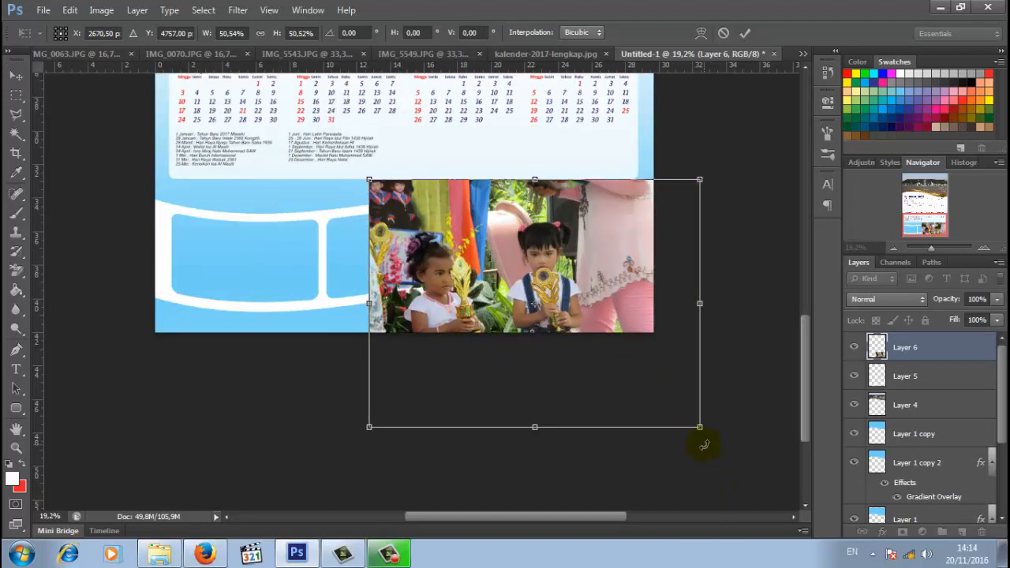
pyautogui.moveTo(699, 426); pyautogui.dragTo(613, 361)
pyautogui.moveTo(535, 315); pyautogui.dragTo(315, 329)
pyautogui.moveTo(393, 376); pyautogui.dragTo(363, 344)
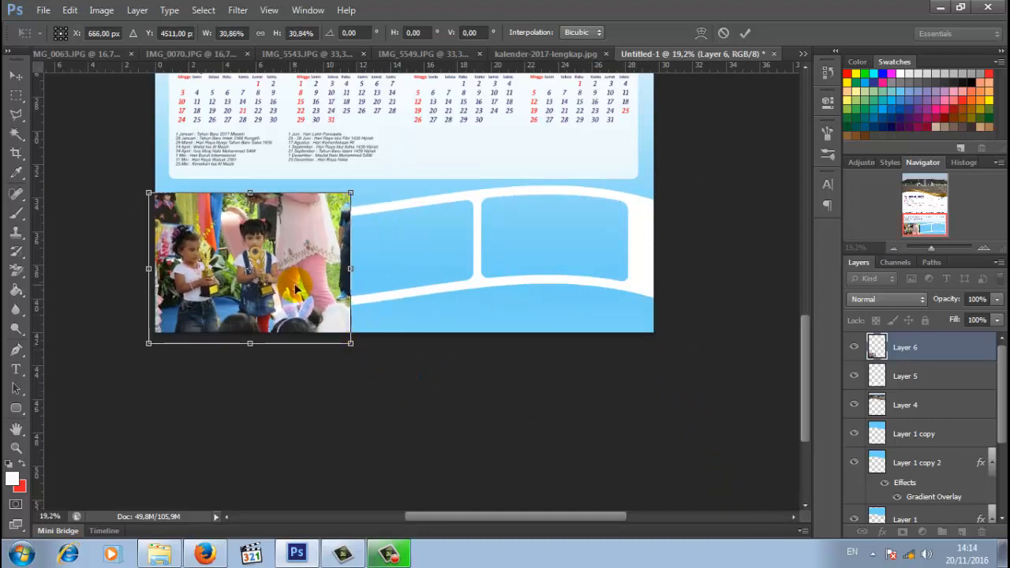
pyautogui.moveTo(293, 289); pyautogui.dragTo(305, 289)
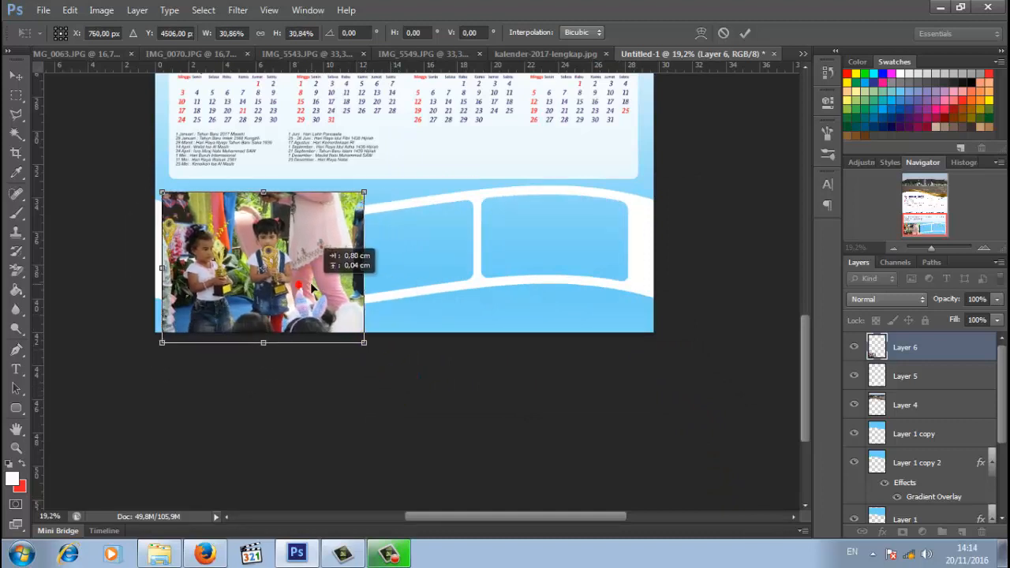
pyautogui.click(745, 33)
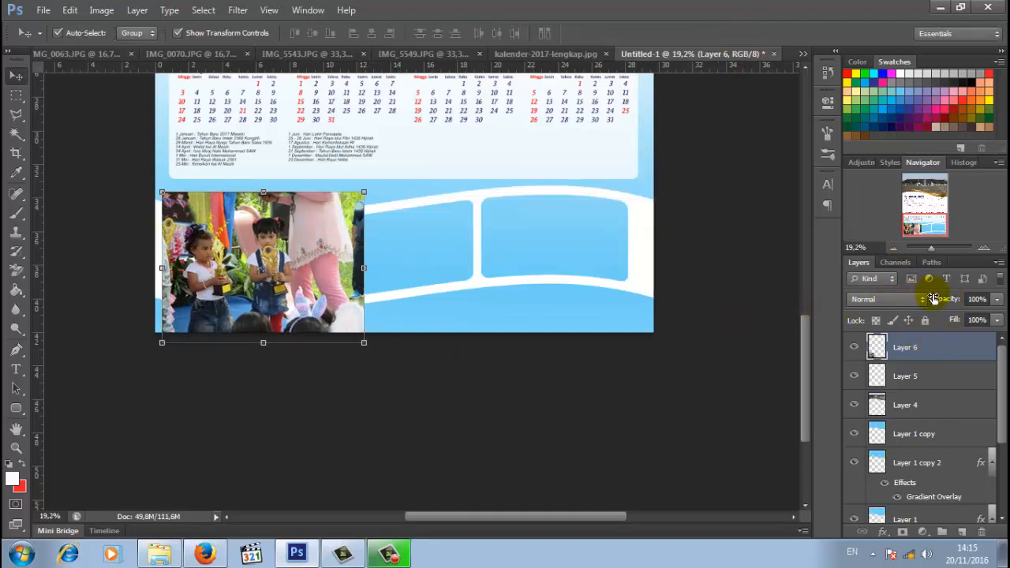
pyautogui.moveTo(954, 304); pyautogui.dragTo(930, 314)
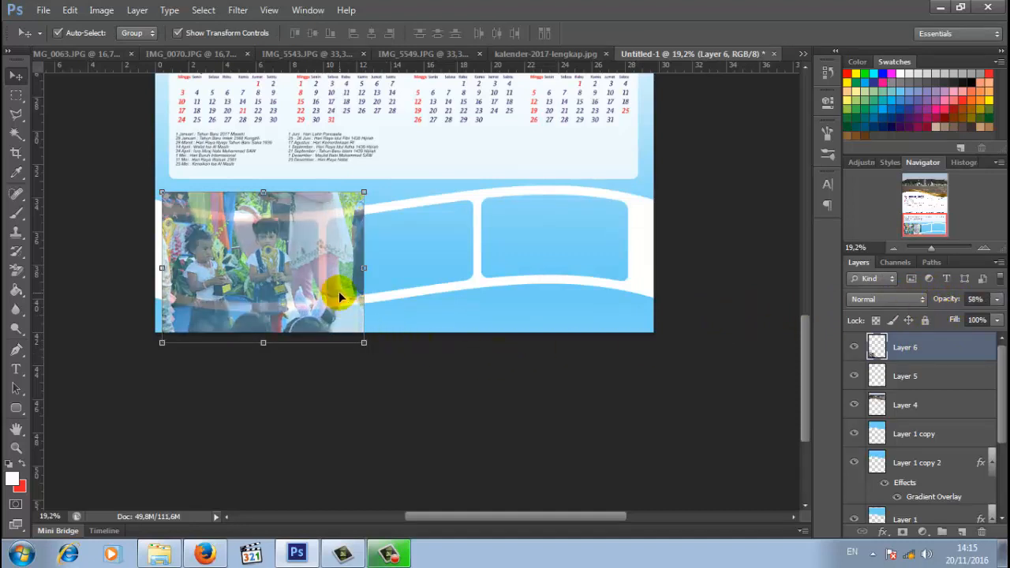
pyautogui.moveTo(338, 292); pyautogui.dragTo(334, 300)
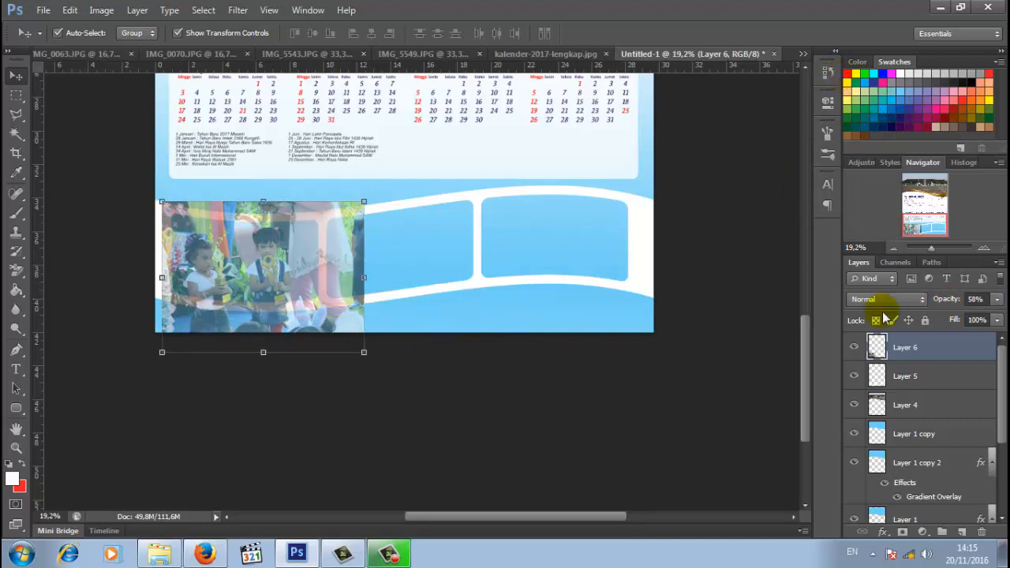
# Step: Trim the Layer 6 photo to the shape of the band's first window on Layer 5 and set its opacity to 100%
pyautogui.click(919, 377)
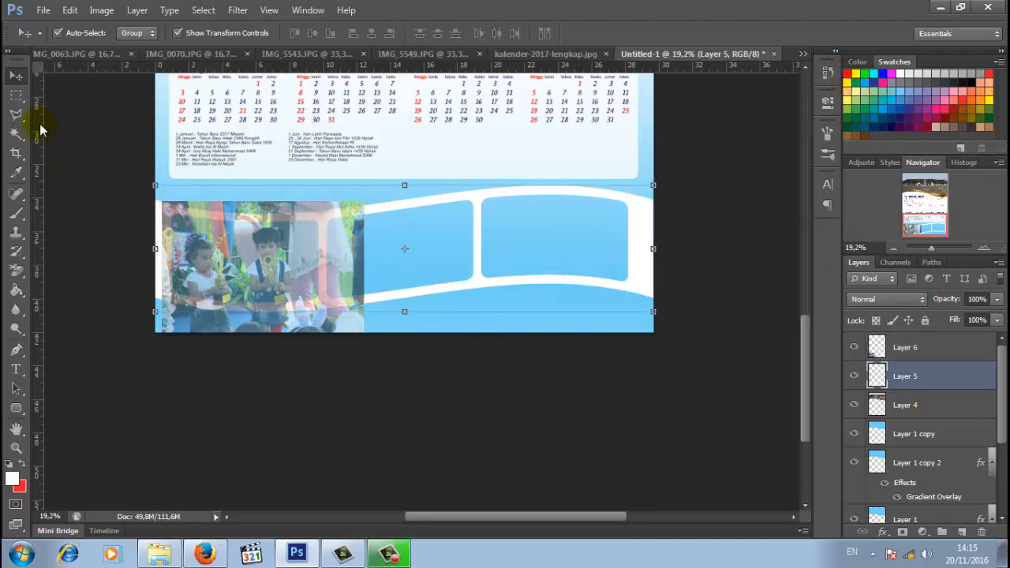
pyautogui.click(12, 143)
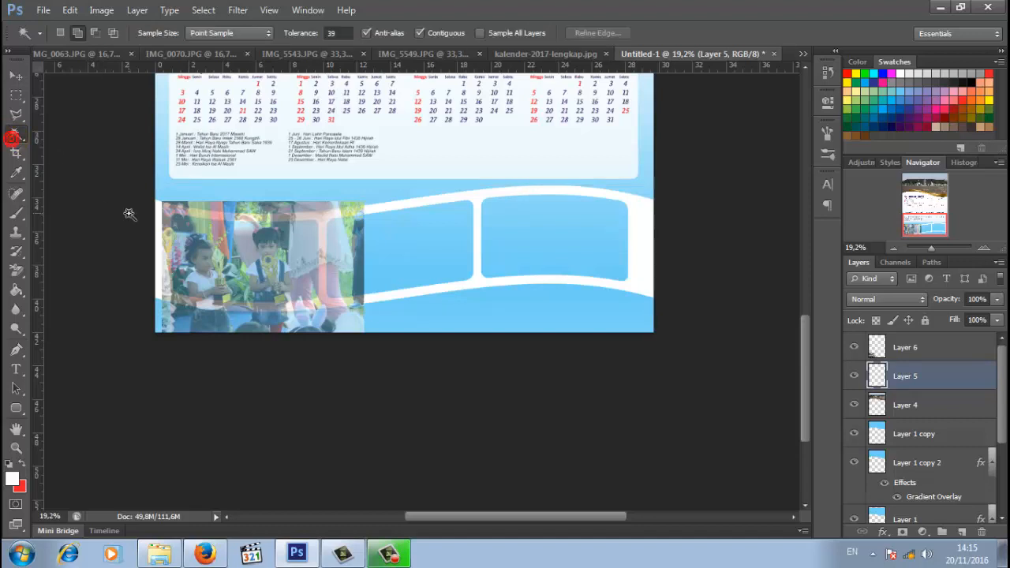
pyautogui.click(238, 264)
pyautogui.rightClick(243, 248)
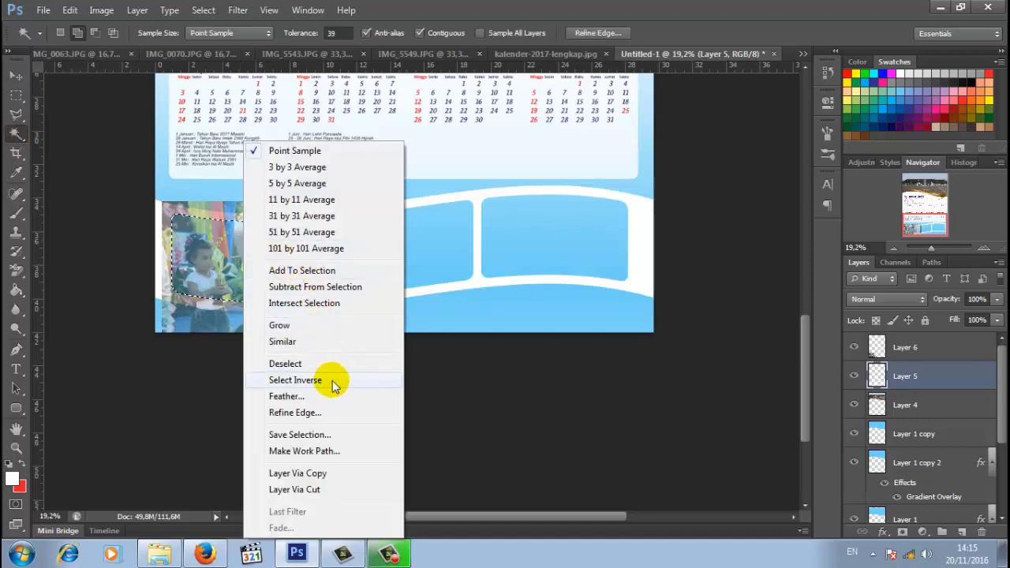
pyautogui.click(329, 381)
pyautogui.click(904, 351)
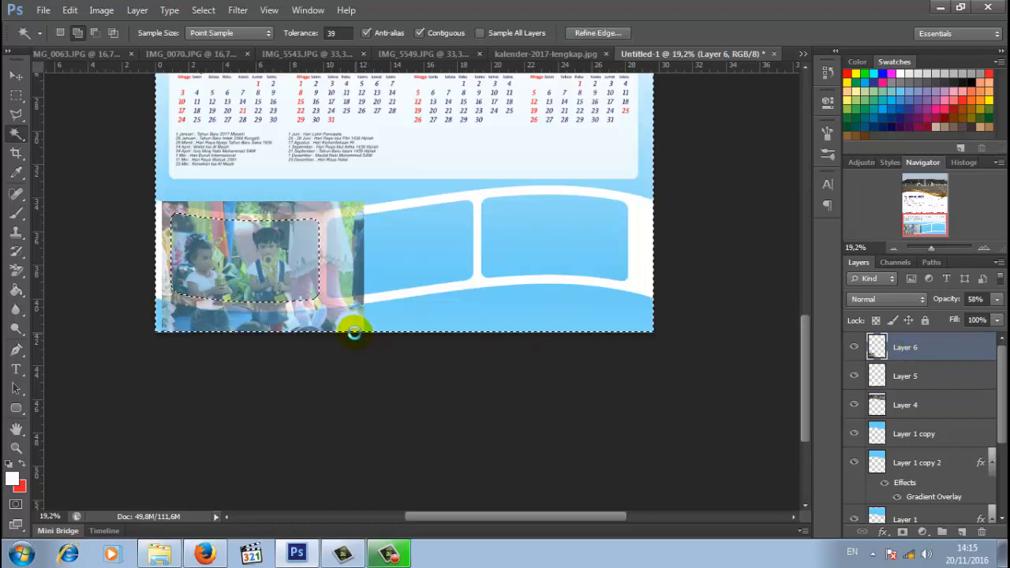
pyautogui.press('Delete')
pyautogui.rightClick(296, 218)
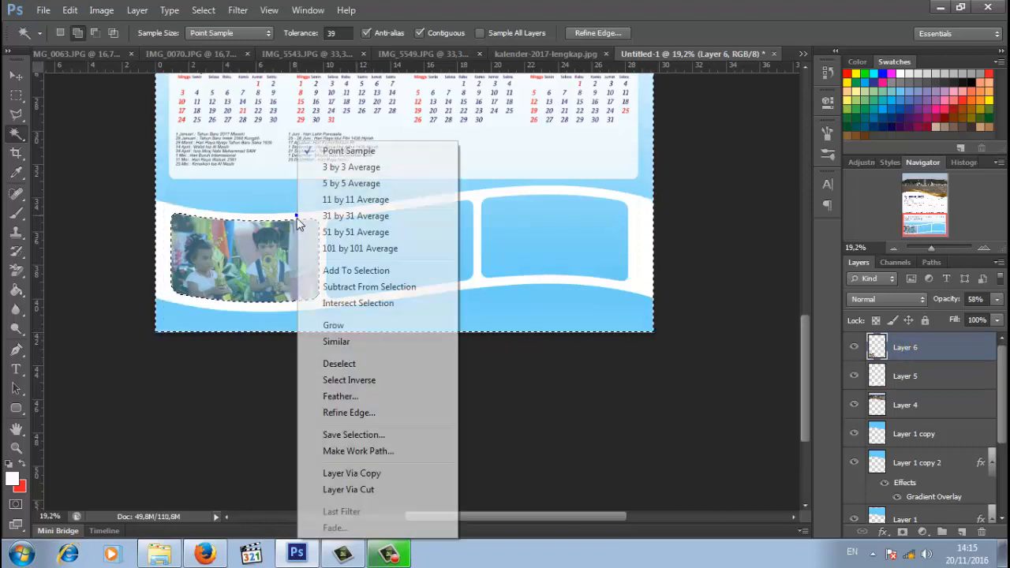
pyautogui.click(352, 364)
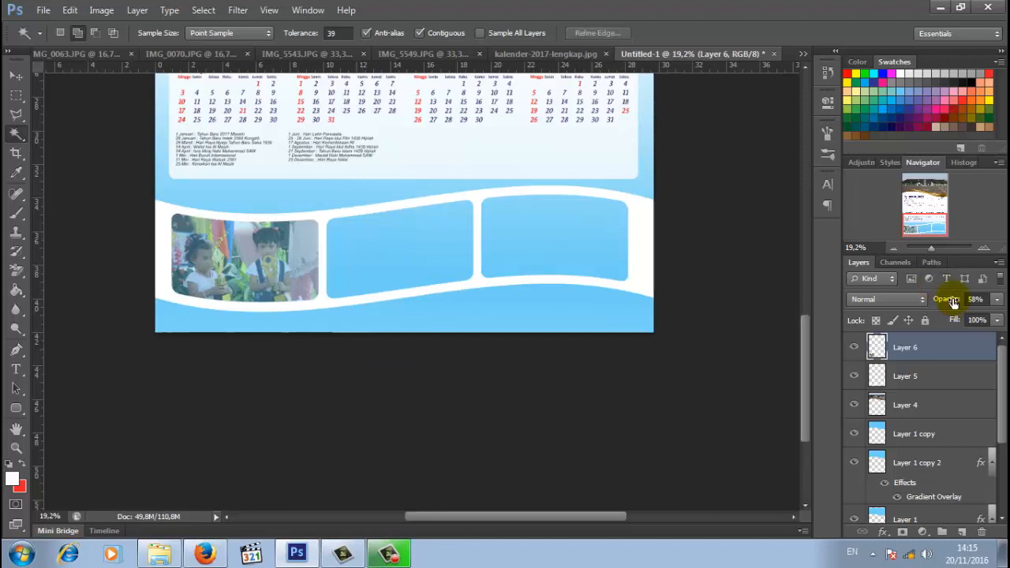
pyautogui.moveTo(953, 302); pyautogui.dragTo(986, 301)
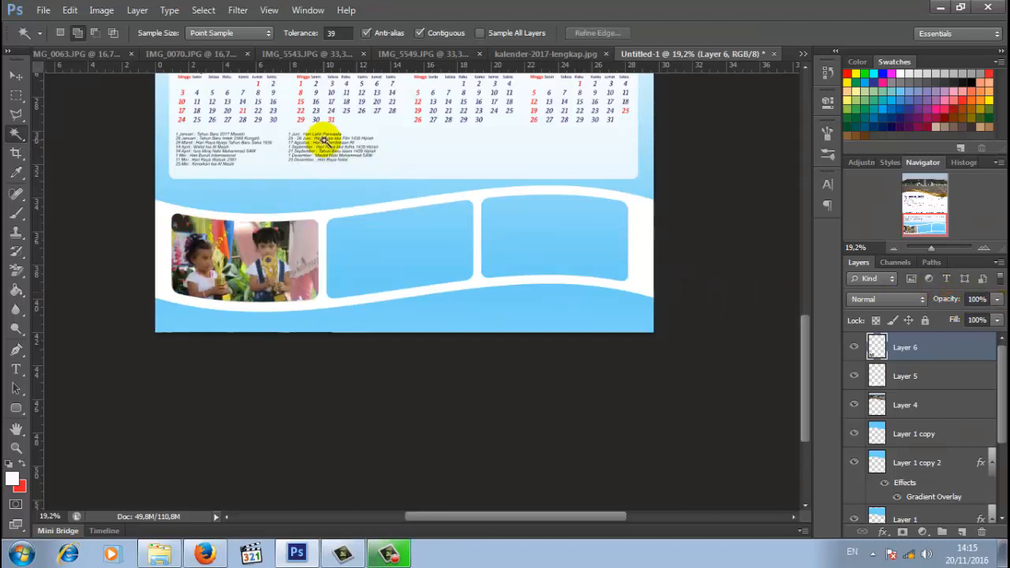
# Step: Bring the photo from IMG_5543.JPG into the calendar document as a new layer above Layer 6
pyautogui.click(320, 57)
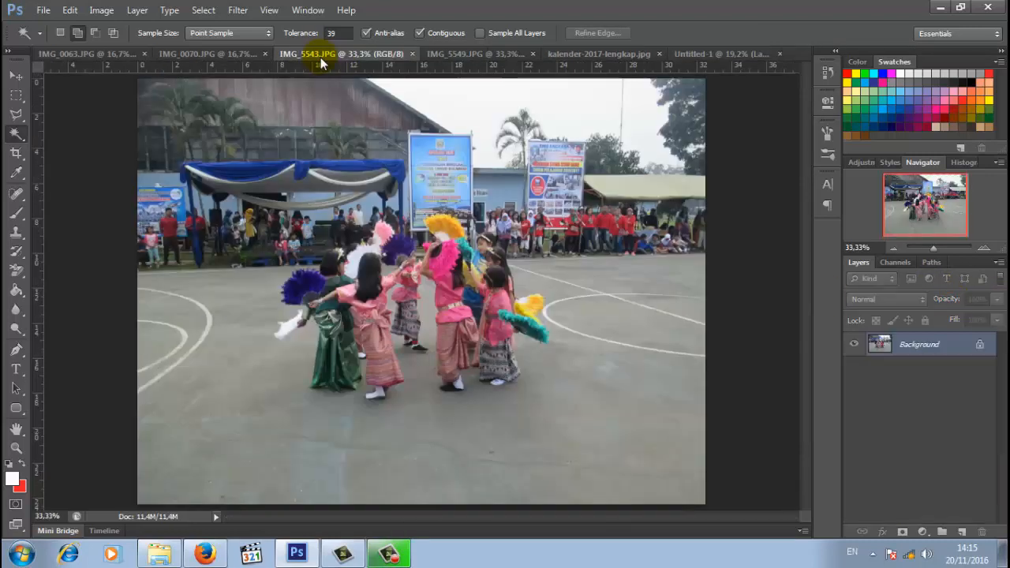
pyautogui.click(16, 77)
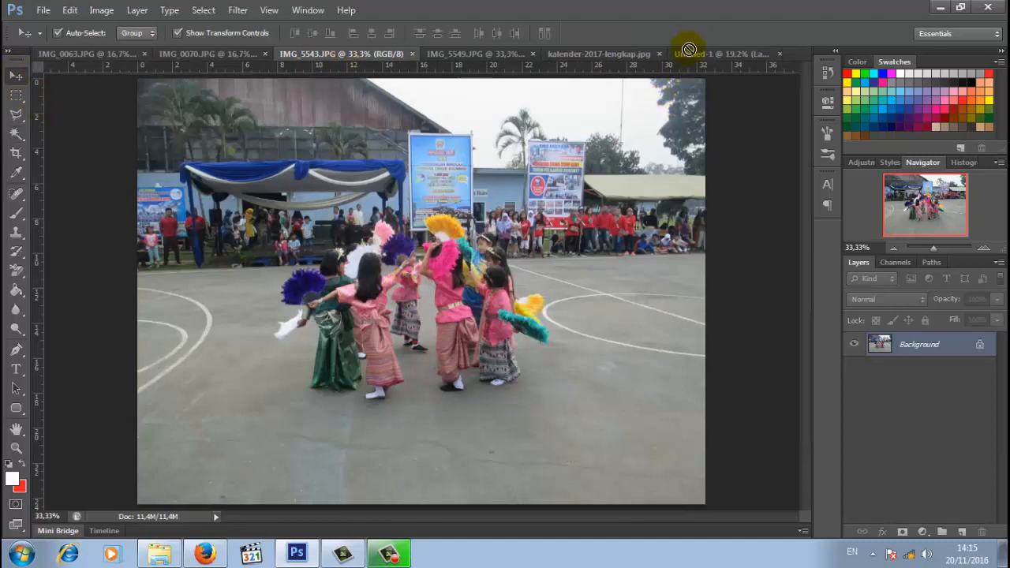
pyautogui.moveTo(688, 49); pyautogui.dragTo(391, 252)
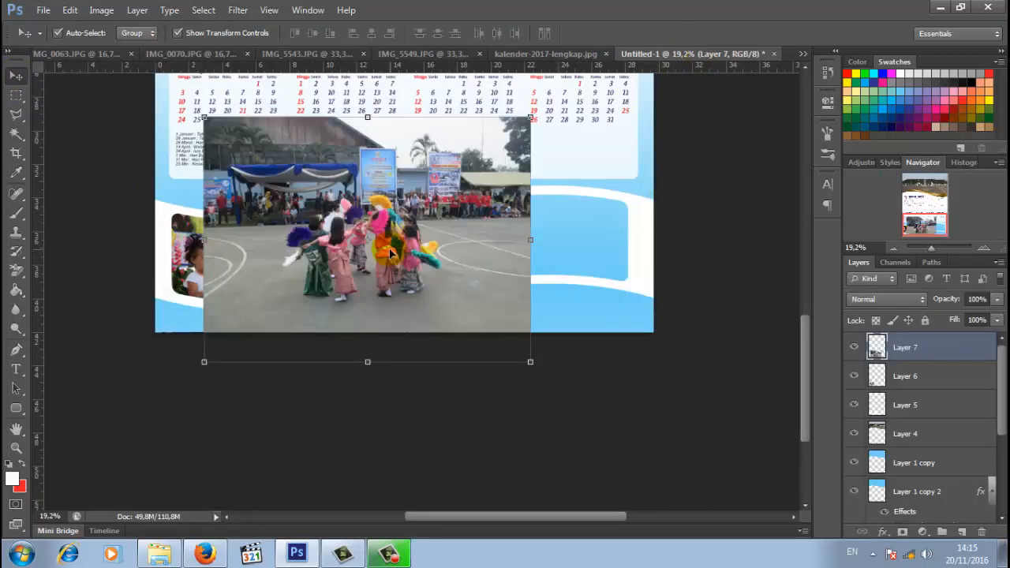
# Step: Scale the dancers photo on Layer 7 to 58.16% and place it over the band's middle window at 73% opacity
pyautogui.moveTo(439, 223); pyautogui.dragTo(523, 221)
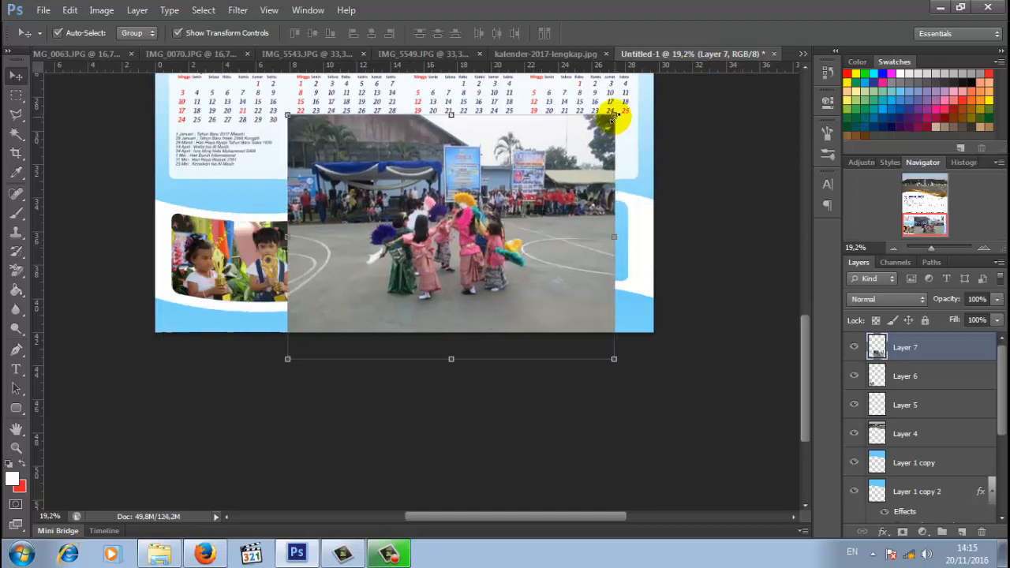
pyautogui.moveTo(614, 116); pyautogui.dragTo(477, 217)
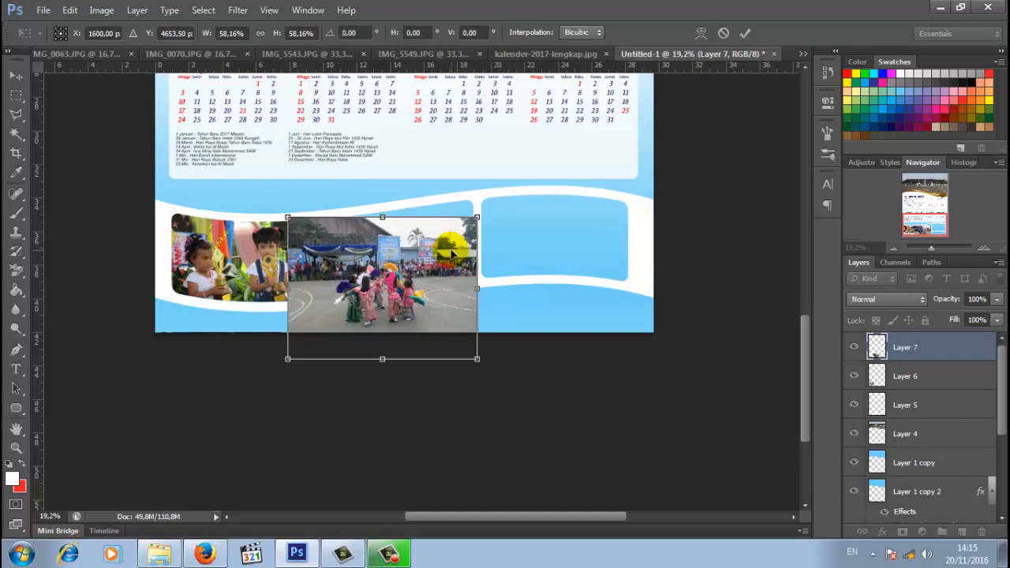
pyautogui.moveTo(451, 252); pyautogui.dragTo(467, 220)
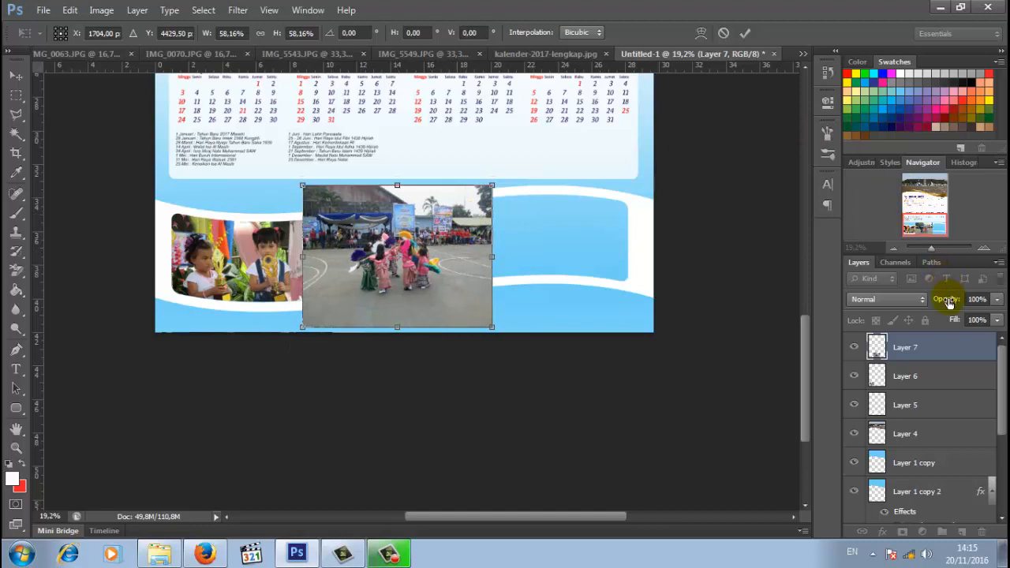
pyautogui.moveTo(949, 304); pyautogui.dragTo(930, 303)
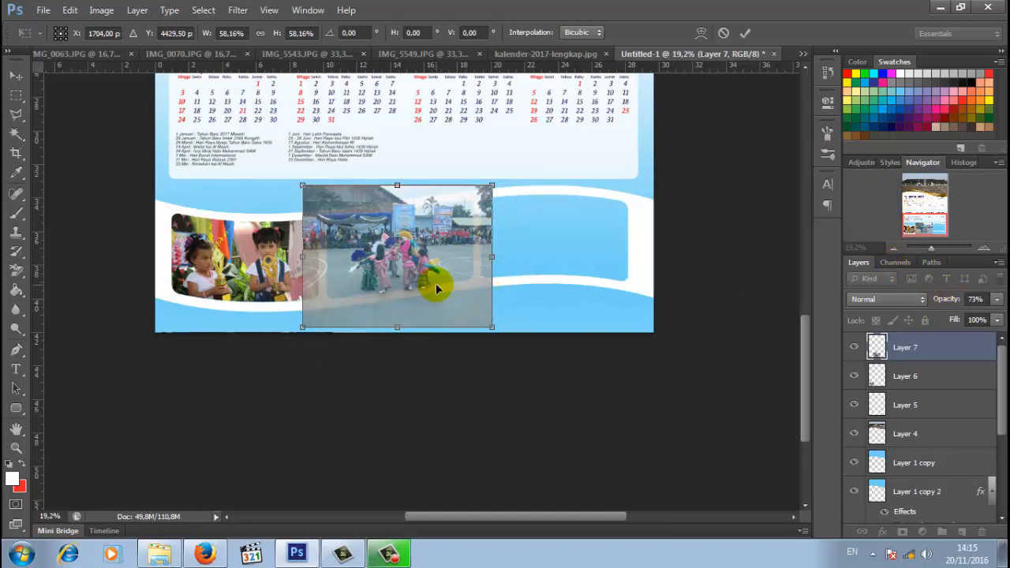
pyautogui.moveTo(445, 288)
pyautogui.mouseDown()
pyautogui.moveTo(442, 277)
pyautogui.moveTo(450, 281)
pyautogui.mouseUp()
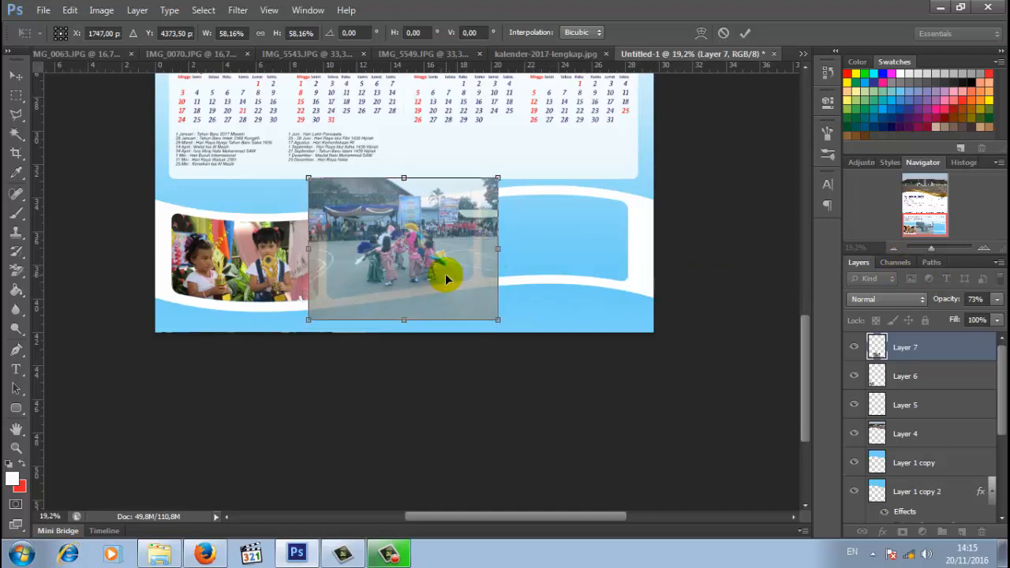
pyautogui.click(747, 33)
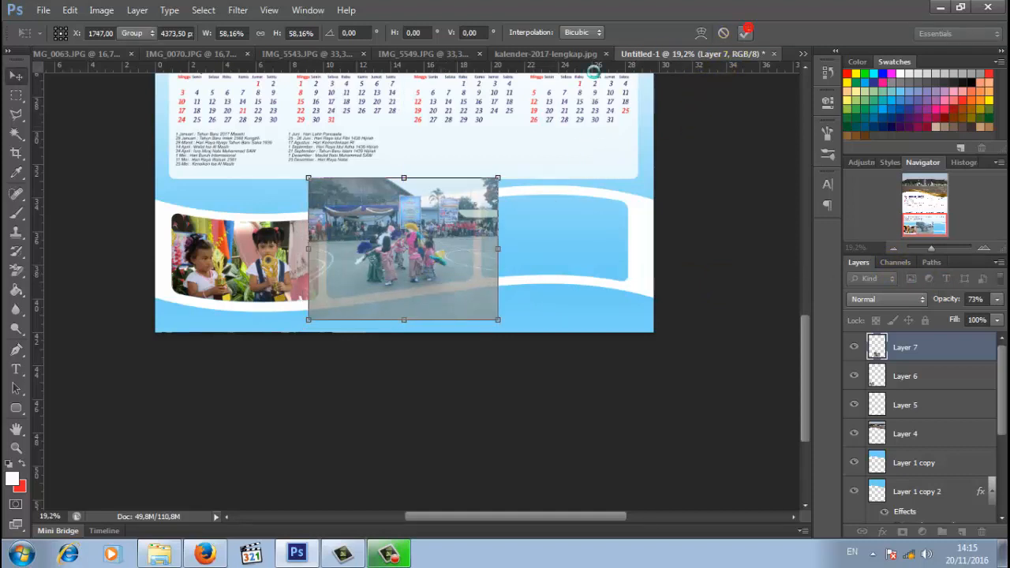
# Step: Trim the Layer 7 photo to the shape of the band's middle window on Layer 5 and set its opacity to 100%
pyautogui.click(19, 135)
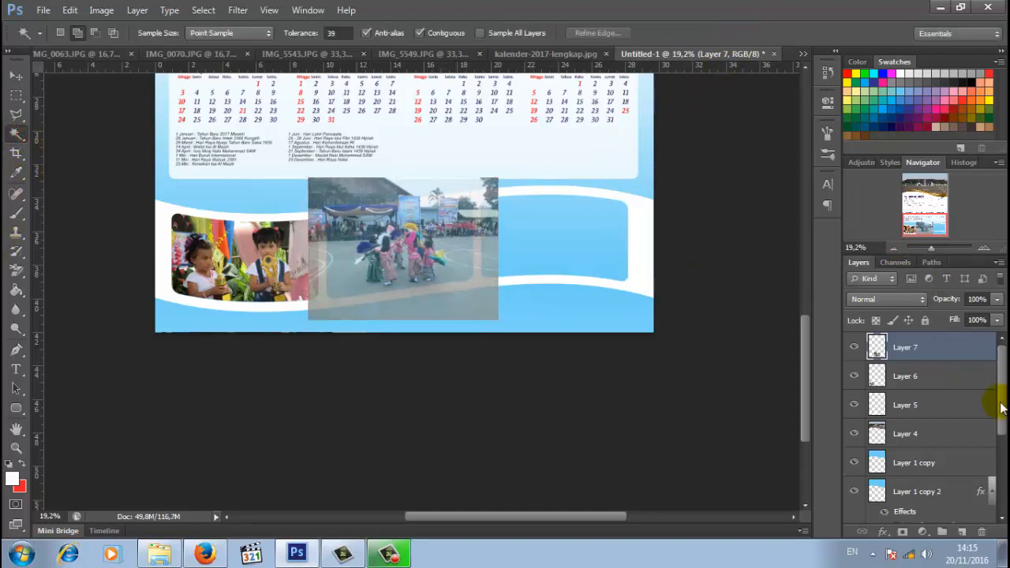
pyautogui.click(892, 402)
pyautogui.click(380, 236)
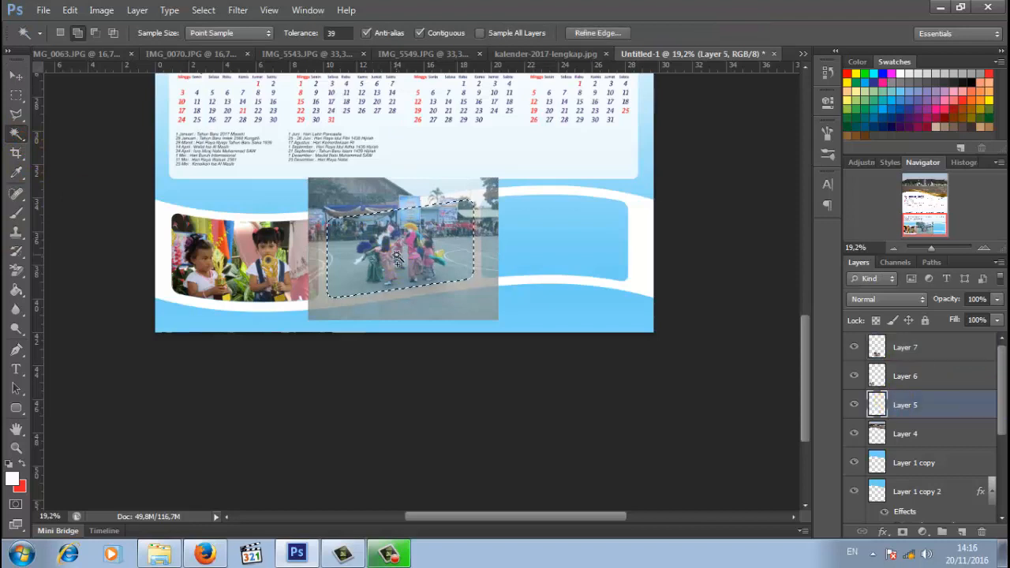
pyautogui.rightClick(397, 259)
pyautogui.click(466, 383)
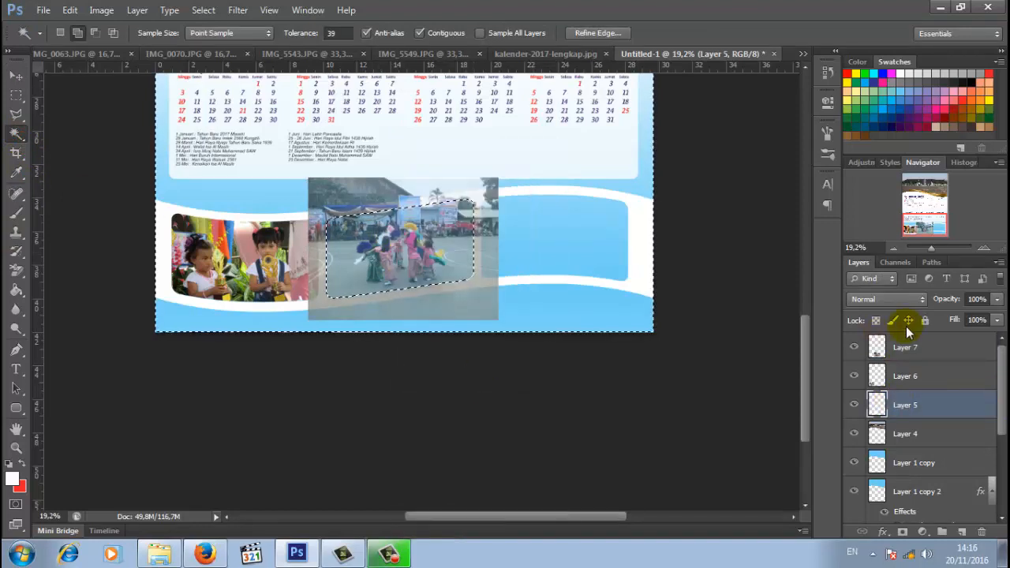
pyautogui.click(907, 347)
pyautogui.press('7')
pyautogui.press('3')
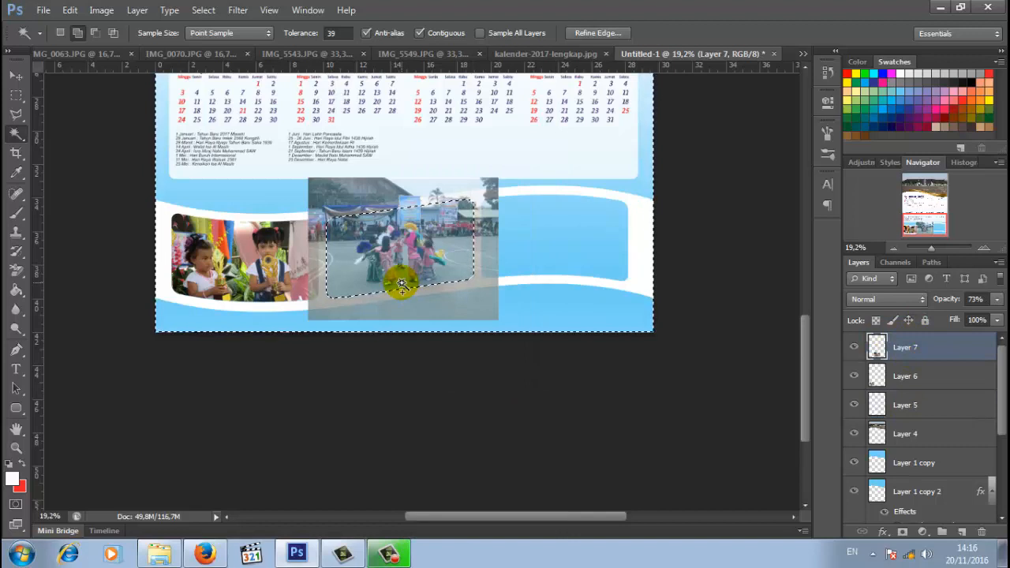
pyautogui.press('Delete')
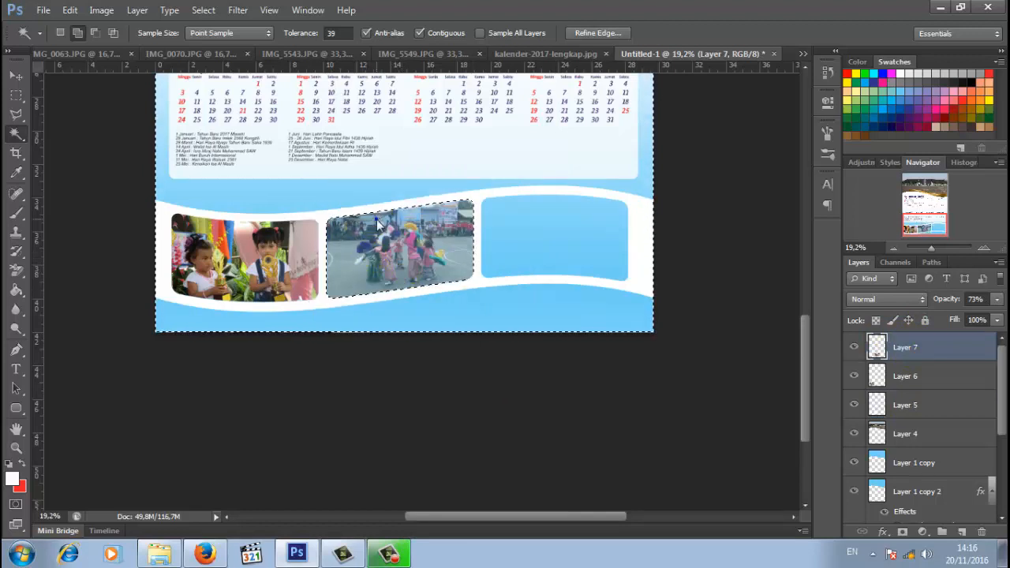
pyautogui.rightClick(377, 221)
pyautogui.click(444, 365)
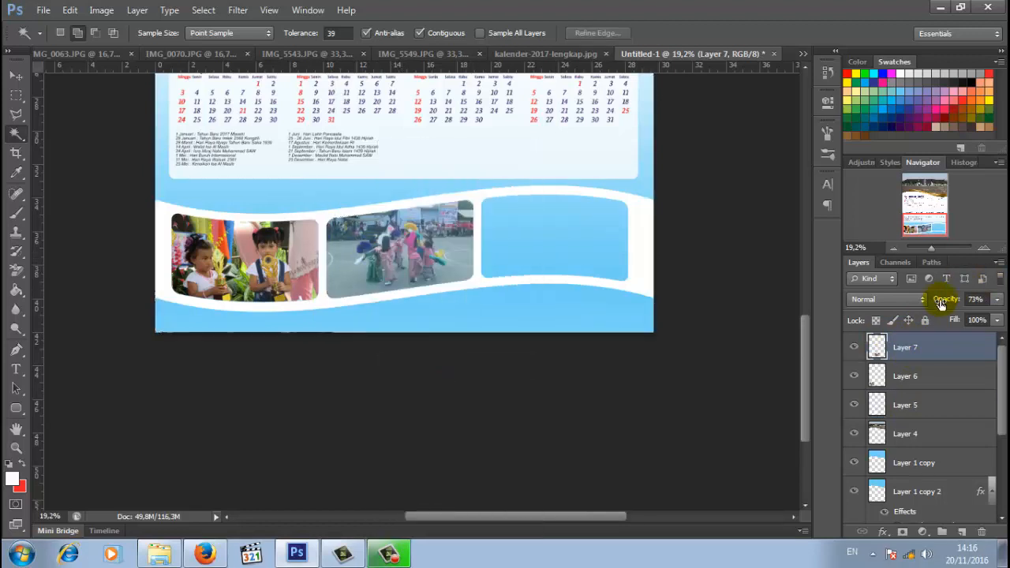
pyautogui.moveTo(942, 302); pyautogui.dragTo(1004, 301)
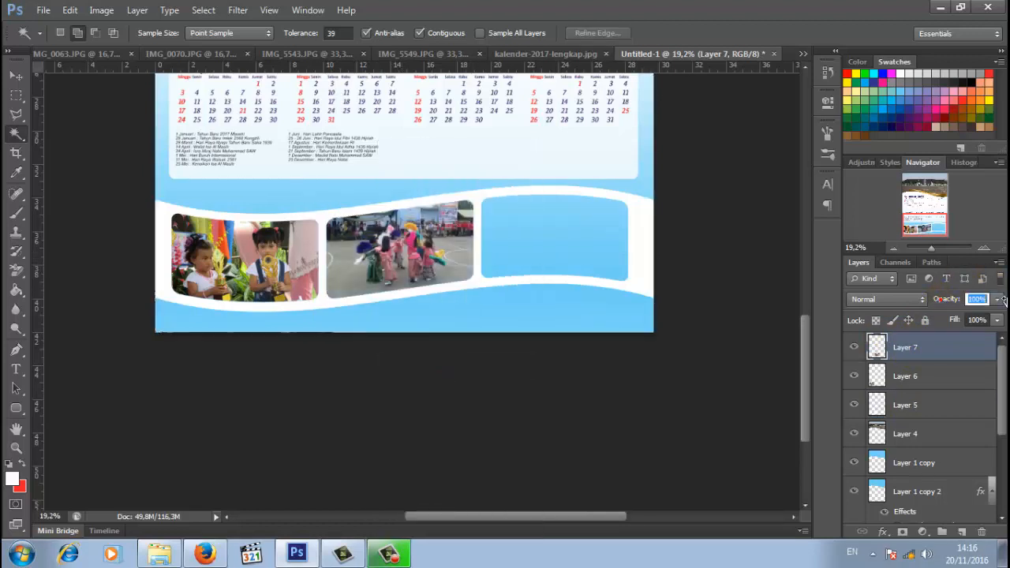
# Step: Bring the photo from IMG_5549.JPG into the calendar document as a new layer above Layer 7
pyautogui.click(399, 56)
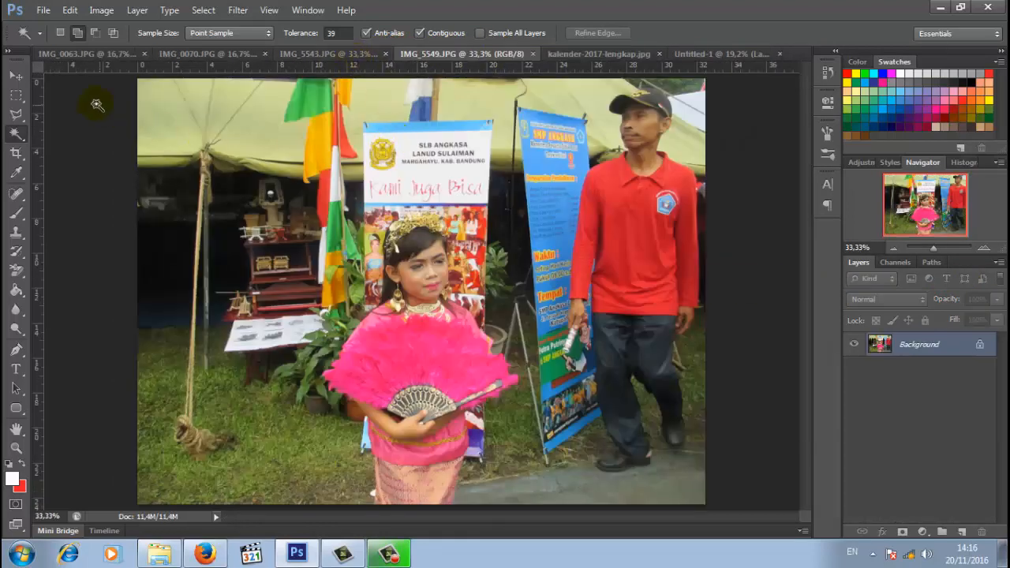
pyautogui.click(13, 79)
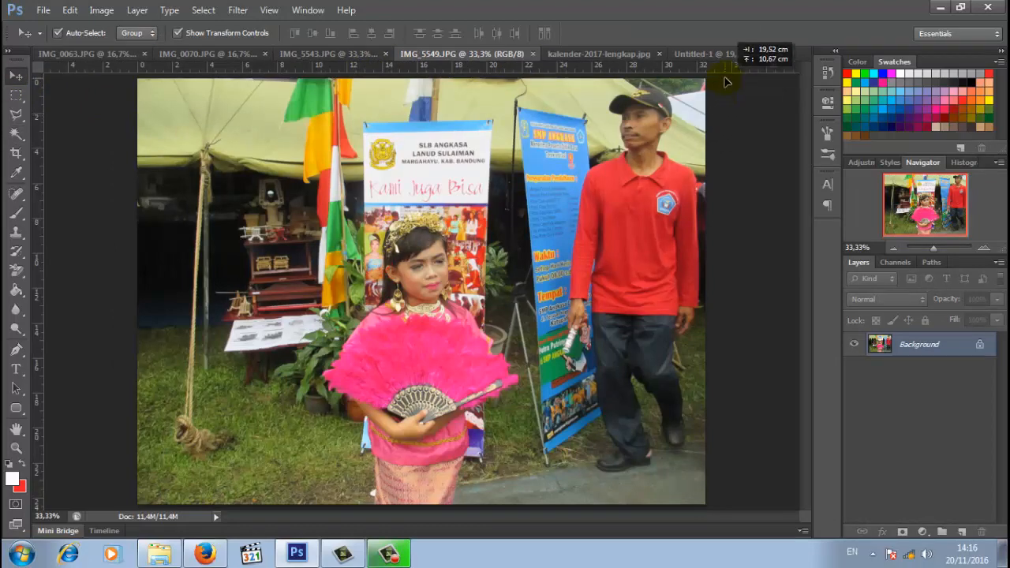
pyautogui.moveTo(726, 60); pyautogui.dragTo(575, 203)
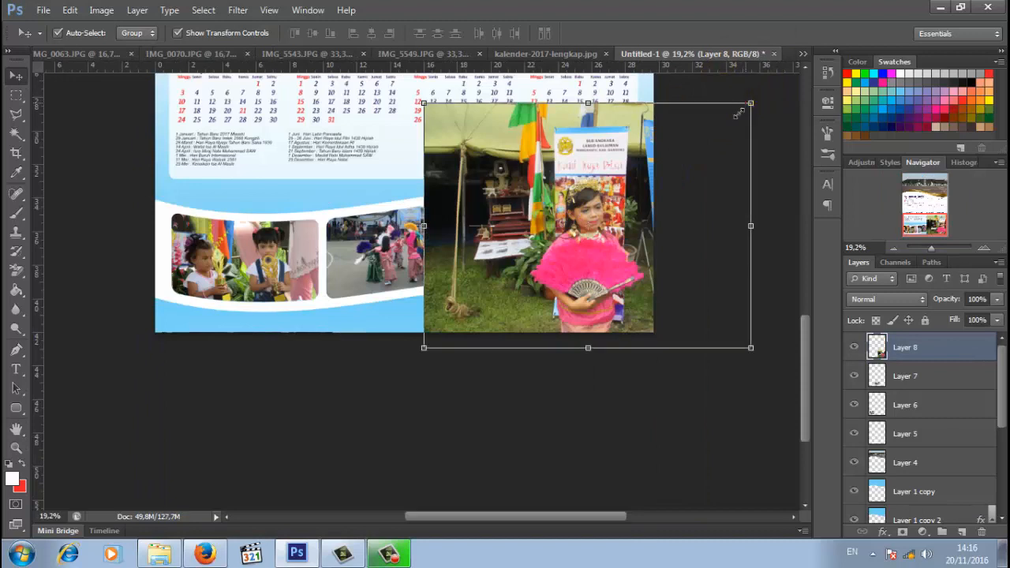
# Step: Scale the Layer 8 photo to about 53% and place it over the band's third window
pyautogui.moveTo(740, 108); pyautogui.dragTo(597, 218)
pyautogui.moveTo(566, 269); pyautogui.dragTo(612, 213)
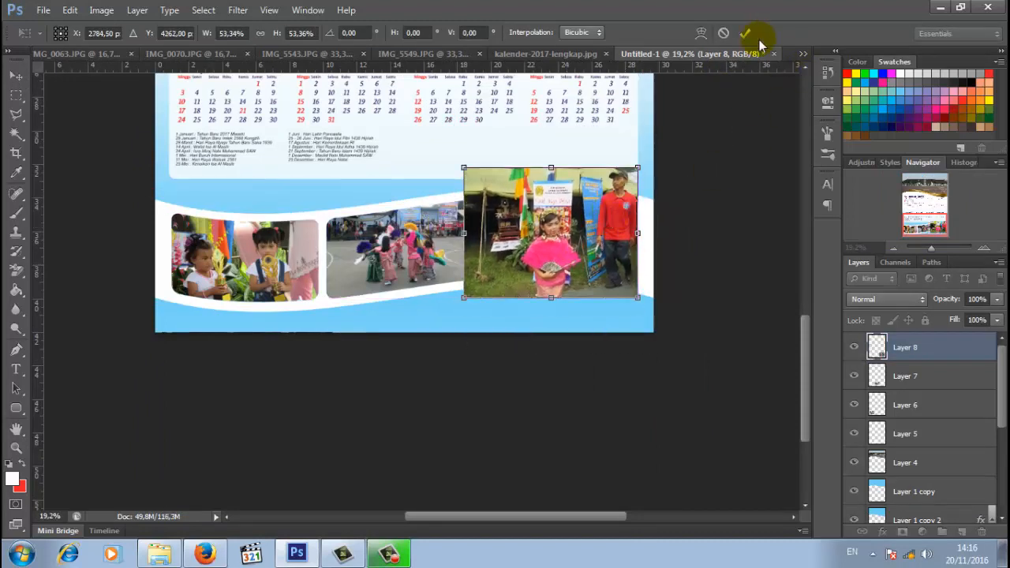
pyautogui.click(740, 33)
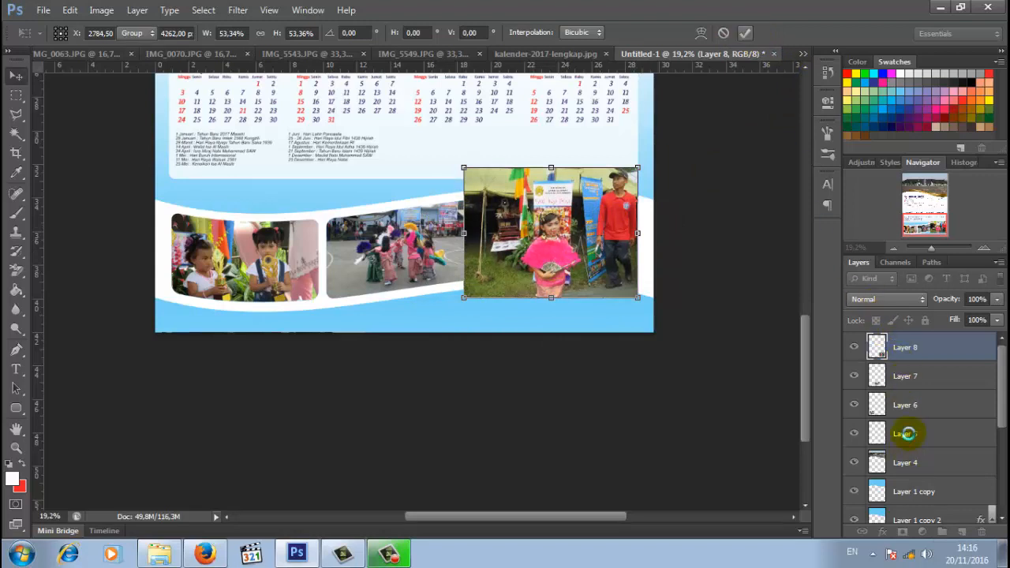
# Step: Trim the Layer 8 photo to the shape of the band's third window on Layer 5 and clear the selection
pyautogui.click(908, 434)
pyautogui.click(16, 136)
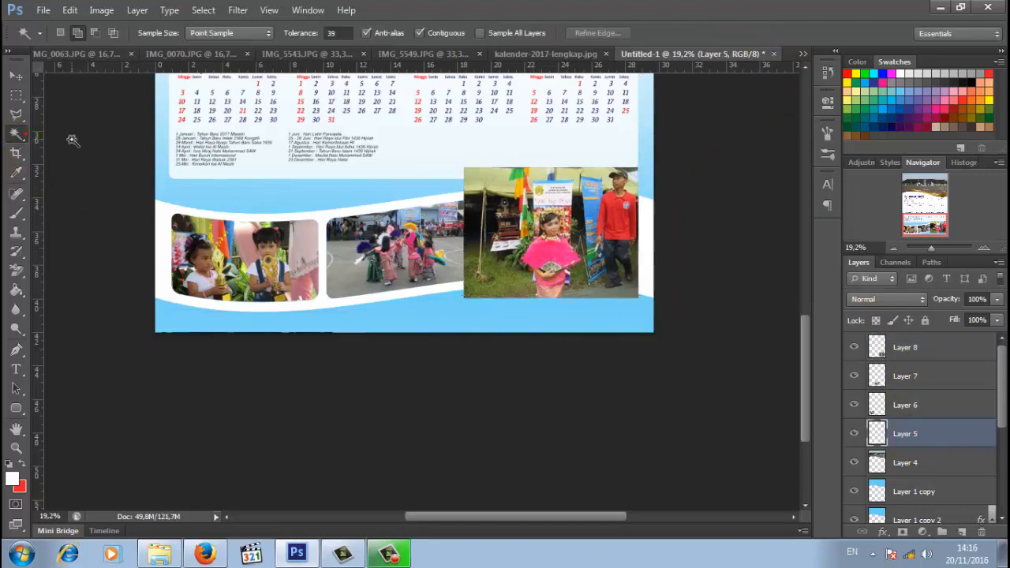
pyautogui.click(508, 215)
pyautogui.rightClick(515, 215)
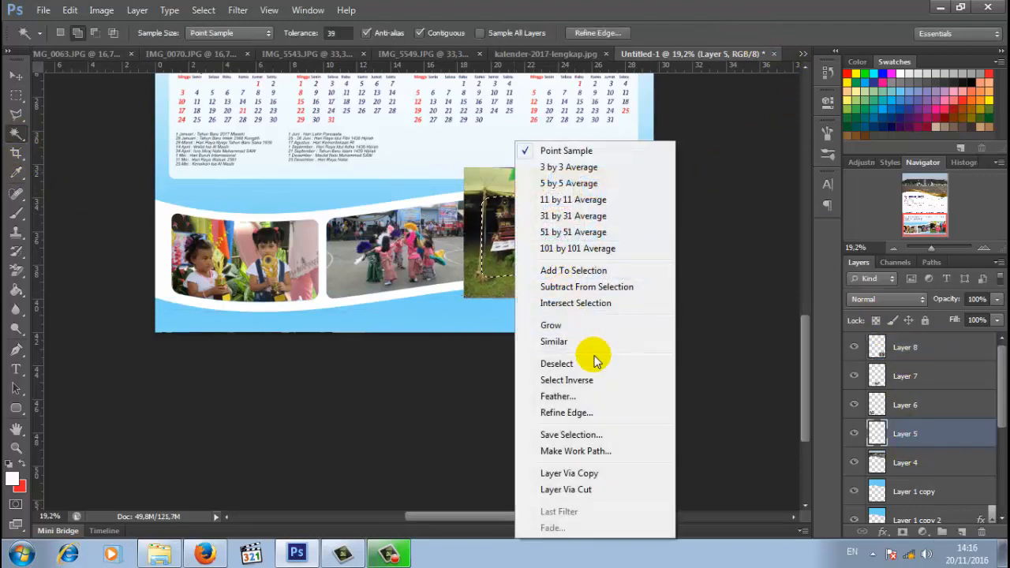
pyautogui.click(603, 381)
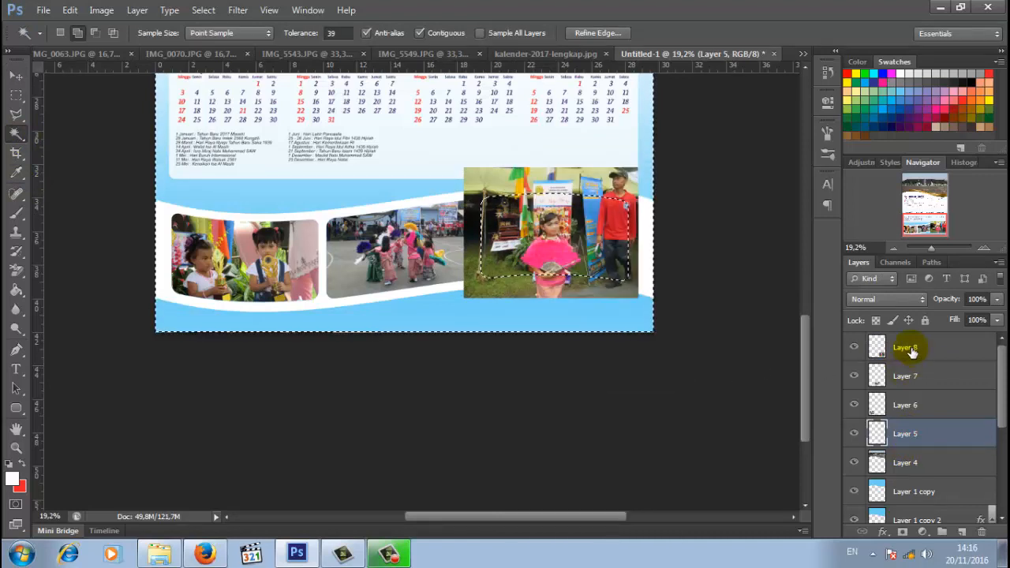
pyautogui.click(908, 347)
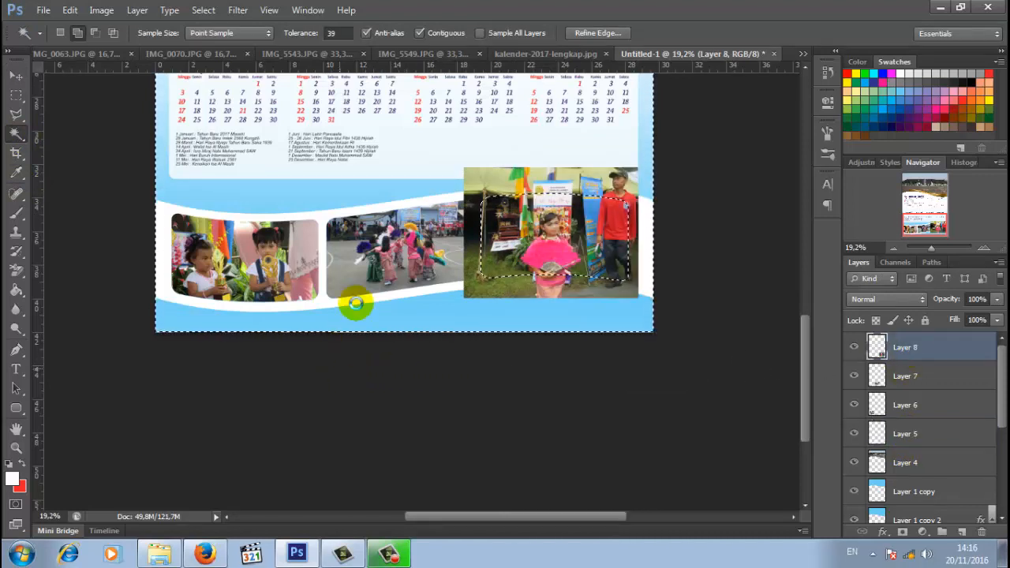
pyautogui.press('Delete')
pyautogui.rightClick(424, 142)
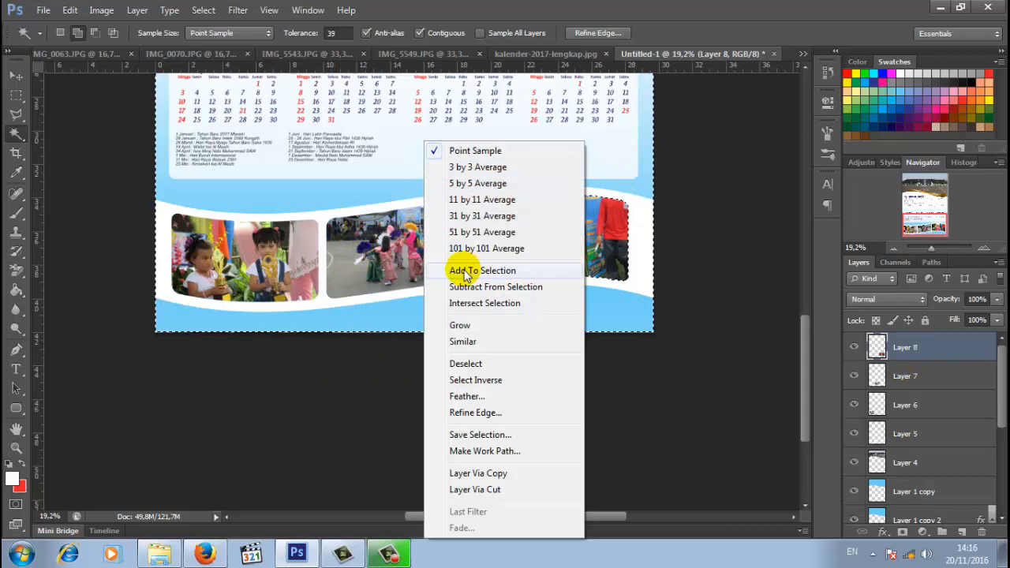
pyautogui.click(497, 368)
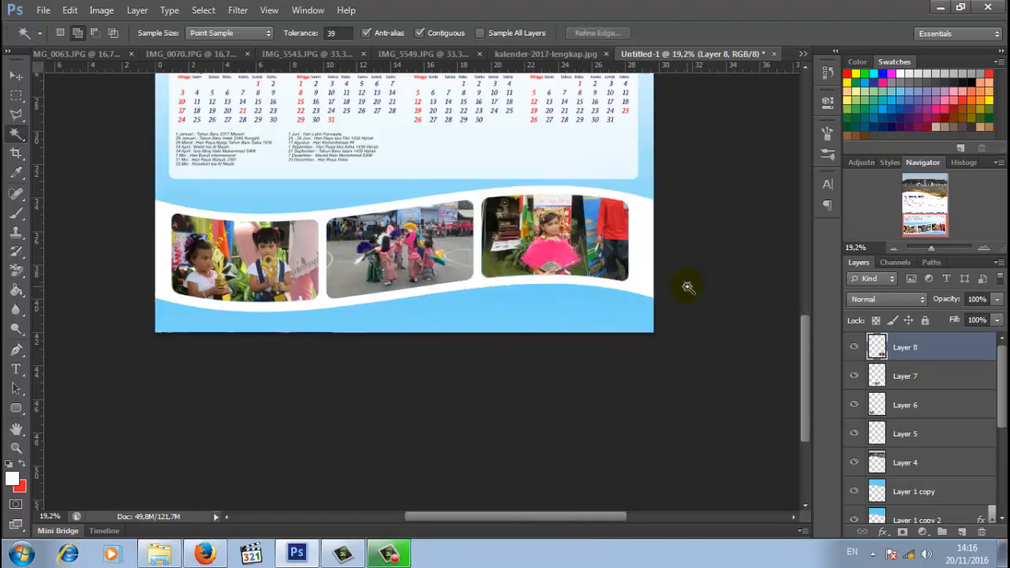
pyautogui.click(926, 249)
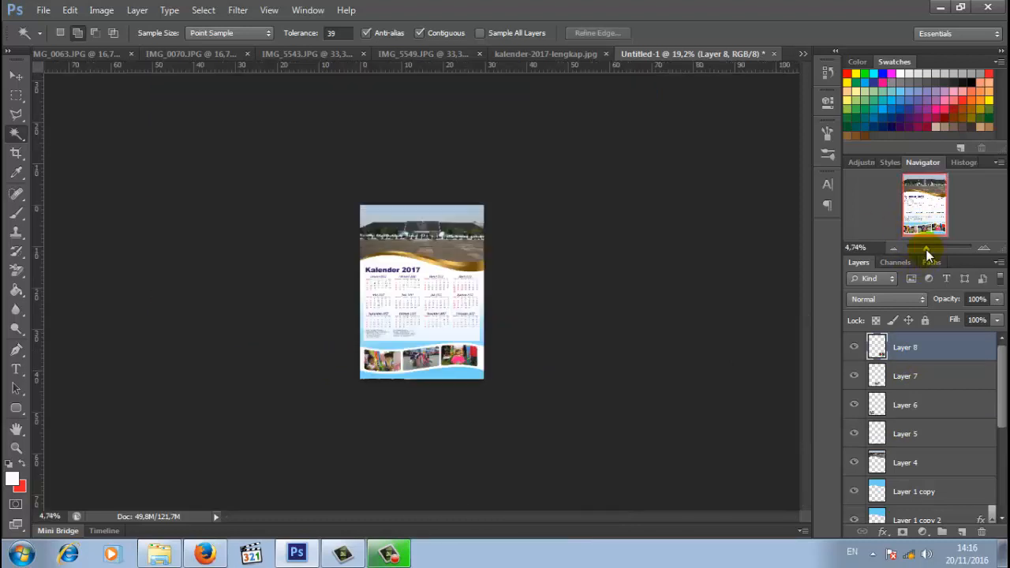
pyautogui.moveTo(927, 250); pyautogui.dragTo(933, 249)
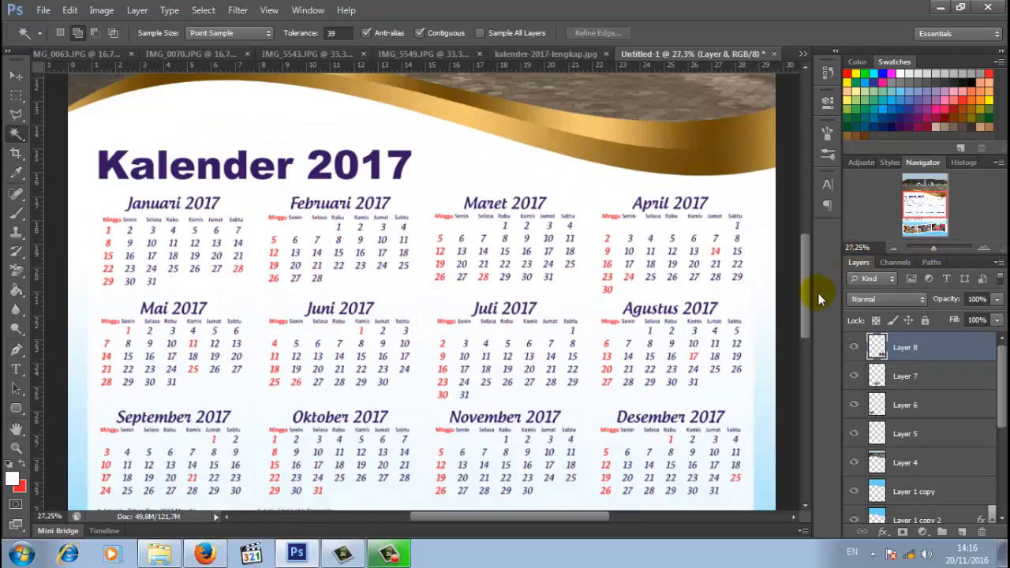
pyautogui.moveTo(807, 303); pyautogui.dragTo(813, 170)
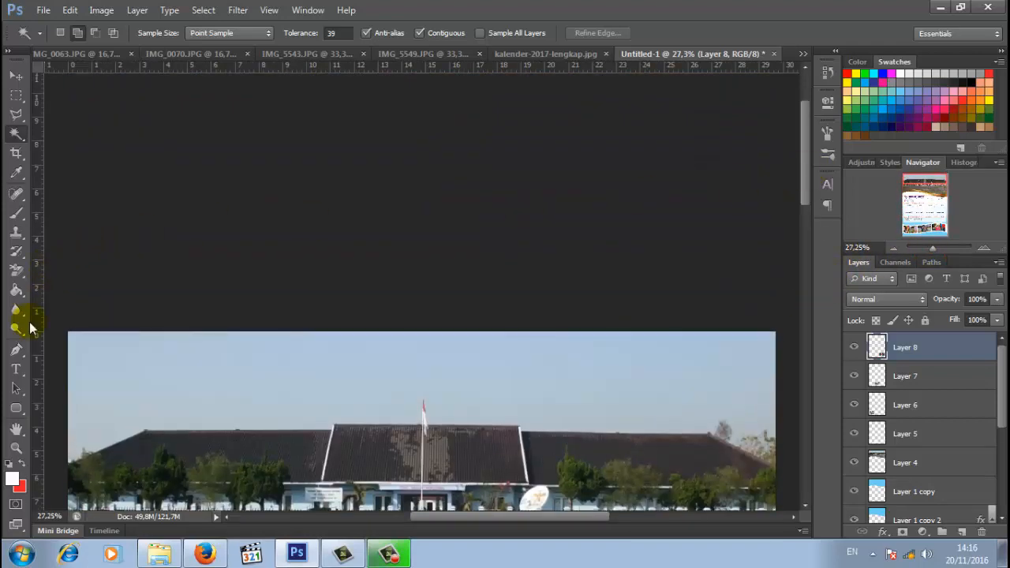
pyautogui.click(204, 381)
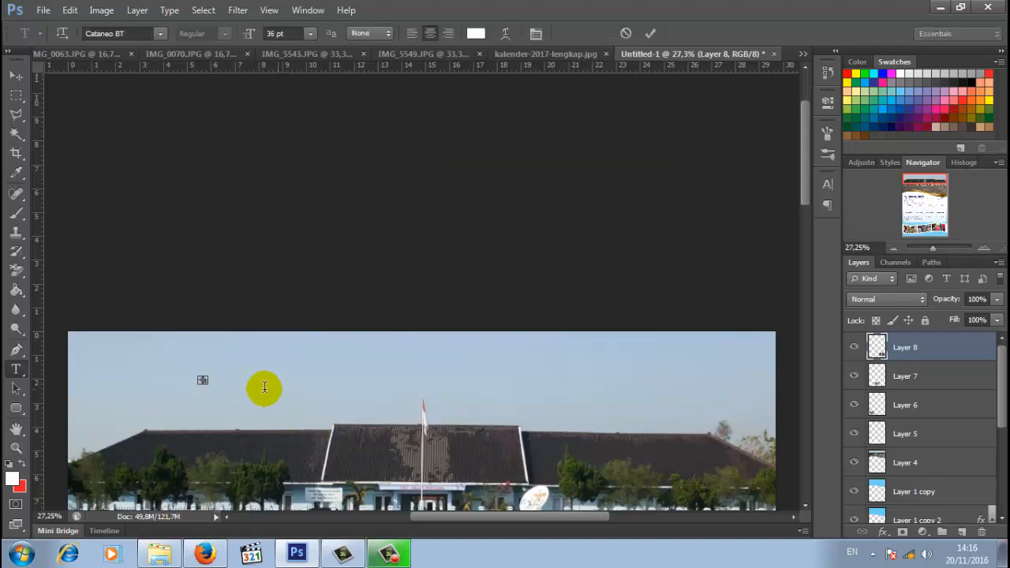
pyautogui.click(310, 35)
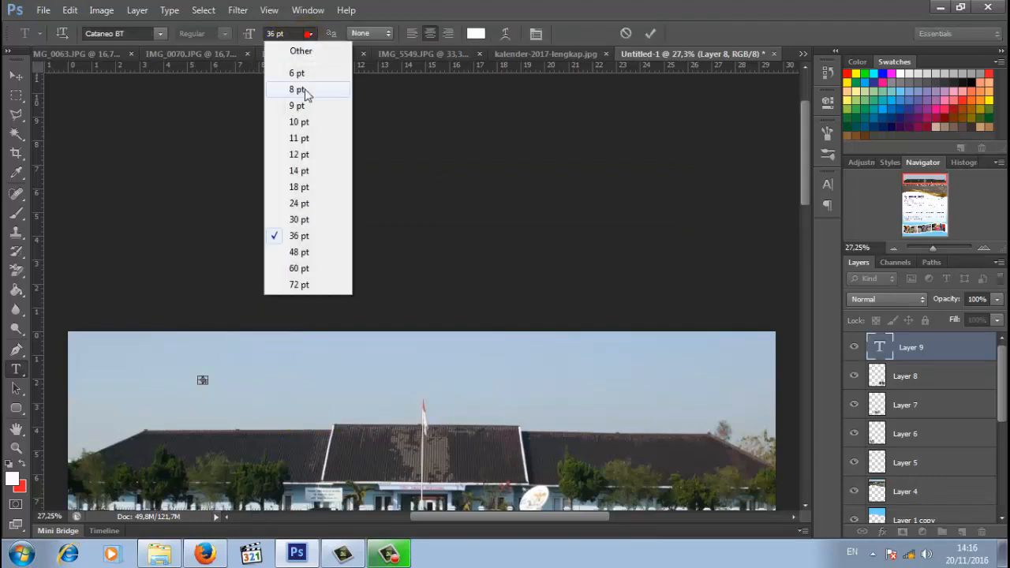
pyautogui.click(245, 37)
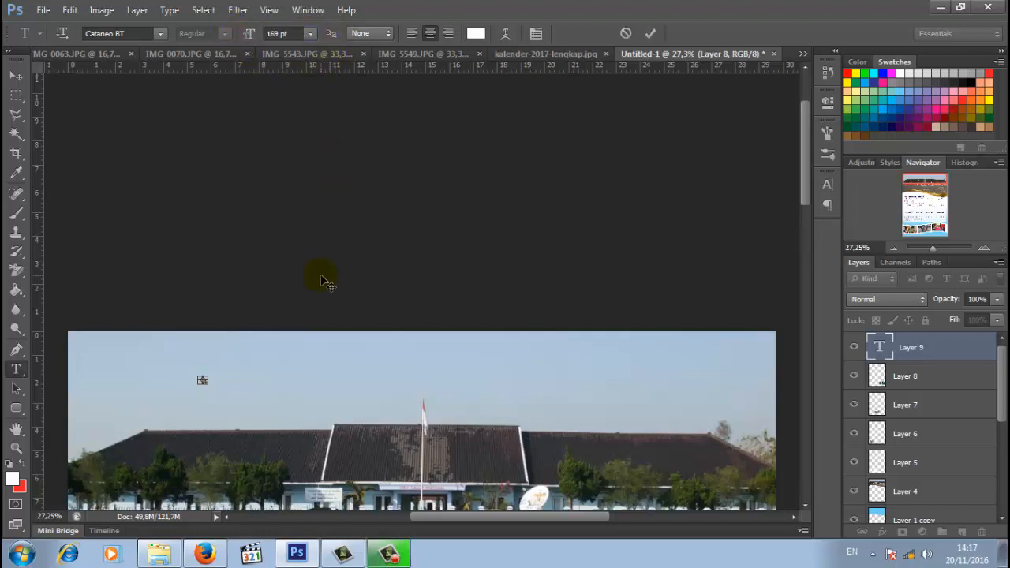
pyautogui.click(649, 33)
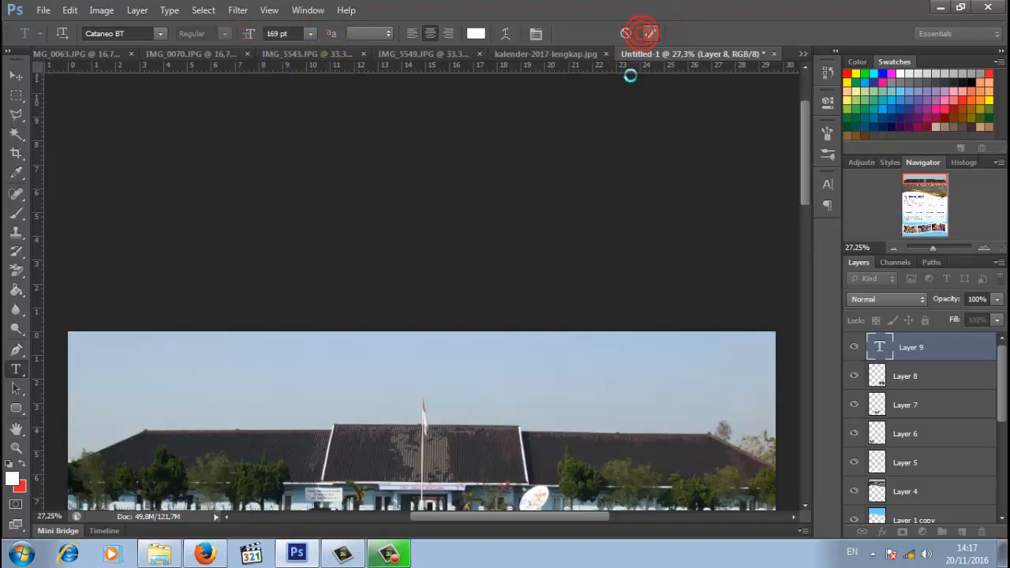
# Step: Add a white 60 pt title in capitals, the creator's name followed by PHOTOSHOP, and place it in the sky above the header building
pyautogui.click(260, 392)
pyautogui.click(245, 399)
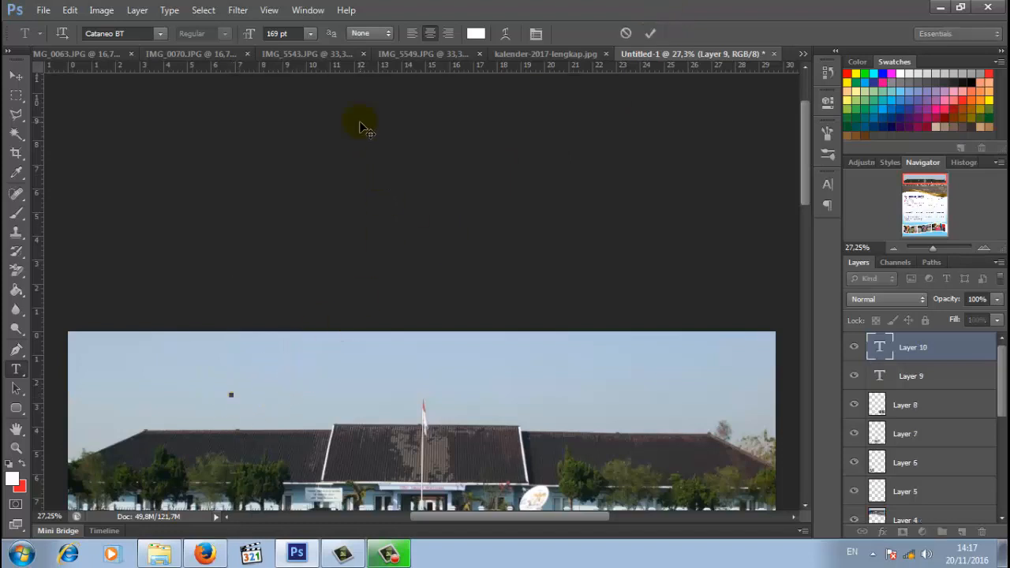
pyautogui.click(310, 33)
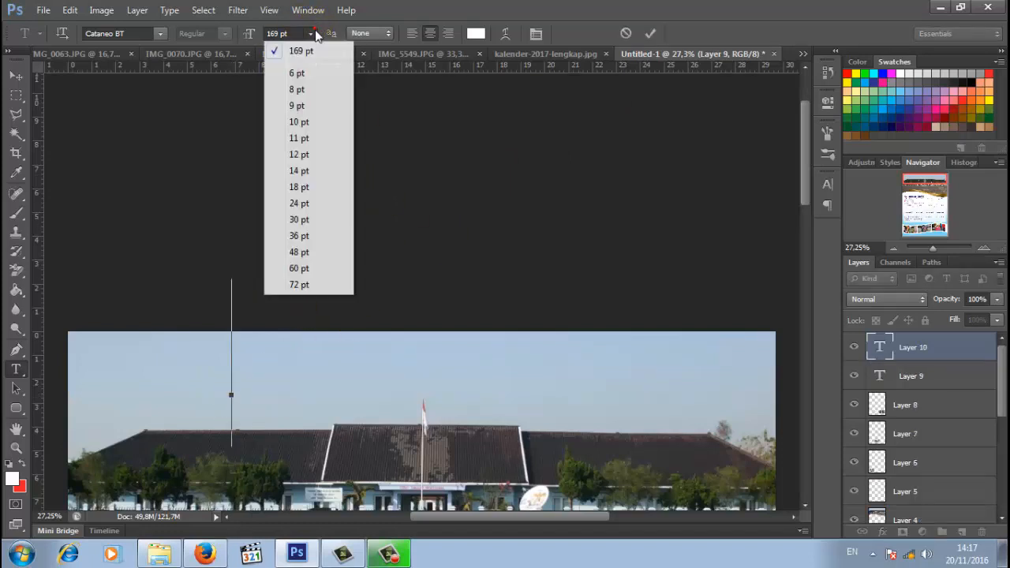
pyautogui.click(304, 269)
pyautogui.click(303, 365)
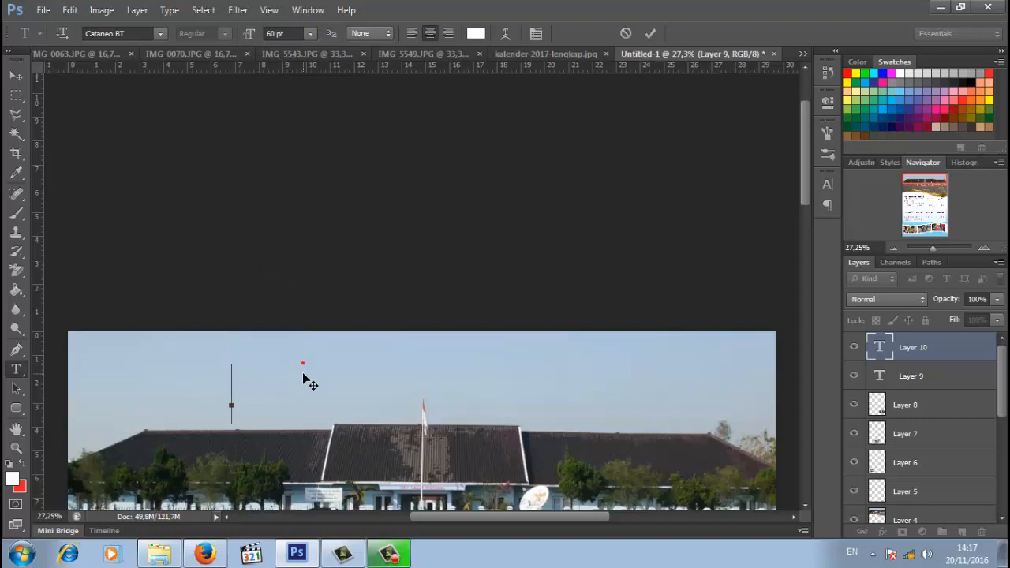
pyautogui.click(304, 374)
pyautogui.write('NURYAD')
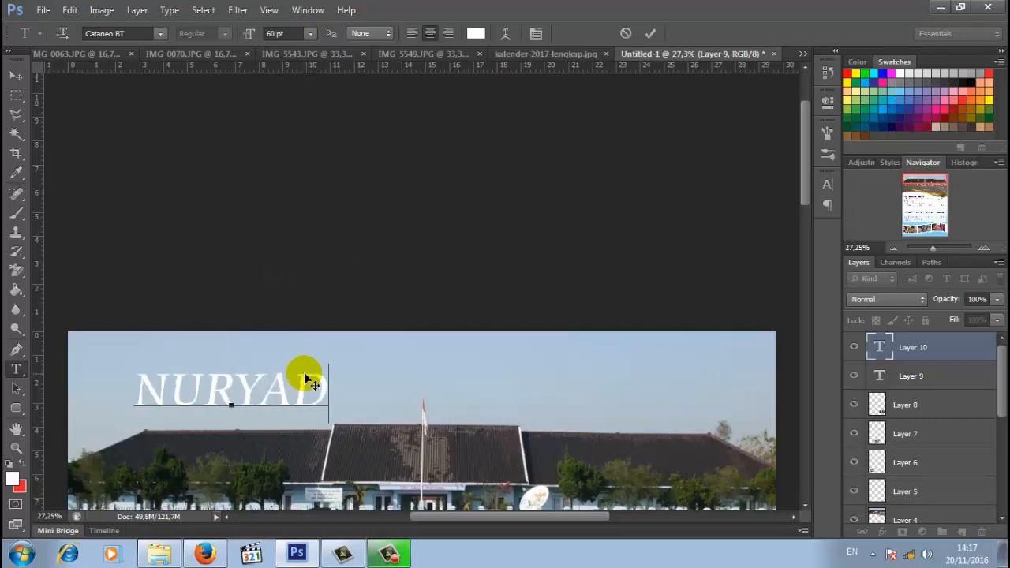
pyautogui.write('I P')
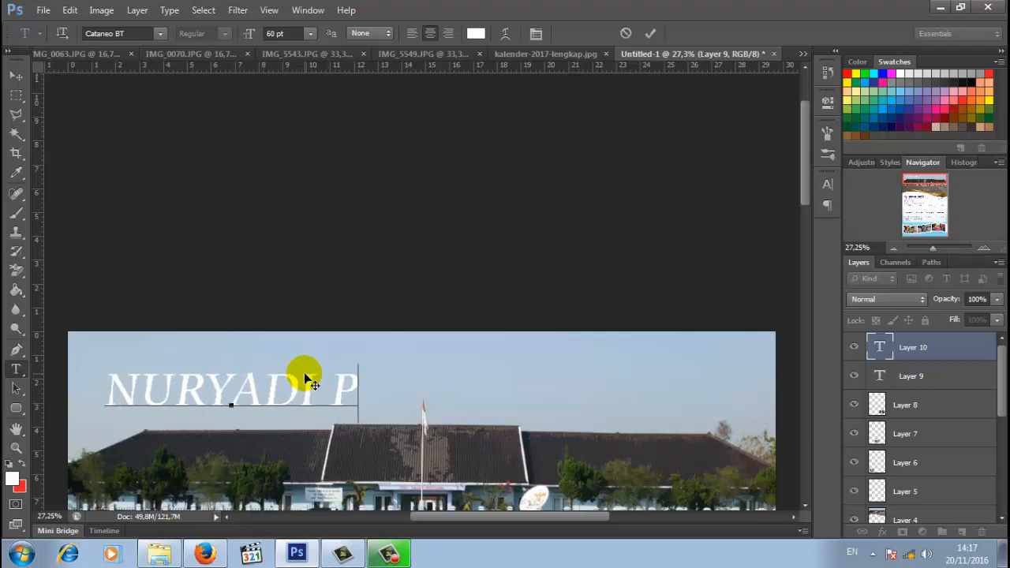
pyautogui.write('HOTOSH')
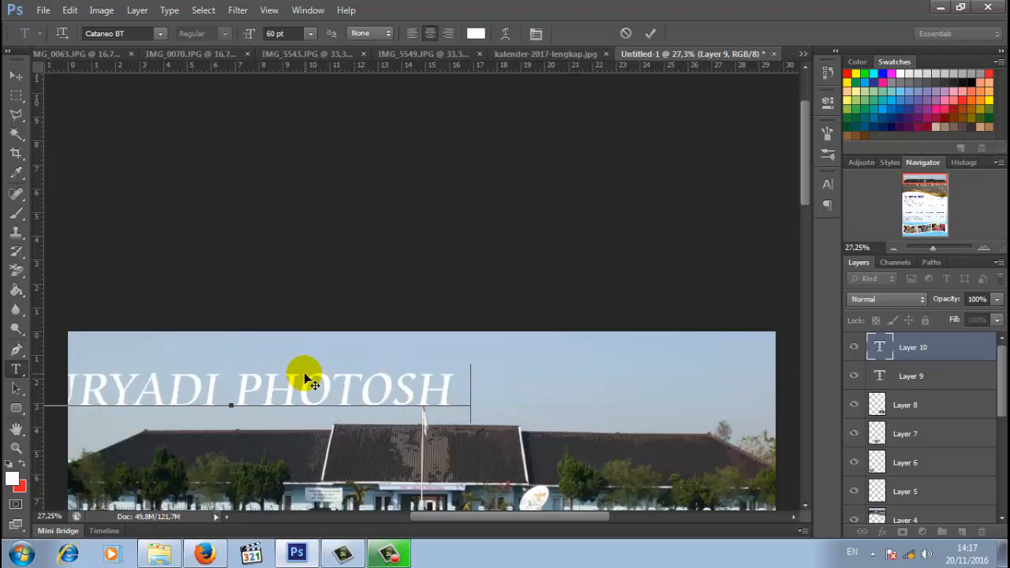
pyautogui.write('OP')
pyautogui.moveTo(322, 428); pyautogui.dragTo(397, 421)
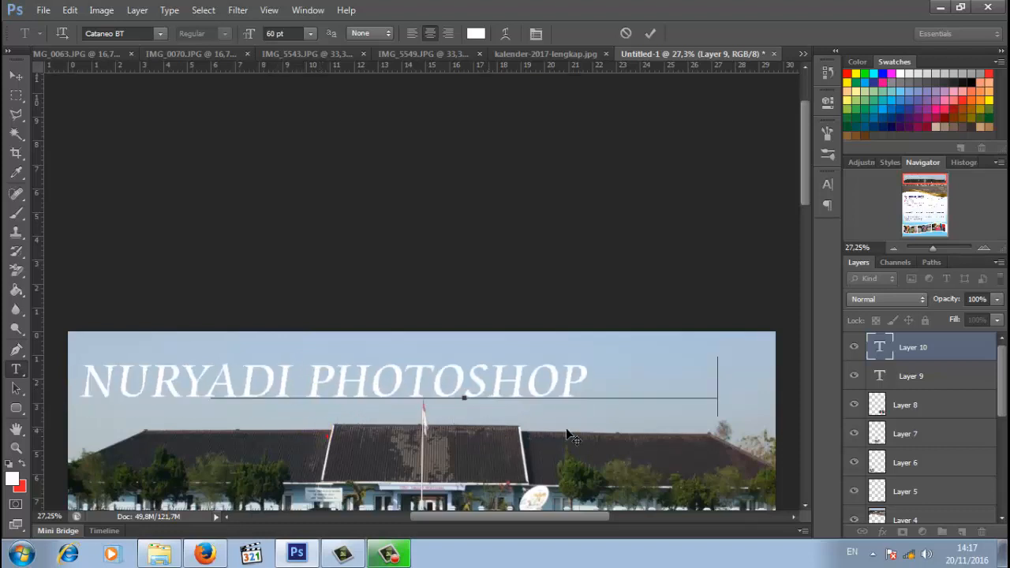
pyautogui.moveTo(566, 430)
pyautogui.mouseDown()
pyautogui.moveTo(586, 434)
pyautogui.moveTo(560, 429)
pyautogui.mouseUp()
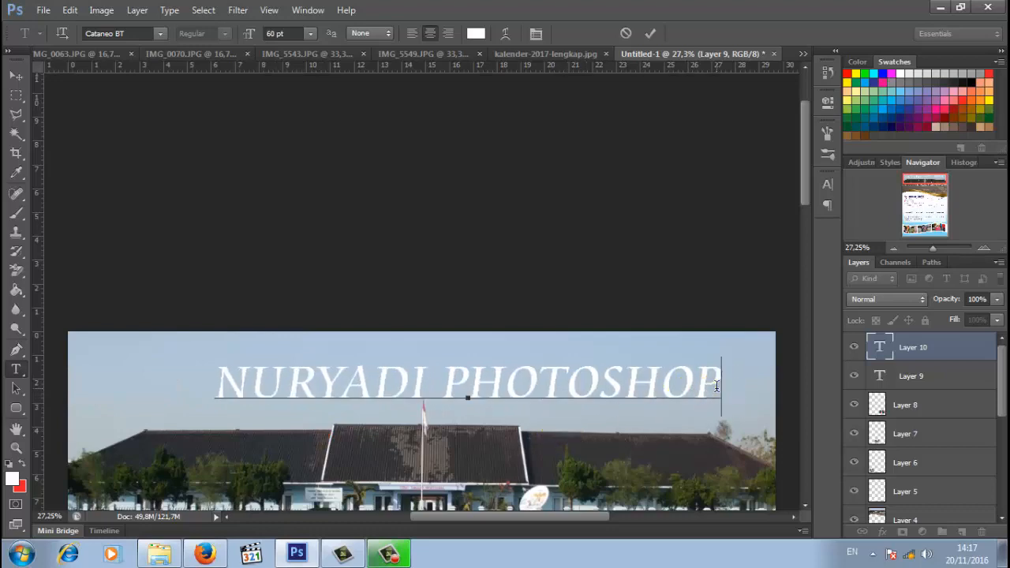
# Step: Set the whole title's font to Airstrike and nudge the text slightly upward
pyautogui.moveTo(716, 386); pyautogui.dragTo(232, 388)
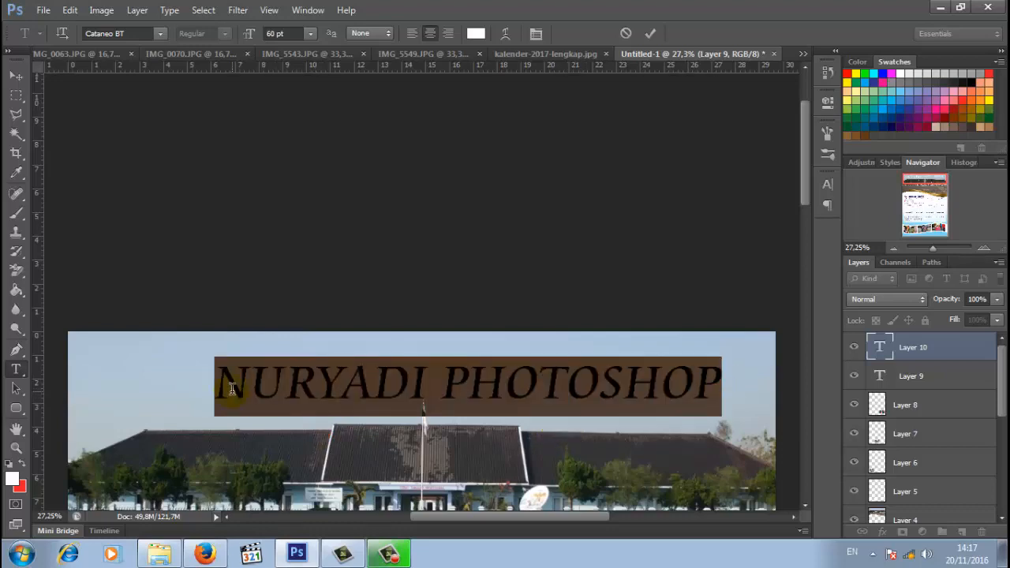
pyautogui.click(157, 34)
pyautogui.moveTo(324, 134); pyautogui.dragTo(324, 80)
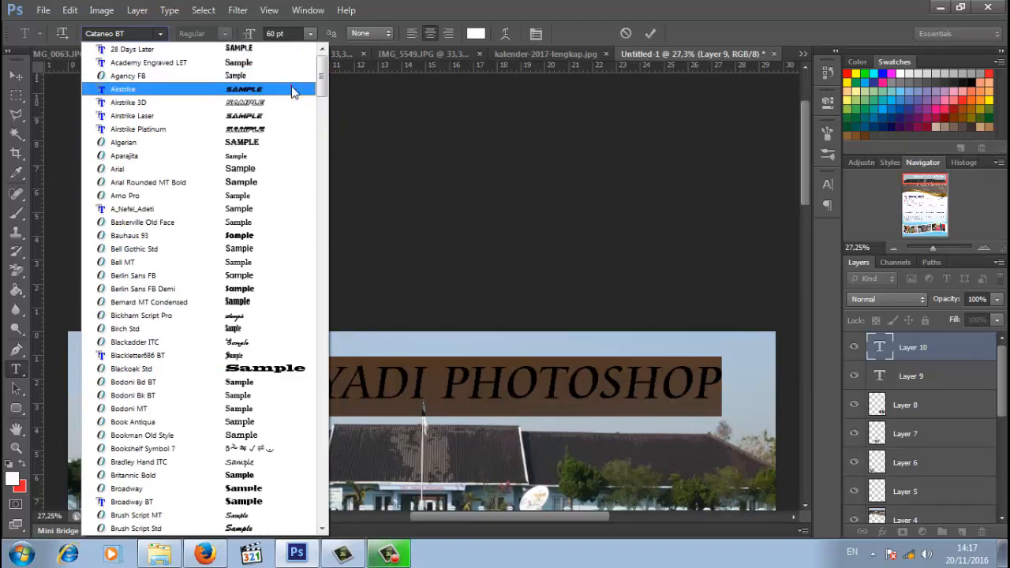
pyautogui.click(292, 89)
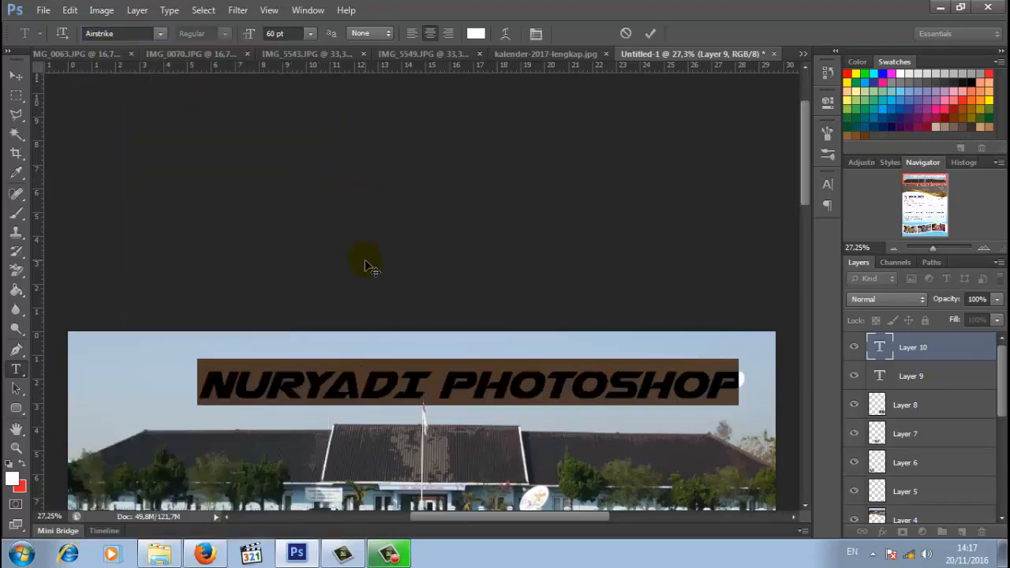
pyautogui.moveTo(406, 340); pyautogui.dragTo(403, 338)
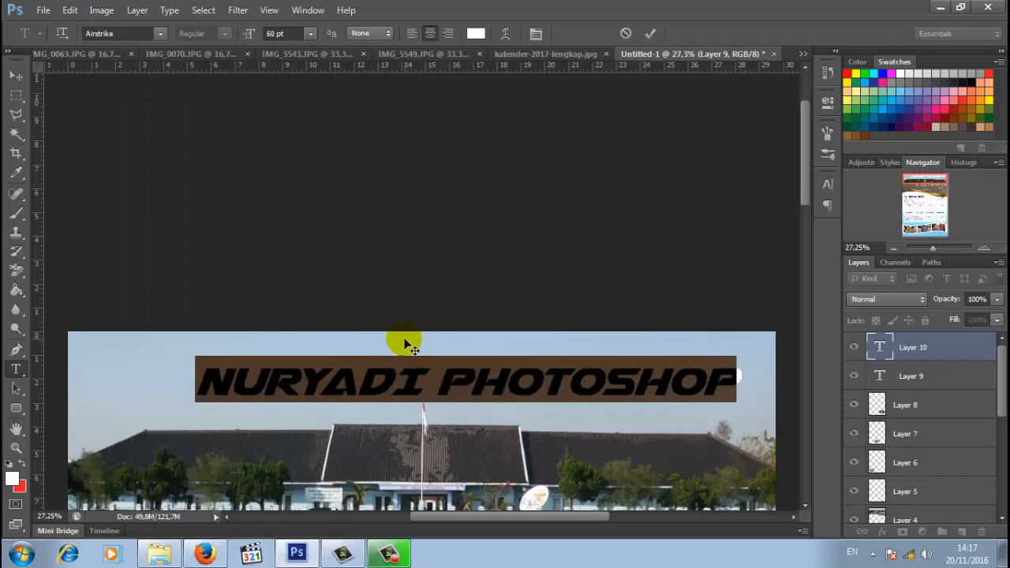
# Step: Change the title's font to the Krinkes Decor script typeface
pyautogui.click(159, 34)
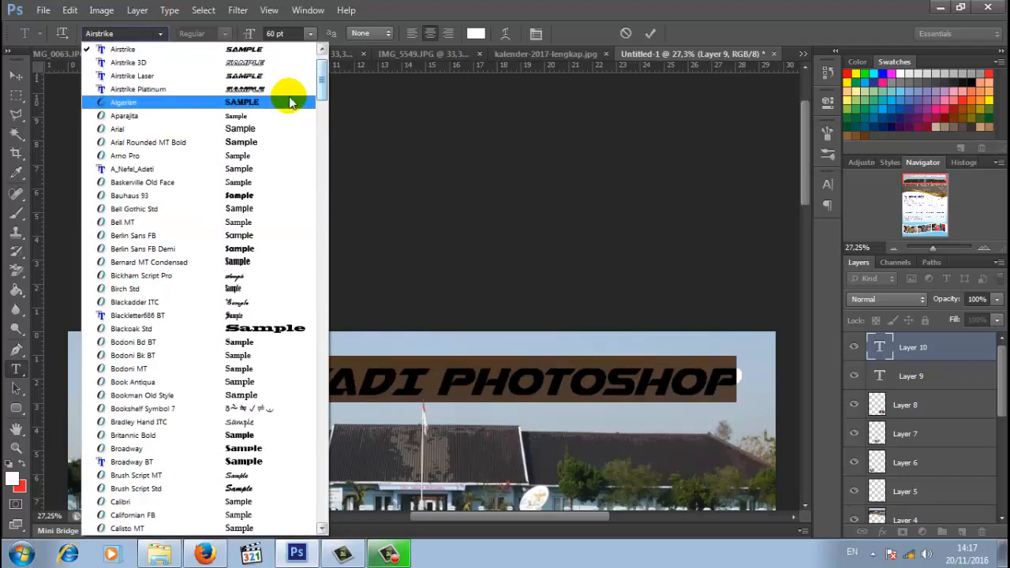
pyautogui.scroll(-12, 253, 355)
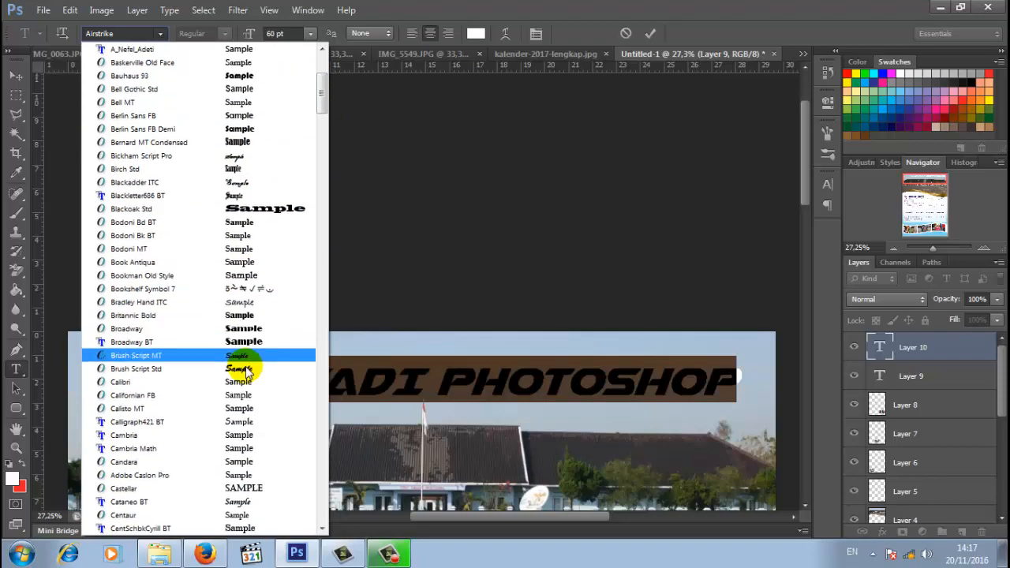
pyautogui.scroll(-15, 241, 434)
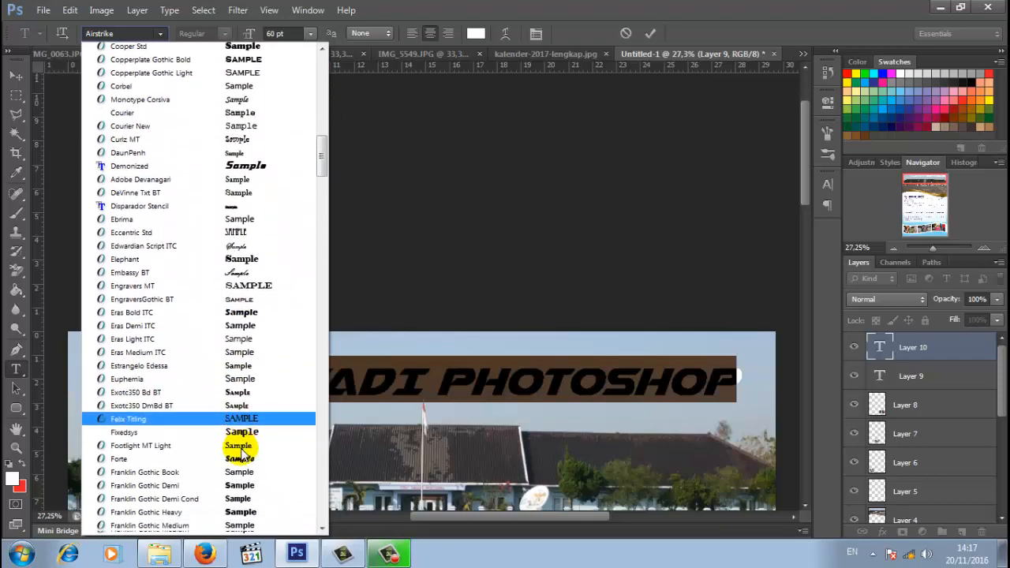
pyautogui.moveTo(322, 179); pyautogui.dragTo(322, 229)
pyautogui.click(241, 409)
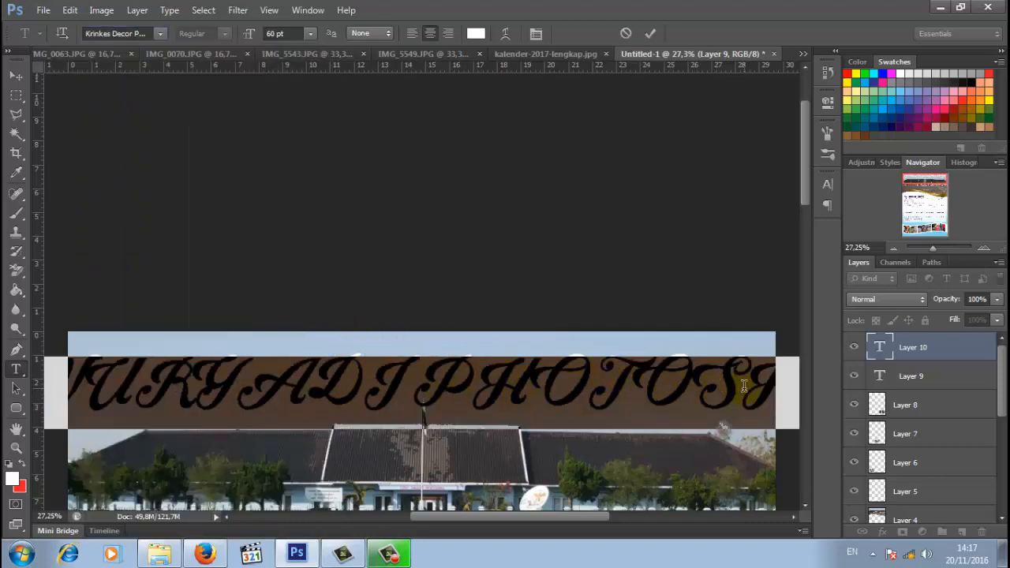
# Step: Retype the title in mixed case as the creator's name followed by Photoshop, ending with the 0 character that draws the underline swash
pyautogui.moveTo(793, 387); pyautogui.dragTo(83, 397)
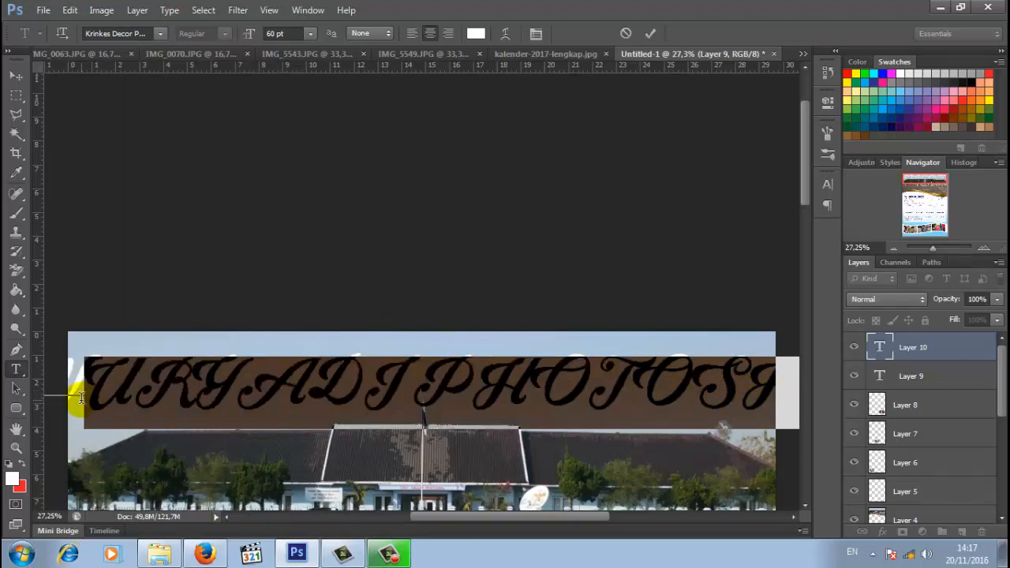
pyautogui.write('NuryadOP')
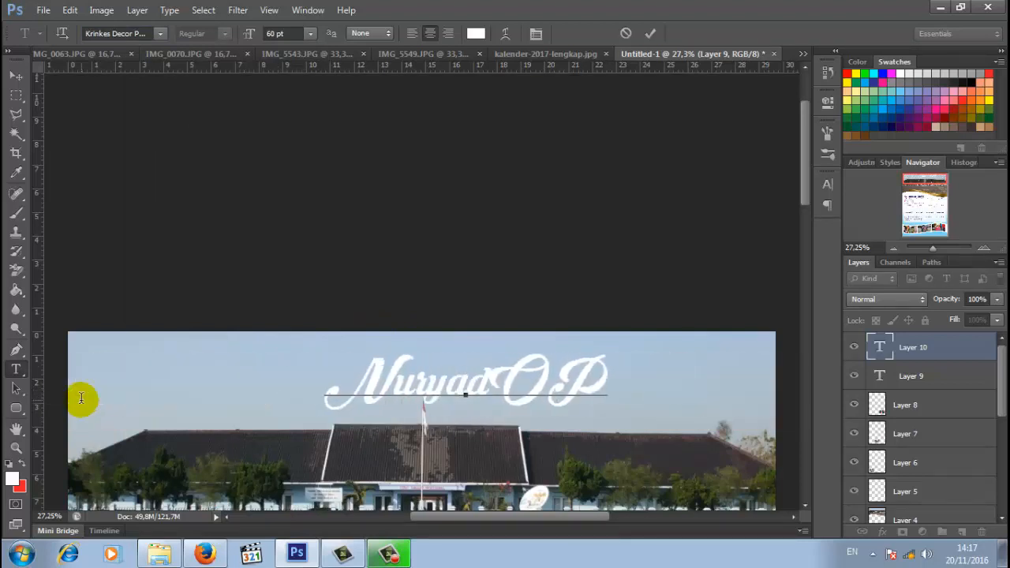
pyautogui.press('BackSpace')
pyautogui.press('BackSpace')
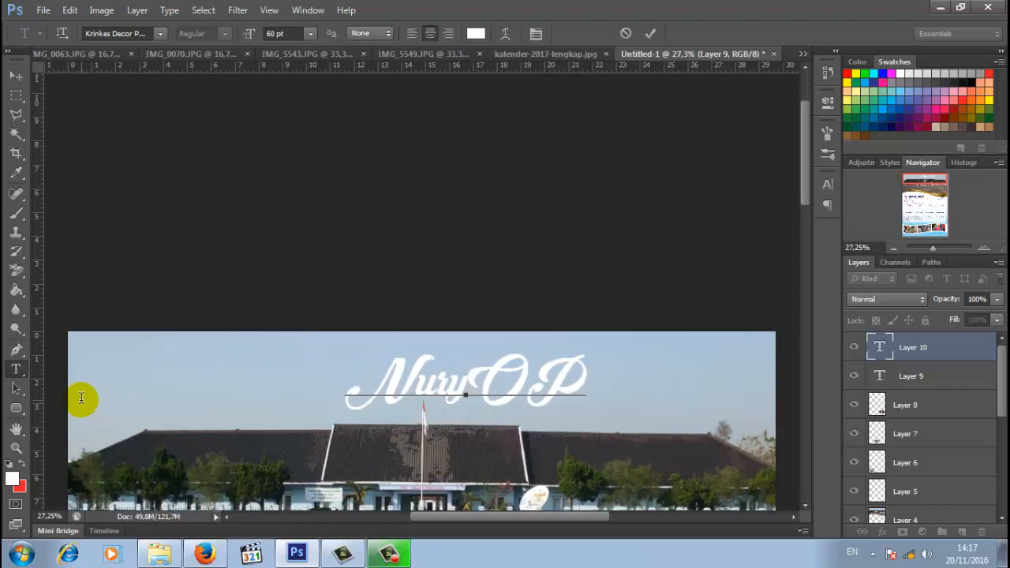
pyautogui.moveTo(564, 377); pyautogui.dragTo(477, 423)
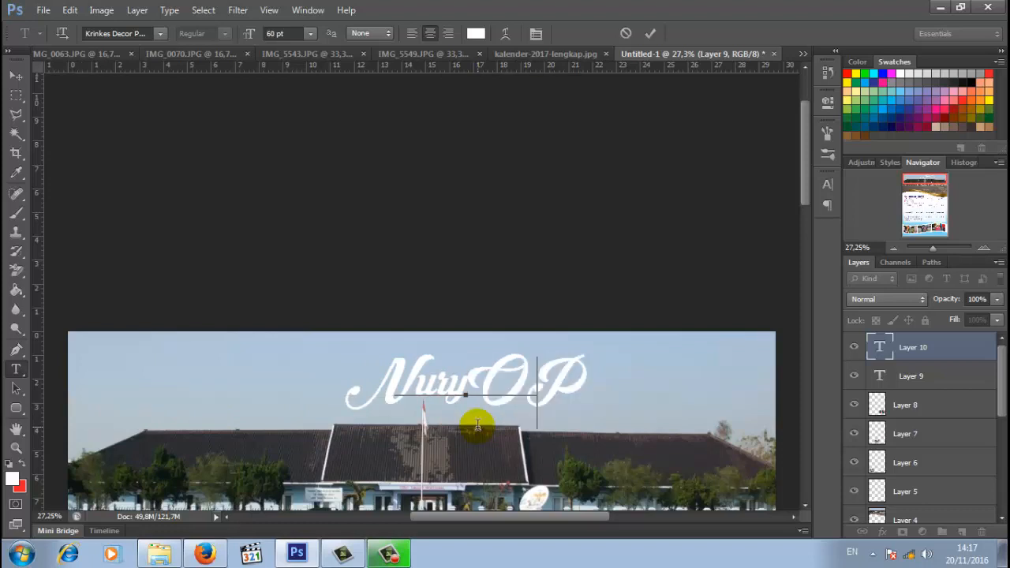
pyautogui.write('adi')
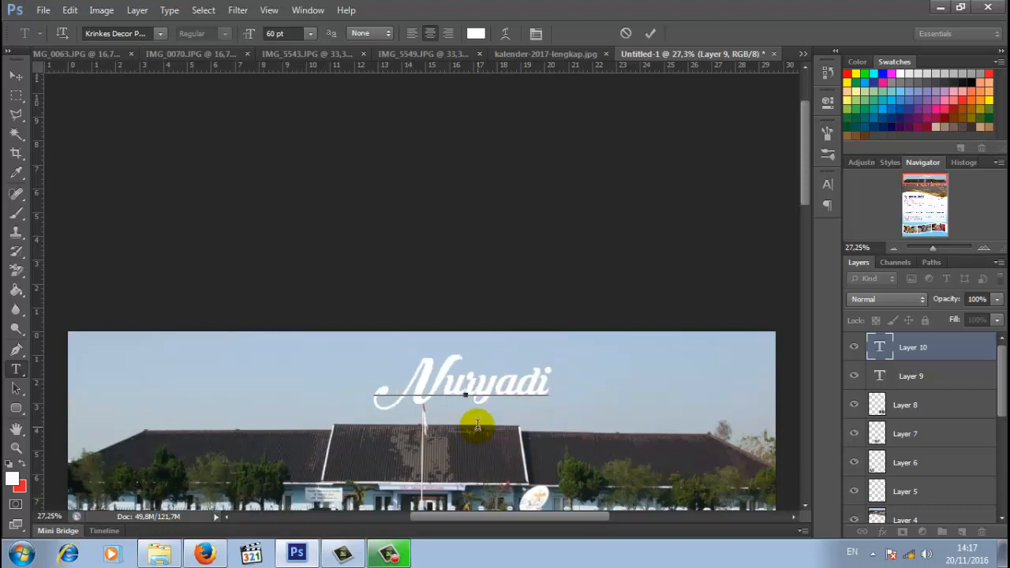
pyautogui.write(' Photo')
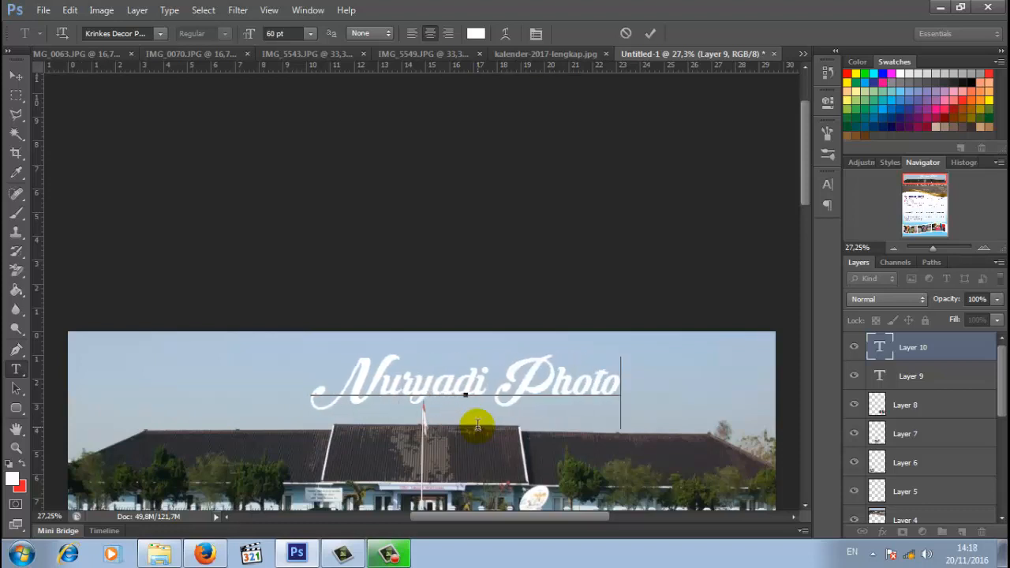
pyautogui.write('shop')
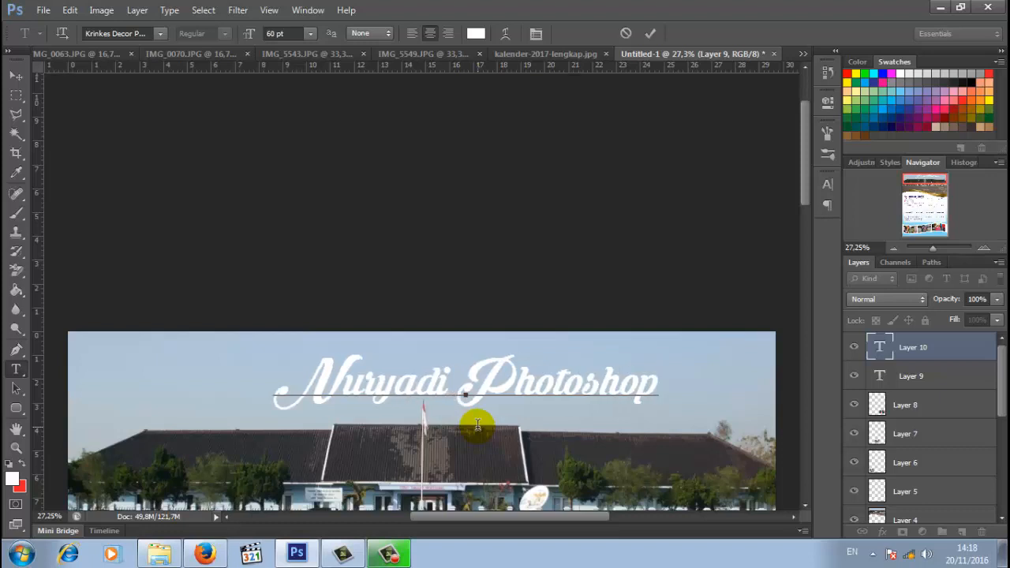
pyautogui.write('_')
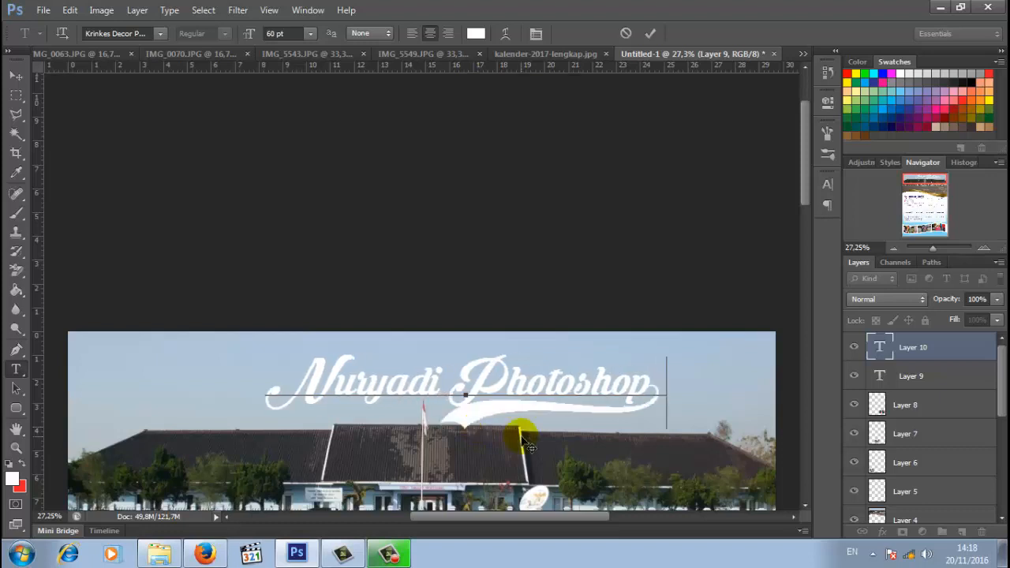
# Step: Enlarge the title text to 83 pt, shift it slightly down in the sky, and commit the edit
pyautogui.moveTo(647, 388); pyautogui.dragTo(134, 373)
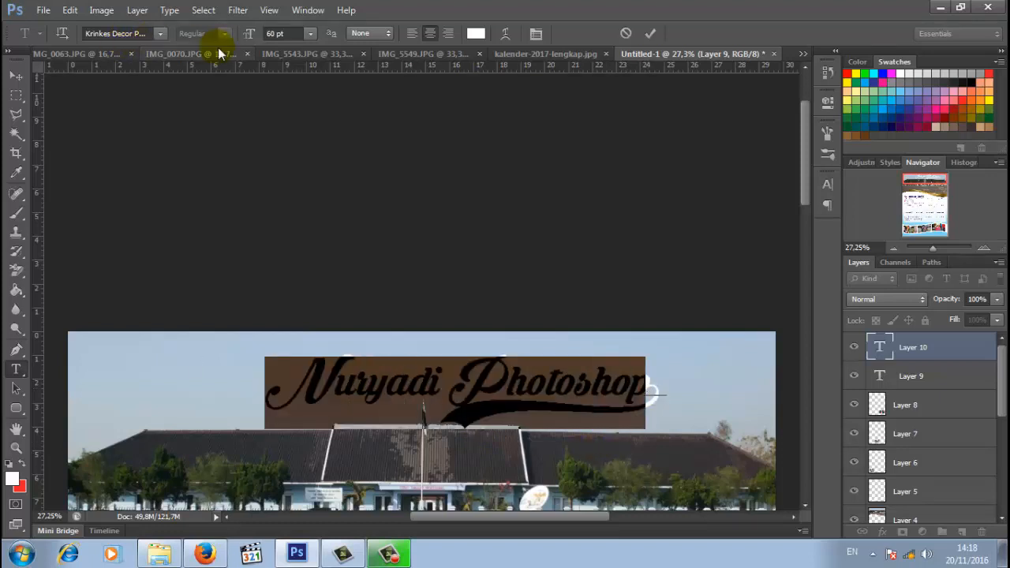
pyautogui.moveTo(246, 33); pyautogui.dragTo(269, 37)
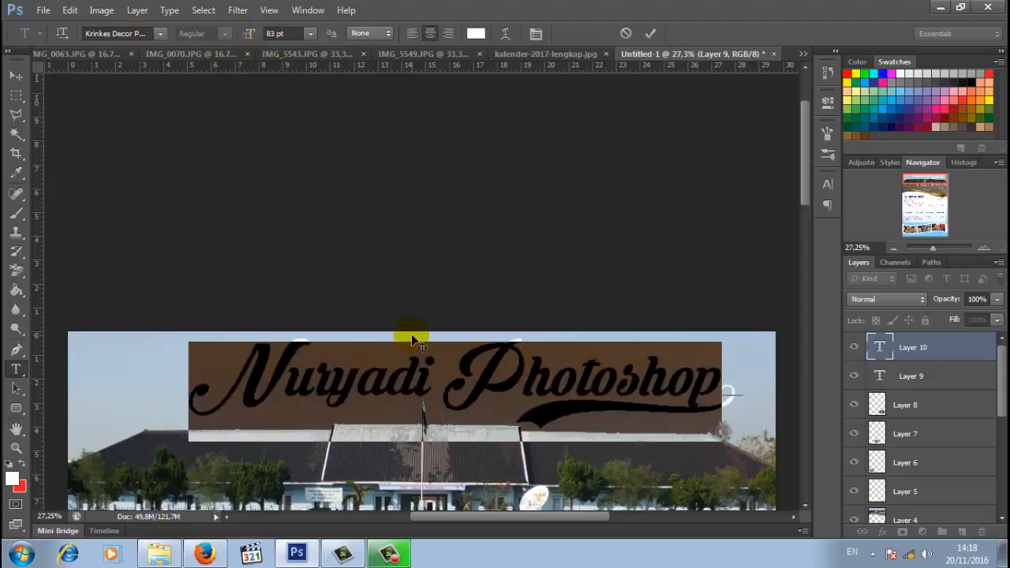
pyautogui.moveTo(438, 457); pyautogui.dragTo(439, 459)
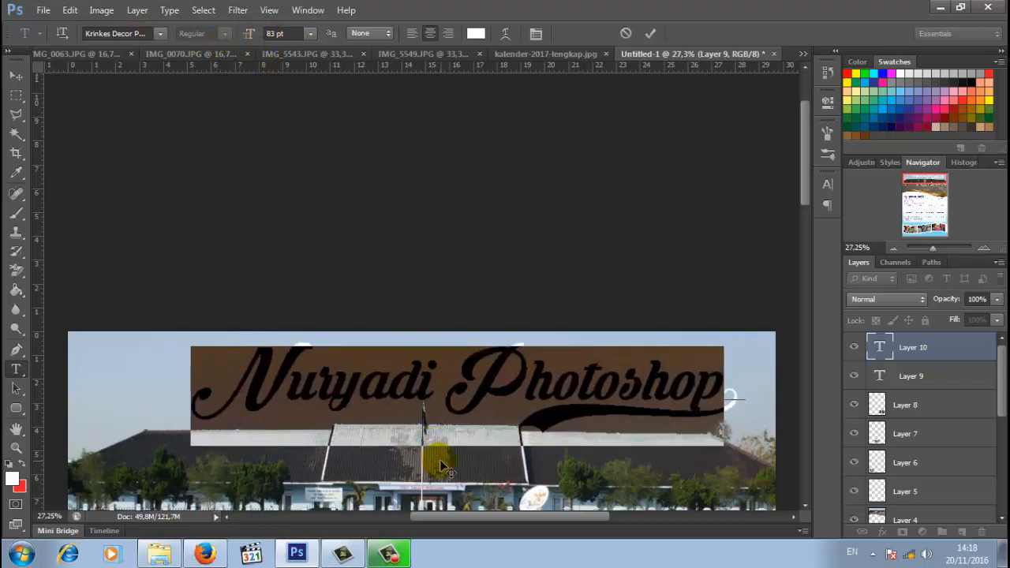
pyautogui.click(651, 33)
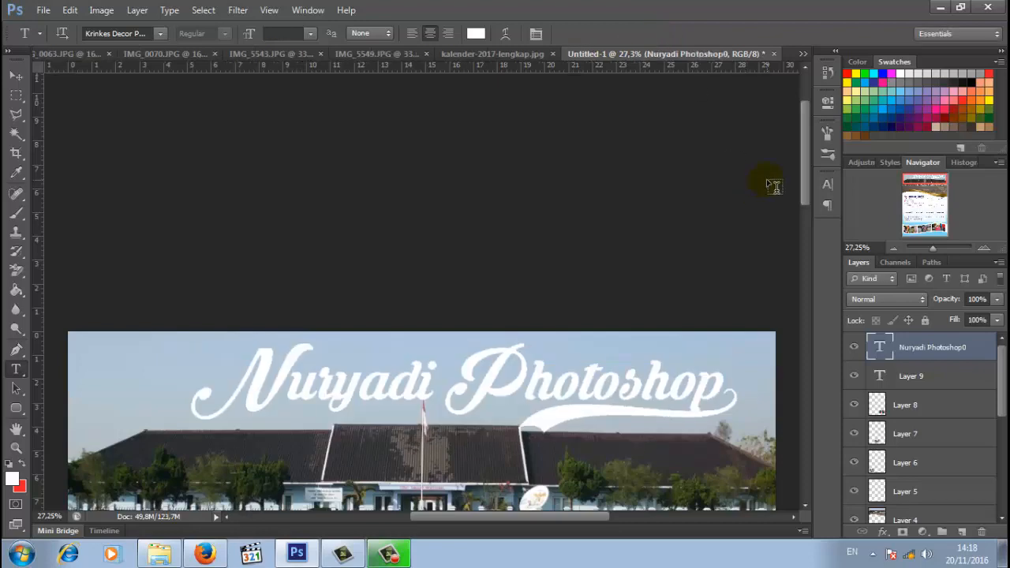
# Step: Apply a black drop shadow to the title with 100% opacity, 100% spread and a distance of 10 px
pyautogui.rightClick(901, 349)
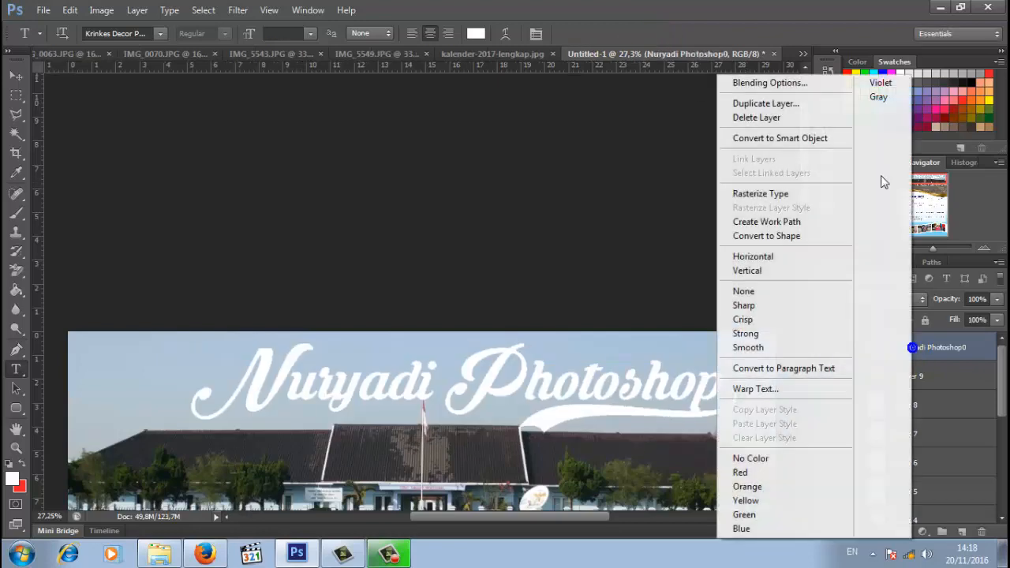
pyautogui.click(826, 80)
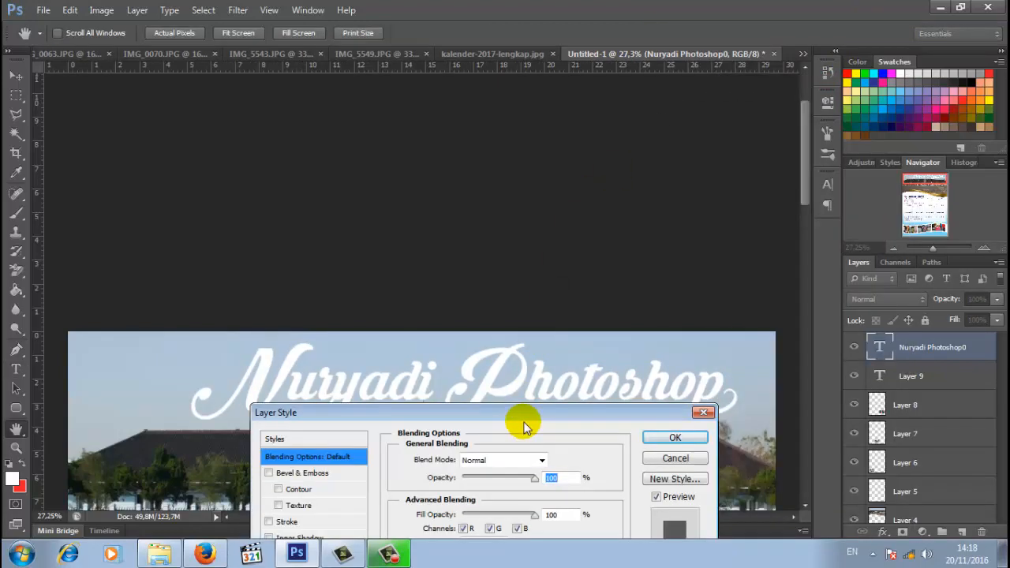
pyautogui.moveTo(518, 422); pyautogui.dragTo(748, 67)
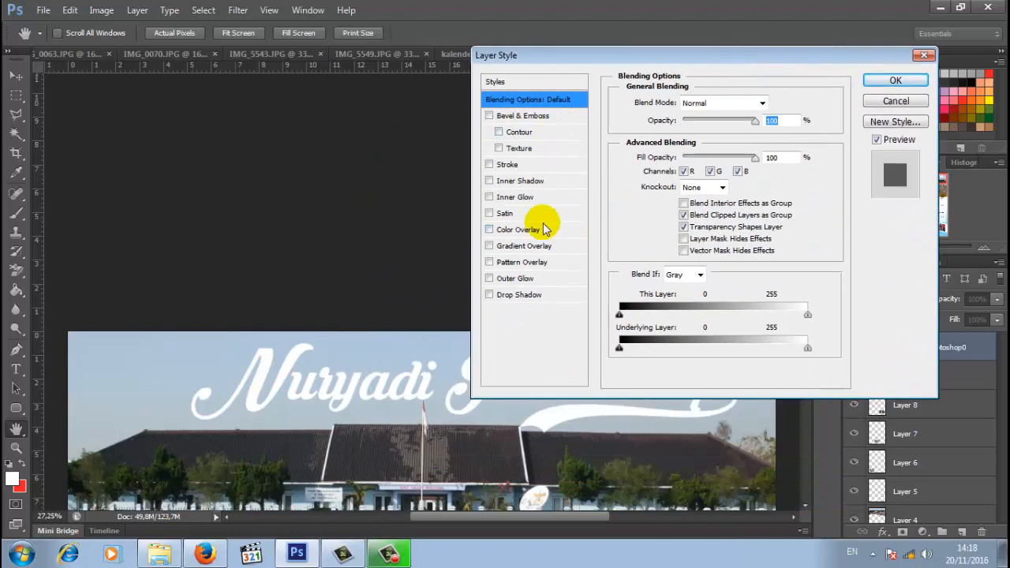
pyautogui.click(549, 295)
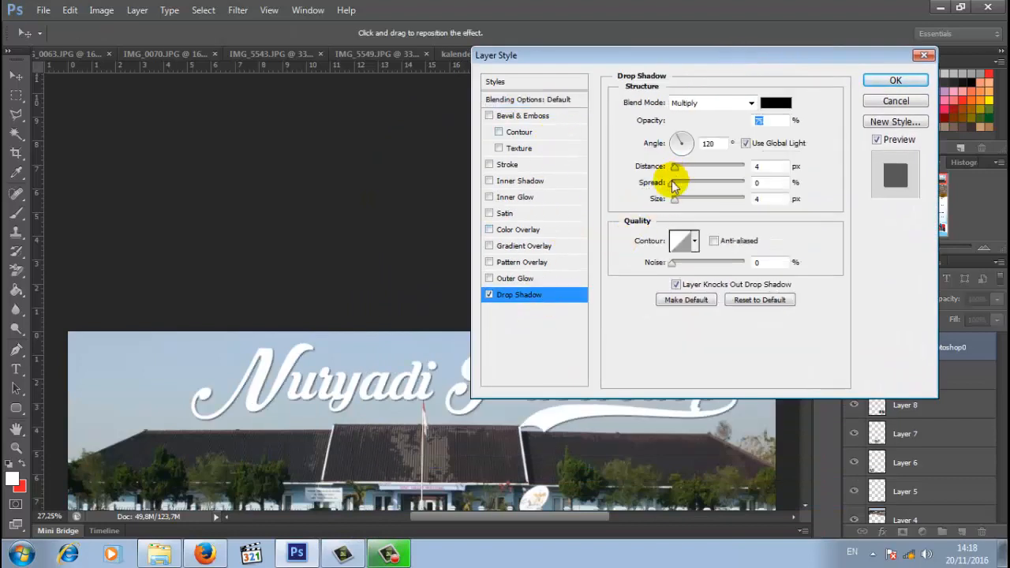
pyautogui.moveTo(672, 182); pyautogui.dragTo(779, 183)
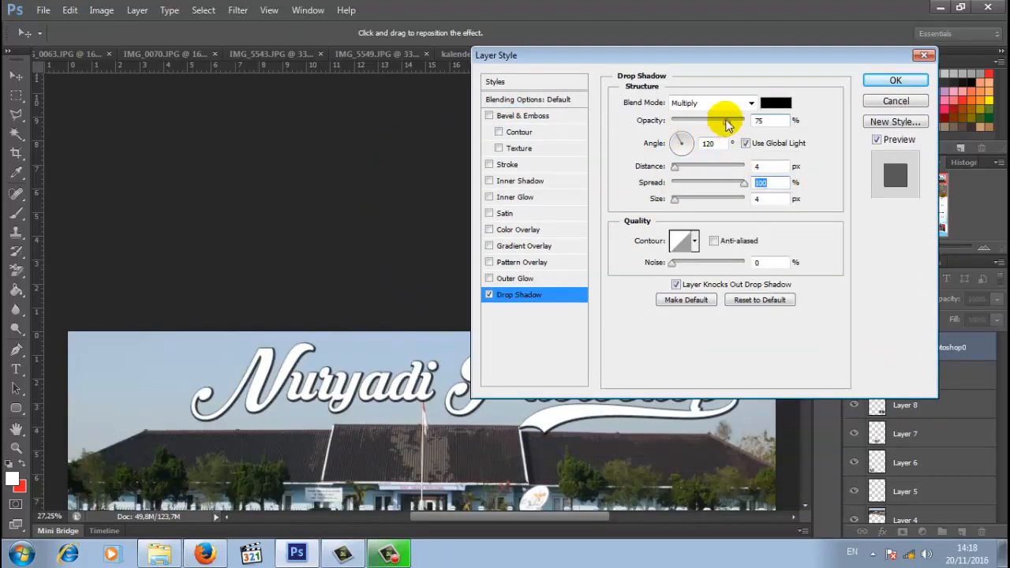
pyautogui.moveTo(726, 121); pyautogui.dragTo(746, 121)
pyautogui.click(759, 167)
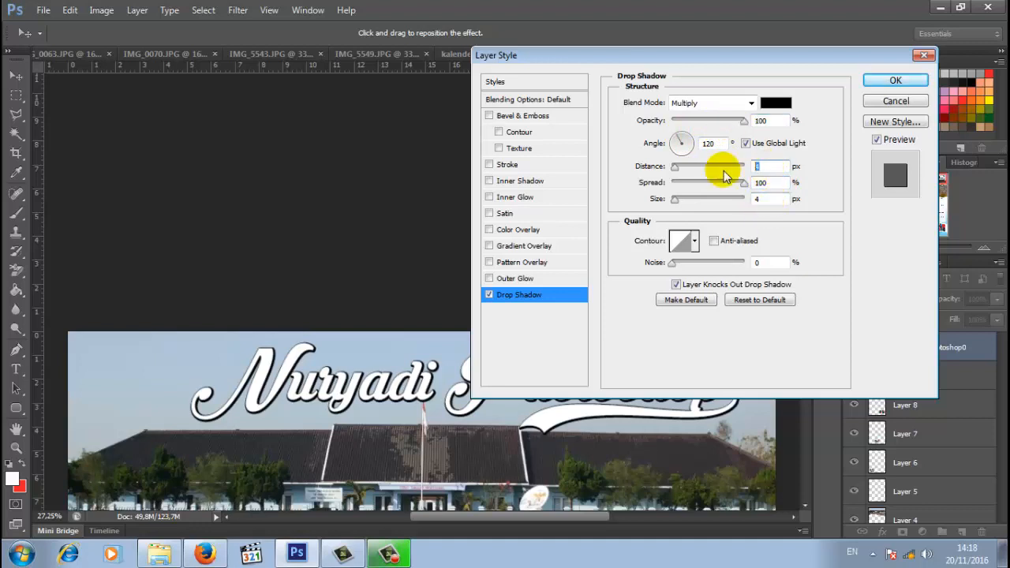
pyautogui.write('10')
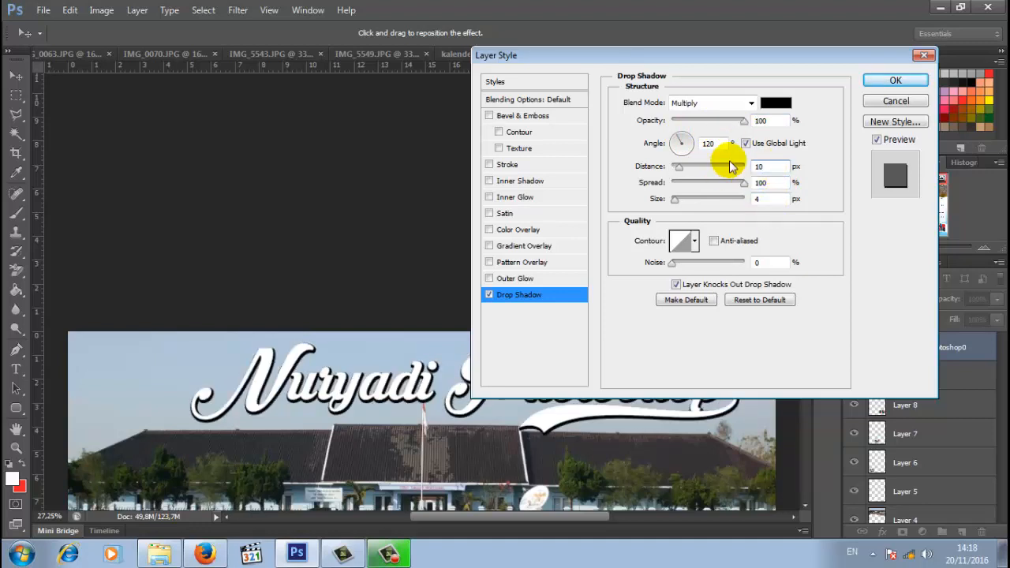
pyautogui.click(891, 80)
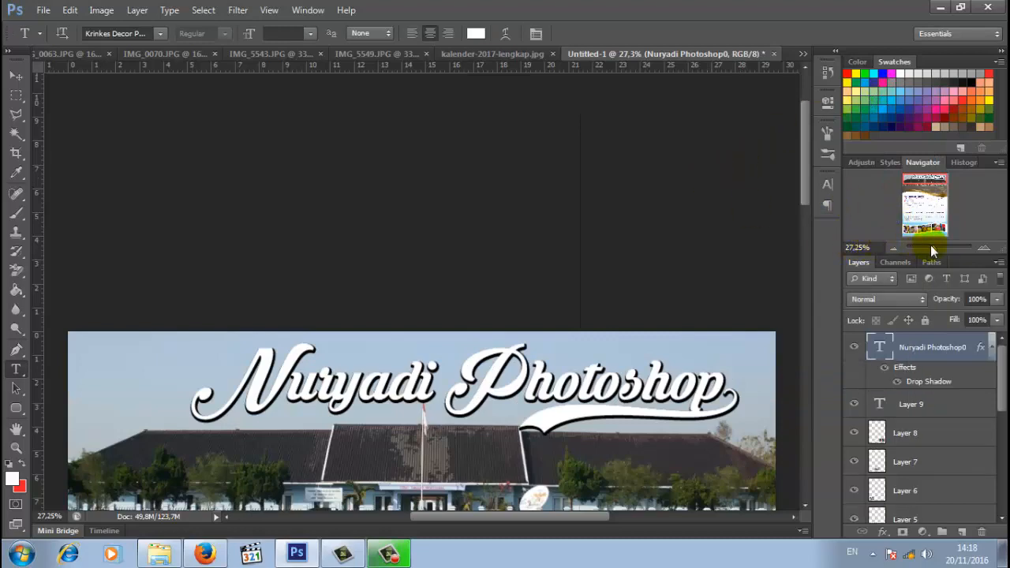
# Step: Copy the round logo from LOGO NYD.png into the calendar, scale it to about 20%, and place it in the sky before the title
pyautogui.moveTo(930, 247); pyautogui.dragTo(932, 247)
pyautogui.moveTo(807, 302); pyautogui.dragTo(802, 227)
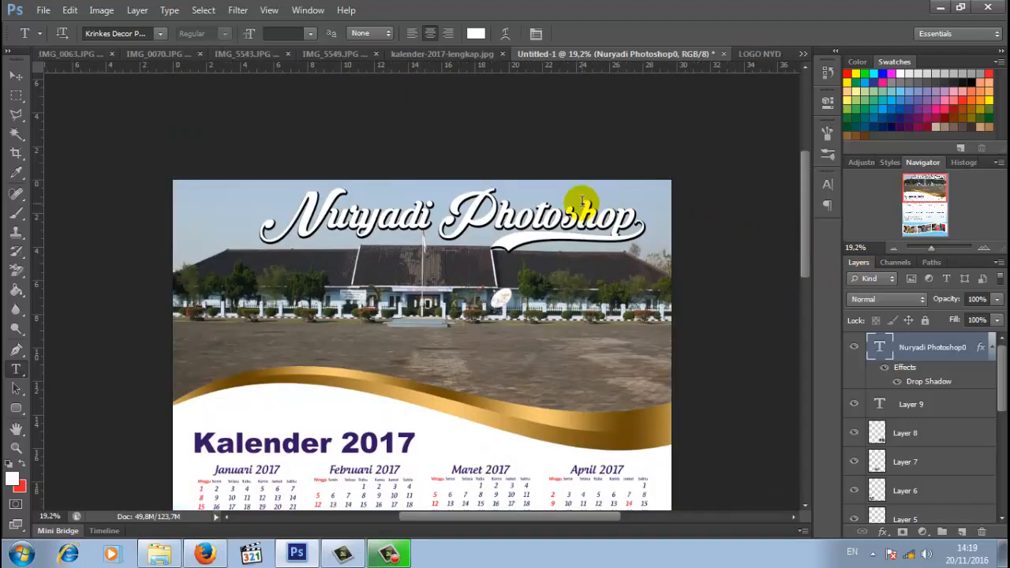
pyautogui.click(756, 55)
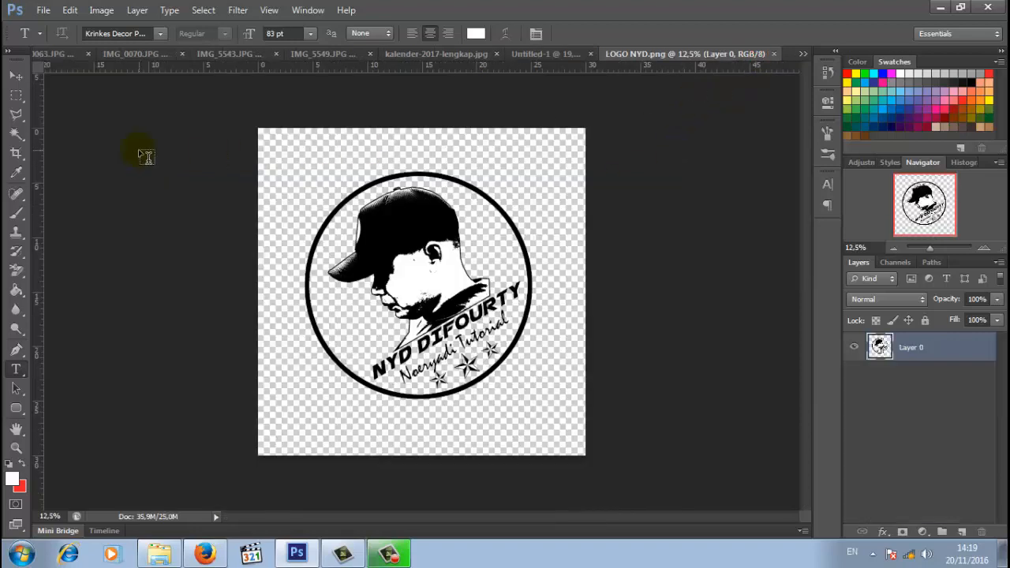
pyautogui.click(17, 76)
pyautogui.moveTo(408, 241); pyautogui.dragTo(237, 234)
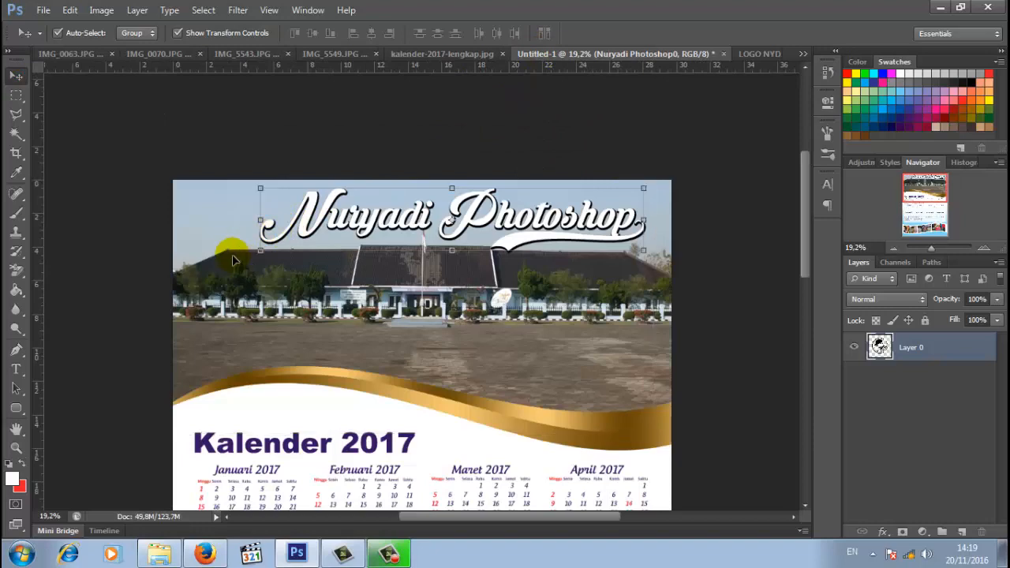
pyautogui.moveTo(426, 154); pyautogui.dragTo(226, 361)
pyautogui.moveTo(197, 427); pyautogui.dragTo(287, 261)
pyautogui.moveTo(306, 337); pyautogui.dragTo(239, 231)
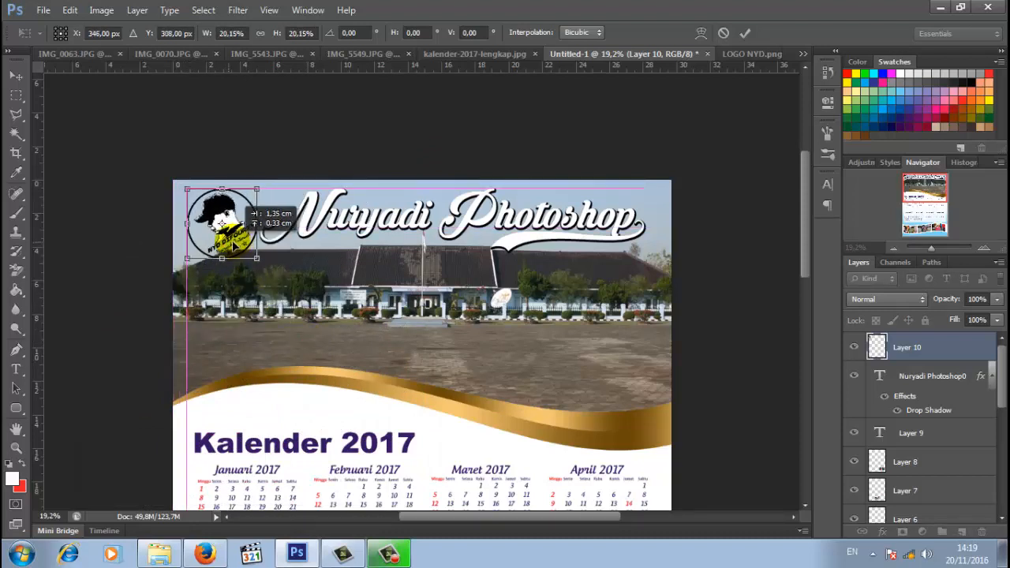
pyautogui.click(742, 37)
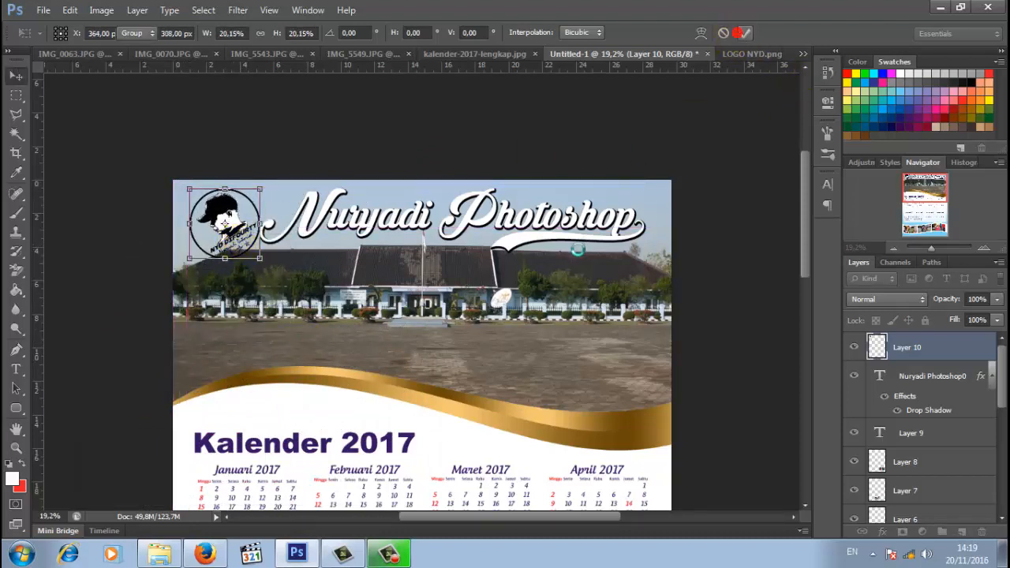
# Step: Space the header elements by nudging the title right and down and the logo slightly down and right, leaving nothing selected
pyautogui.moveTo(545, 226); pyautogui.dragTo(552, 226)
pyautogui.click(228, 225)
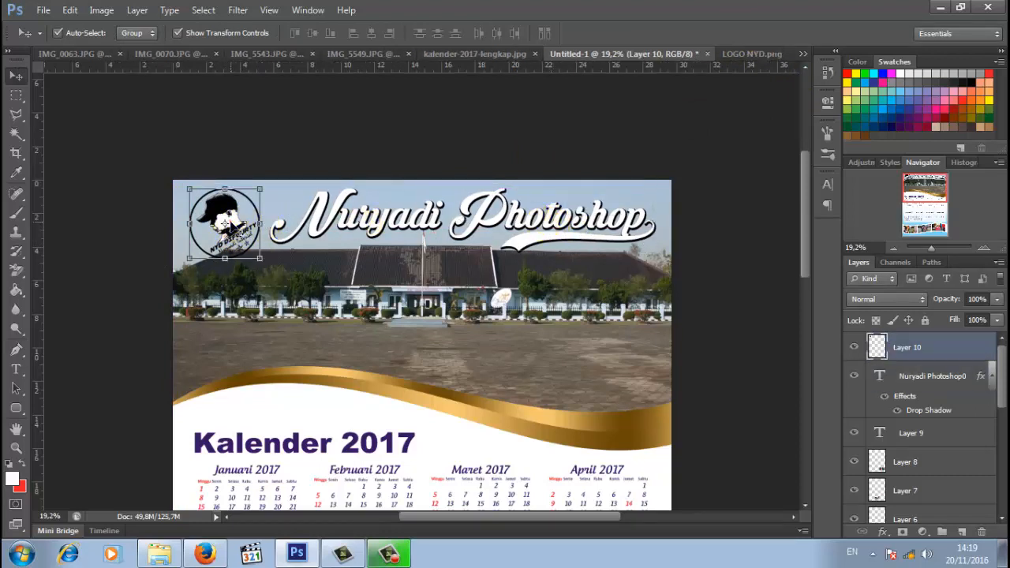
pyautogui.moveTo(227, 225); pyautogui.dragTo(231, 228)
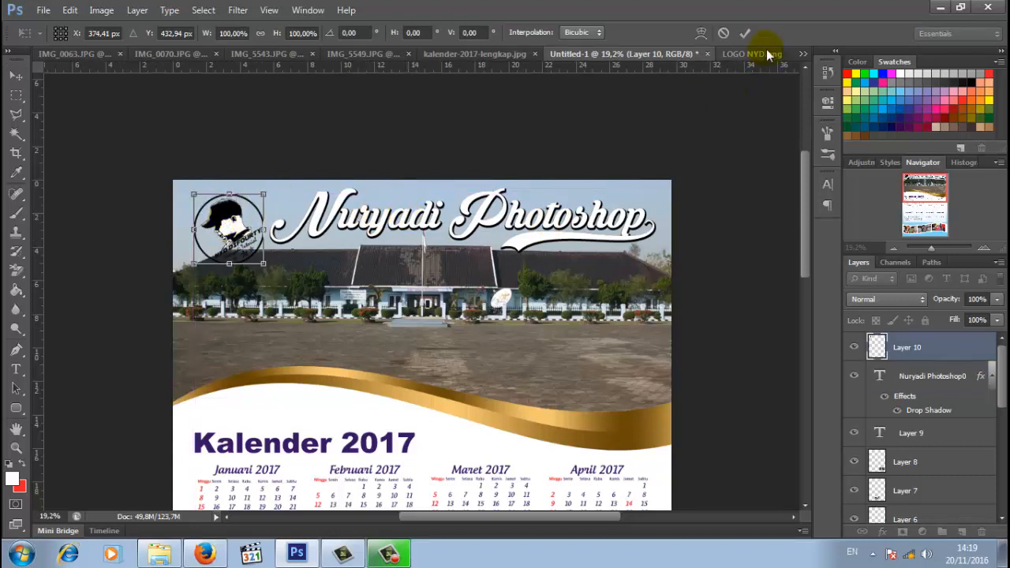
pyautogui.click(745, 33)
pyautogui.moveTo(540, 243); pyautogui.dragTo(546, 251)
pyautogui.click(735, 215)
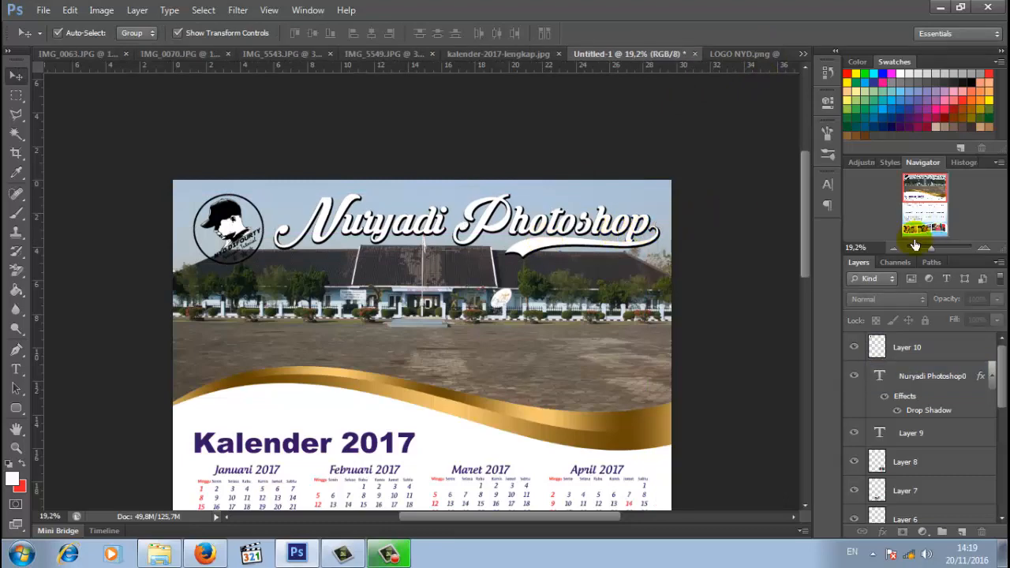
# Step: Save the calendar to the Desktop as a JPEG copy named kalender, with image quality 1 (Low) and progressive format
pyautogui.click(930, 247)
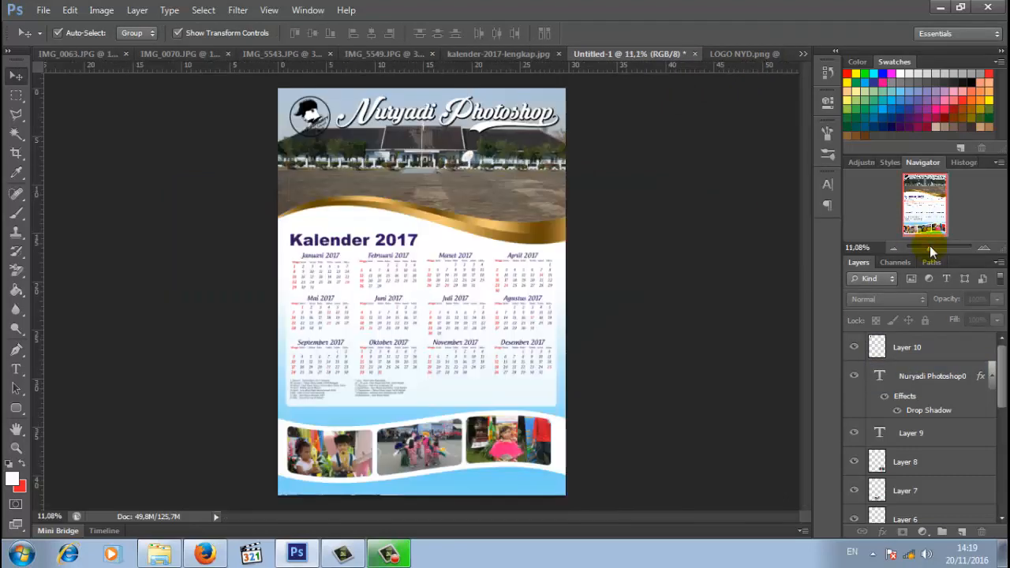
pyautogui.click(44, 11)
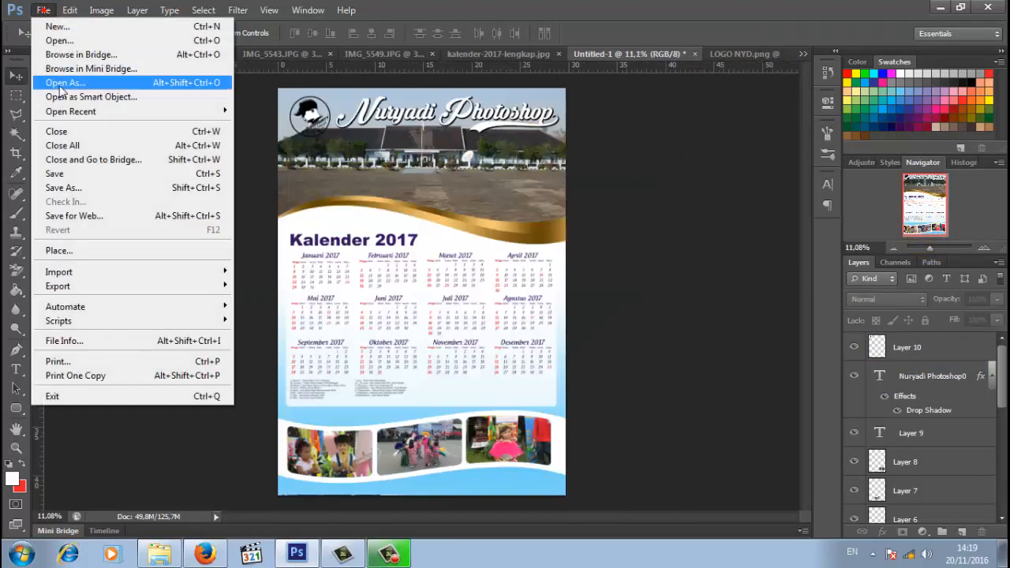
pyautogui.click(106, 192)
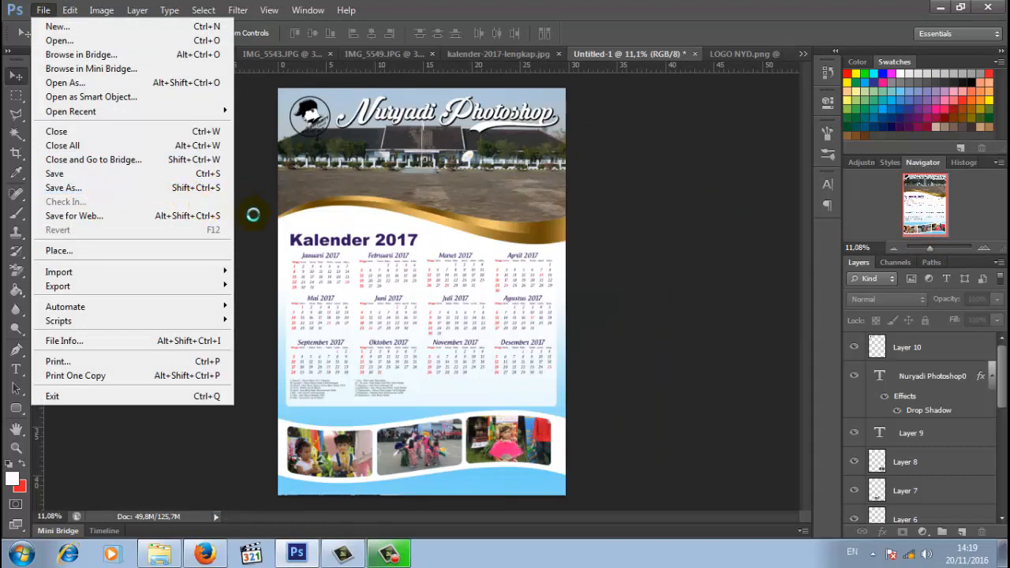
pyautogui.click(332, 136)
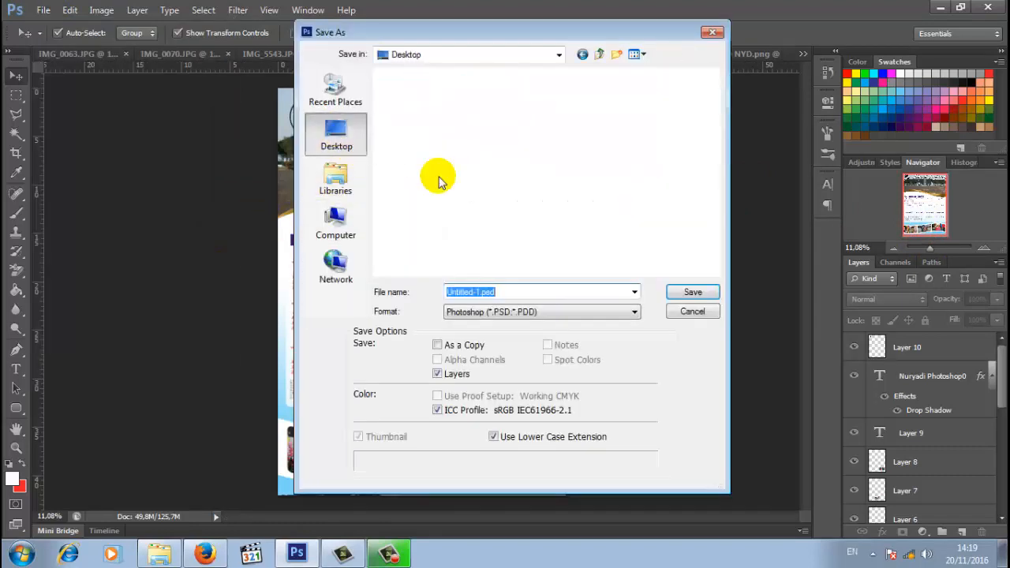
pyautogui.click(630, 309)
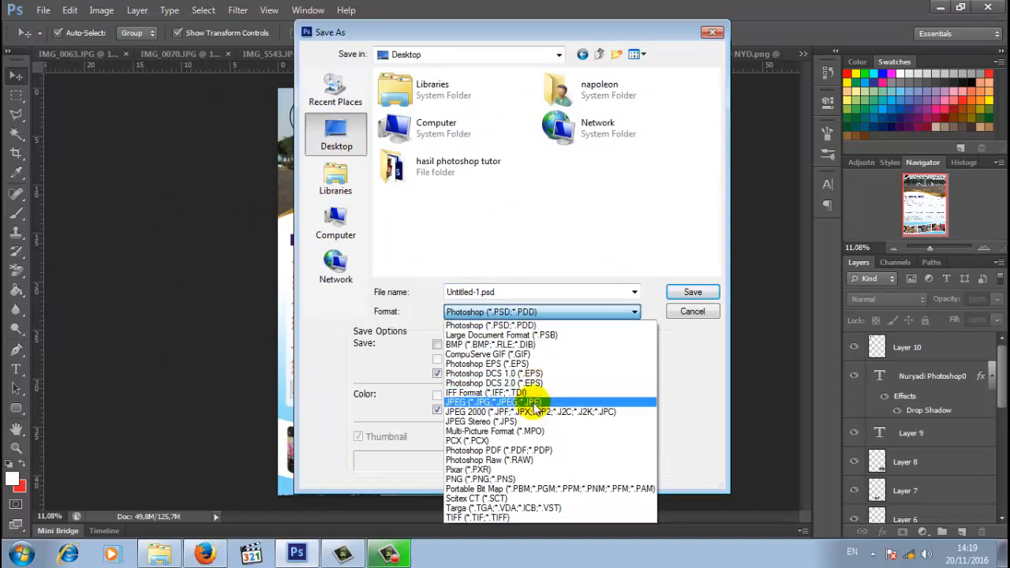
pyautogui.click(474, 402)
pyautogui.click(502, 291)
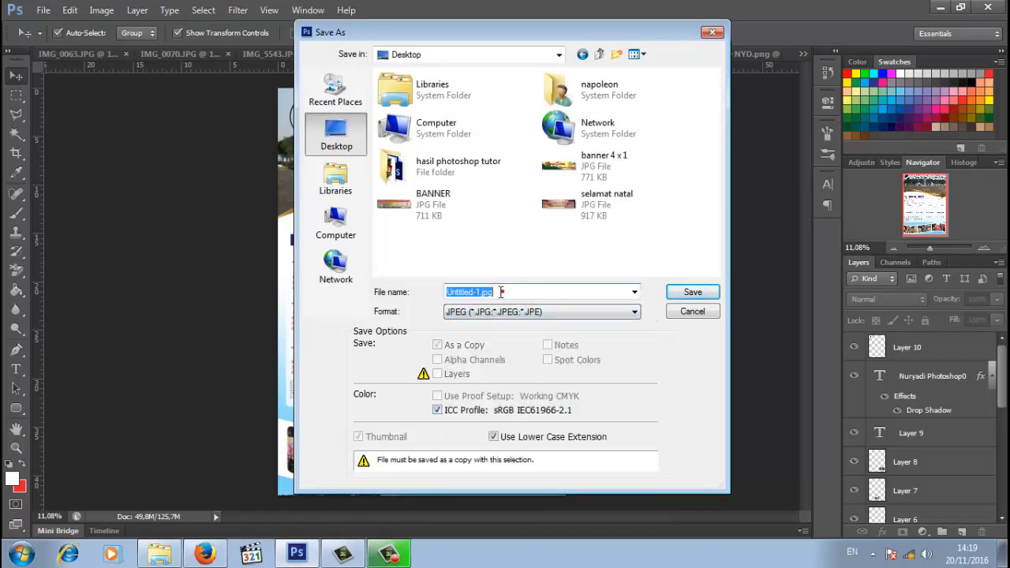
pyautogui.write('kalender')
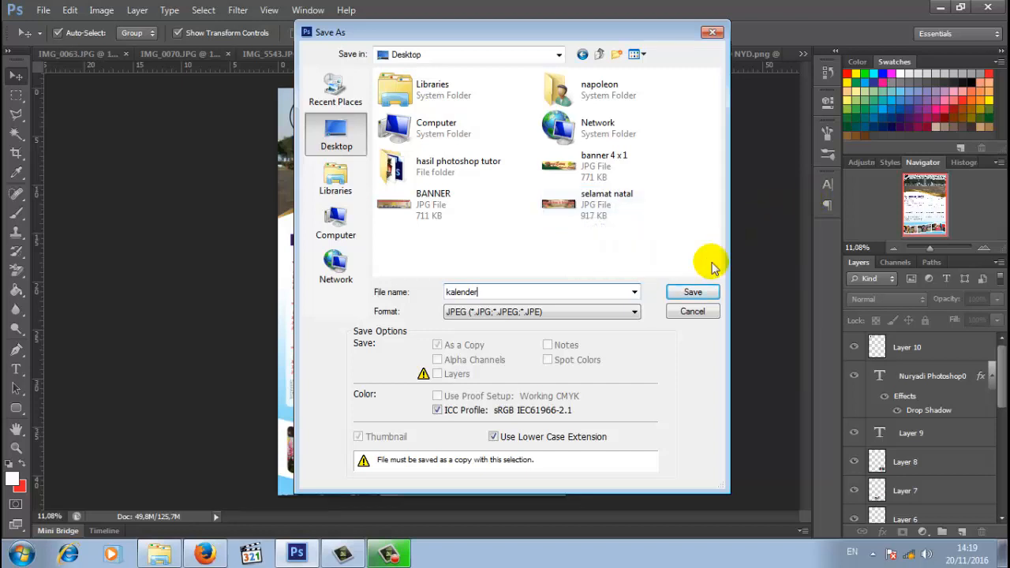
pyautogui.click(693, 295)
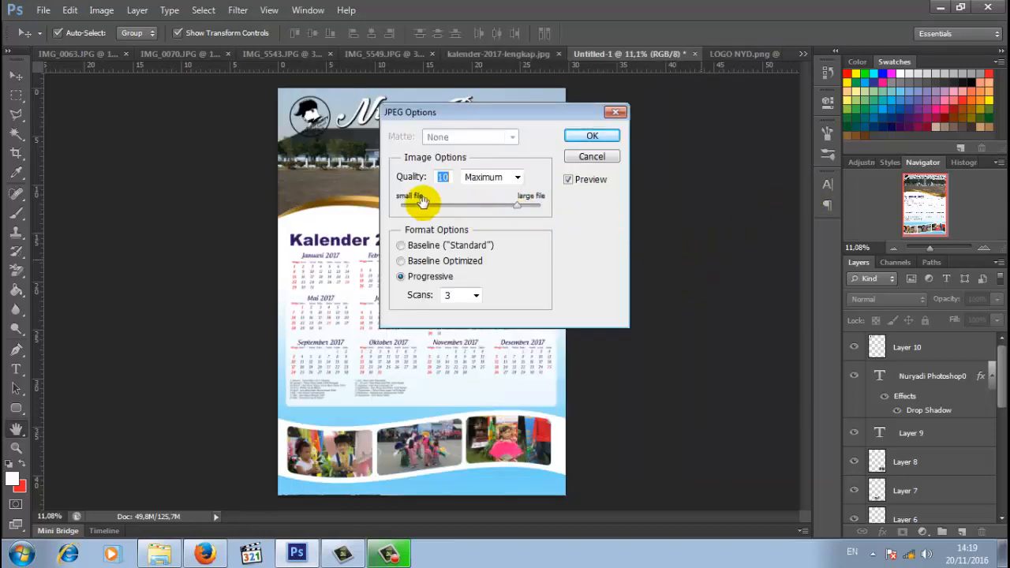
pyautogui.click(416, 206)
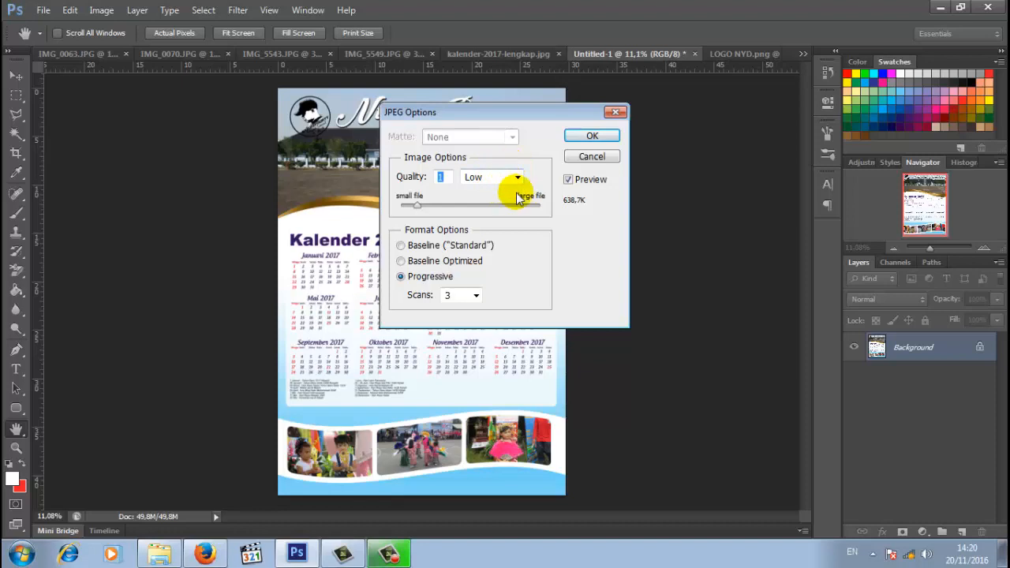
pyautogui.click(590, 137)
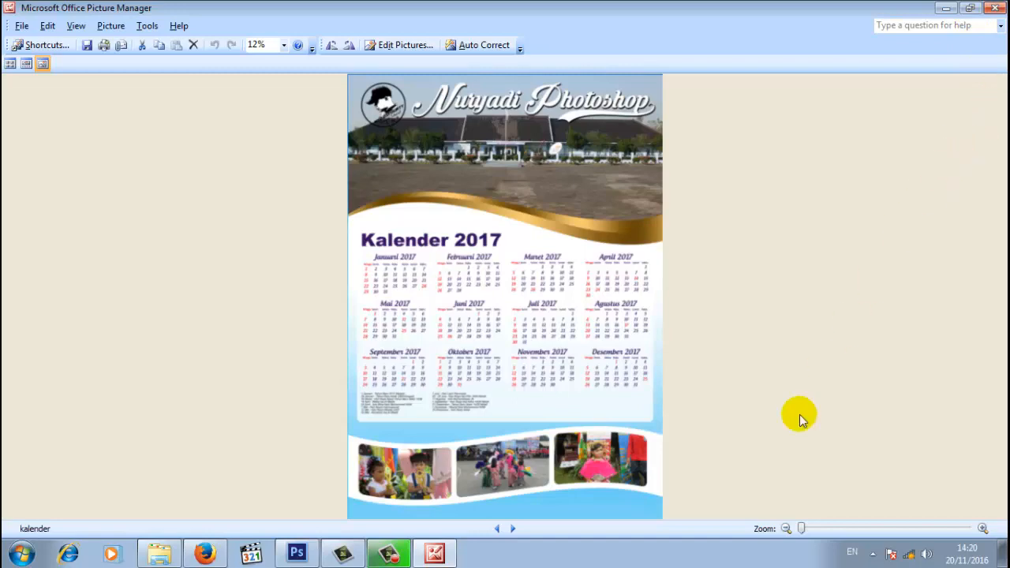
# Step: Inspect the saved kalender image up close in Microsoft Office Picture Manager, from header to photo windows, and return to the full-page view
pyautogui.click(806, 531)
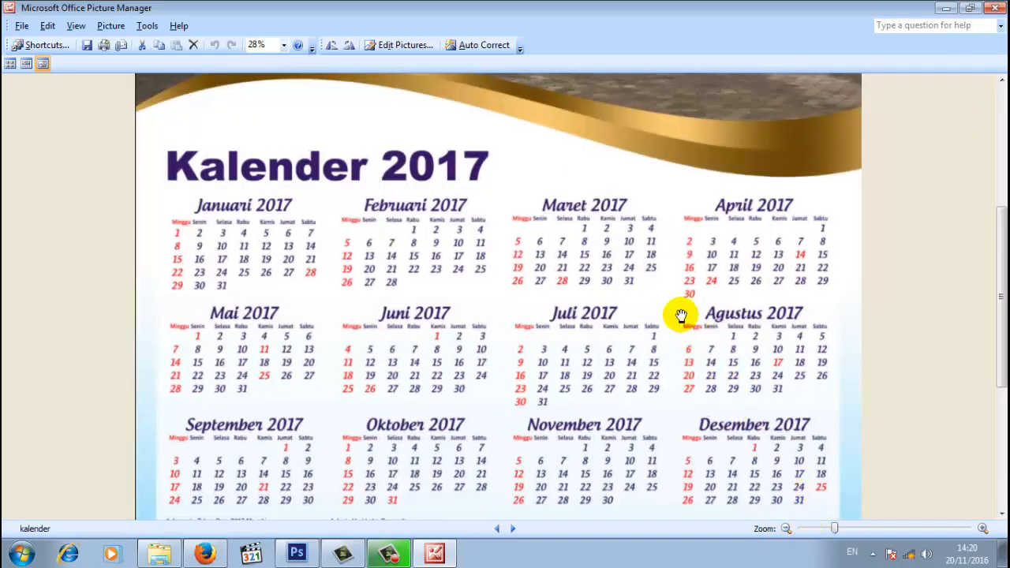
pyautogui.moveTo(665, 270); pyautogui.dragTo(668, 400)
pyautogui.scroll(3, 667, 400)
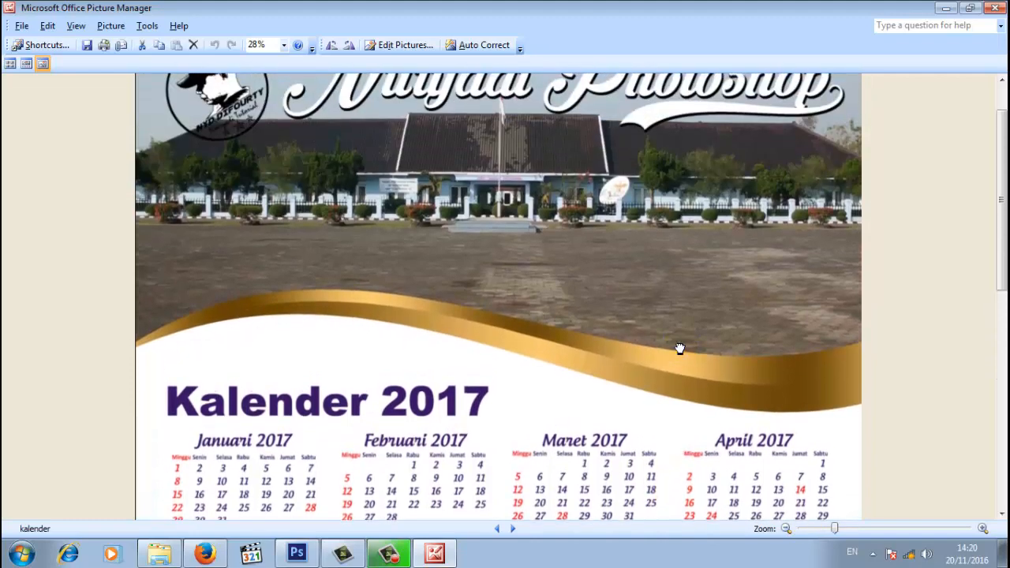
pyautogui.scroll(-9, 657, 468)
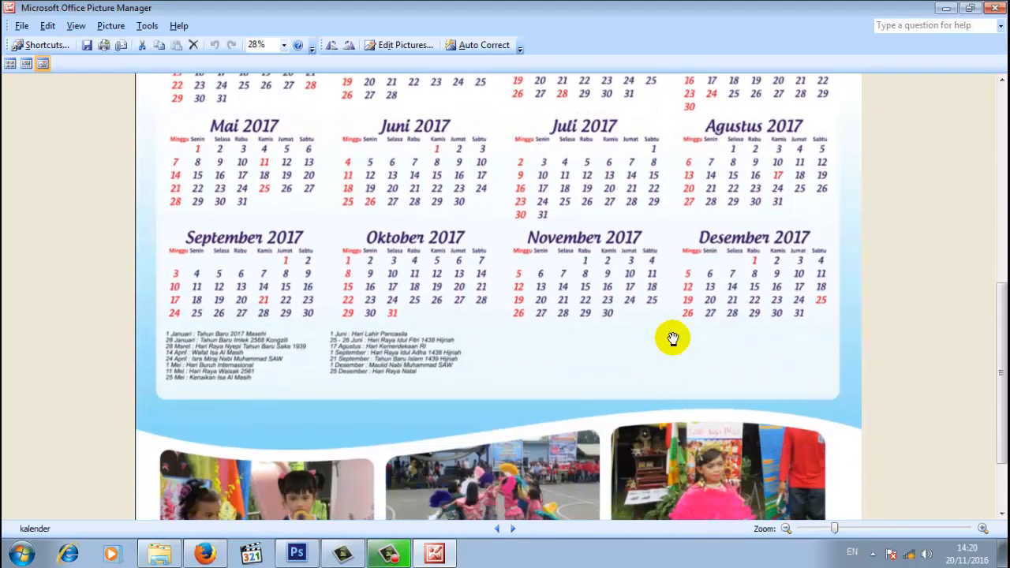
pyautogui.moveTo(672, 337); pyautogui.dragTo(677, 229)
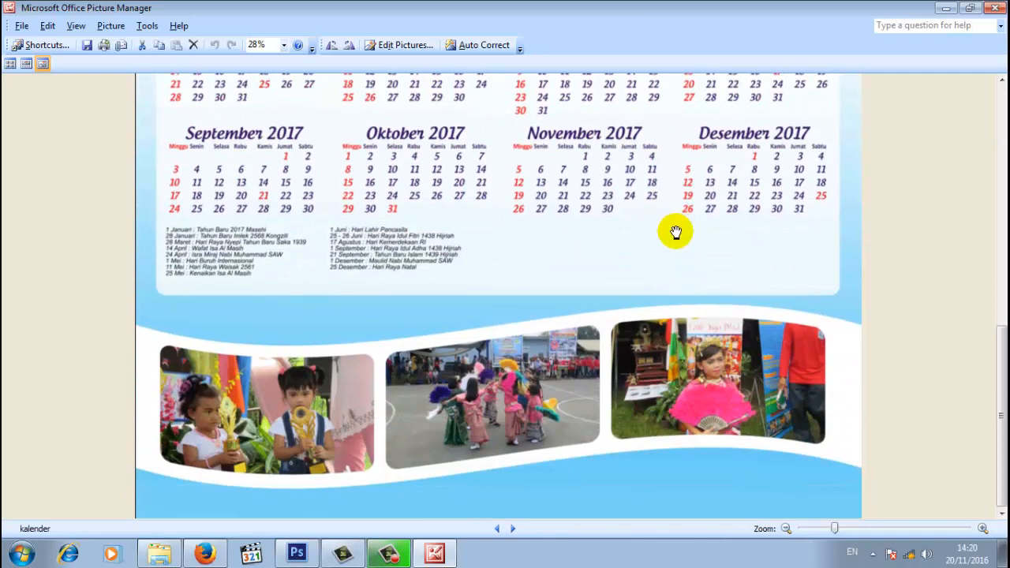
pyautogui.moveTo(675, 232); pyautogui.dragTo(677, 320)
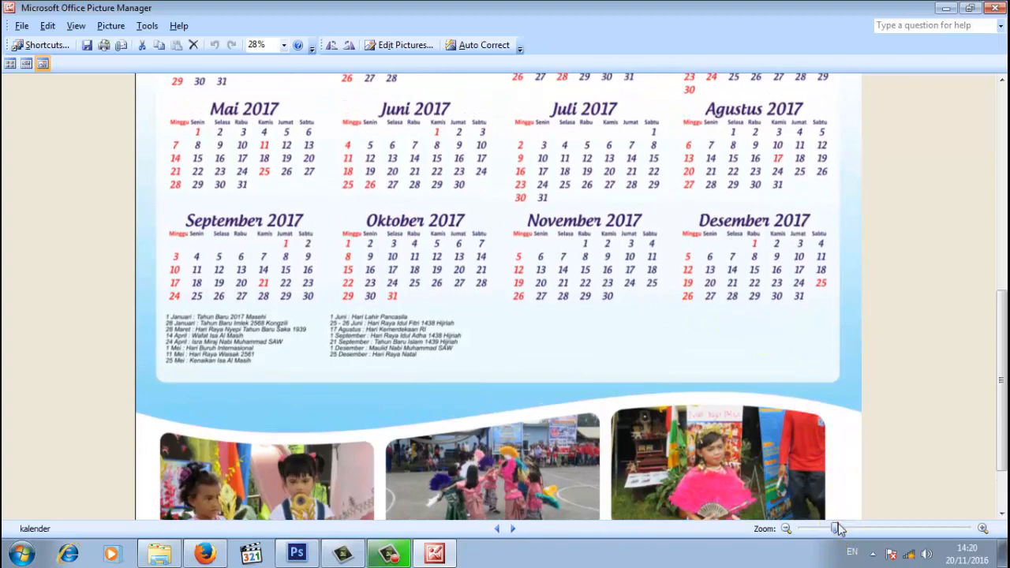
pyautogui.moveTo(838, 528); pyautogui.dragTo(799, 534)
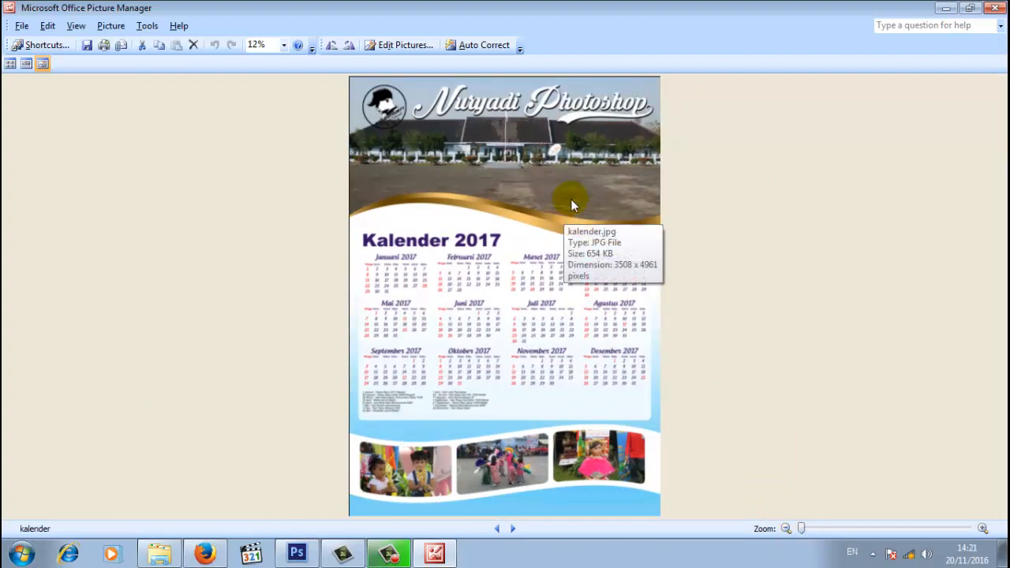